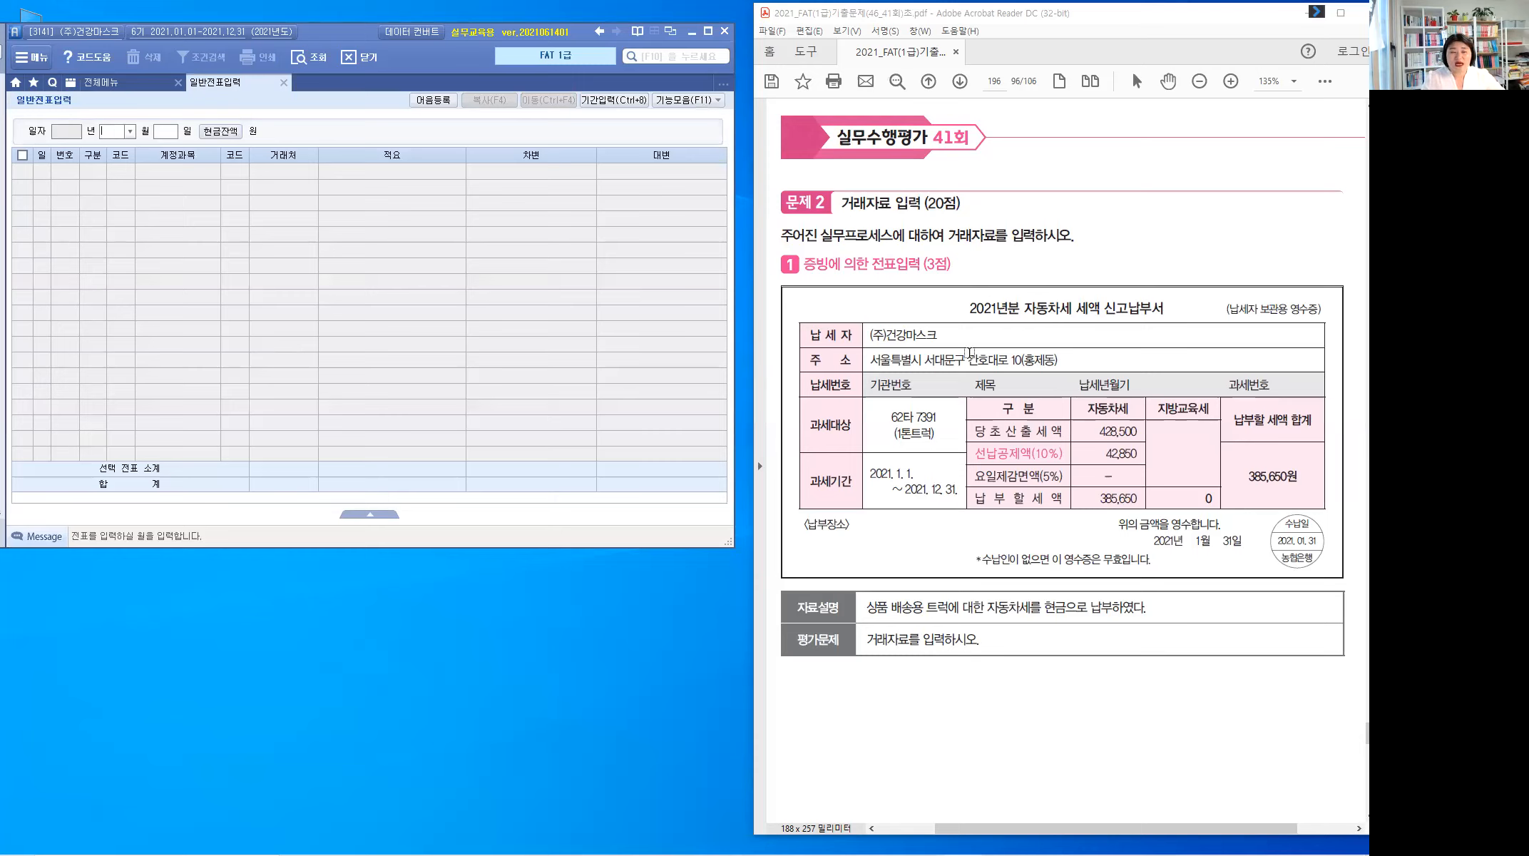
# Step: Highlight 자동차세 in the receipt title and the 2021. 01. 31 payment stamp
pyautogui.moveTo(1023, 308); pyautogui.dragTo(1077, 308)
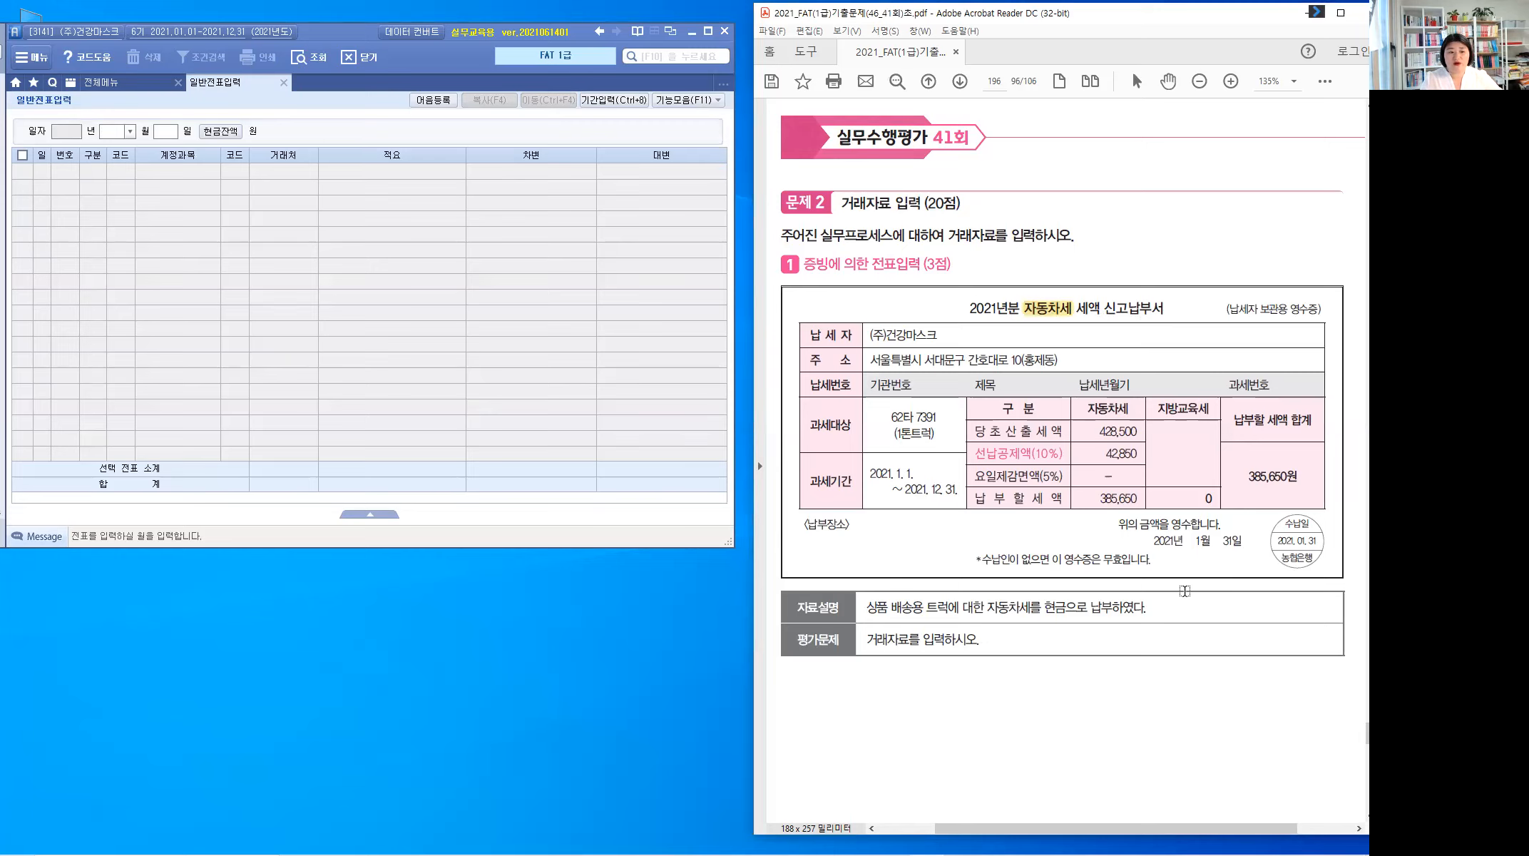
pyautogui.scroll(-3, 846, 509)
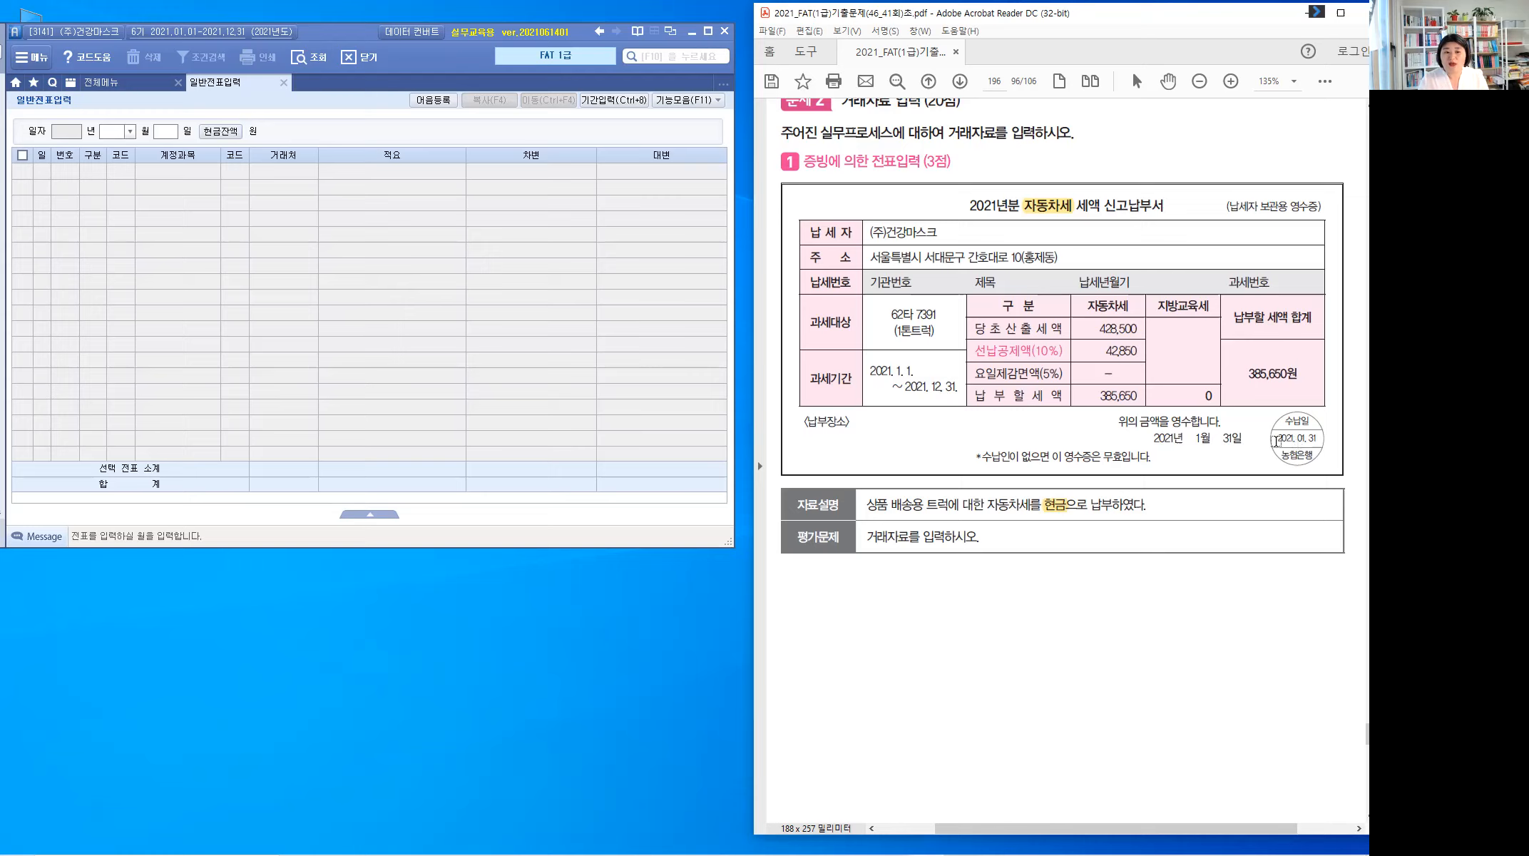
pyautogui.moveTo(1308, 442)
pyautogui.mouseDown()
pyautogui.moveTo(1281, 538)
pyautogui.moveTo(1263, 549)
pyautogui.moveTo(1309, 453)
pyautogui.mouseUp()
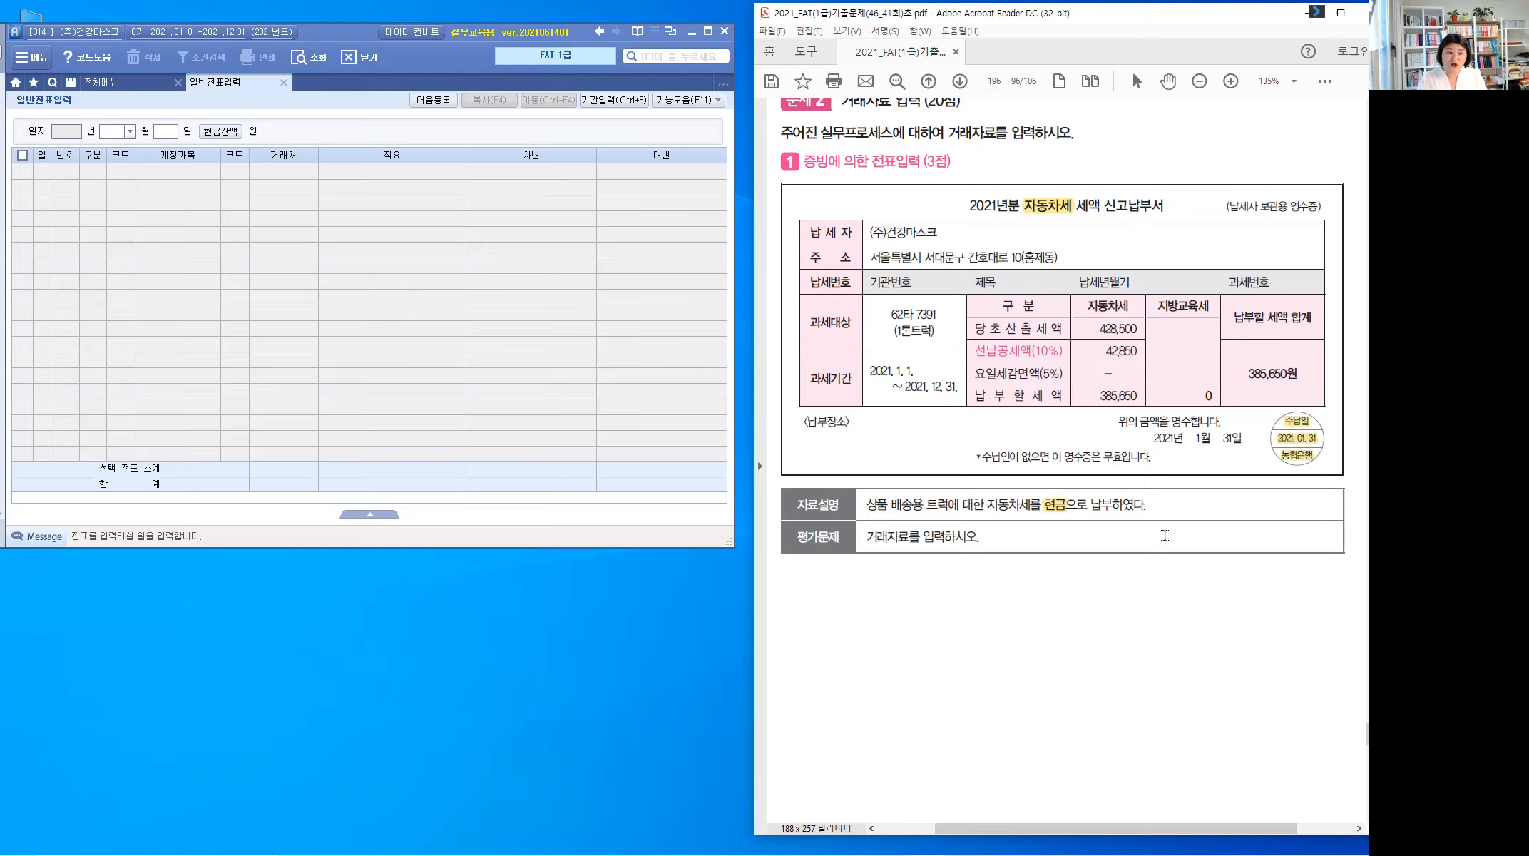
pyautogui.click(1316, 444)
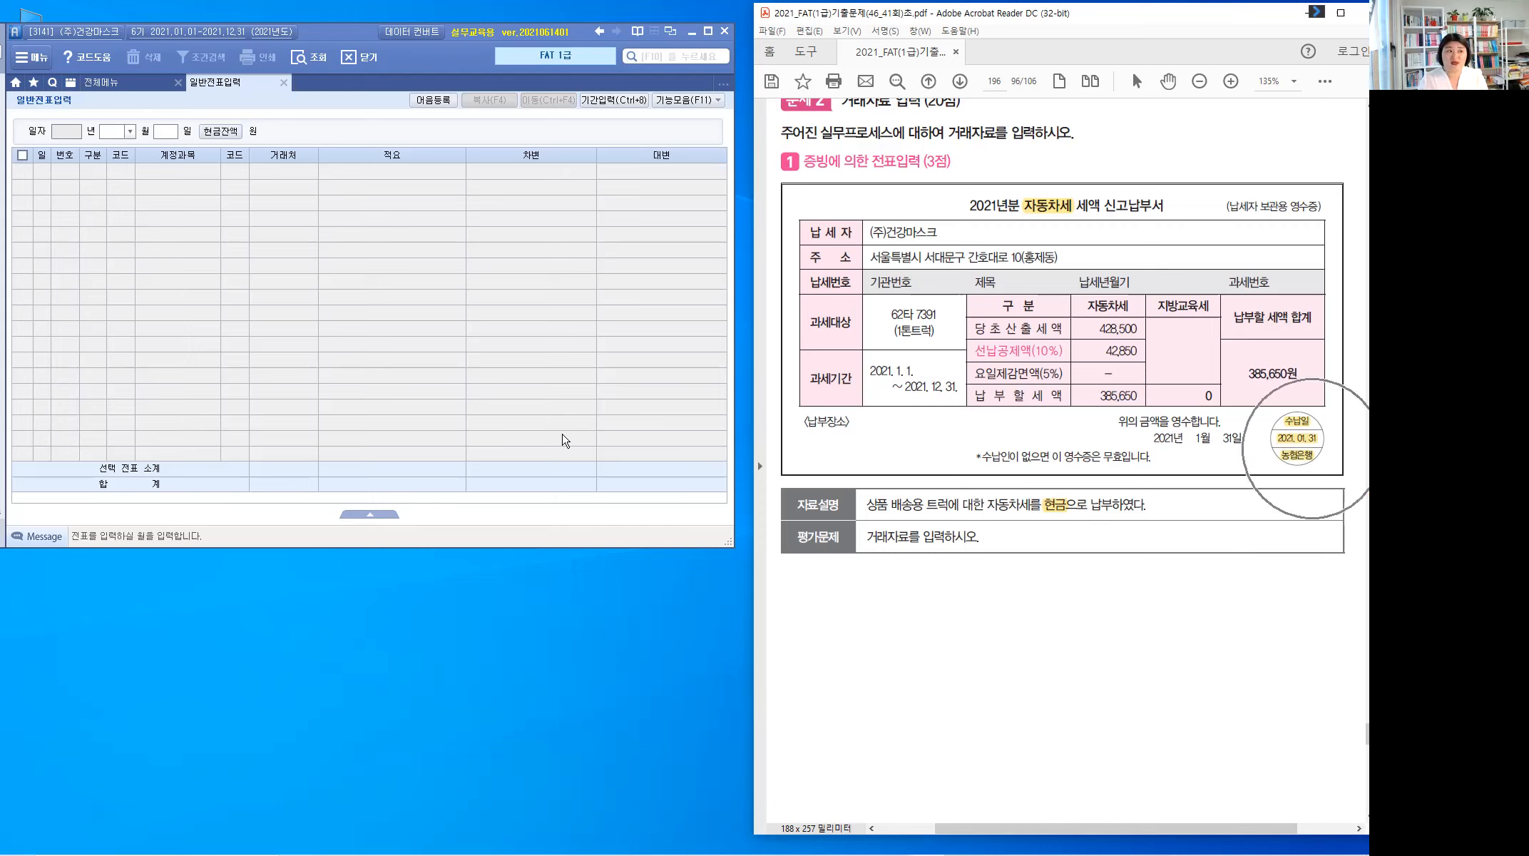
pyautogui.click(129, 132)
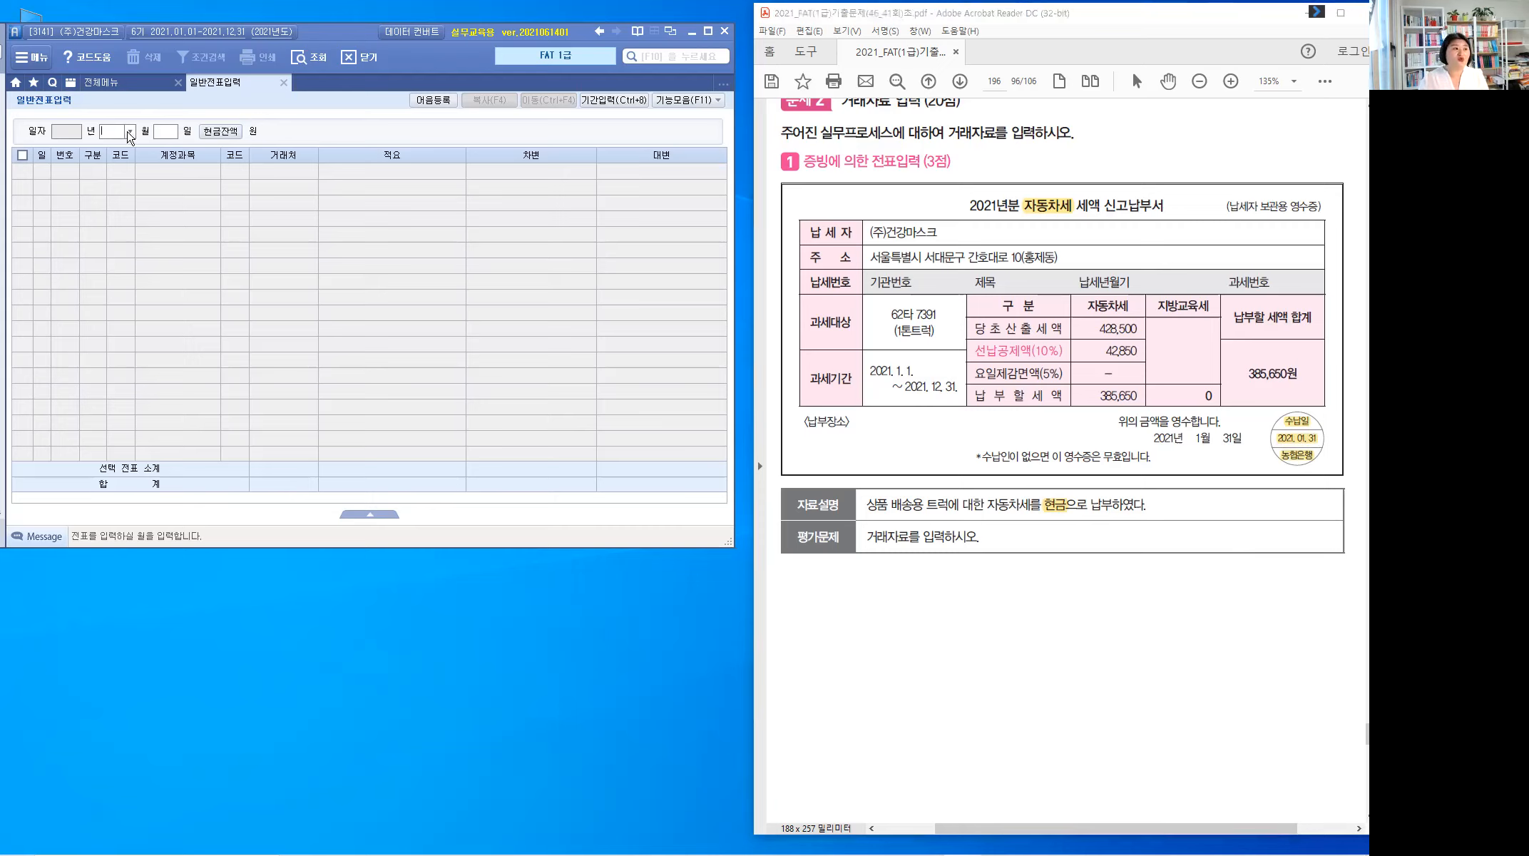
# Step: Start a January 31 cash-payment voucher (구분 1) on account 817 세금과공과금
pyautogui.click(129, 132)
pyautogui.write('1')
pyautogui.press('Return')
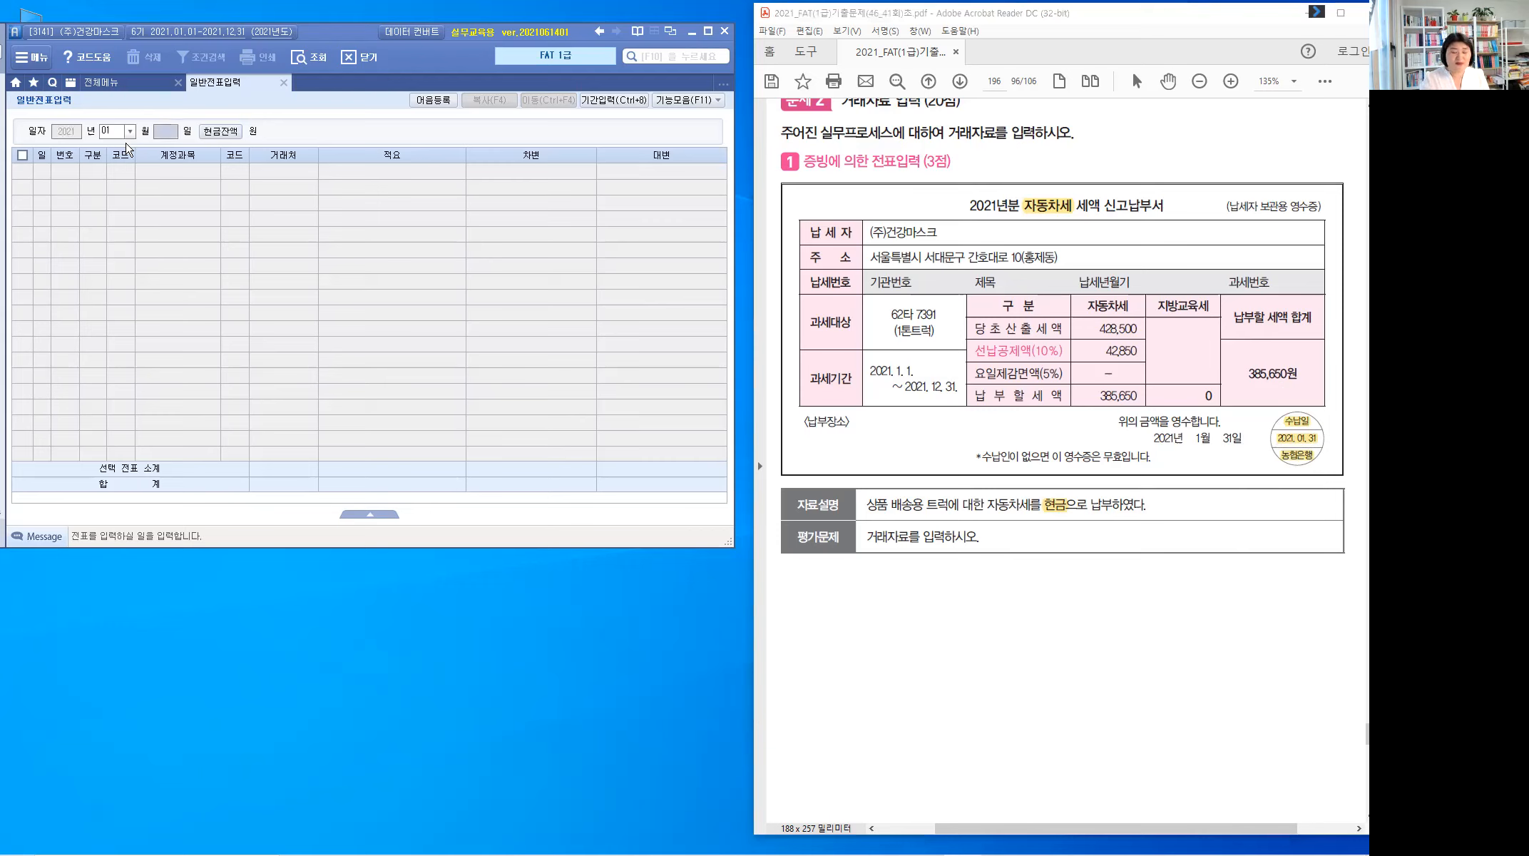
pyautogui.write('31')
pyautogui.press('Return')
pyautogui.press('Return')
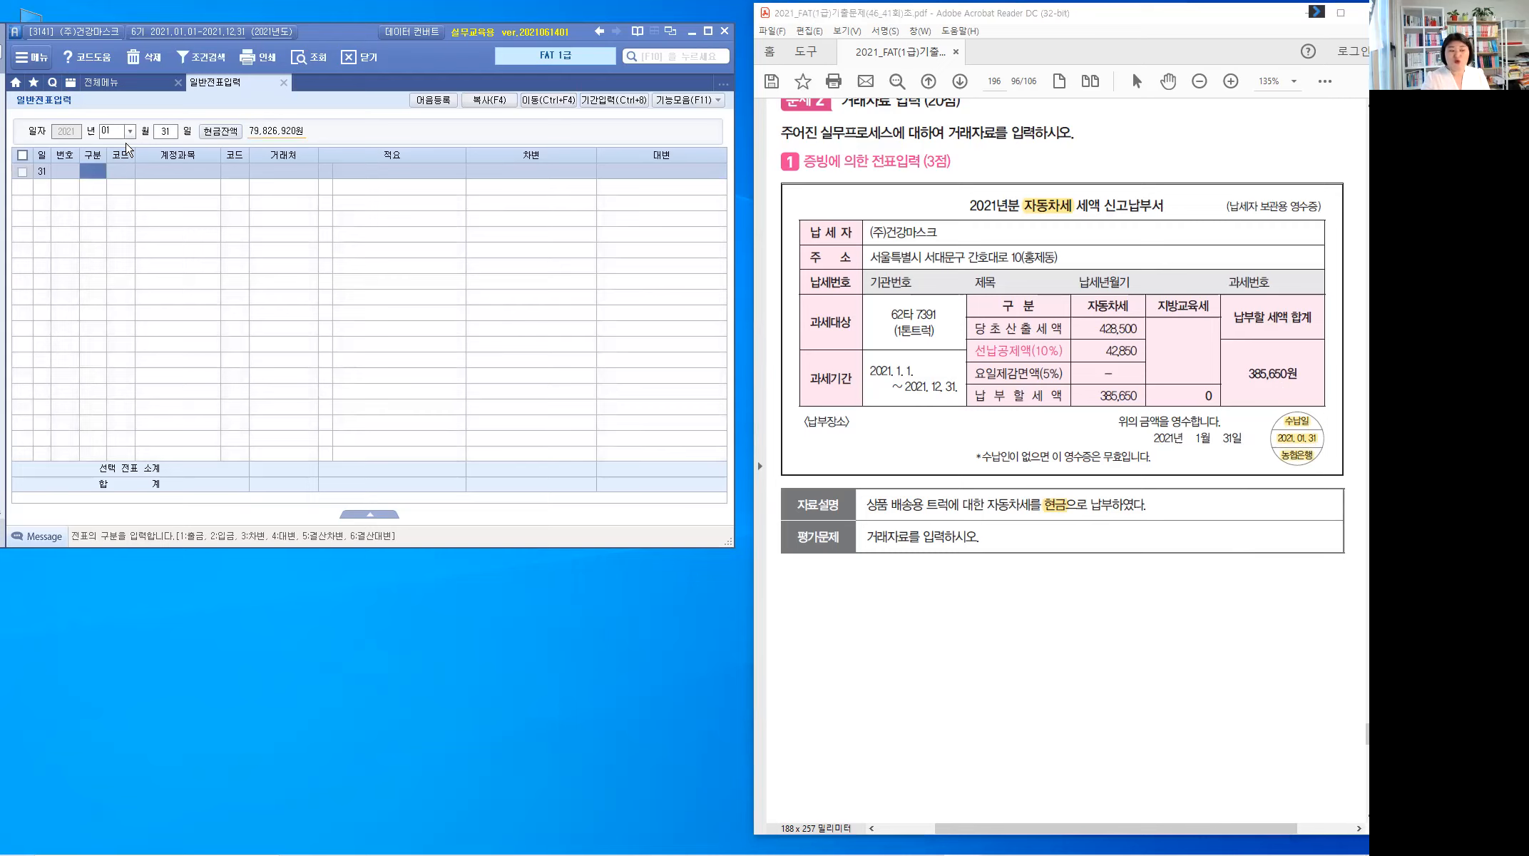
pyautogui.write('1')
pyautogui.press('Return')
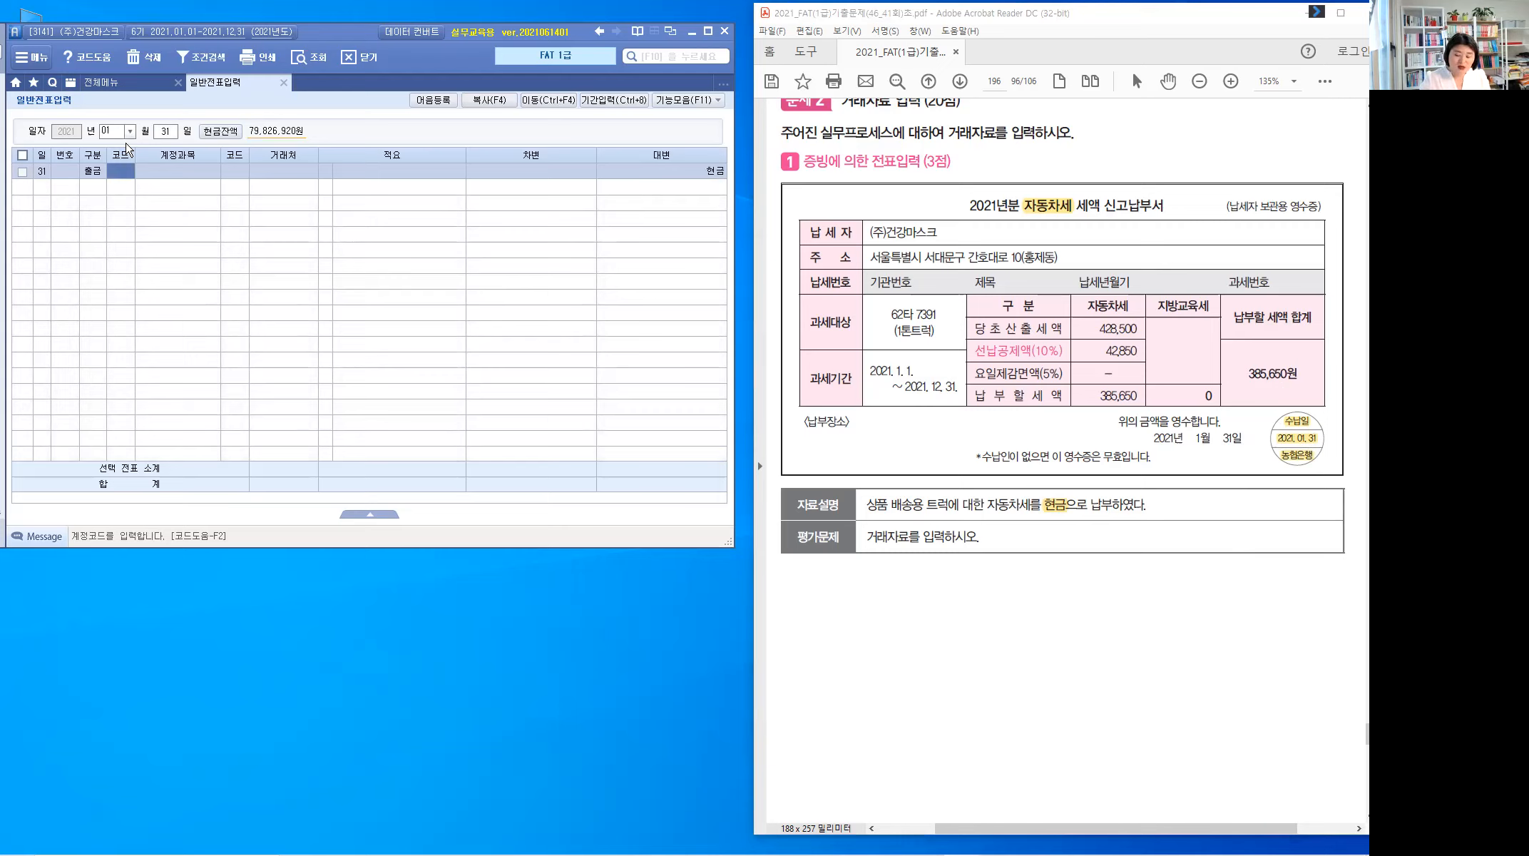
pyautogui.write('817')
pyautogui.press('Return')
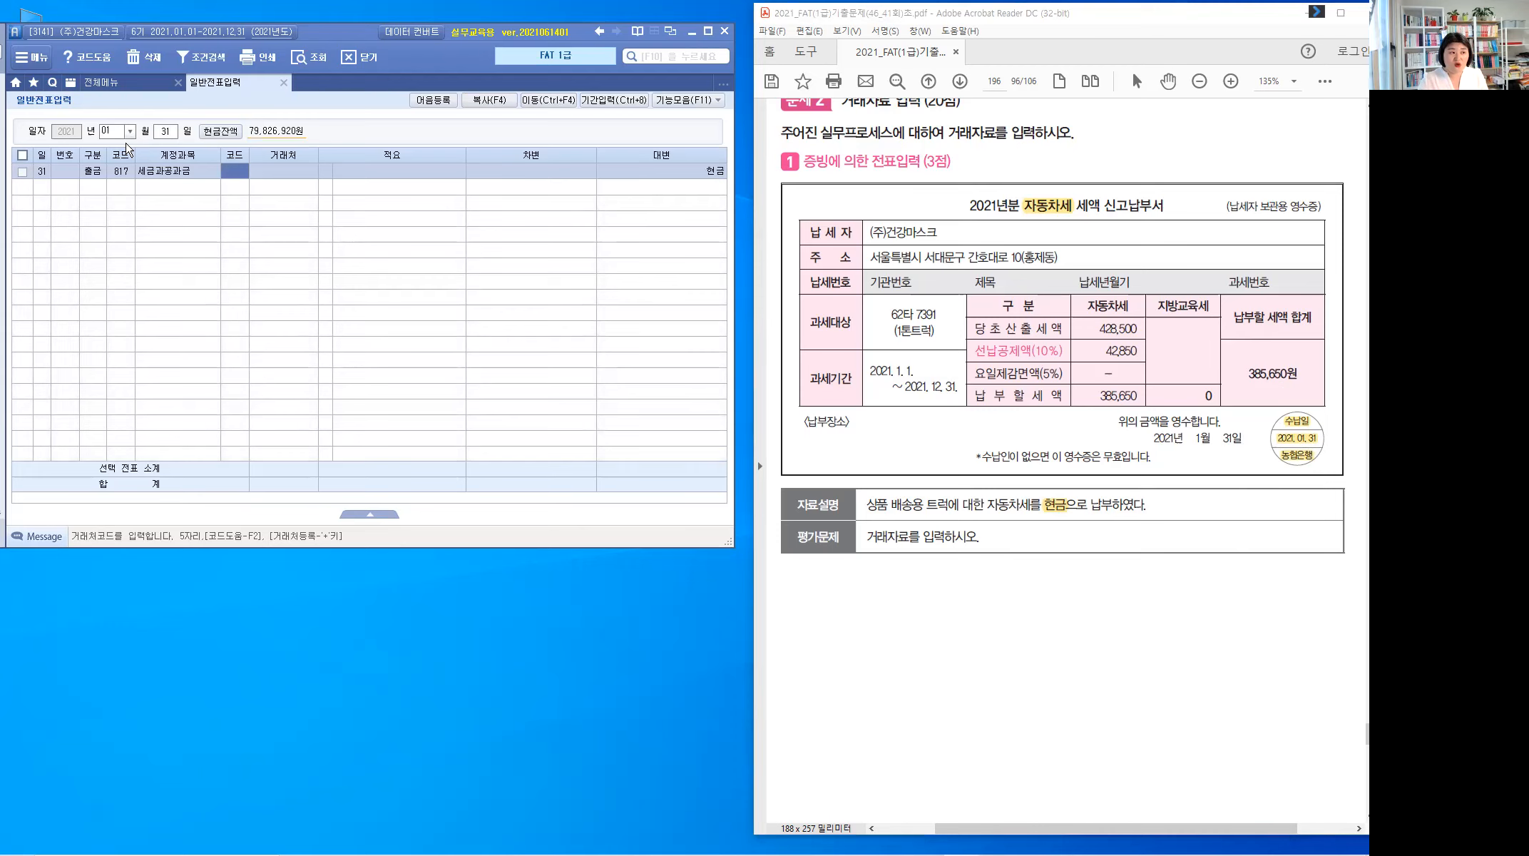
pyautogui.press('Return')
pyautogui.press('Return')
pyautogui.press('Return')
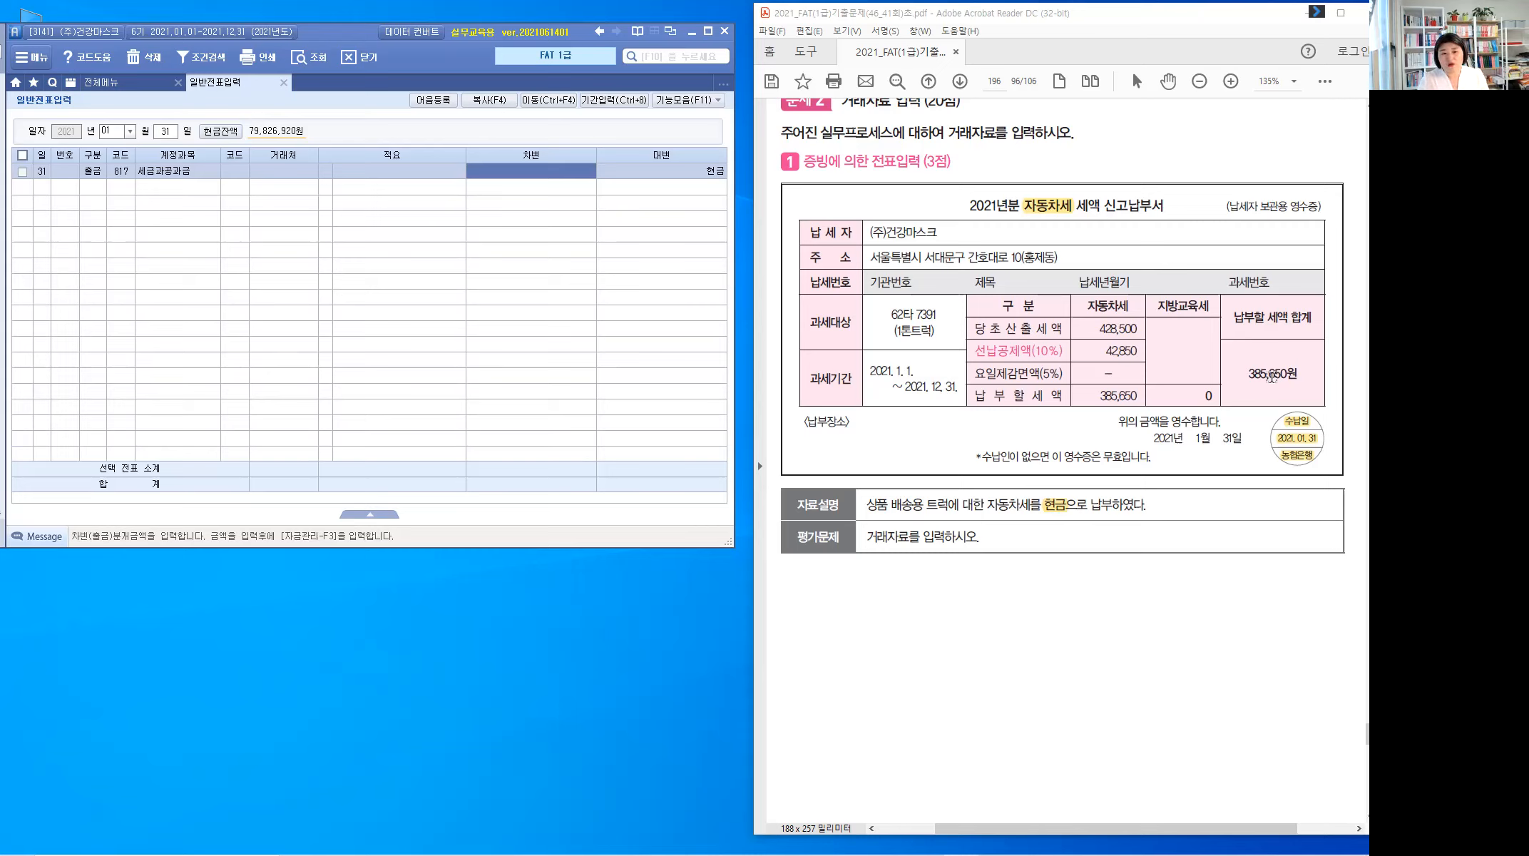
# Step: Highlight the 385,650원 total on the receipt and enter it as the debit amount
pyautogui.moveTo(1298, 375); pyautogui.dragTo(1278, 375)
pyautogui.moveTo(1263, 502); pyautogui.dragTo(1258, 483)
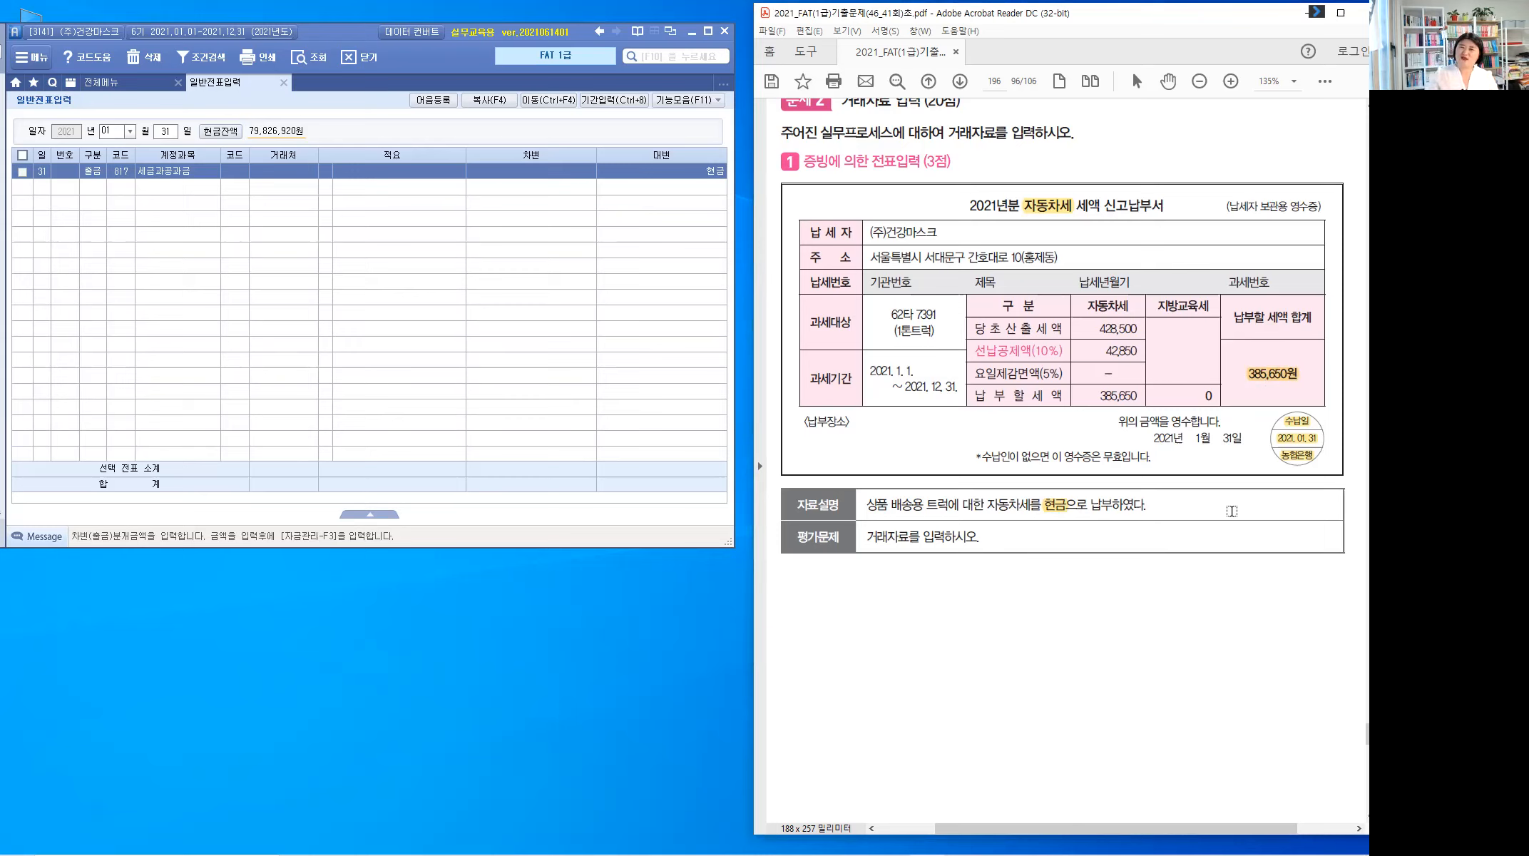
pyautogui.click(569, 175)
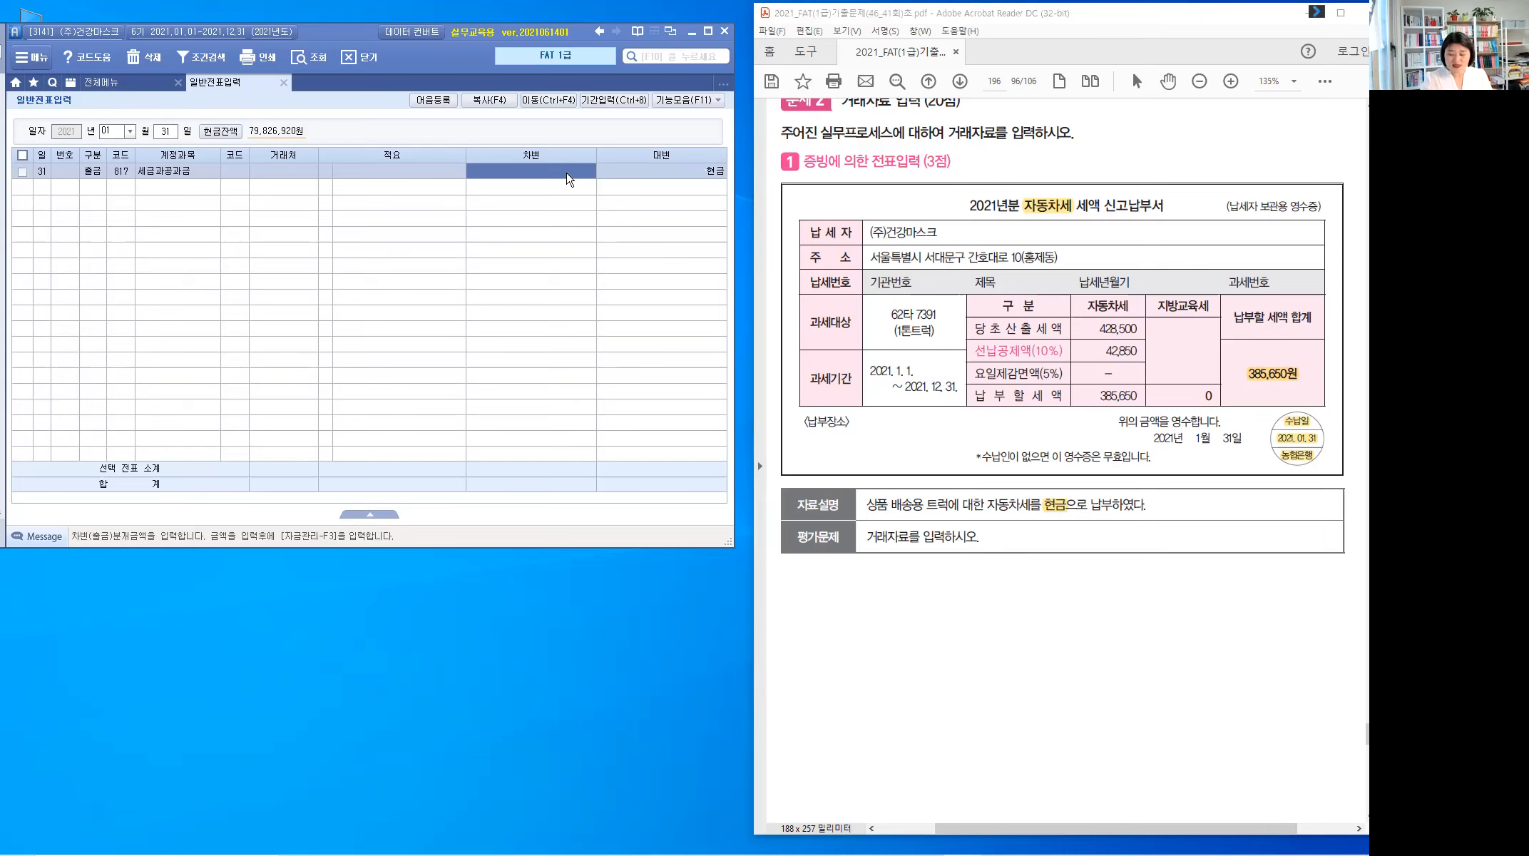
pyautogui.write('385650')
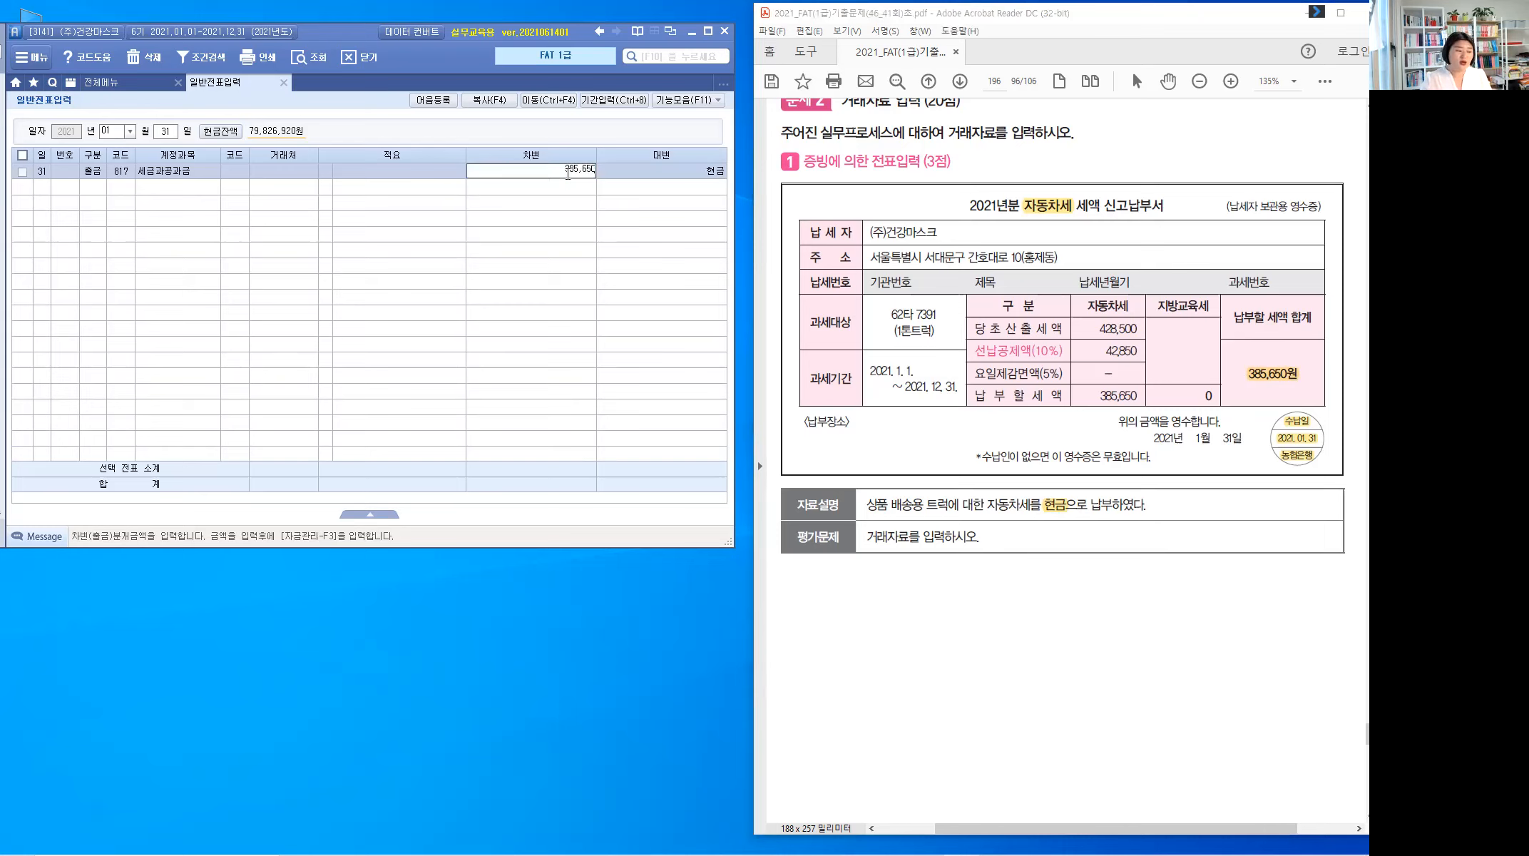
pyautogui.press('Return')
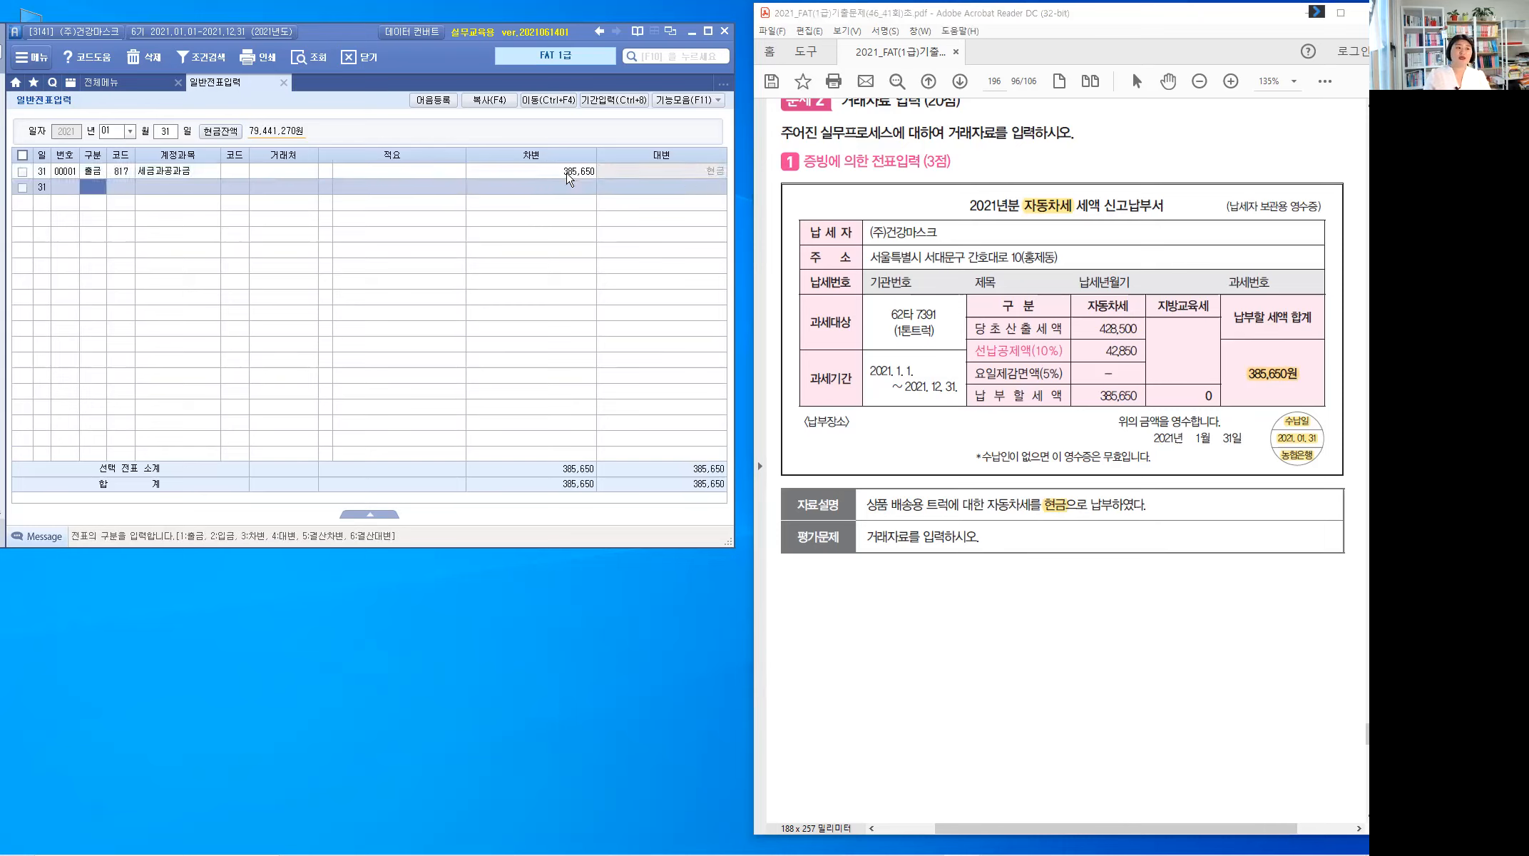
pyautogui.press('Up')
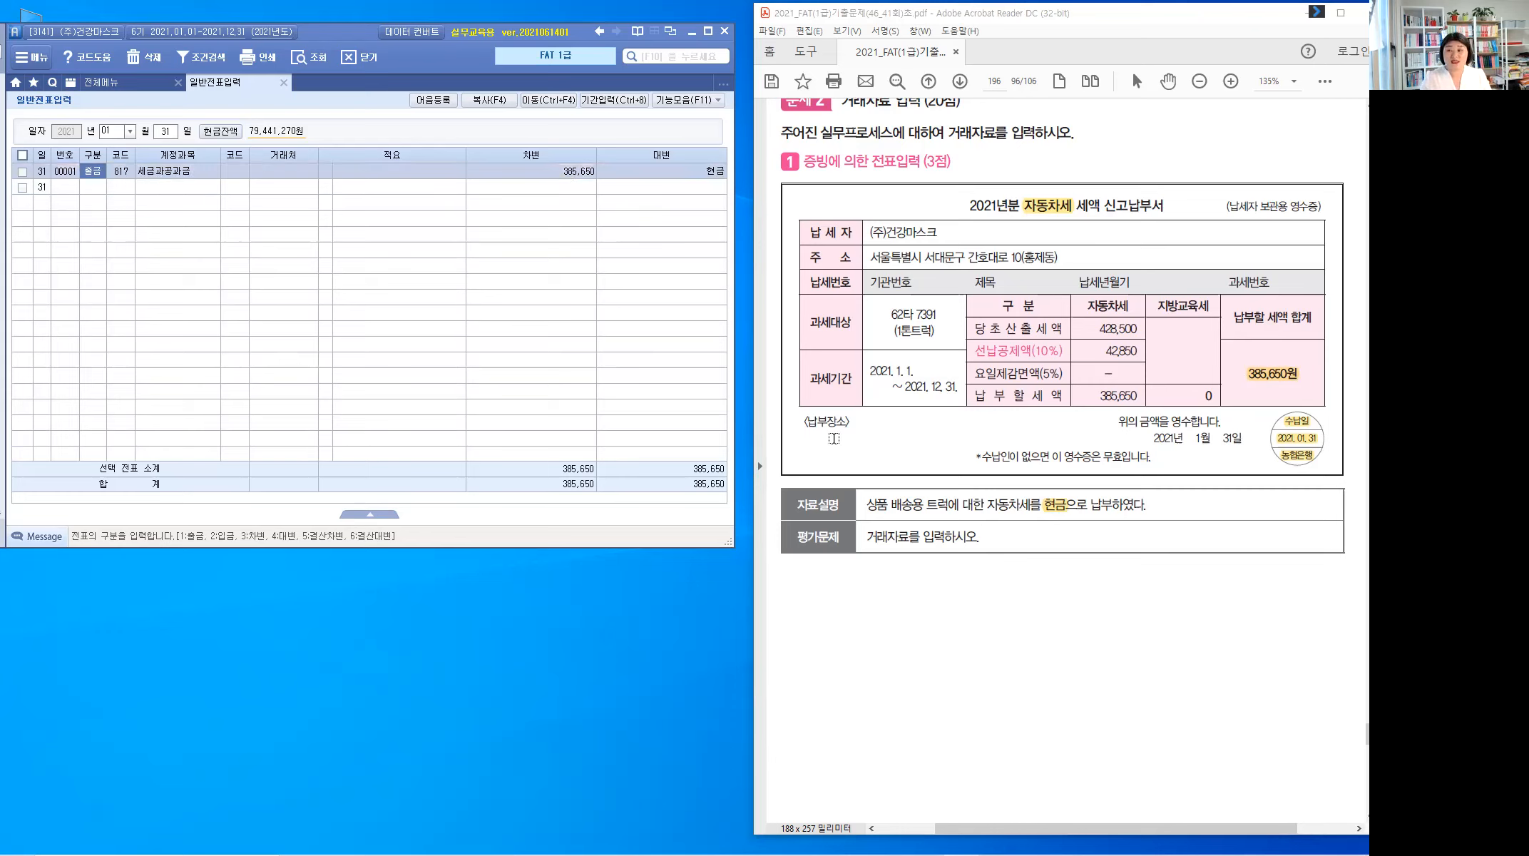
# Step: Scroll to problem 2 and highlight 현금 and the receipt date 2. 11
pyautogui.click(1015, 639)
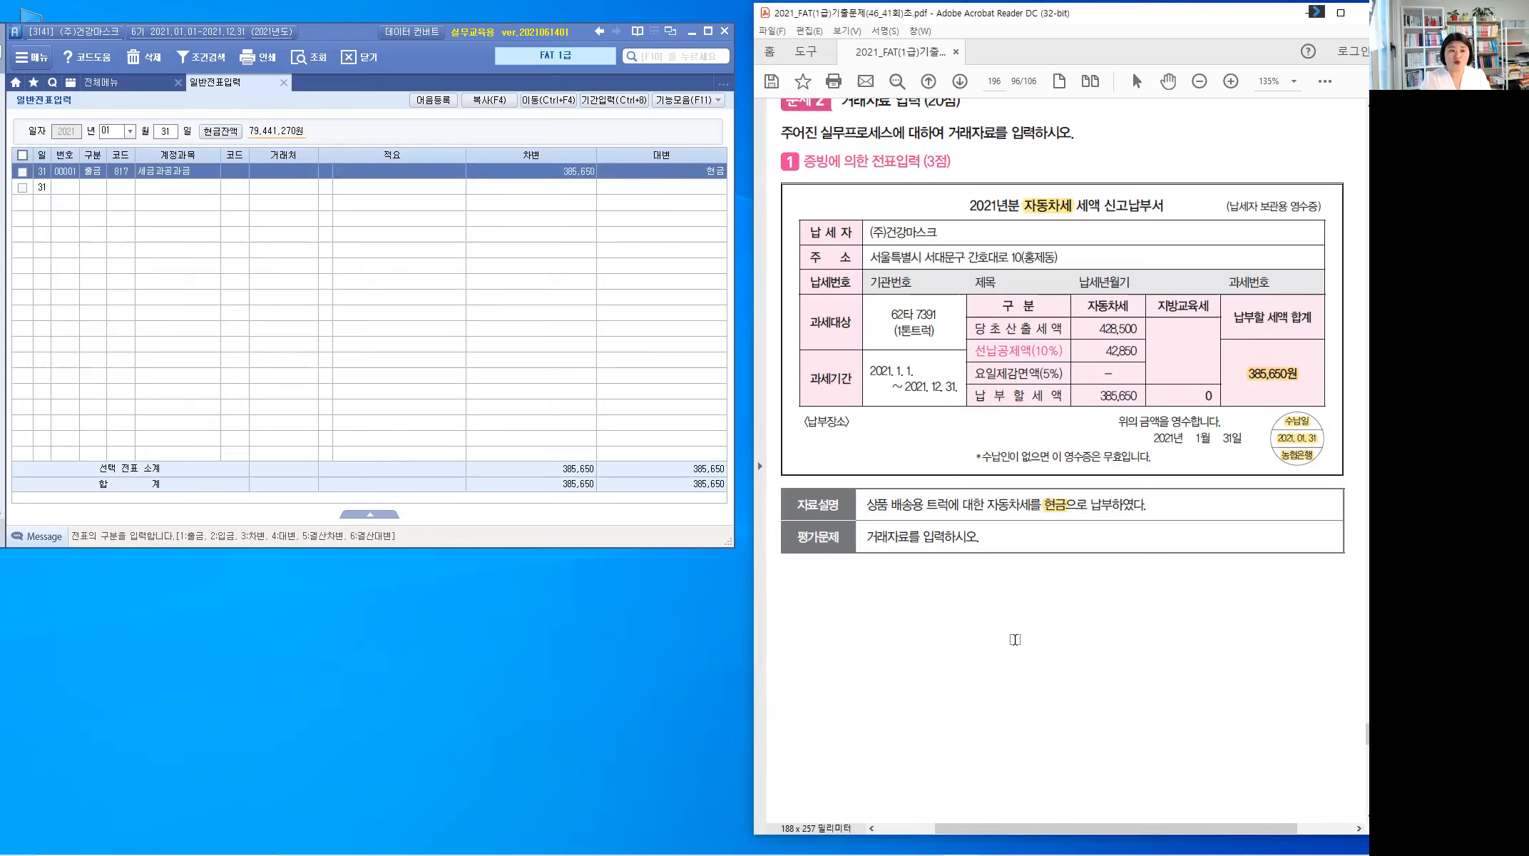
pyautogui.scroll(-5, 1015, 639)
pyautogui.scroll(-5, 1015, 639)
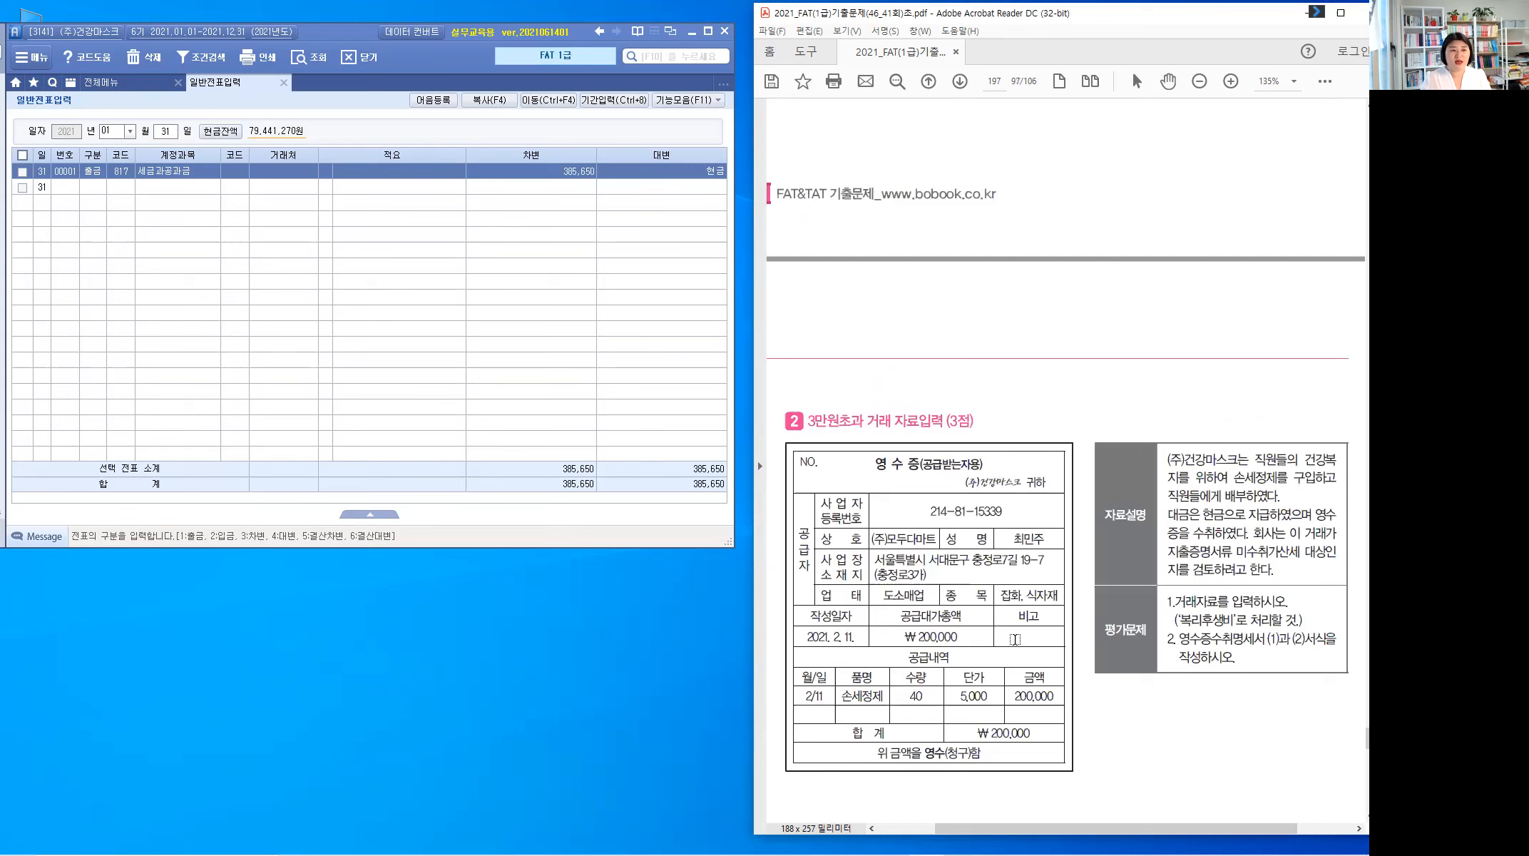
pyautogui.scroll(-3, 1144, 608)
pyautogui.scroll(-1, 1145, 591)
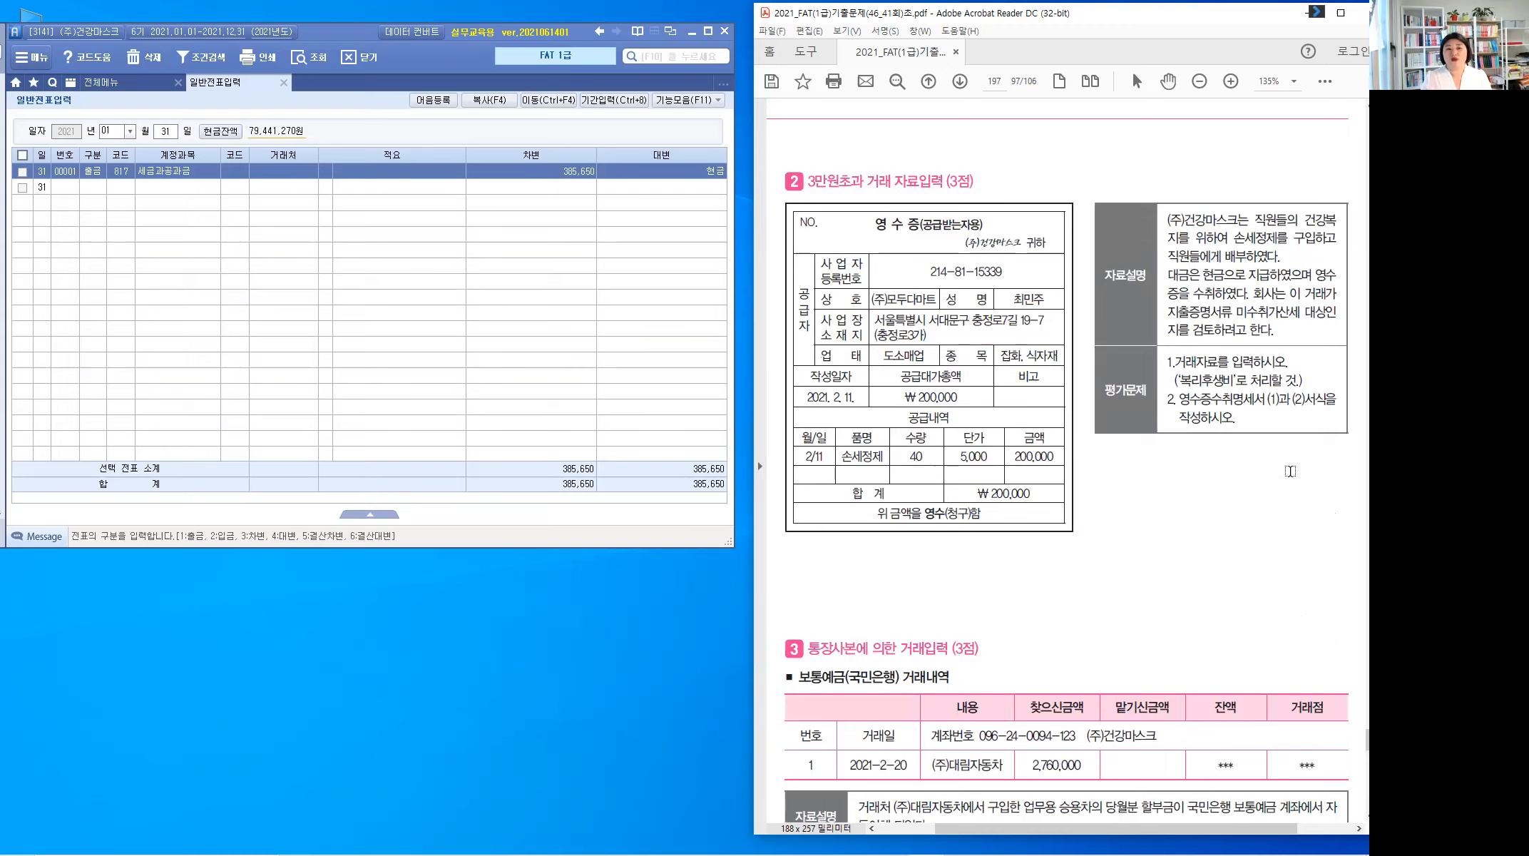
pyautogui.moveTo(1203, 275); pyautogui.dragTo(1225, 276)
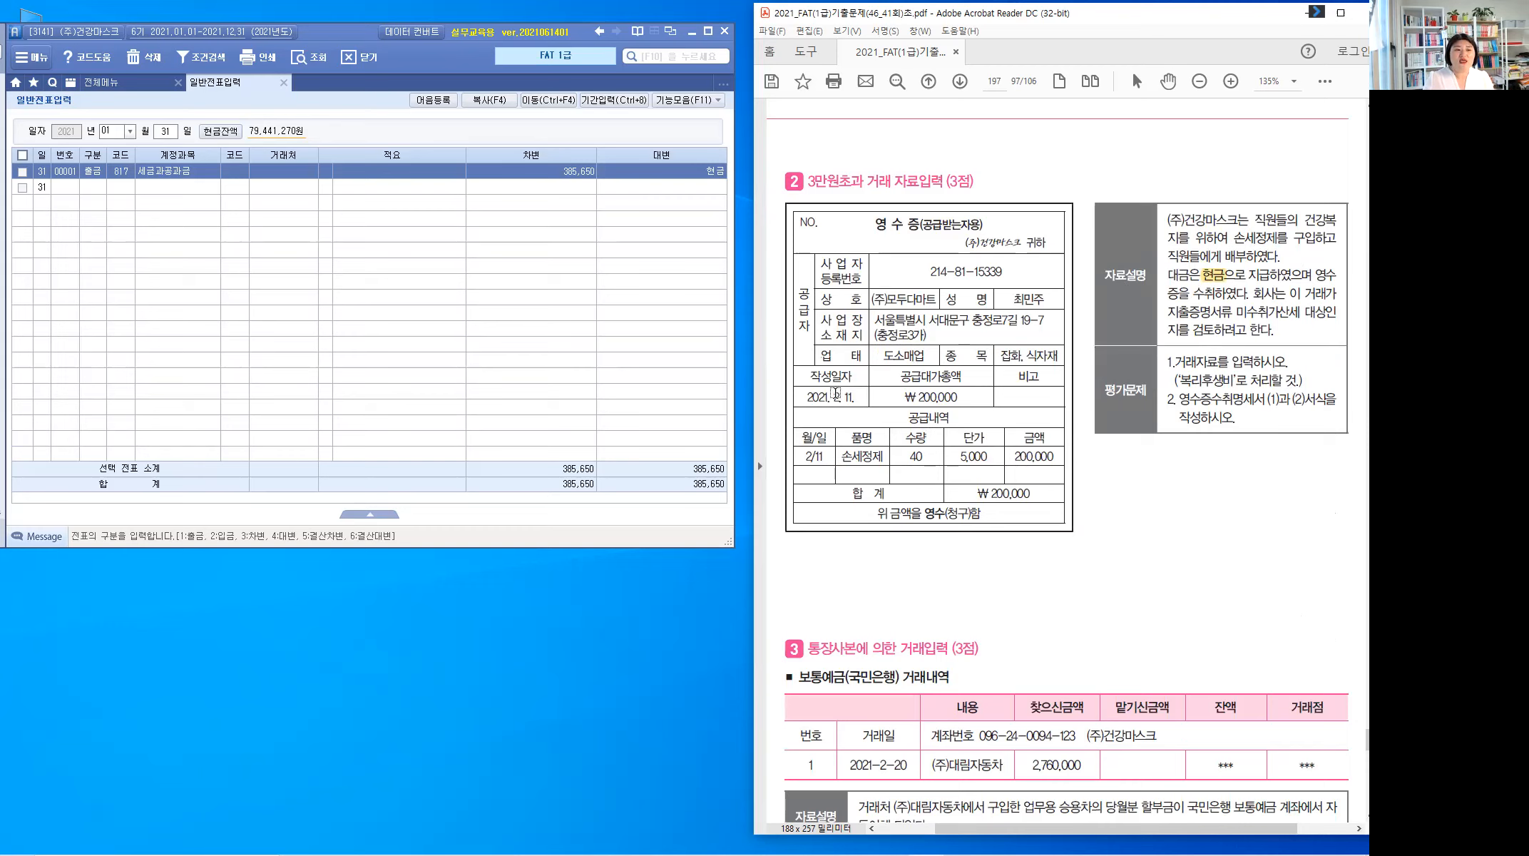
pyautogui.moveTo(833, 396); pyautogui.dragTo(958, 398)
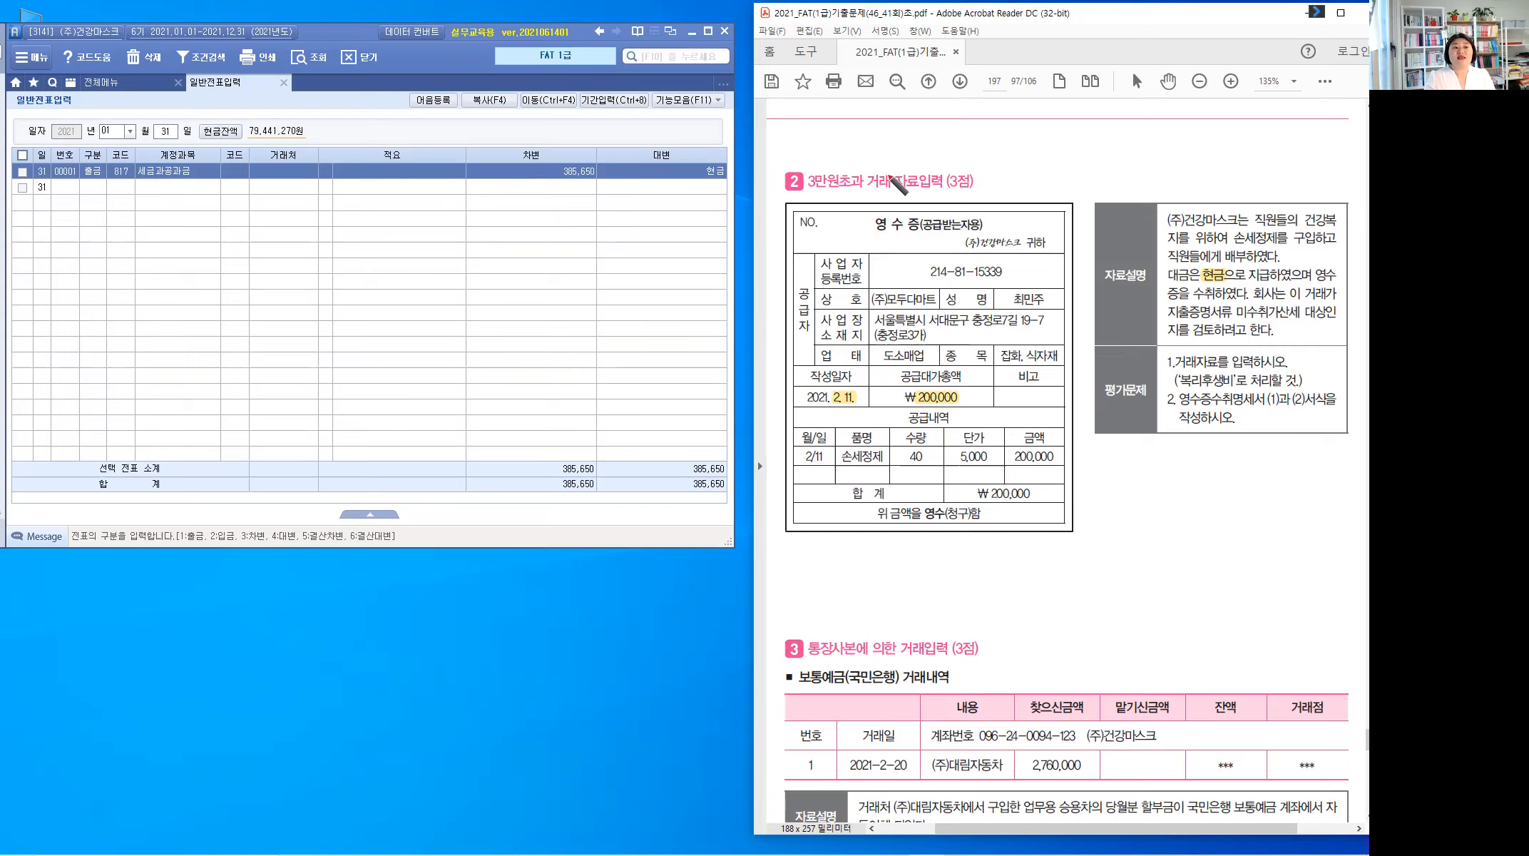
# Step: Handwrite 가산세대상 above the receipt and highlight 복리후생비 in the task
pyautogui.moveTo(959, 202)
pyautogui.mouseDown()
pyautogui.moveTo(1005, 169)
pyautogui.moveTo(1064, 163)
pyautogui.moveTo(1122, 182)
pyautogui.moveTo(1140, 168)
pyautogui.mouseUp()
pyautogui.moveTo(1125, 179); pyautogui.dragTo(1123, 180)
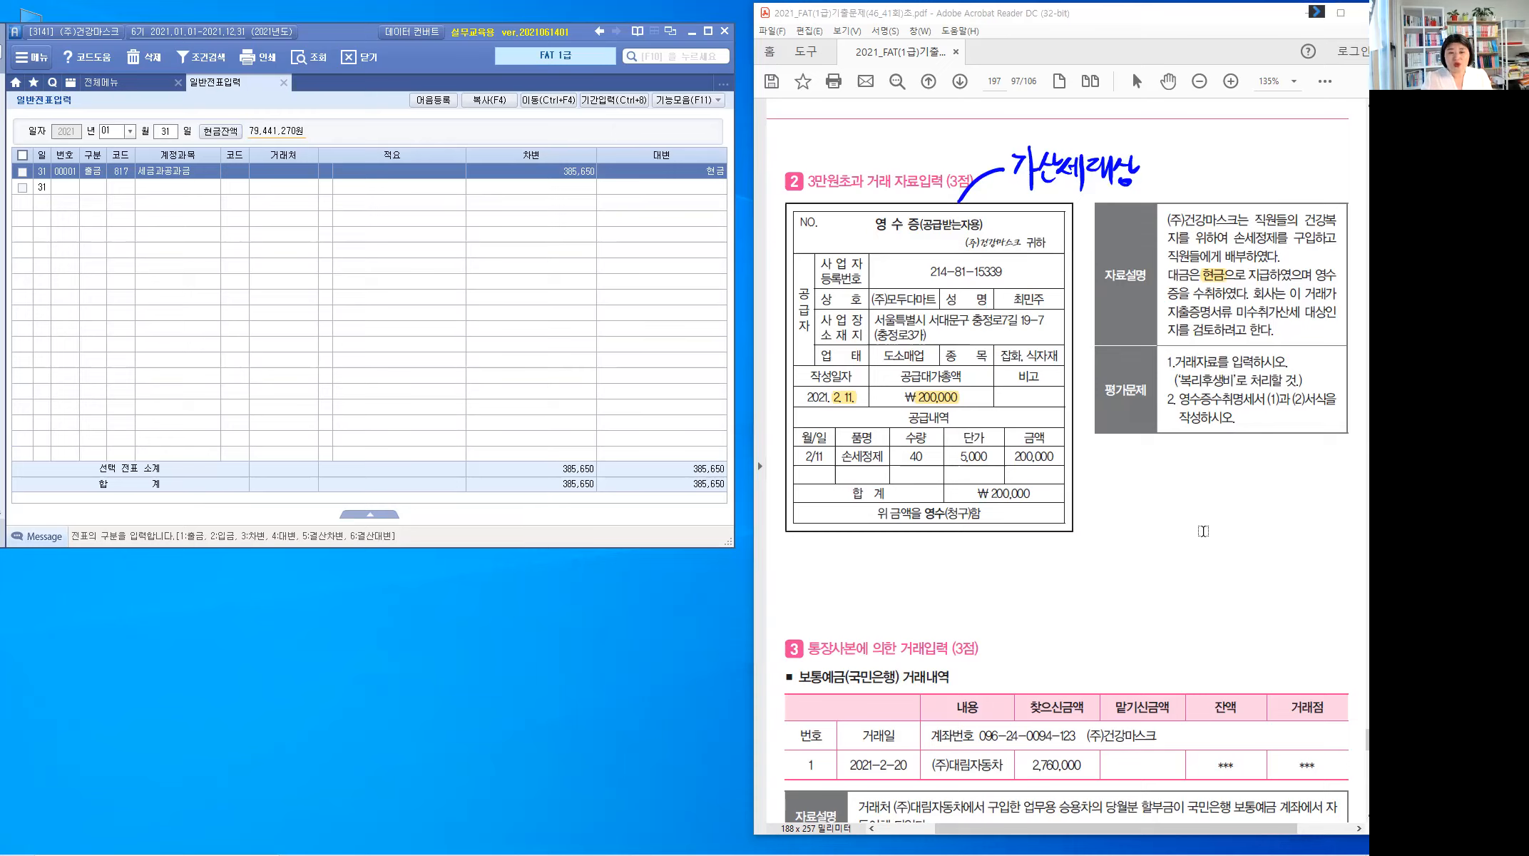
pyautogui.moveTo(1236, 380); pyautogui.dragTo(1176, 382)
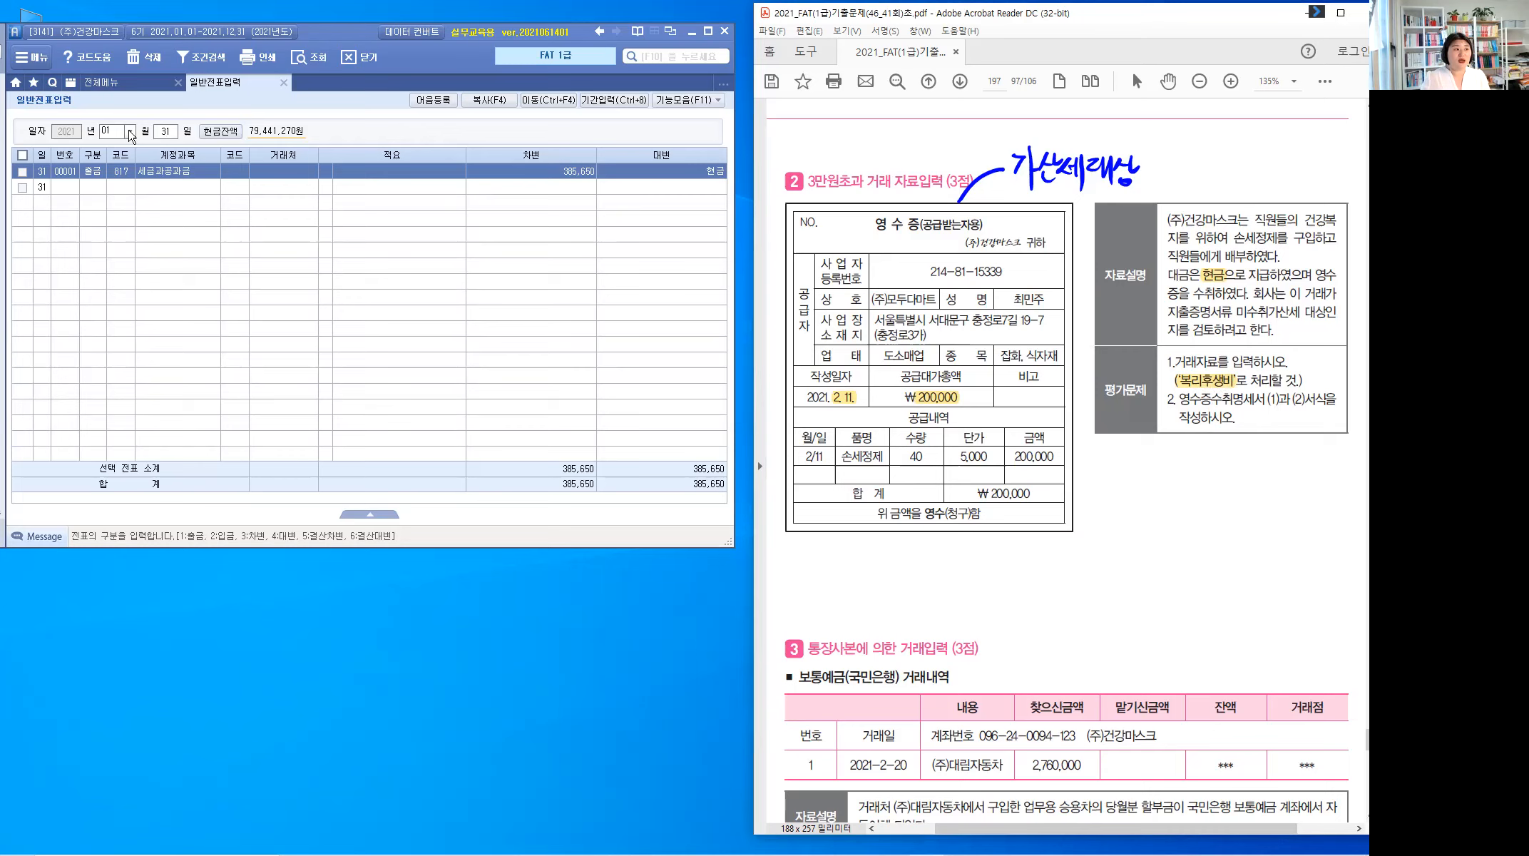
# Step: Start a February 11 cash-payment voucher (구분 1)
pyautogui.click(130, 132)
pyautogui.click(111, 156)
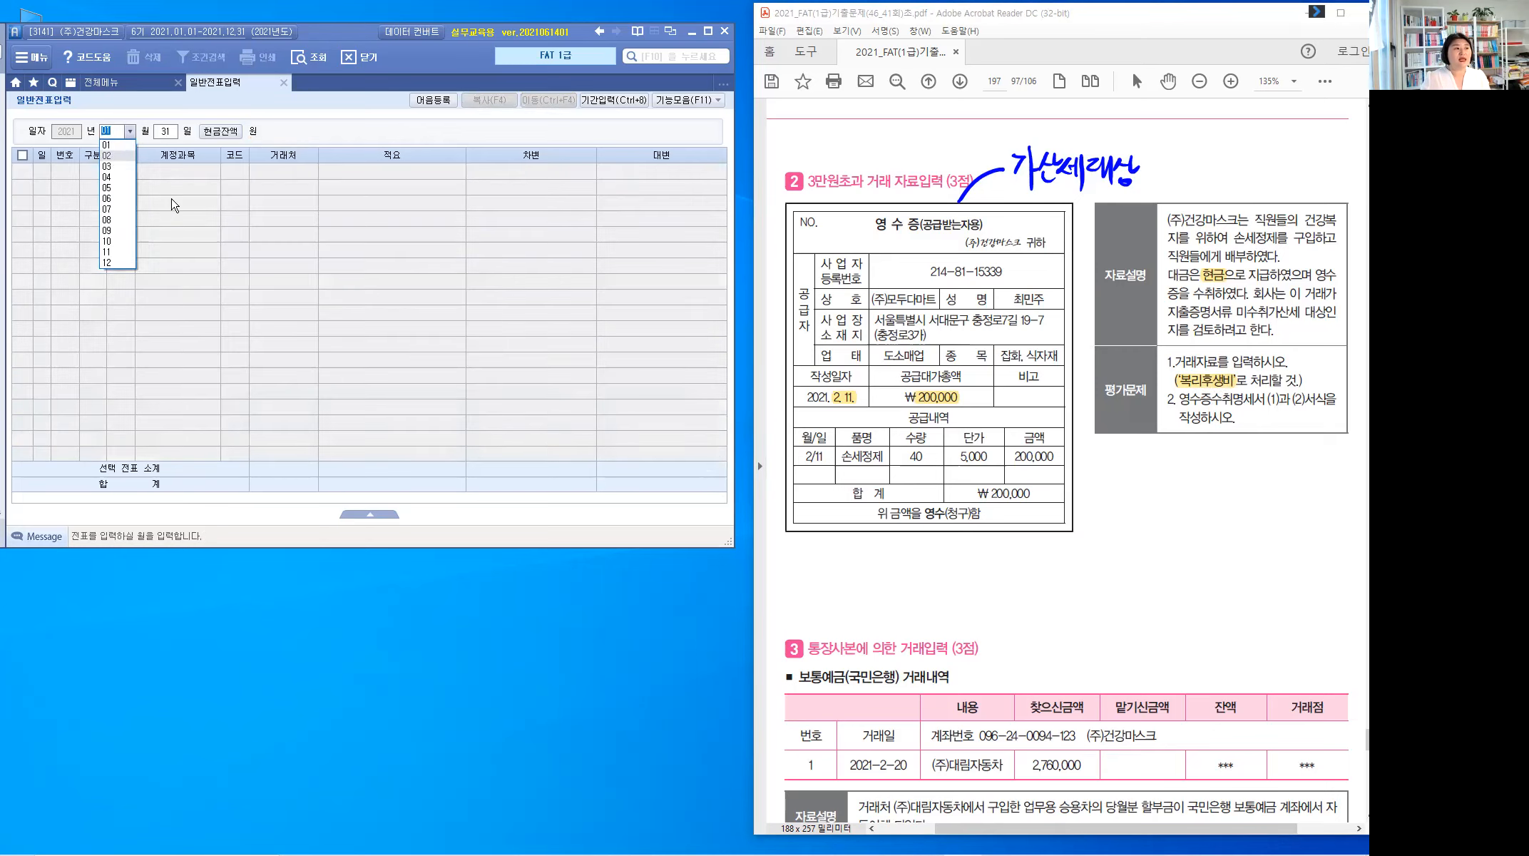
pyautogui.write('11')
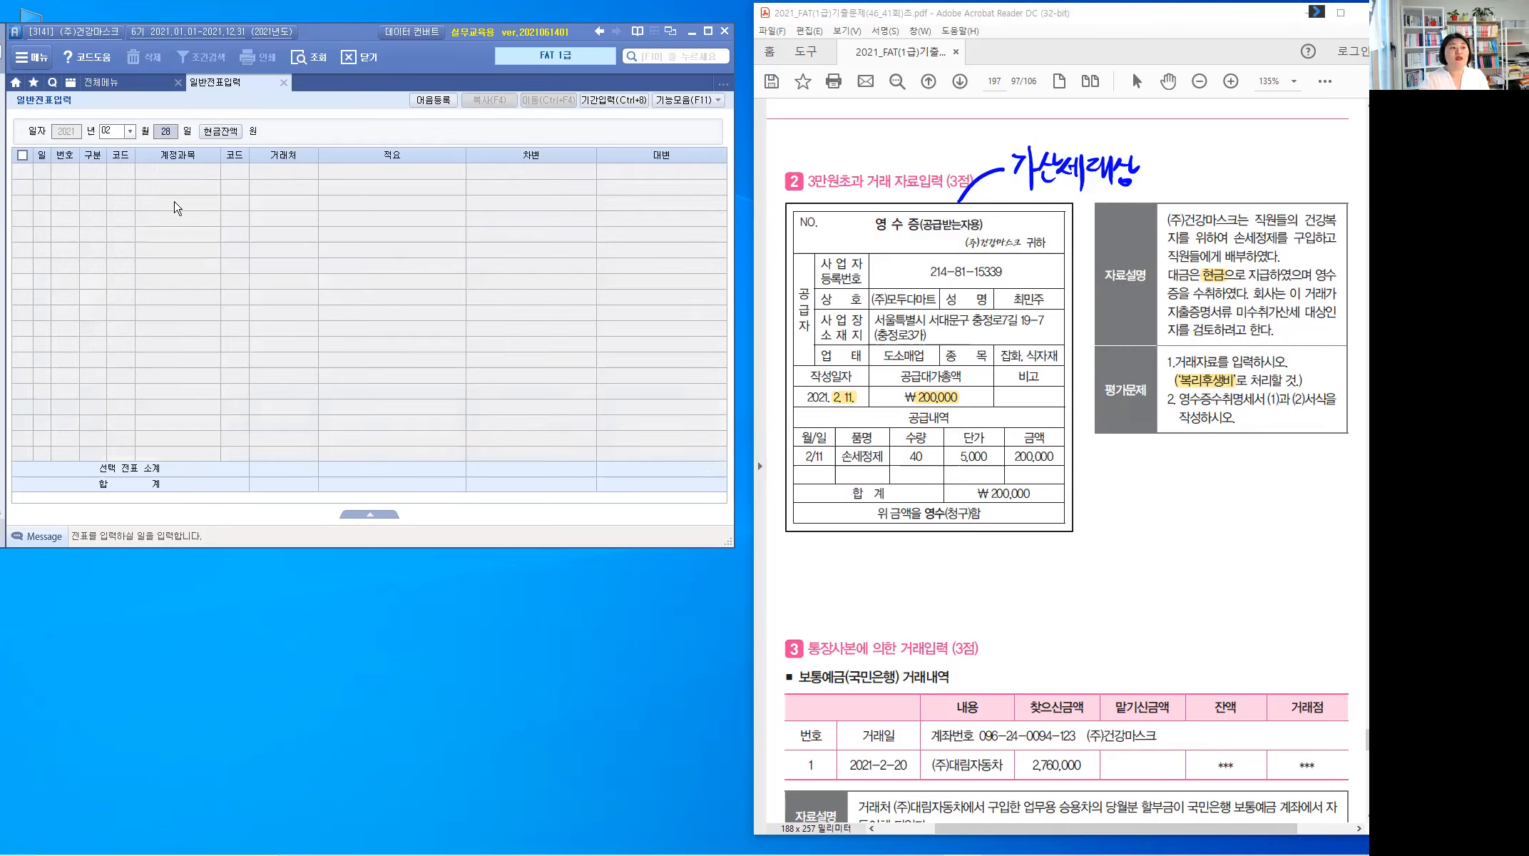
pyautogui.press('Return')
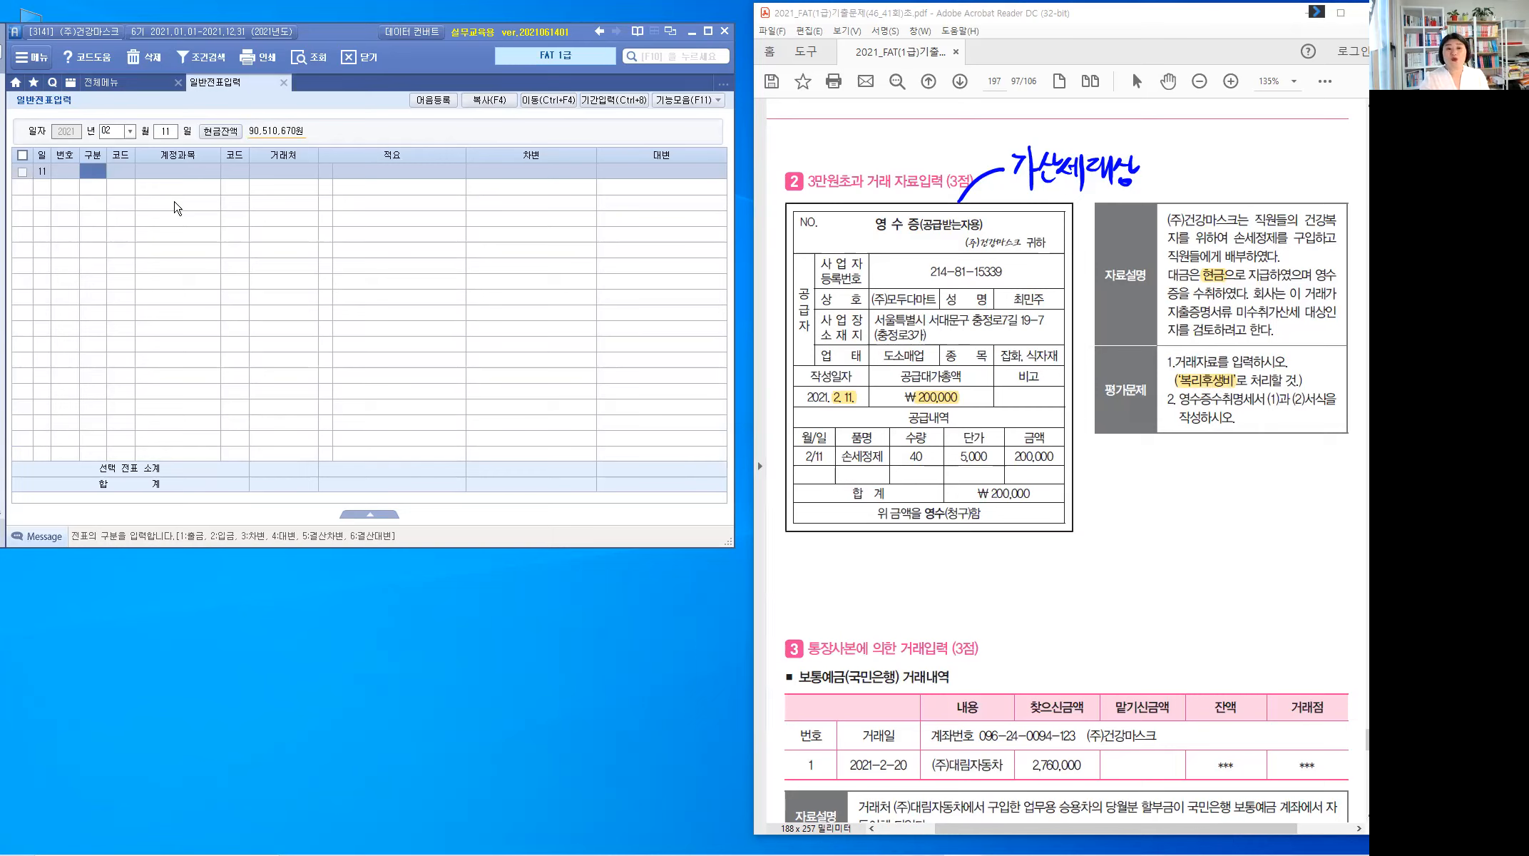
pyautogui.write('1')
pyautogui.press('Return')
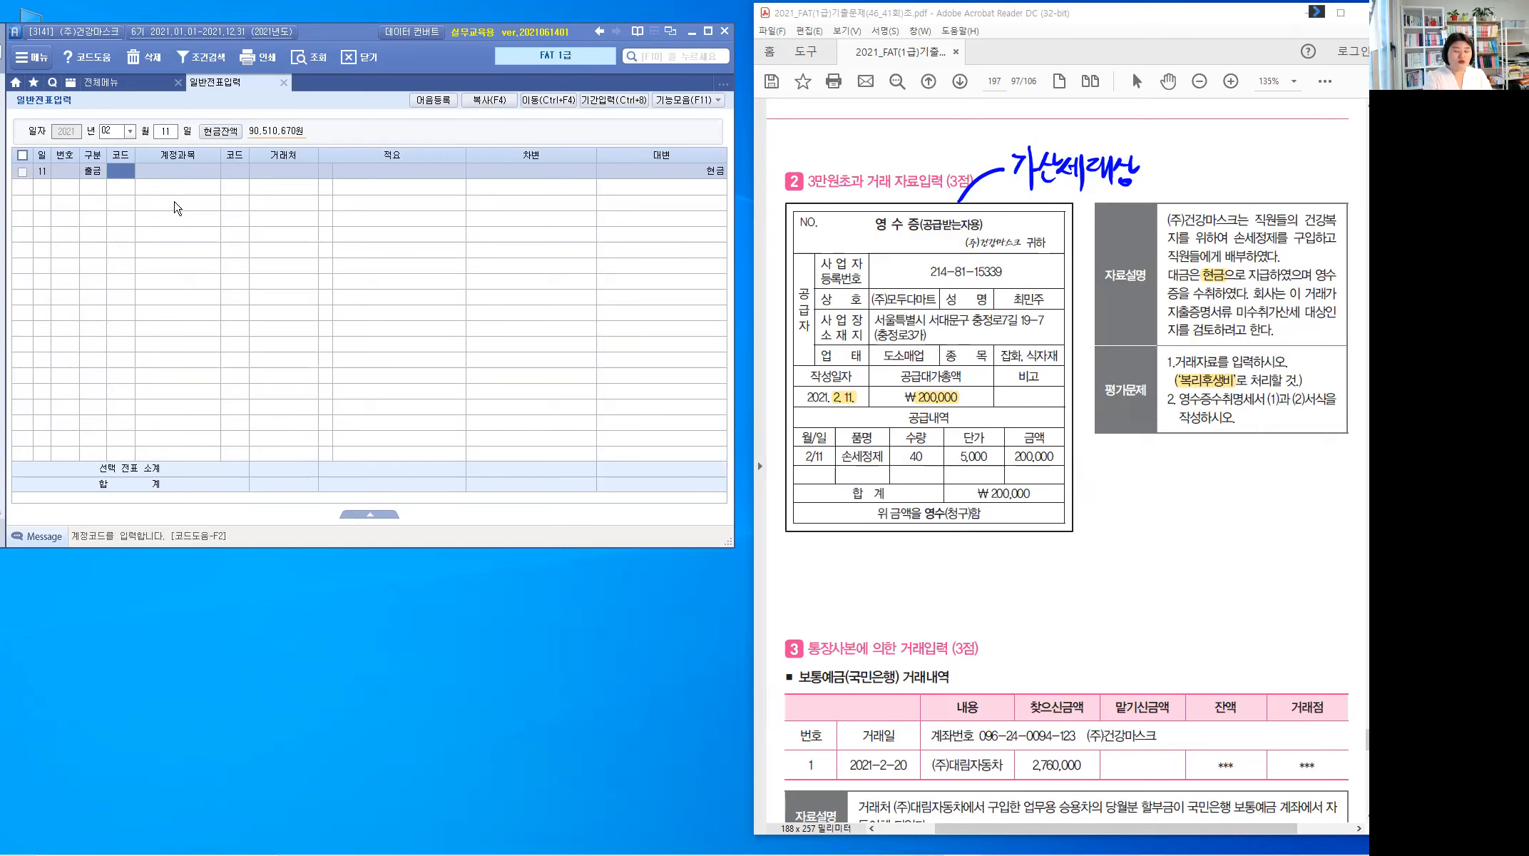
# Step: Post 200,000 to 복리후생비 (811) and bring up the full accounting menu
pyautogui.write('811')
pyautogui.press('Return')
pyautogui.press('Return')
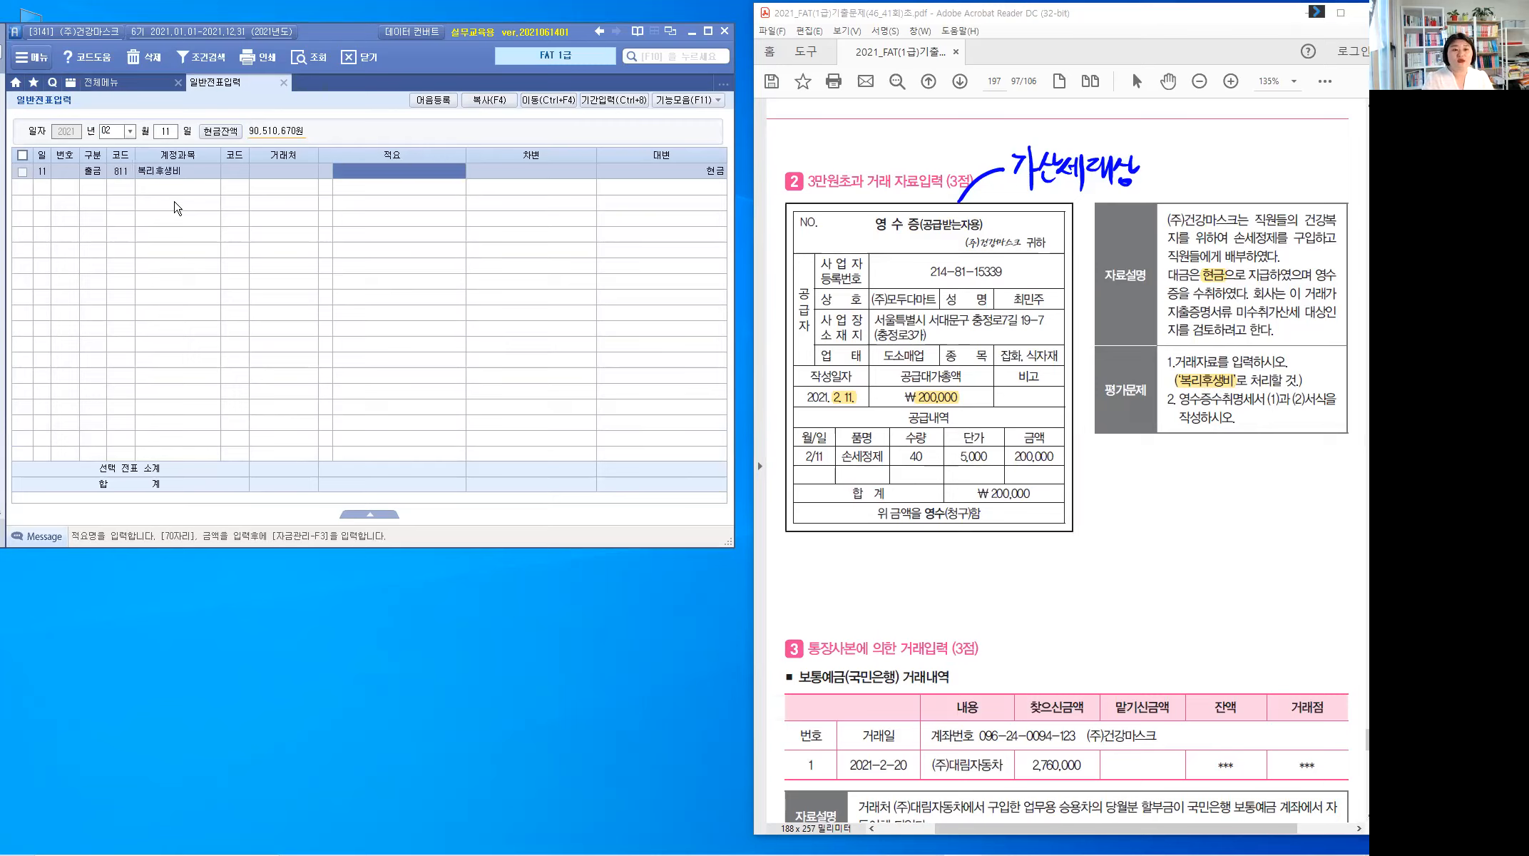
pyautogui.press('Return')
pyautogui.write('000')
pyautogui.press('Return')
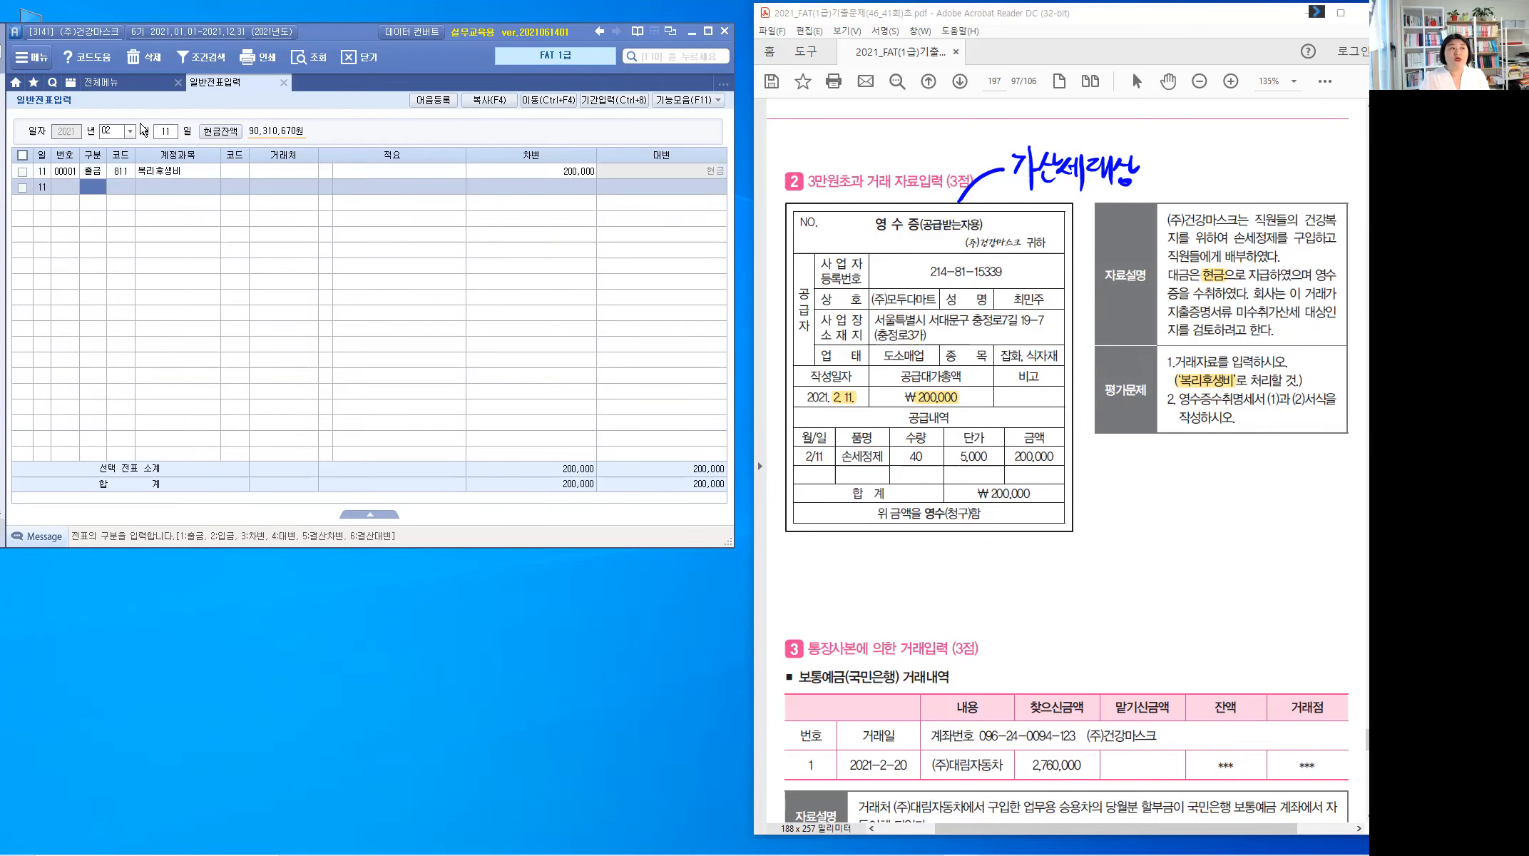
pyautogui.click(109, 85)
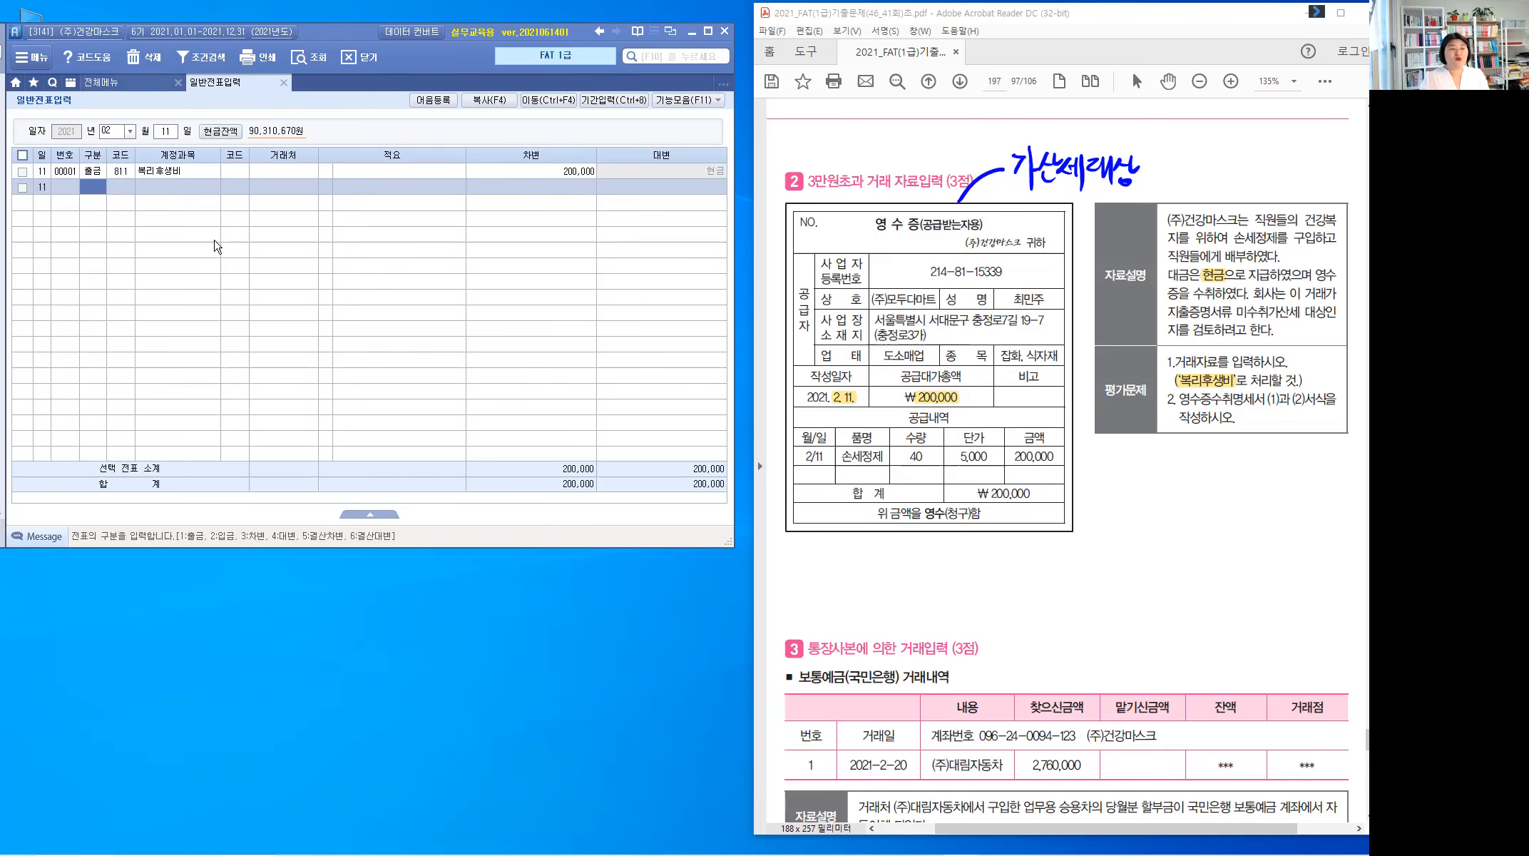
pyautogui.click(671, 137)
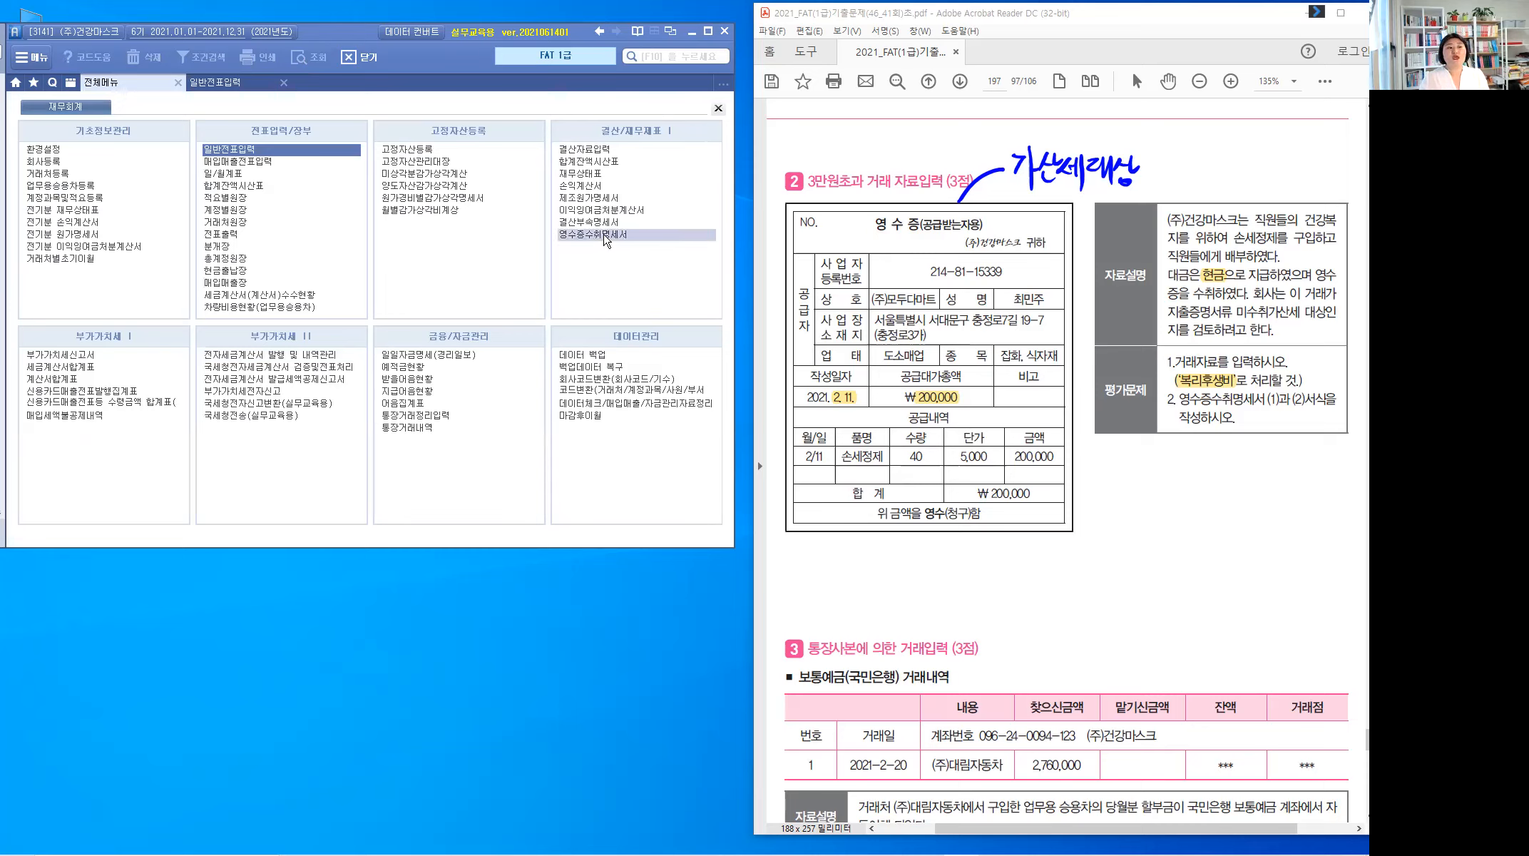
# Step: In 영수증수취명세서, enter date 21-02-11, store (주)모두다마트, representative, address and registration number
pyautogui.click(594, 269)
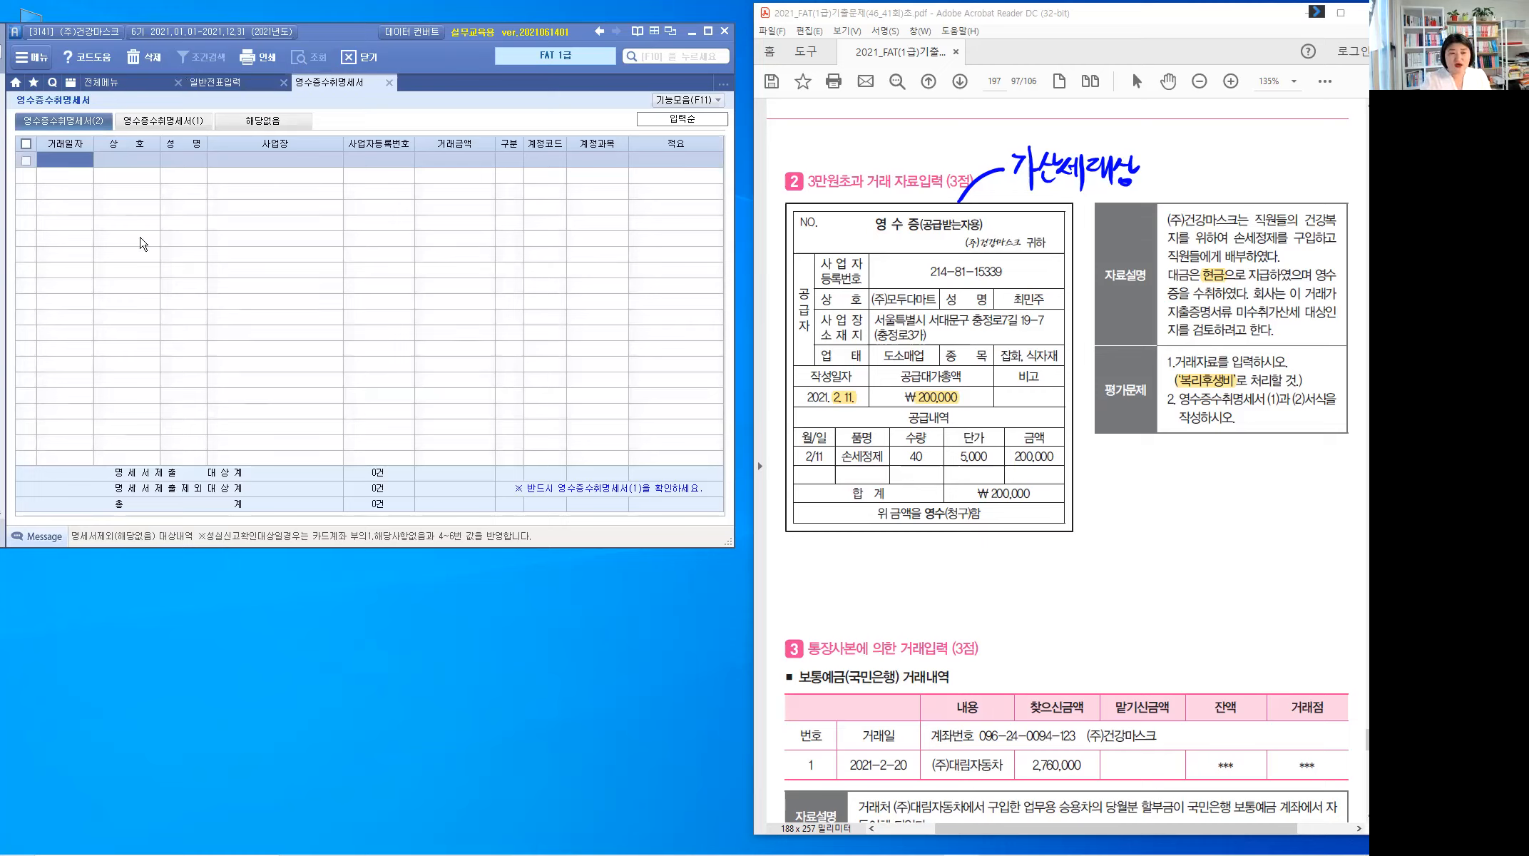
pyautogui.write('21-0_-__')
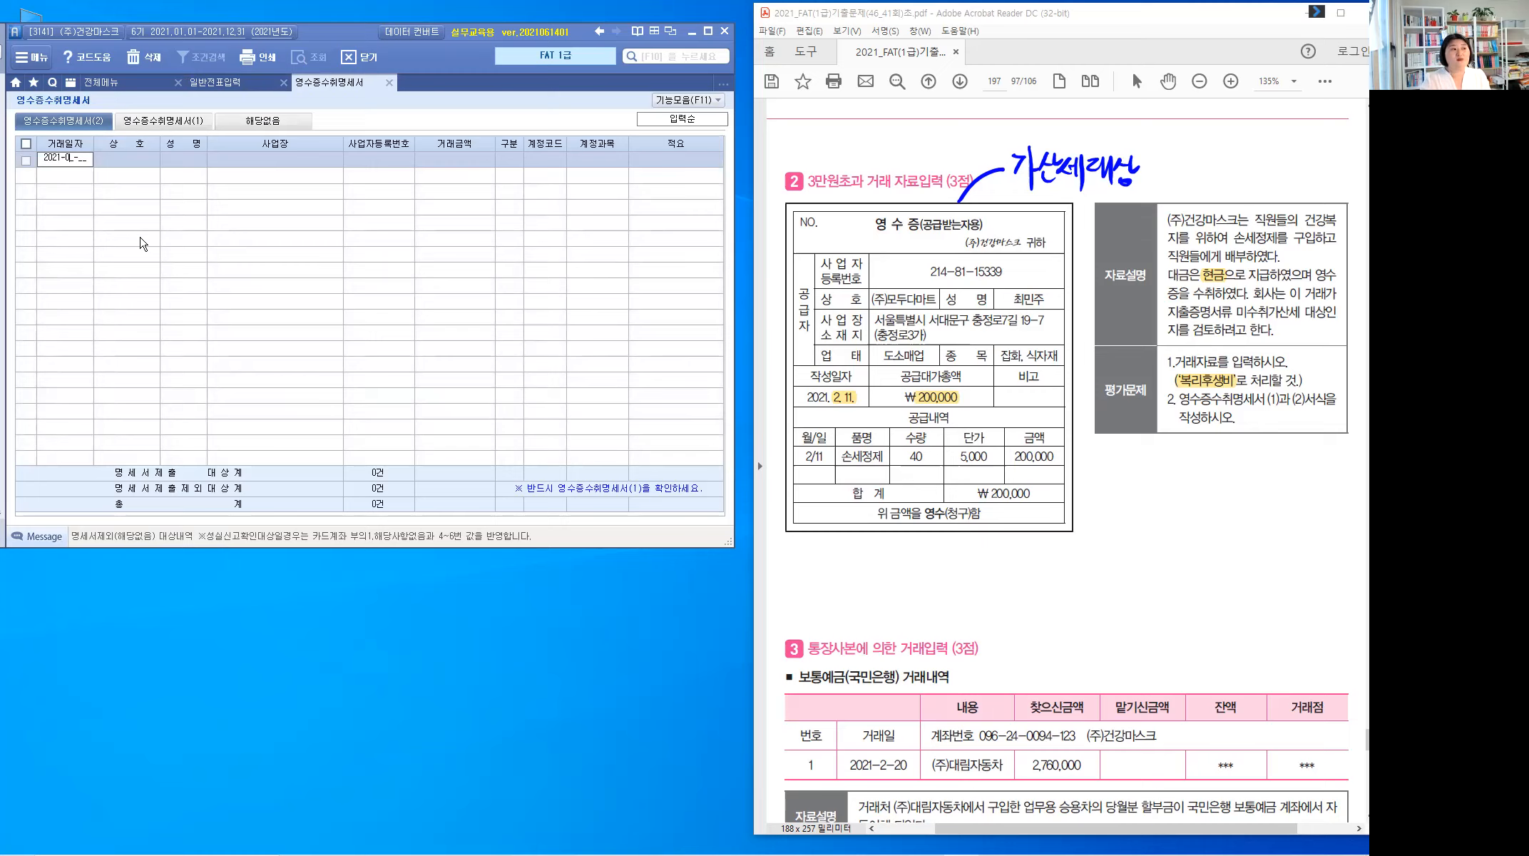
pyautogui.write('2-11')
pyautogui.press('Return')
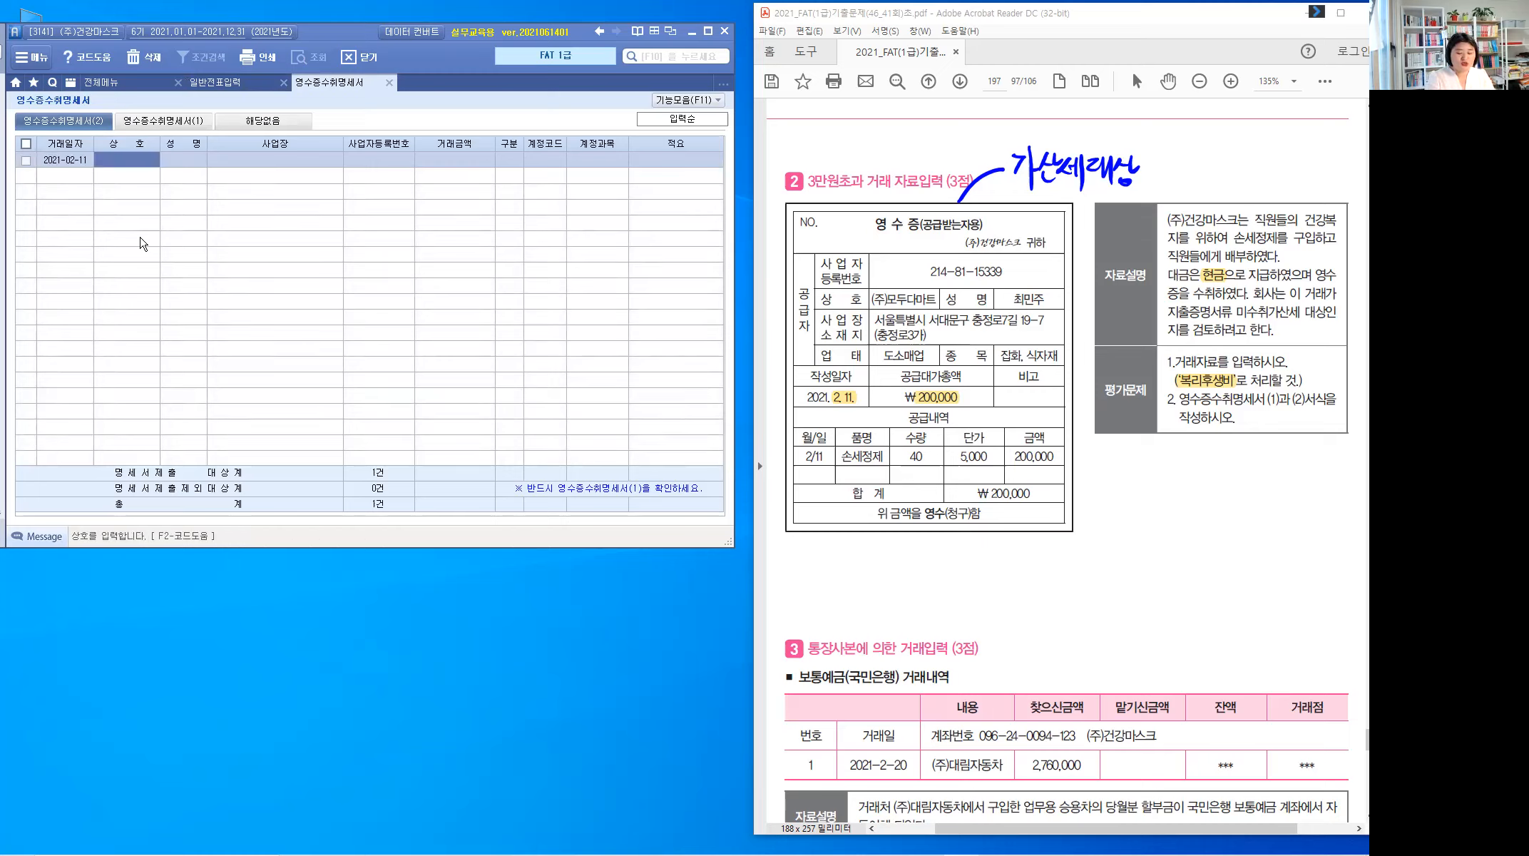
pyautogui.write('(주)모')
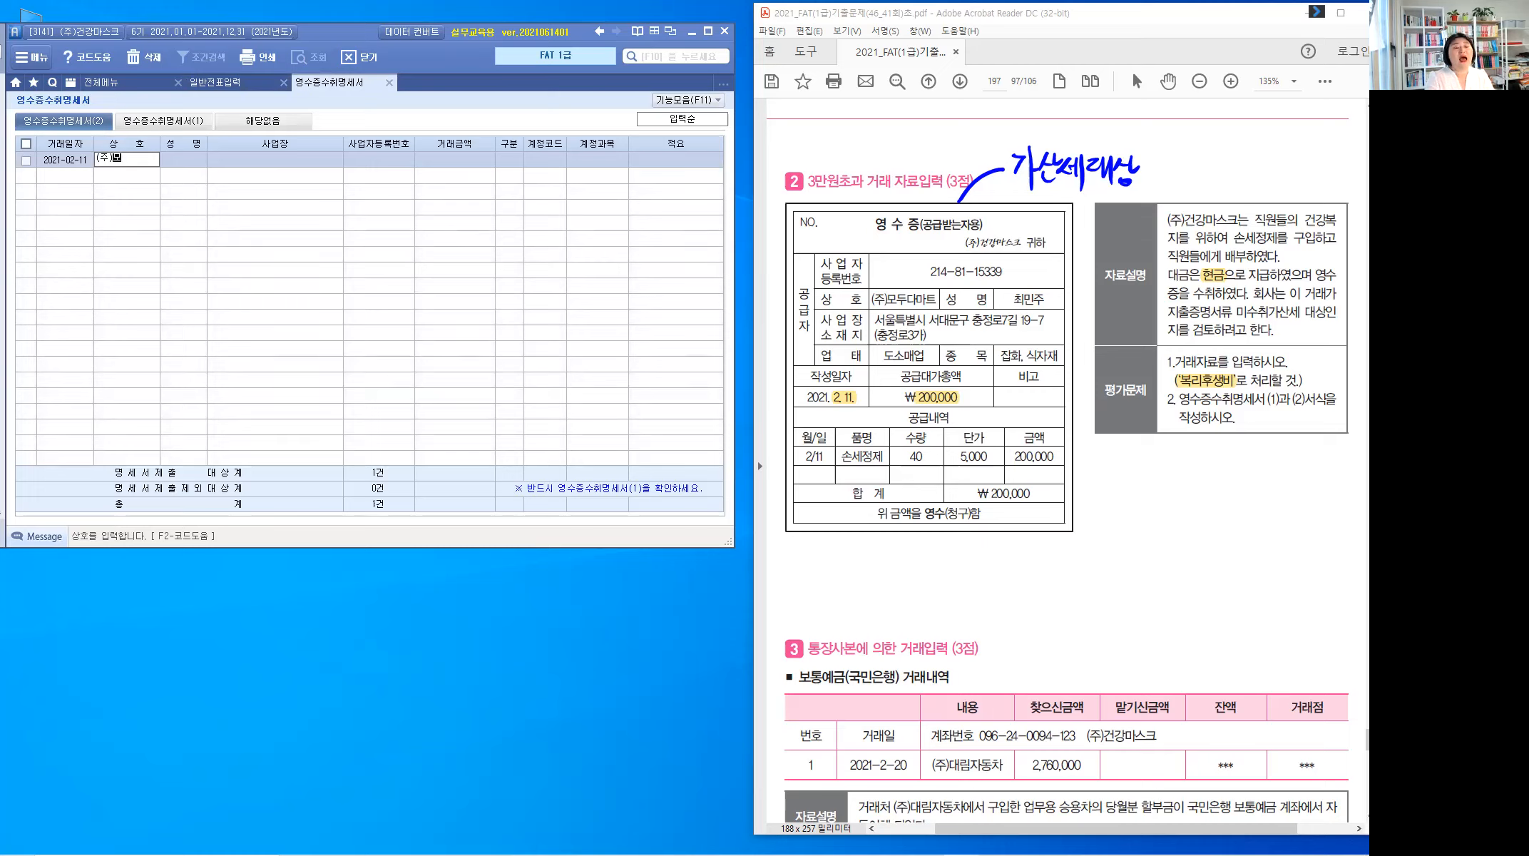
pyautogui.write('두다마트')
pyautogui.press('Return')
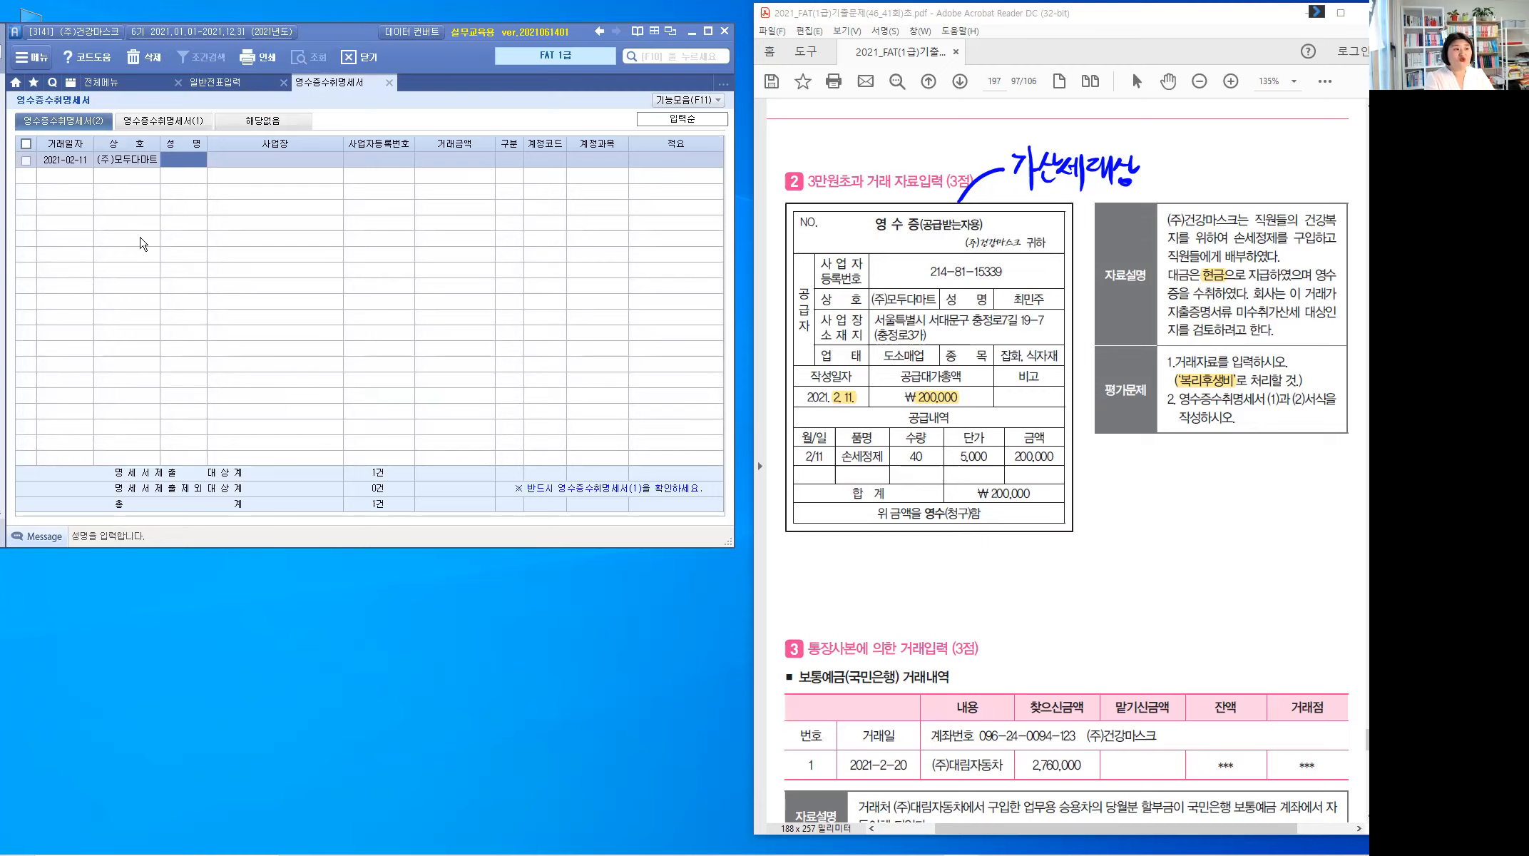
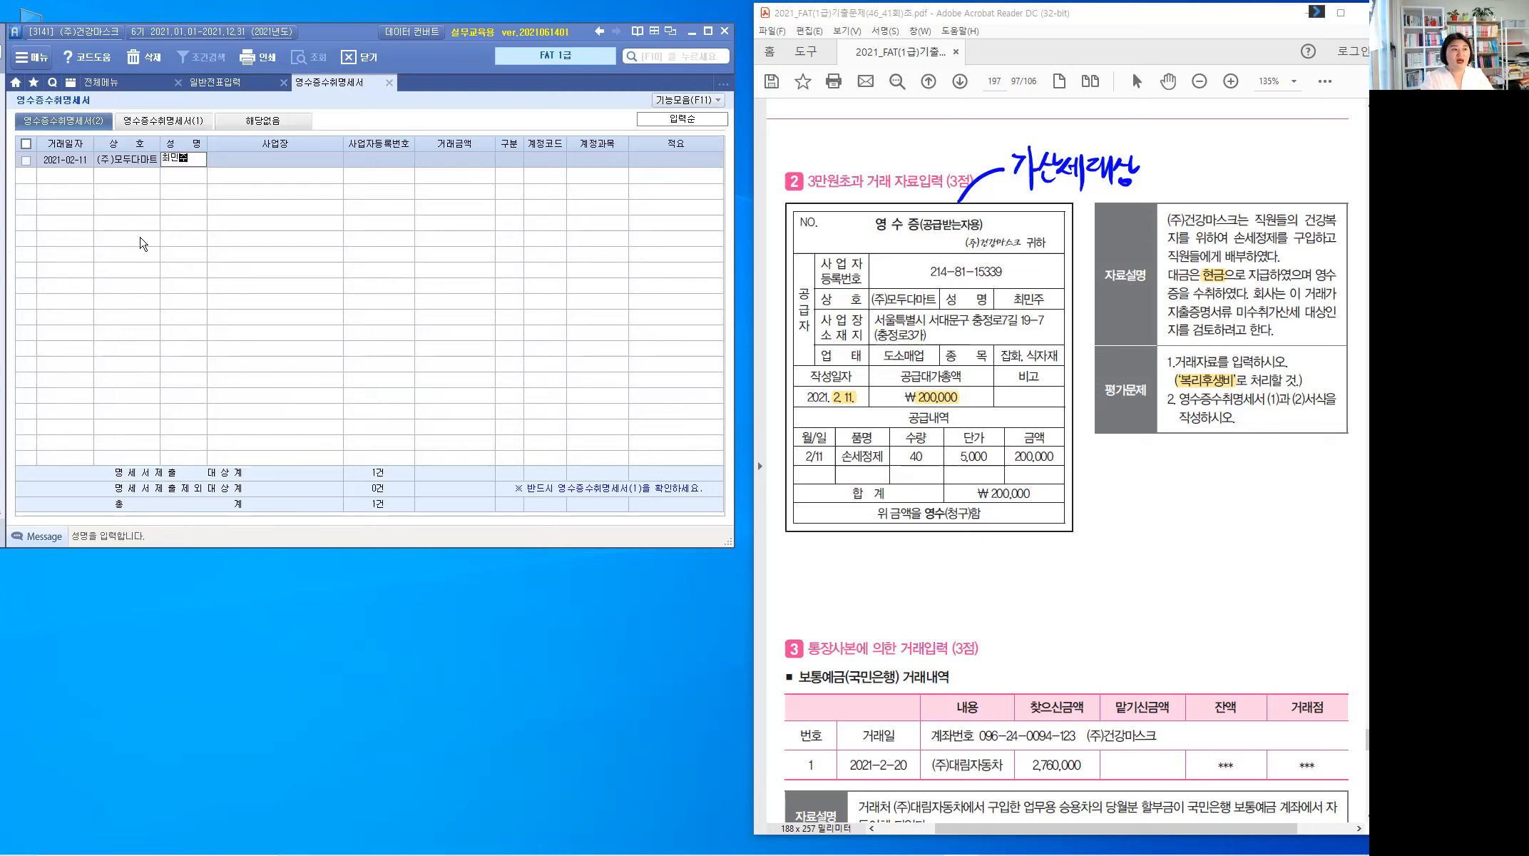
pyautogui.press('Return')
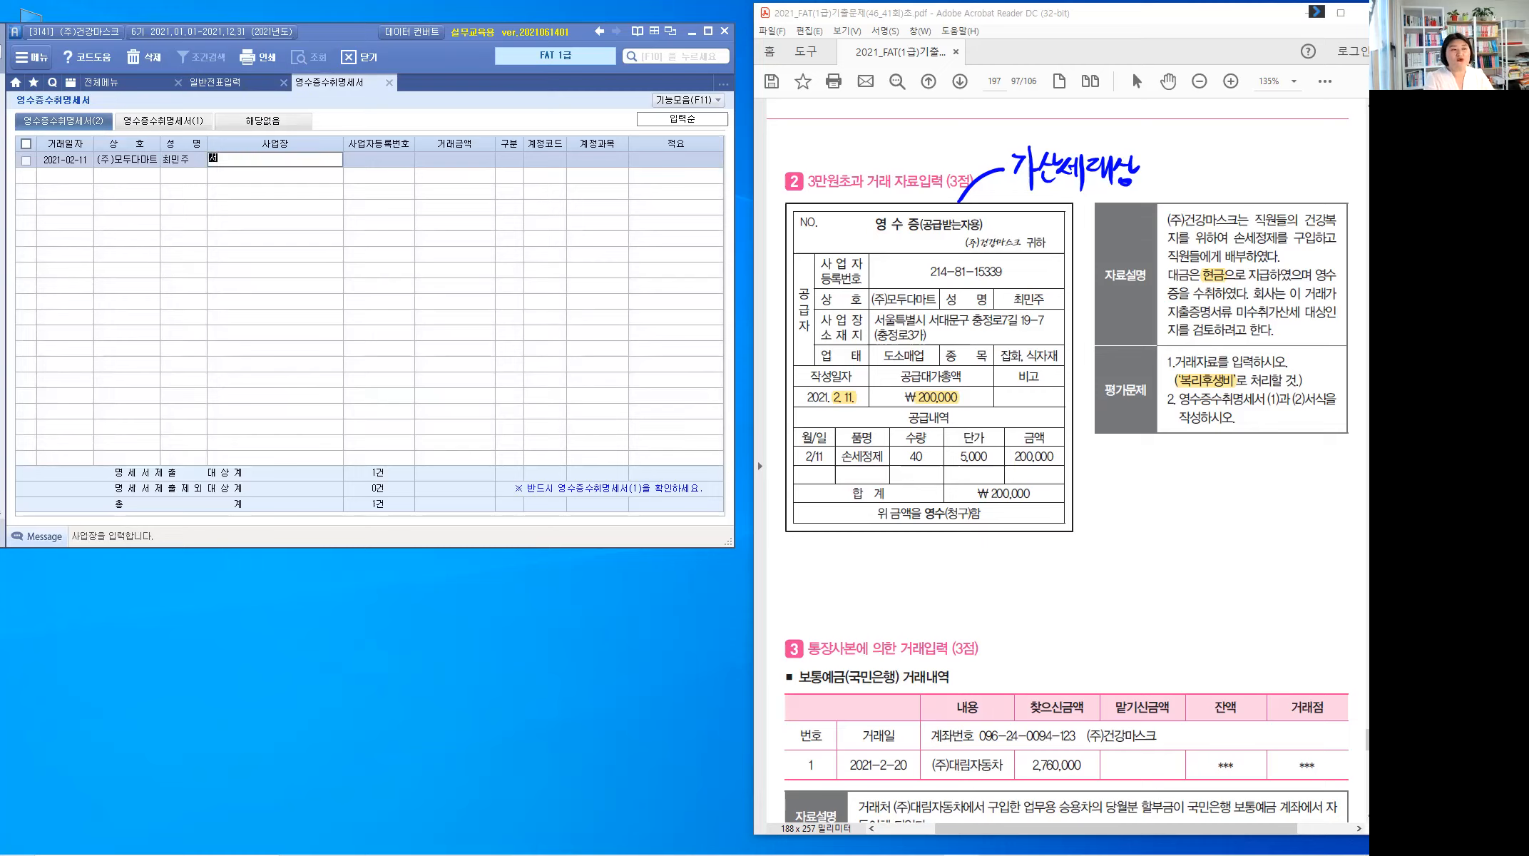
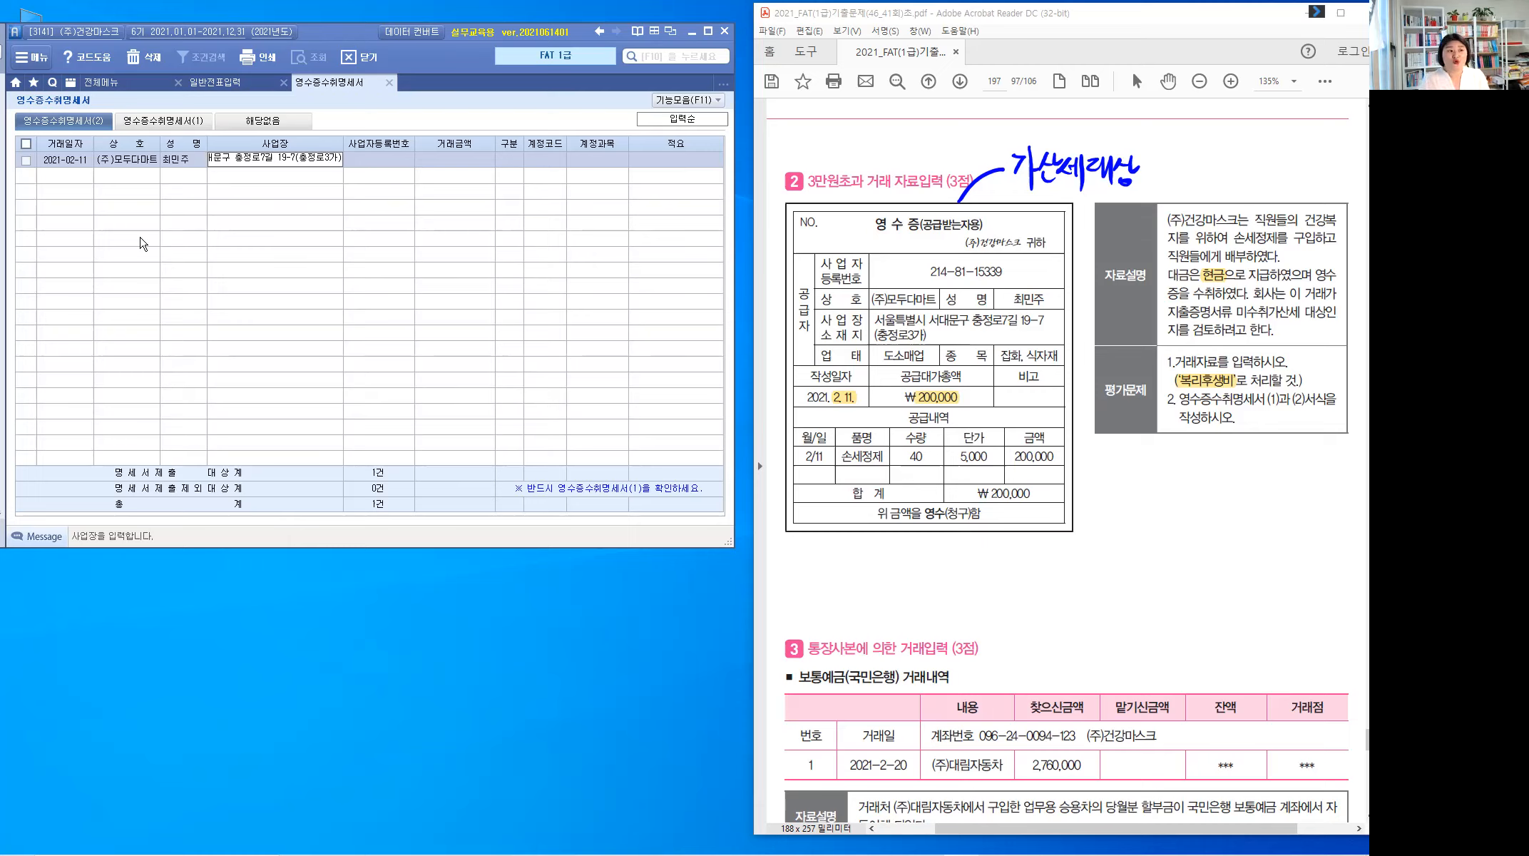
pyautogui.press('Return')
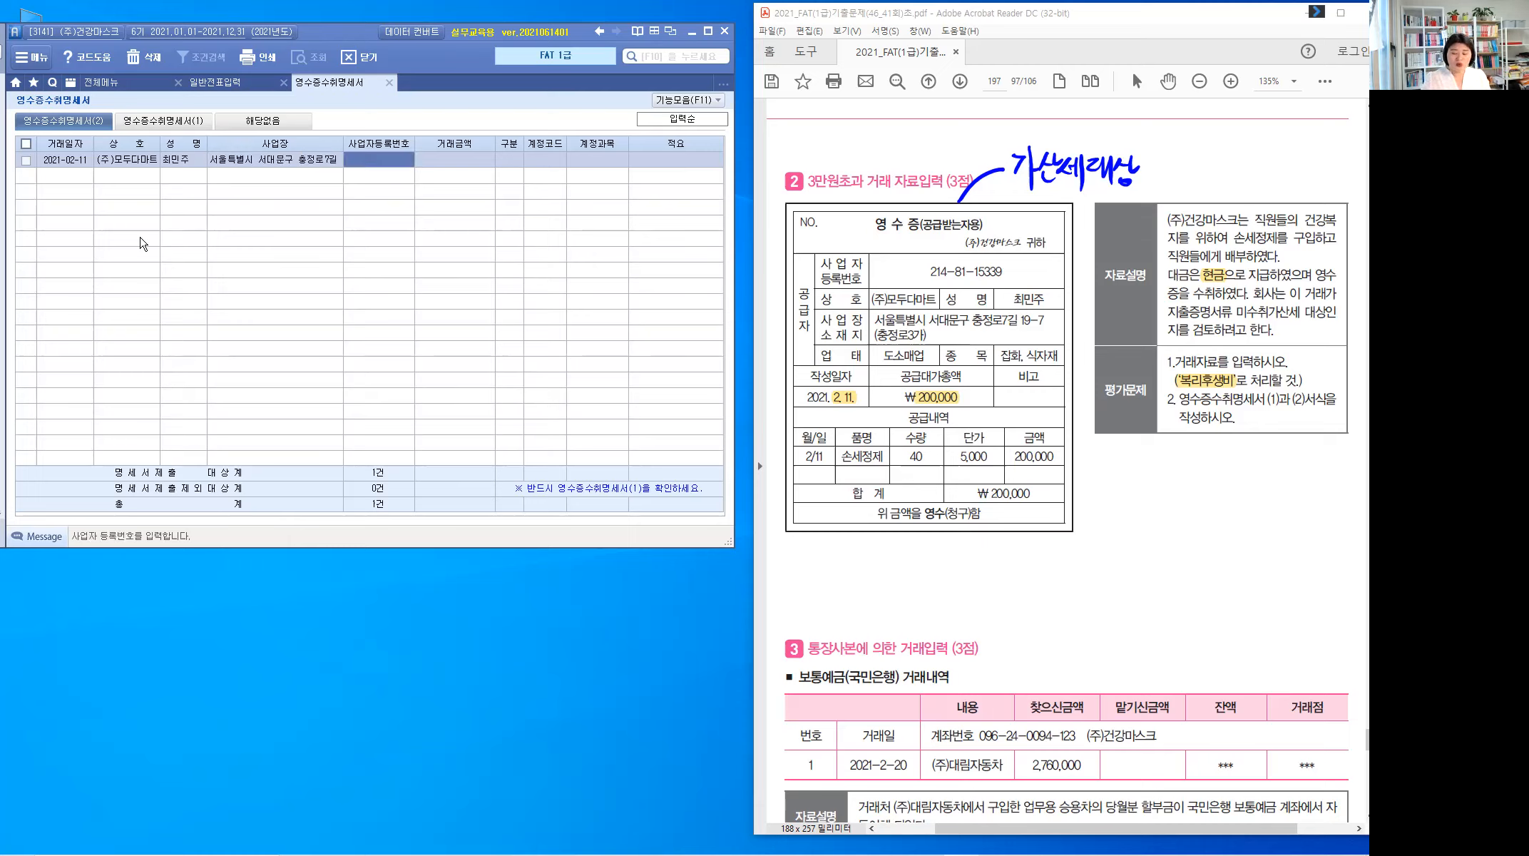
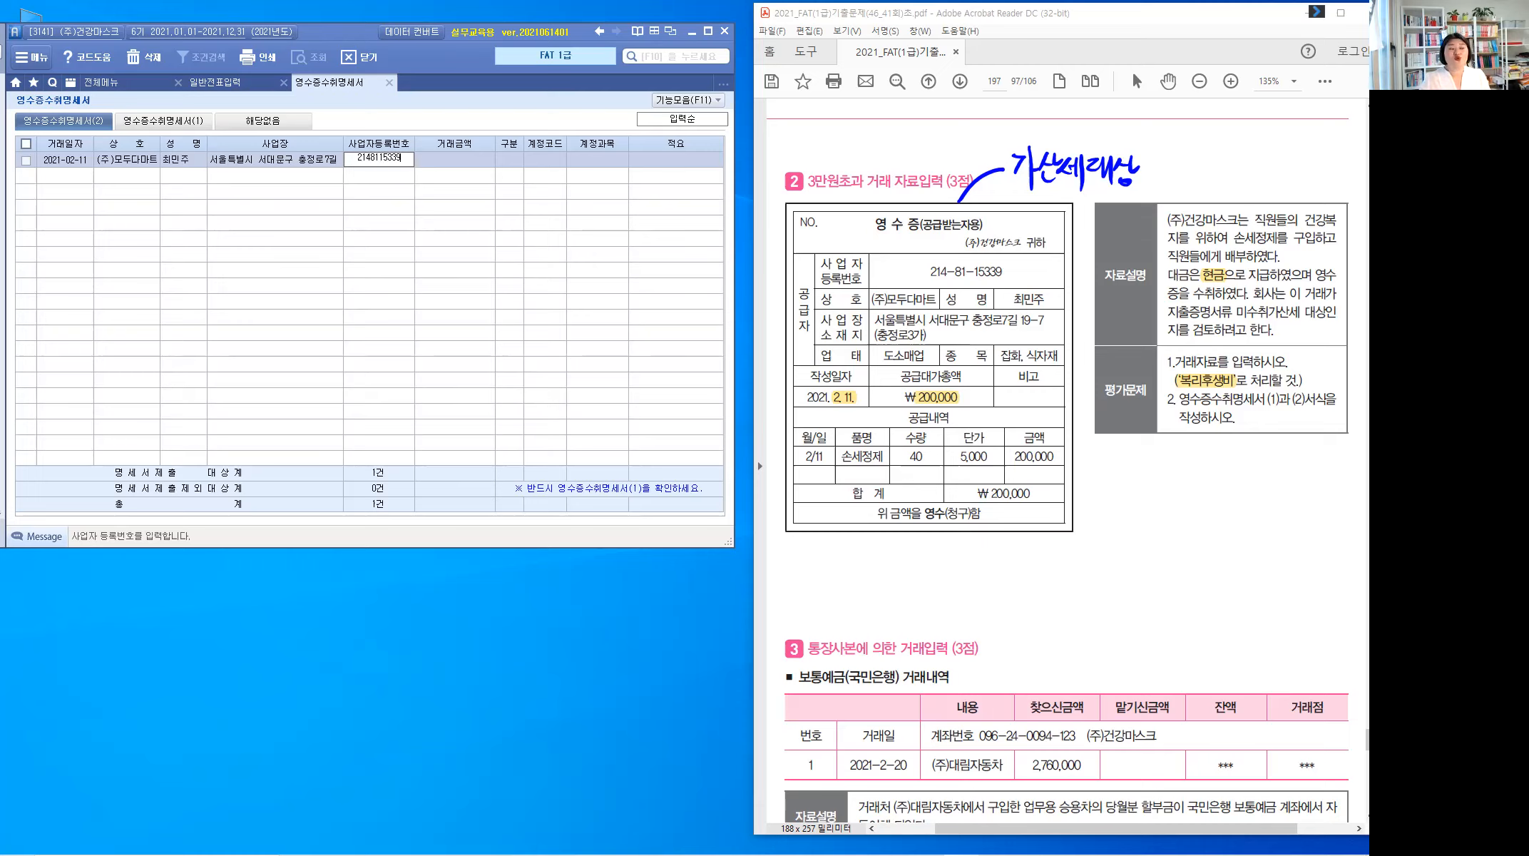
pyautogui.press('Return')
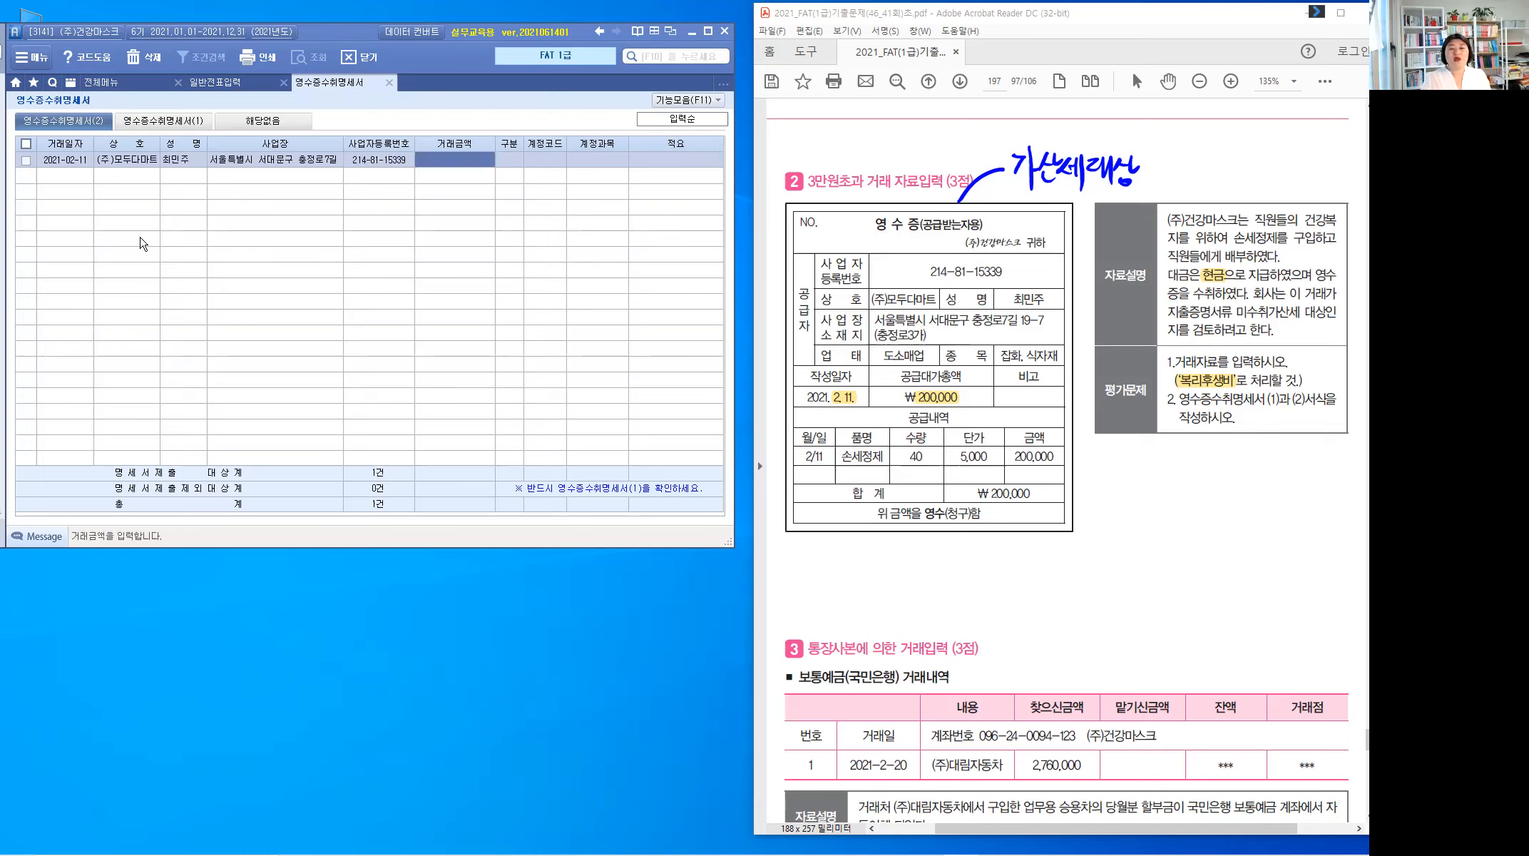
# Step: Complete the row with 200,000, account 811, memo 손세정제, then view summary (1)
pyautogui.write('2000000')
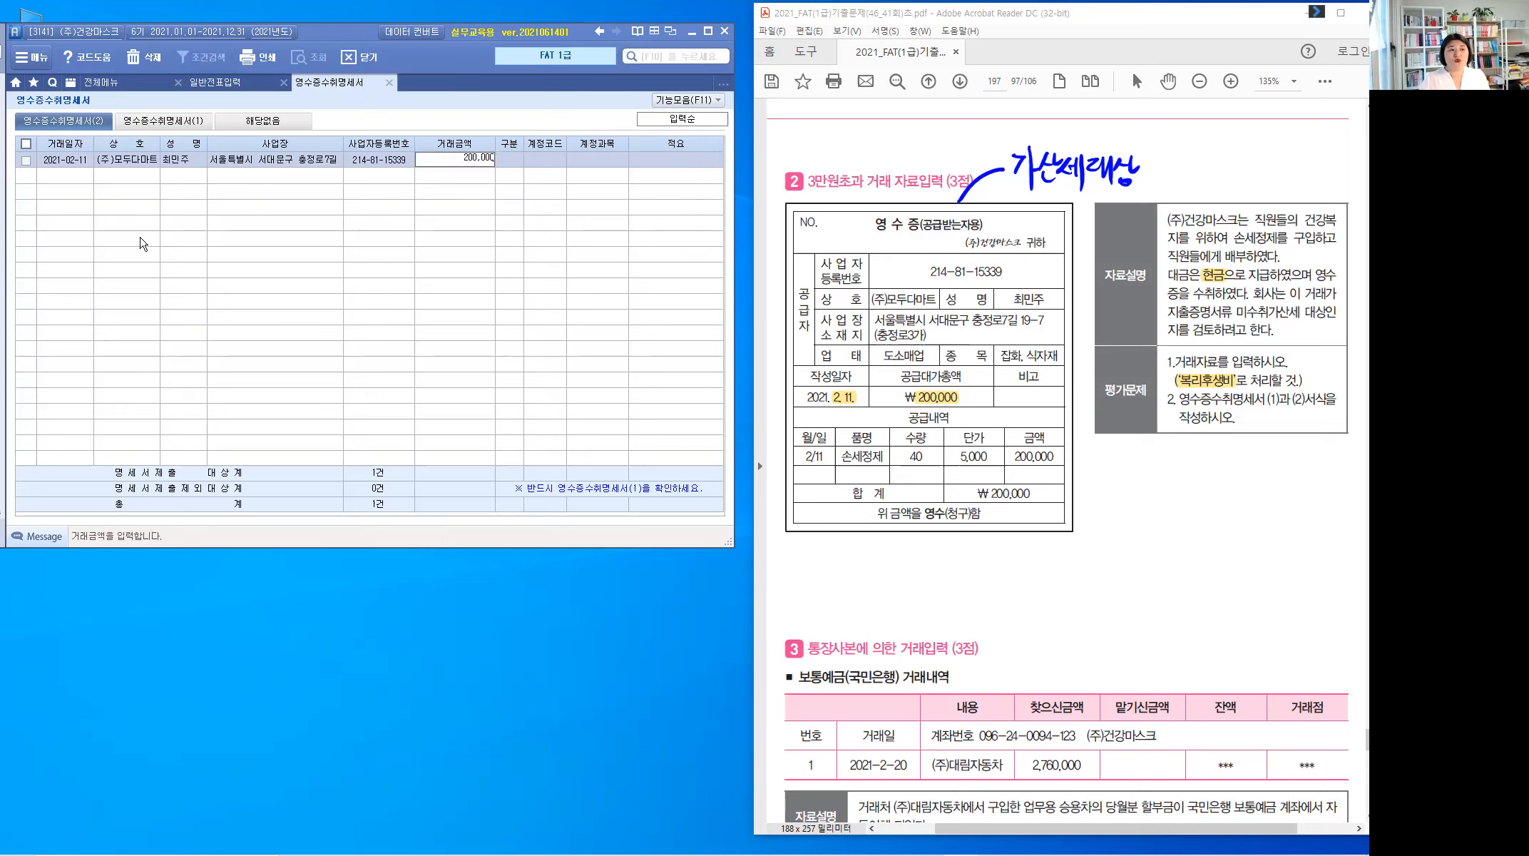
pyautogui.press('Return')
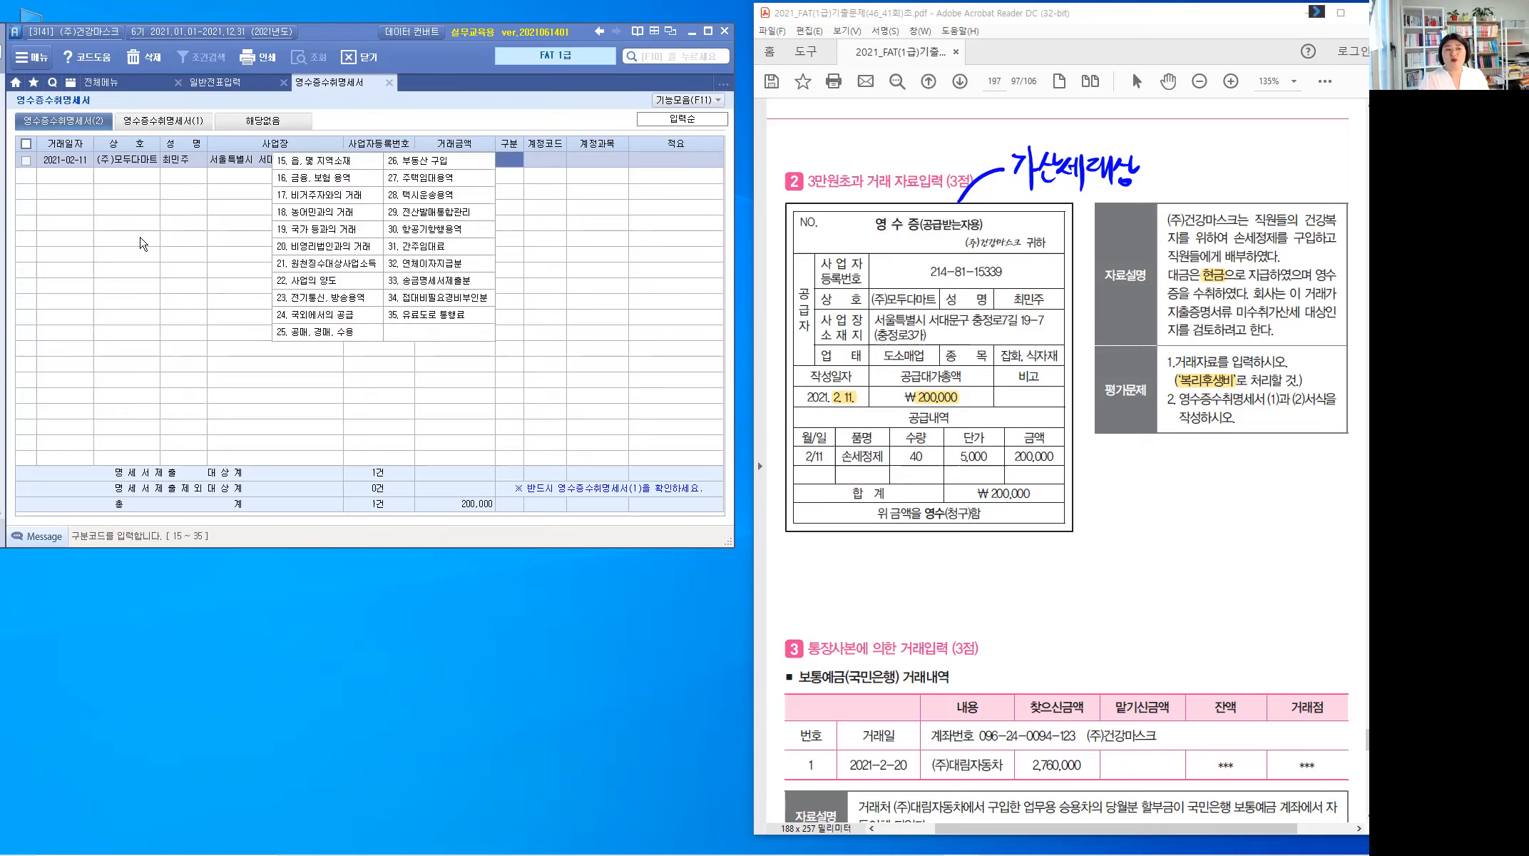
pyautogui.press('Return')
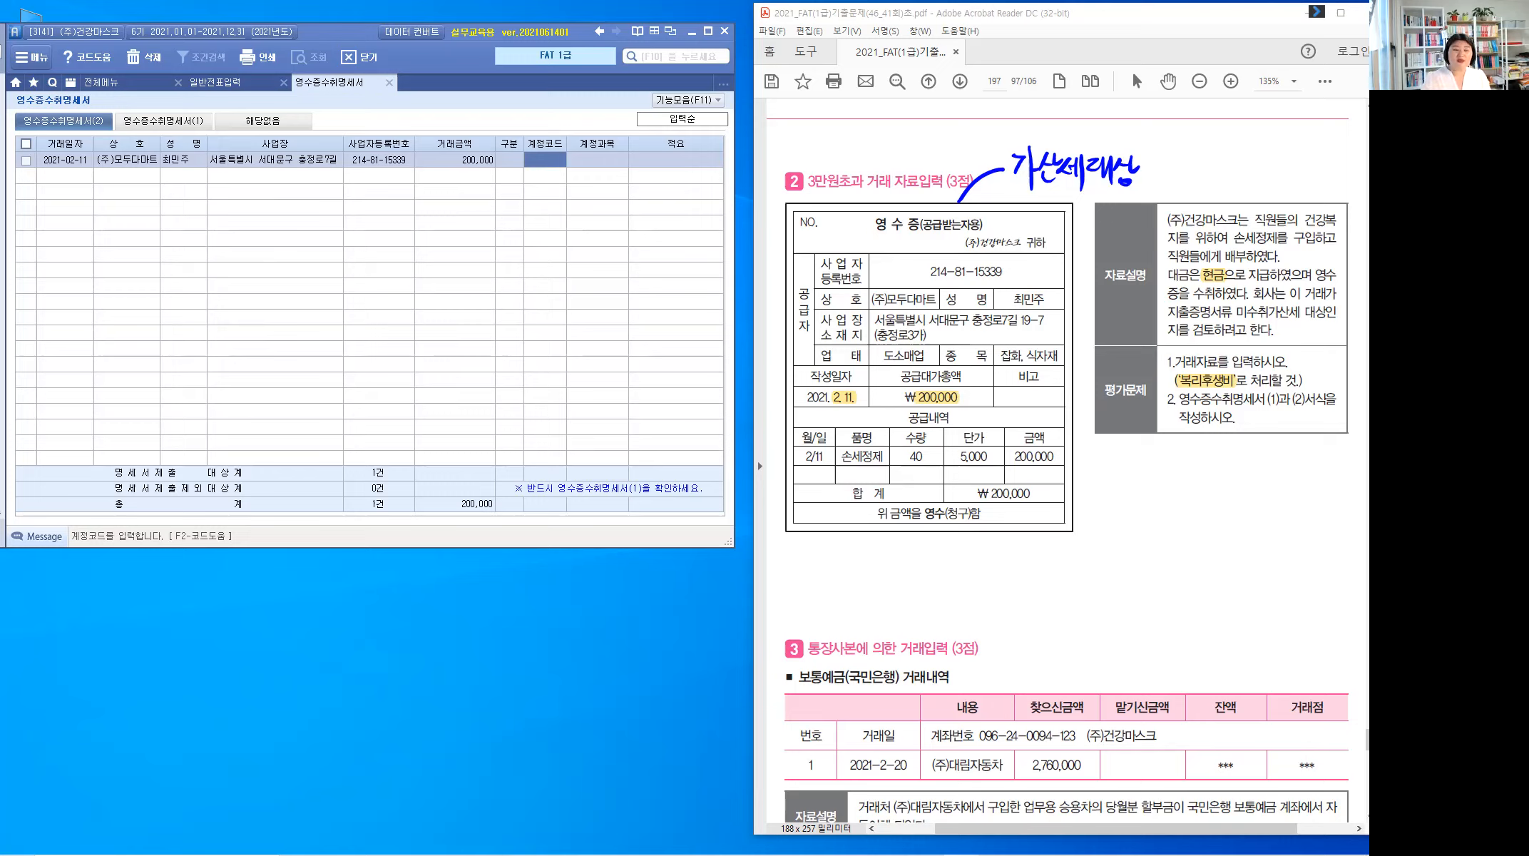
pyautogui.write('811')
pyautogui.press('Return')
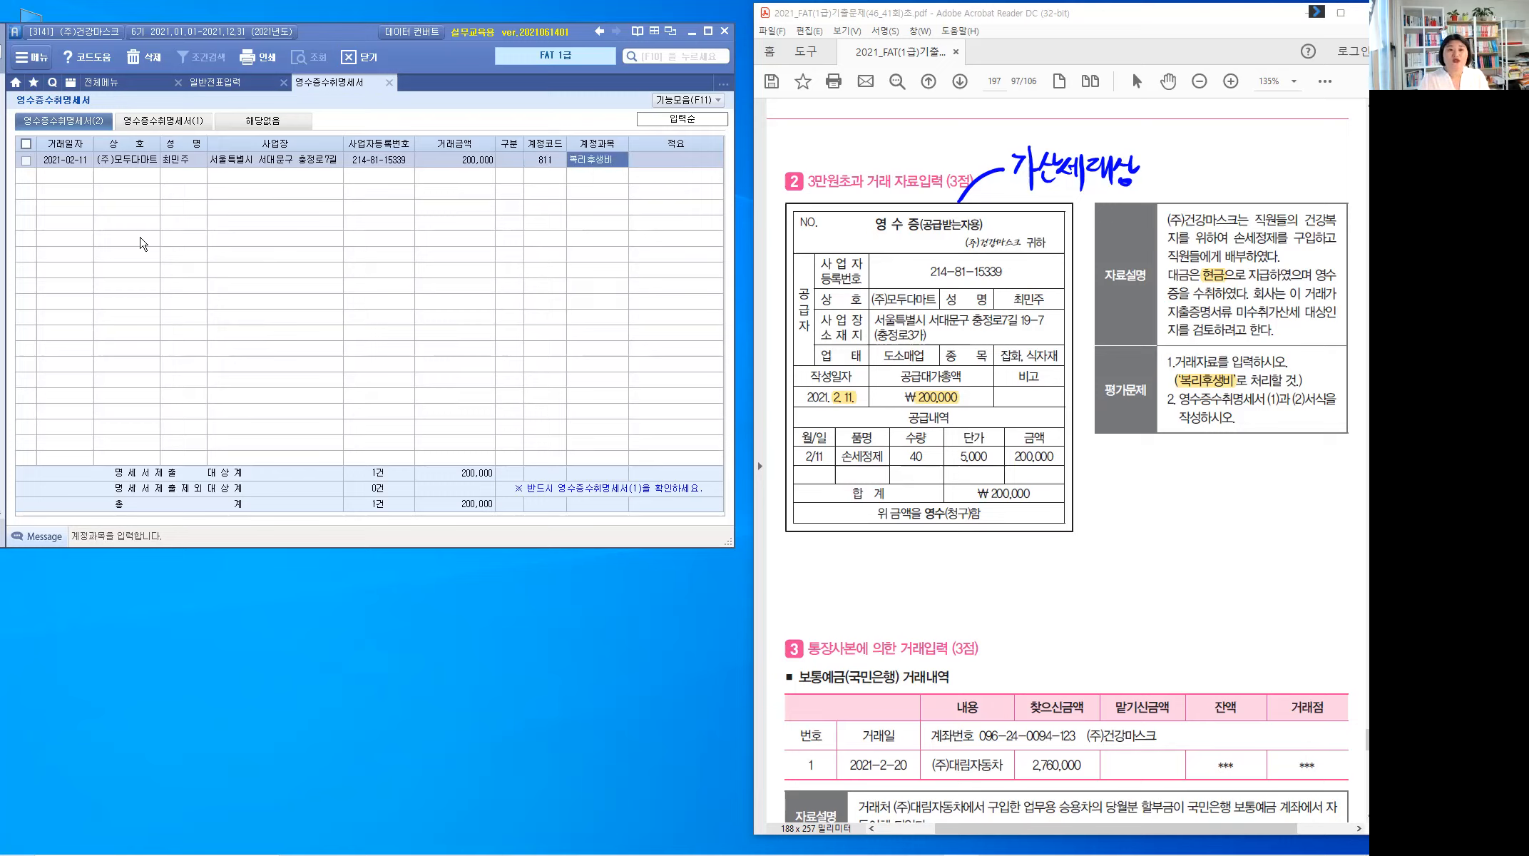
pyautogui.press('Return')
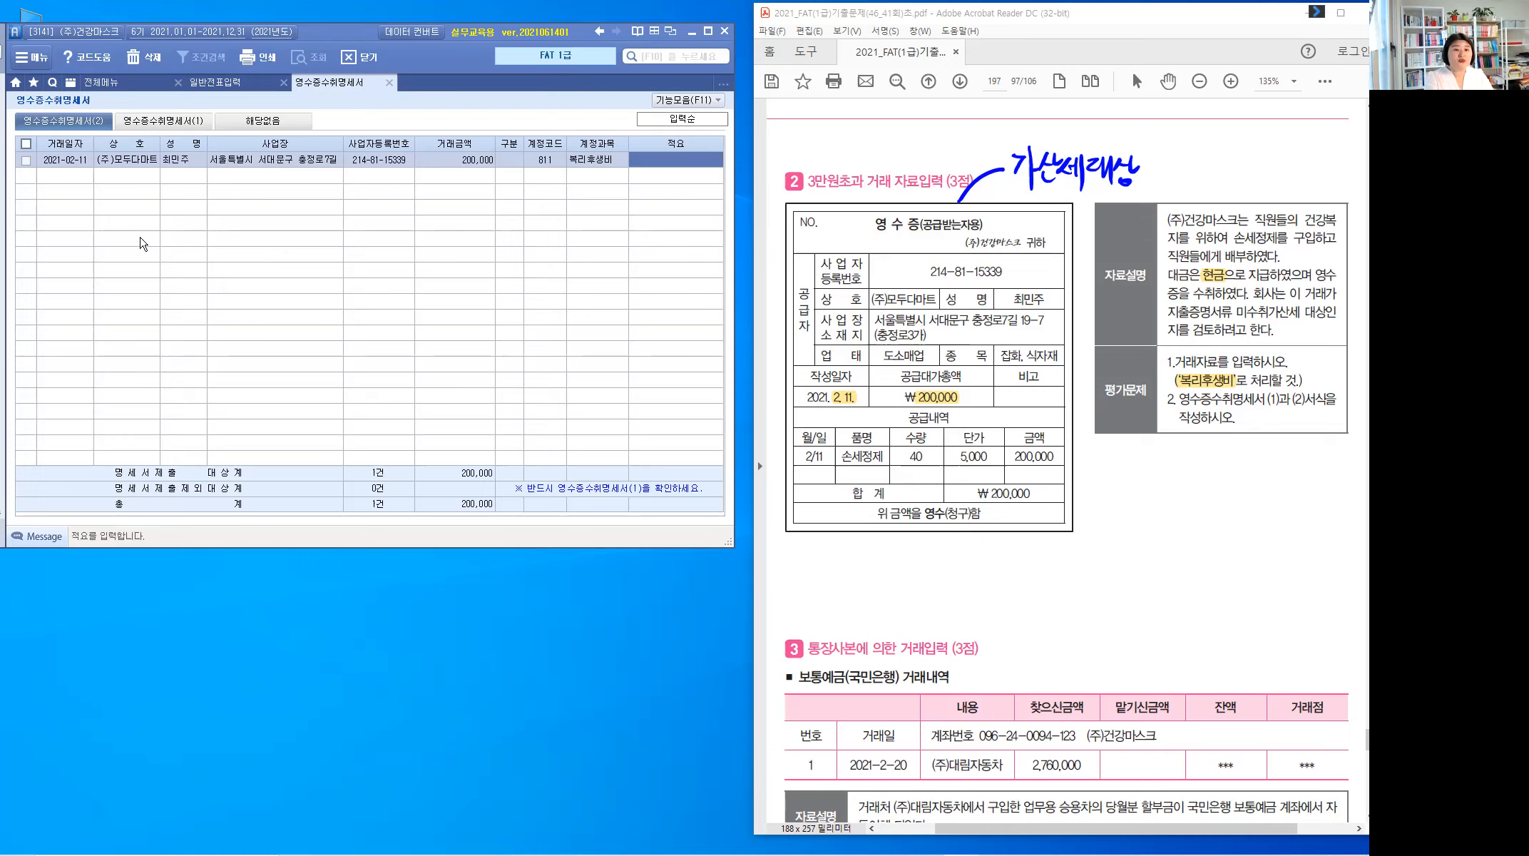
pyautogui.write('ㅅ')
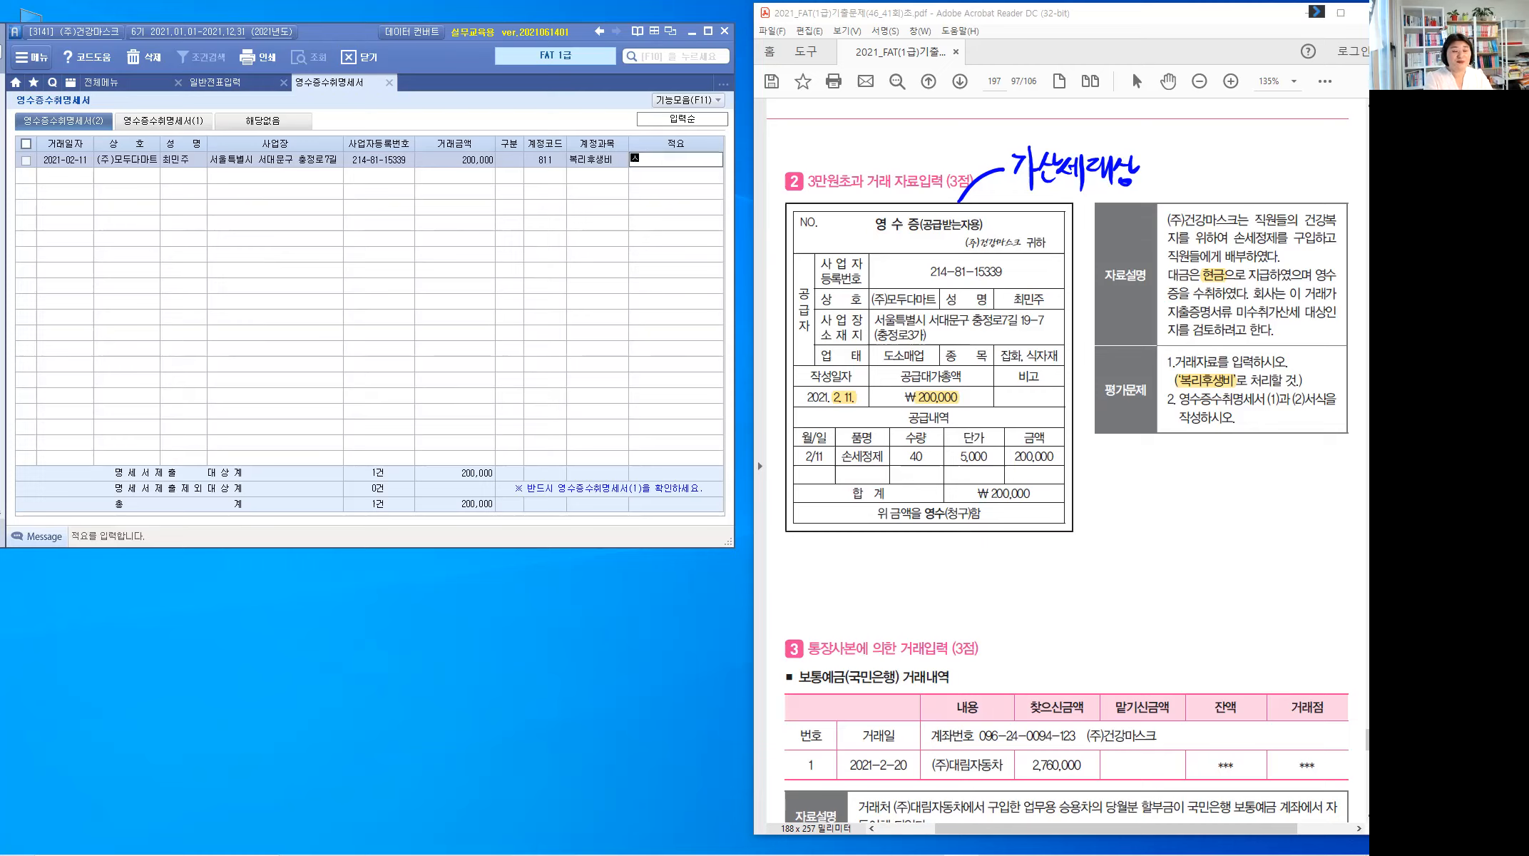
pyautogui.write('손세정제')
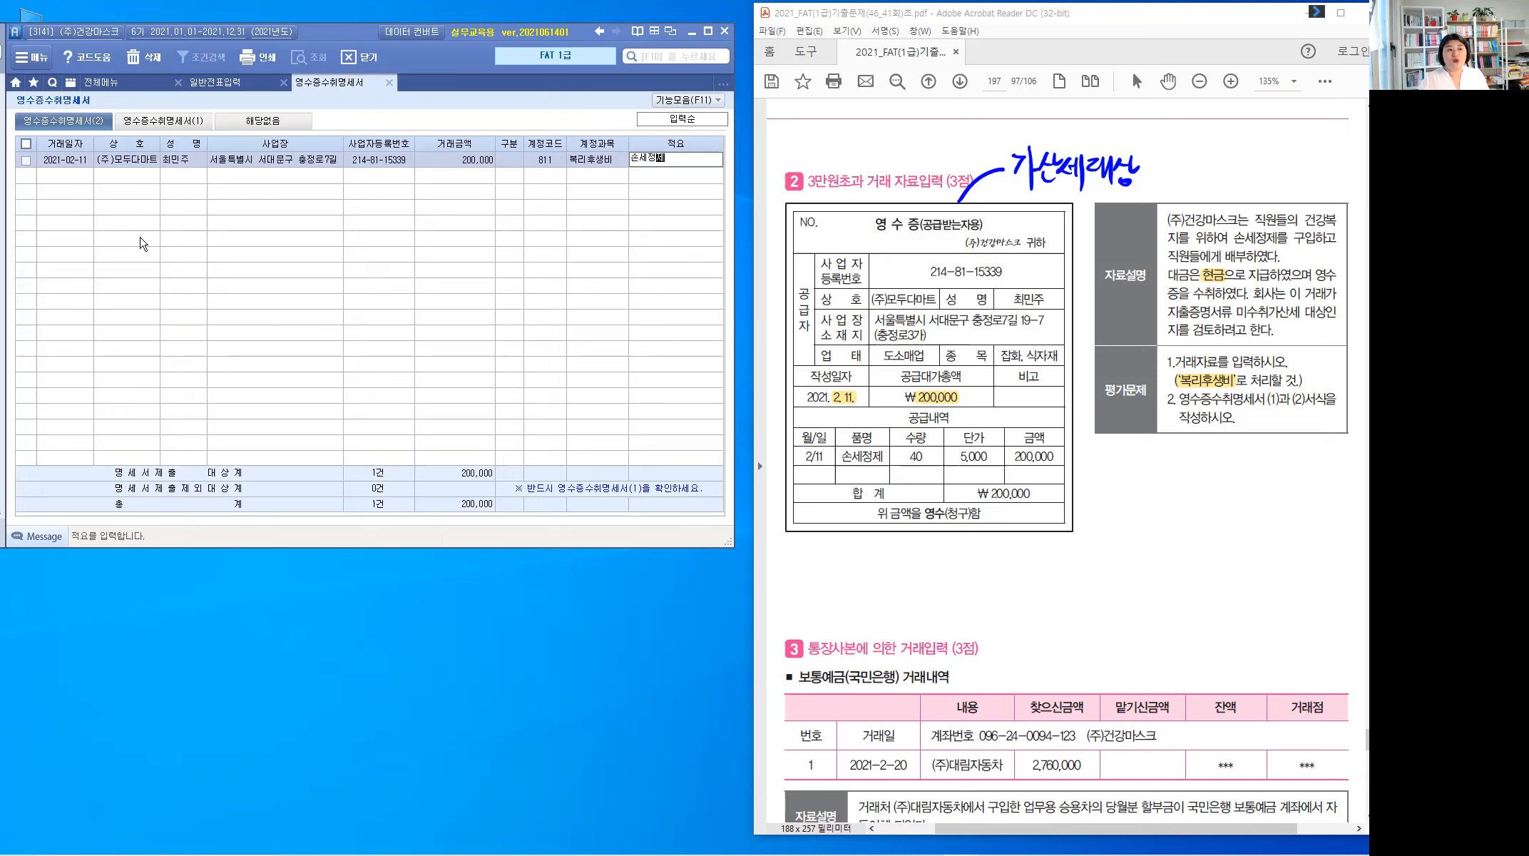
pyautogui.press('Return')
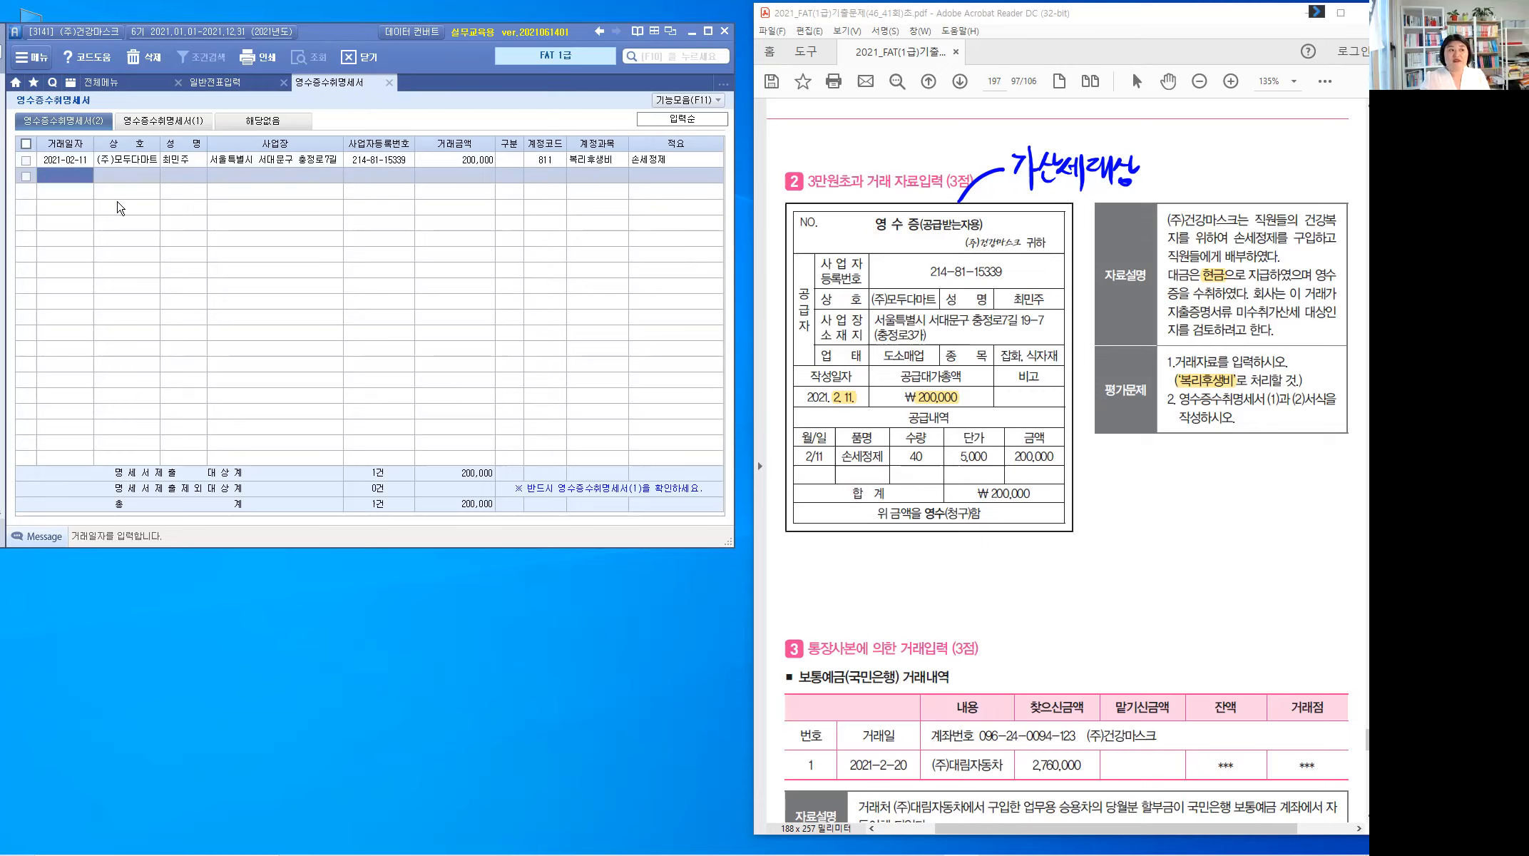
pyautogui.click(185, 126)
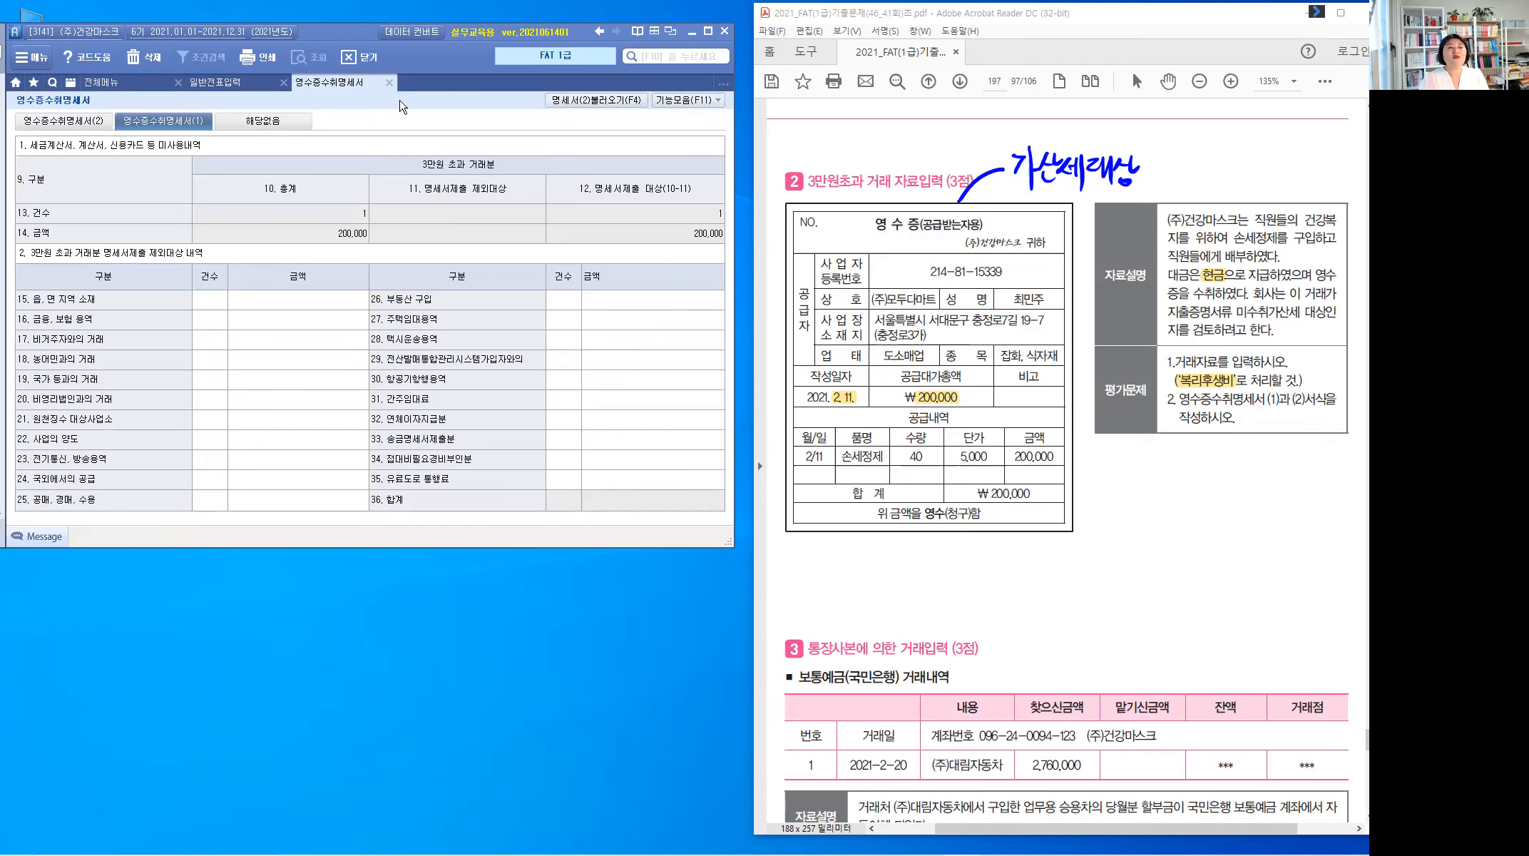
# Step: Close the 영수증수취명세서, saving with 예, and return to 일반전표입력
pyautogui.click(390, 85)
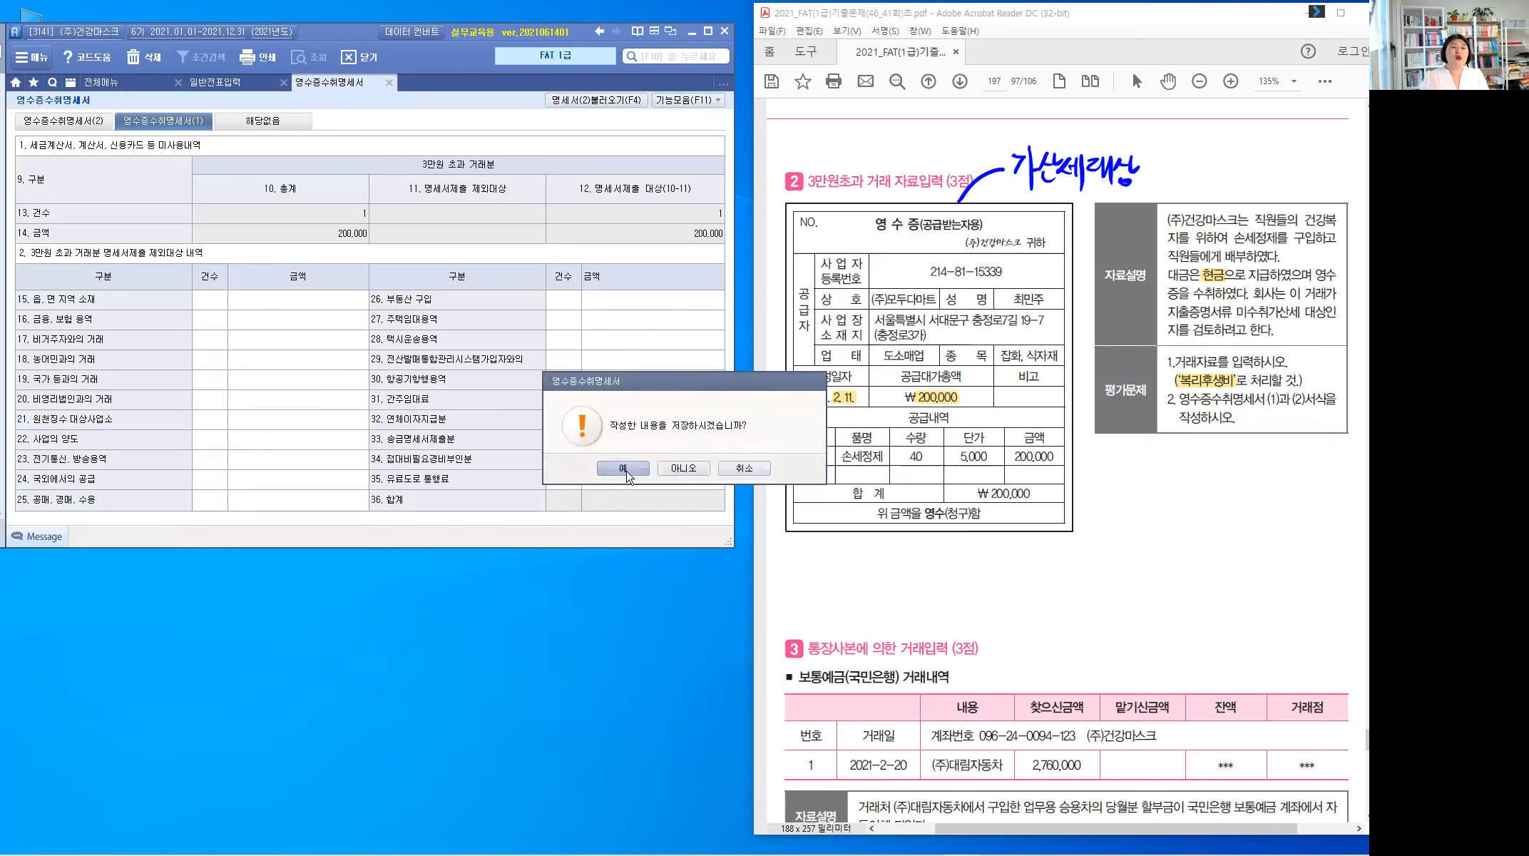
pyautogui.click(621, 469)
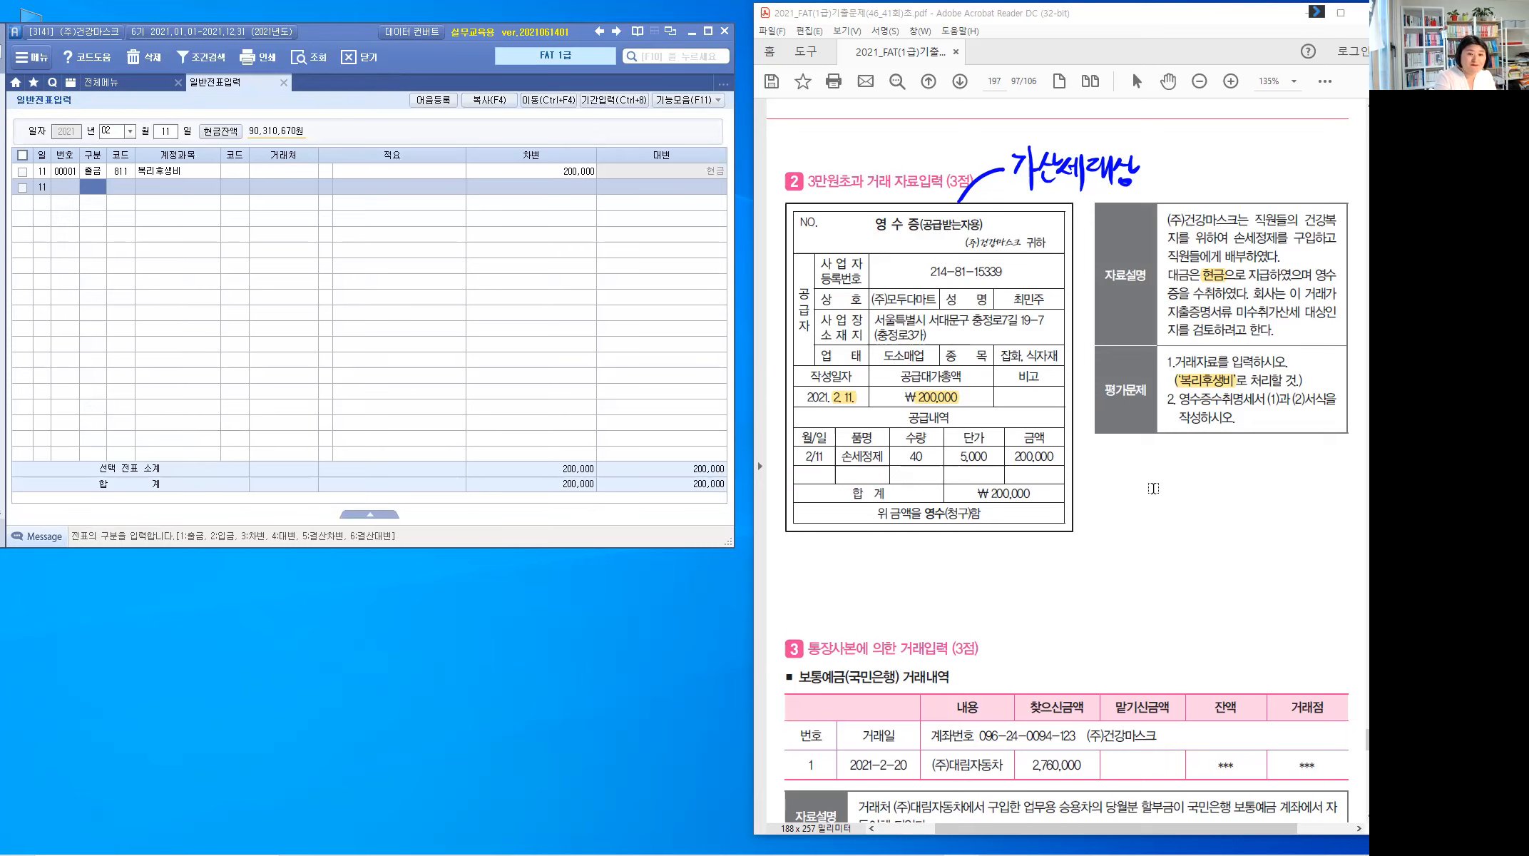
pyautogui.press('Escape')
# Step: Highlight 보통예금(국민은행), 2021-2-20, 2,760,000, (주)대림자동차 and 할부금 in problem 3
pyautogui.scroll(-3, 1153, 487)
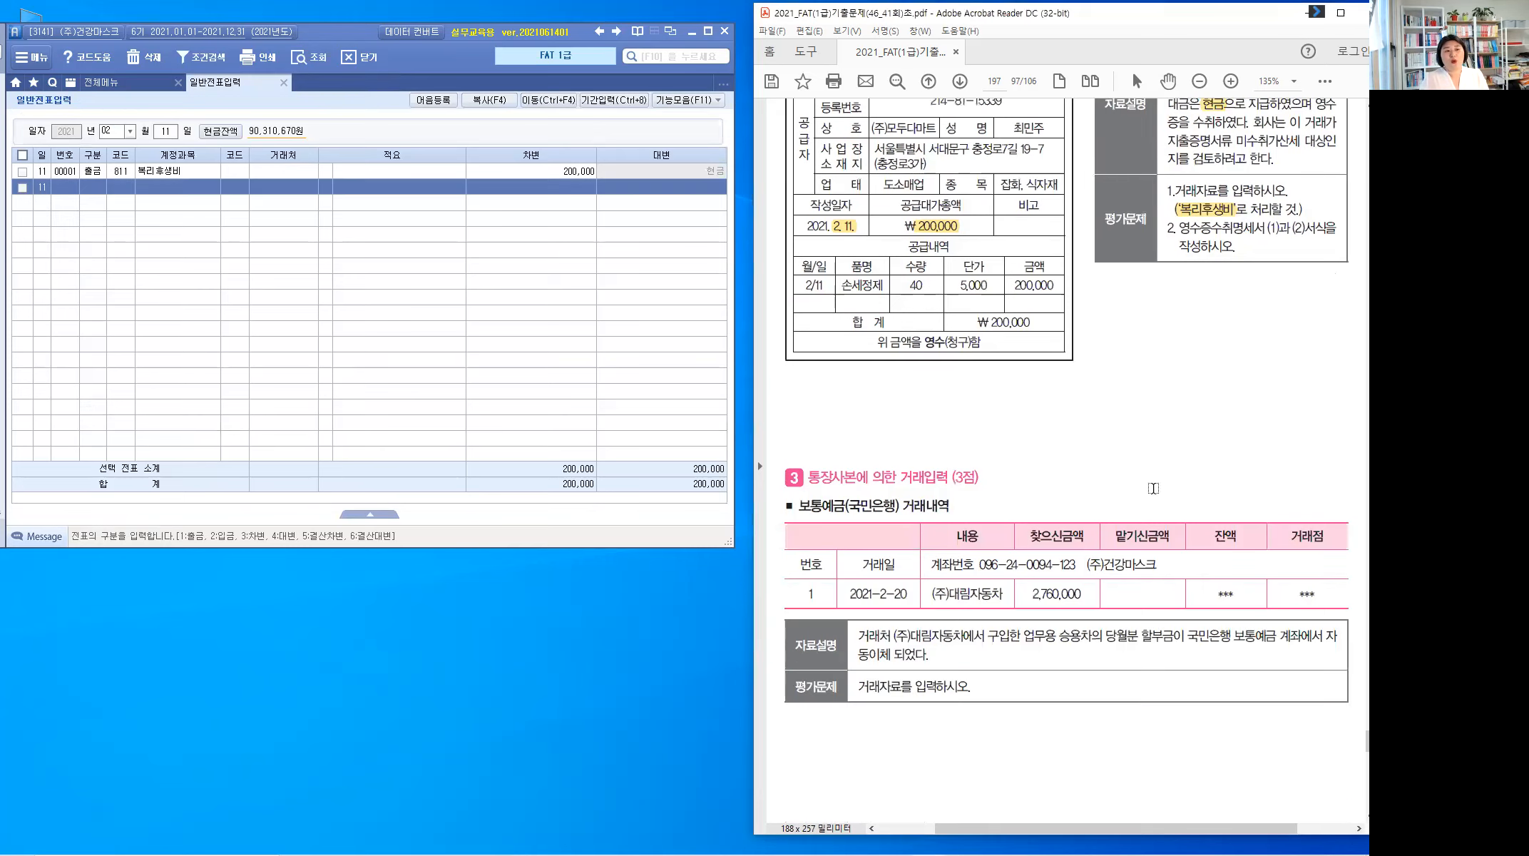
pyautogui.scroll(-5, 1153, 488)
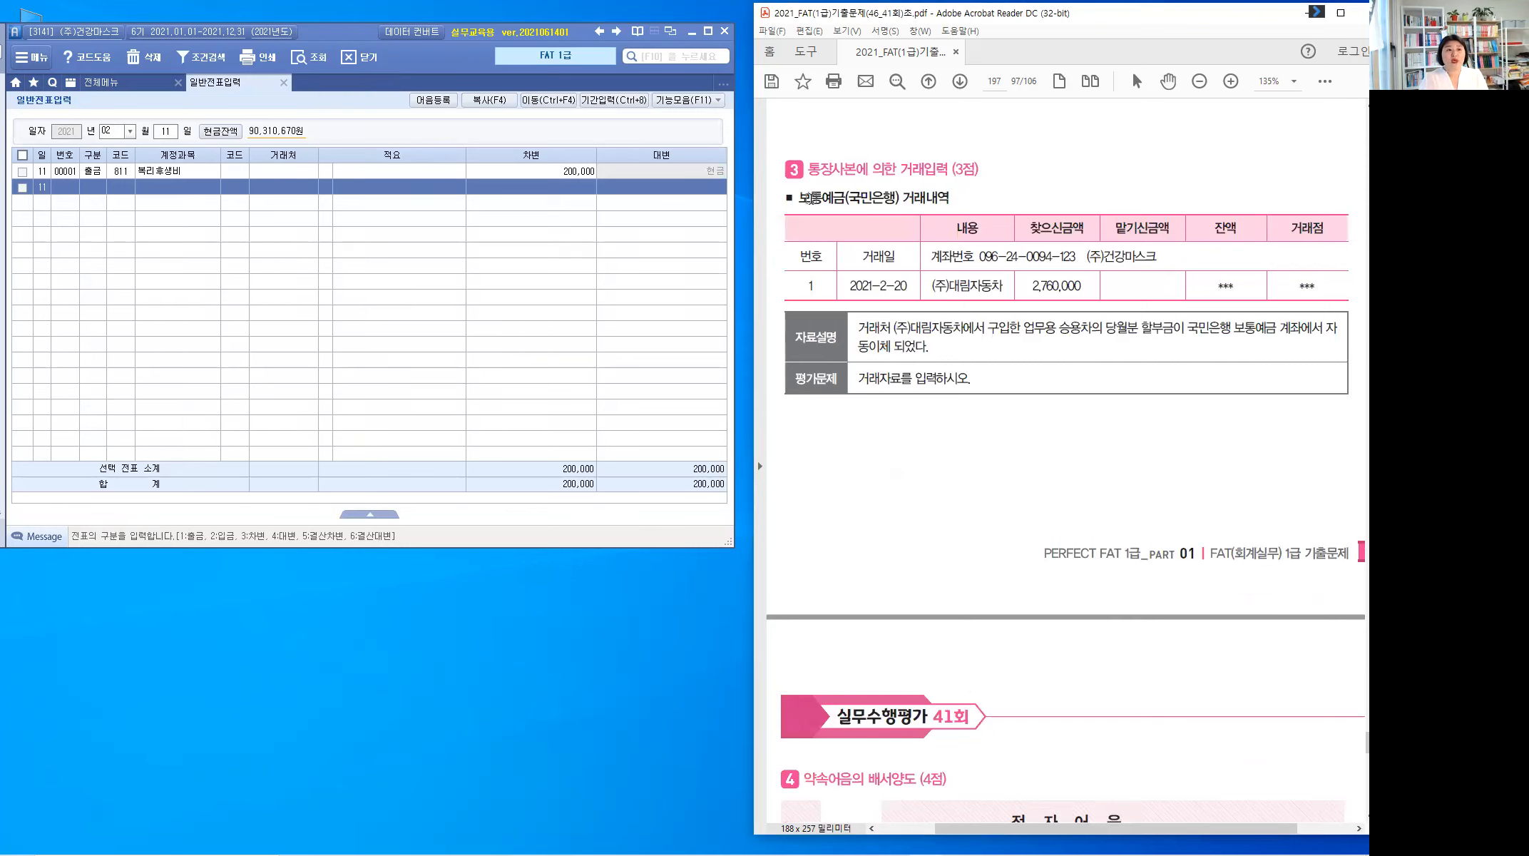
pyautogui.doubleClick(897, 198)
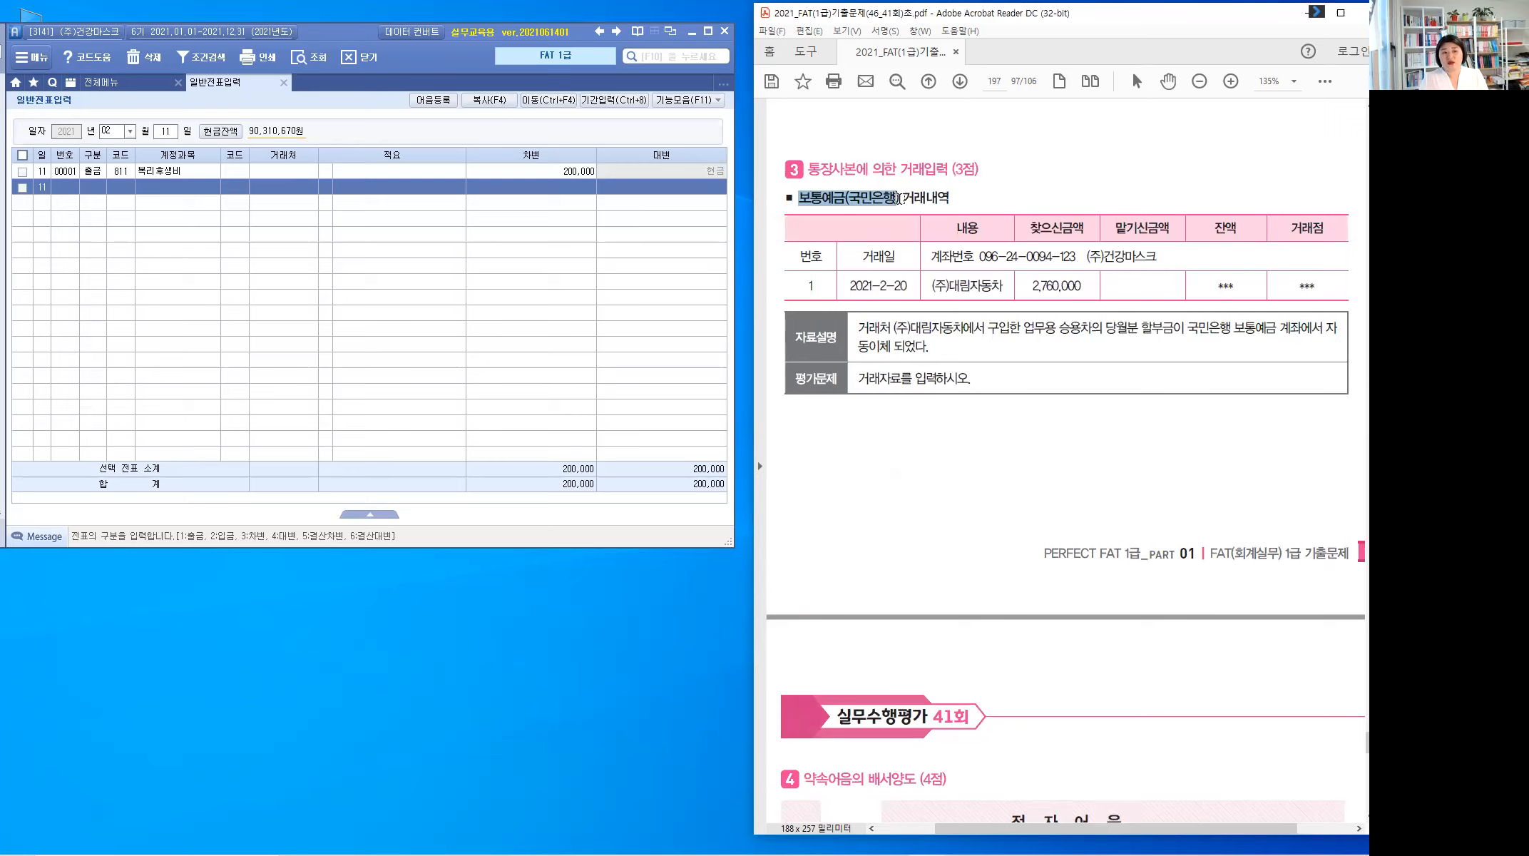
pyautogui.moveTo(909, 285); pyautogui.dragTo(849, 286)
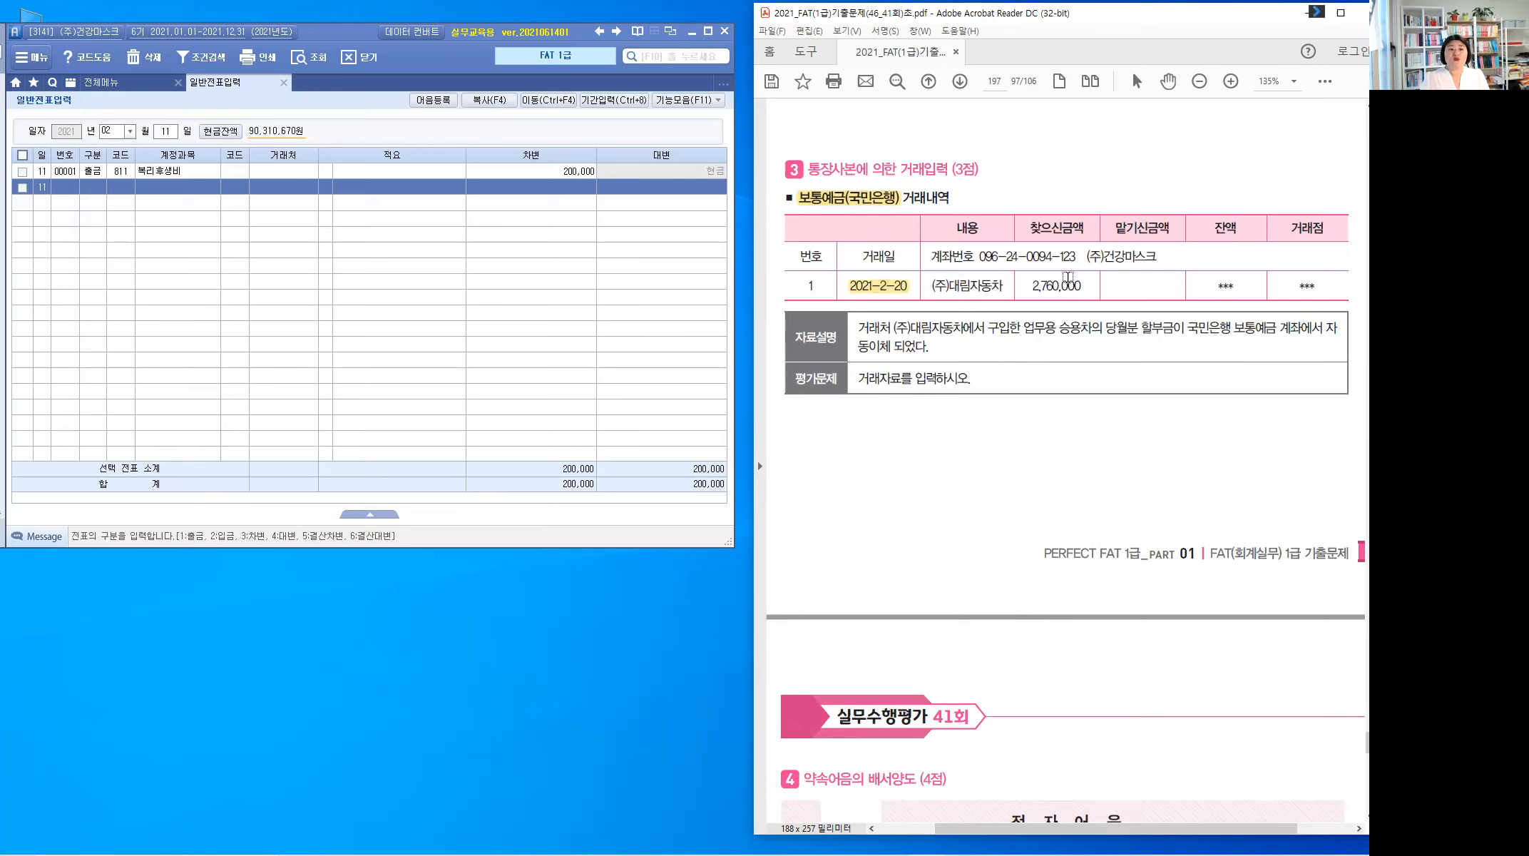
pyautogui.moveTo(1084, 285); pyautogui.dragTo(1022, 288)
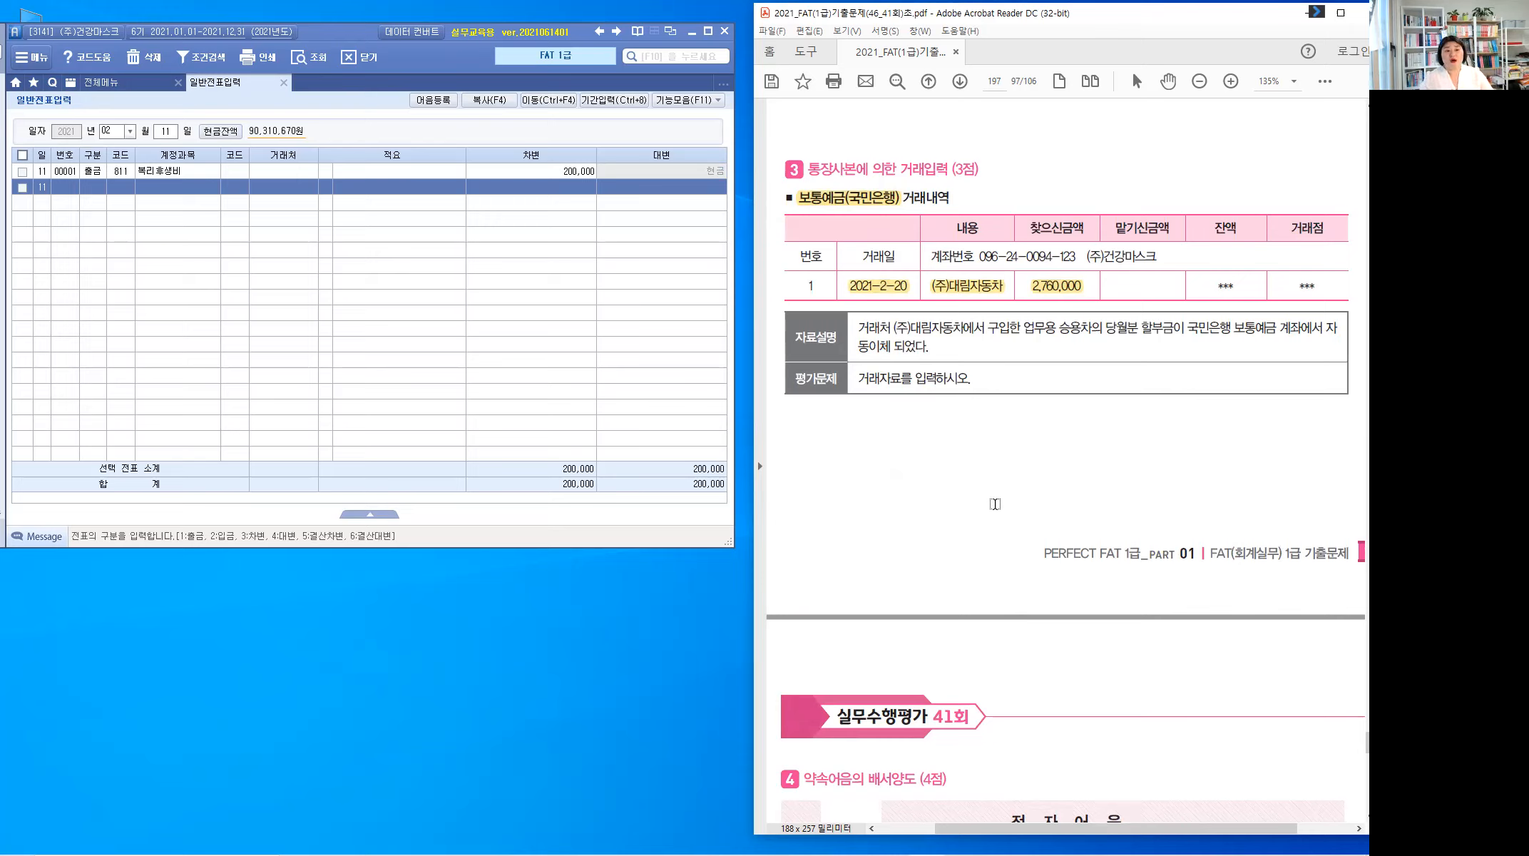
pyautogui.moveTo(963, 327); pyautogui.dragTo(895, 325)
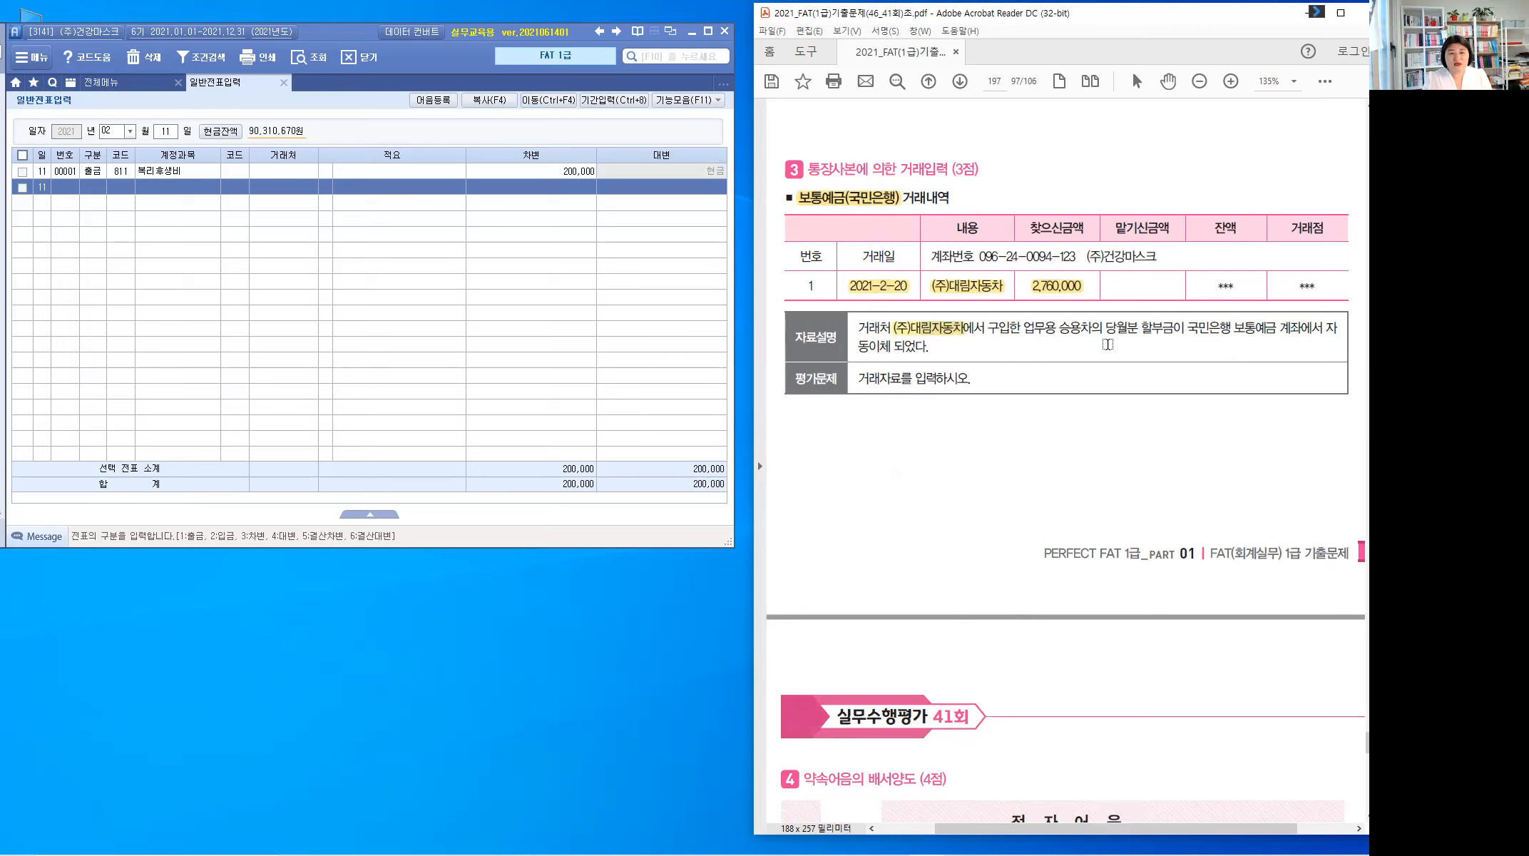
pyautogui.moveTo(1174, 328); pyautogui.dragTo(1139, 322)
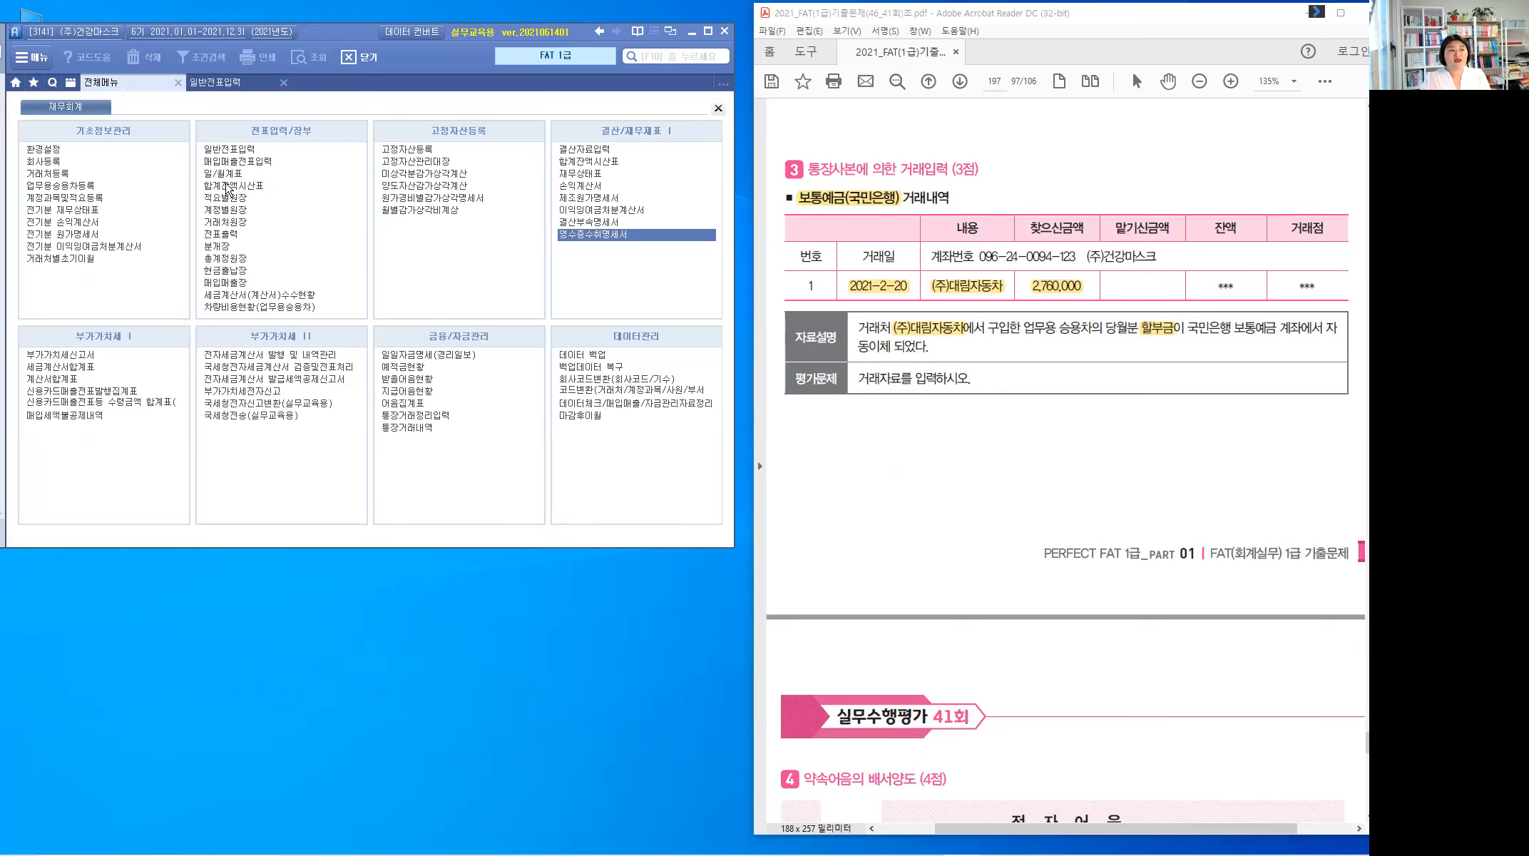
# Step: Open 거래처원장 for 미지급금 (253) and show (주)대림자동차's 27,600,000 instalment details
pyautogui.click(232, 222)
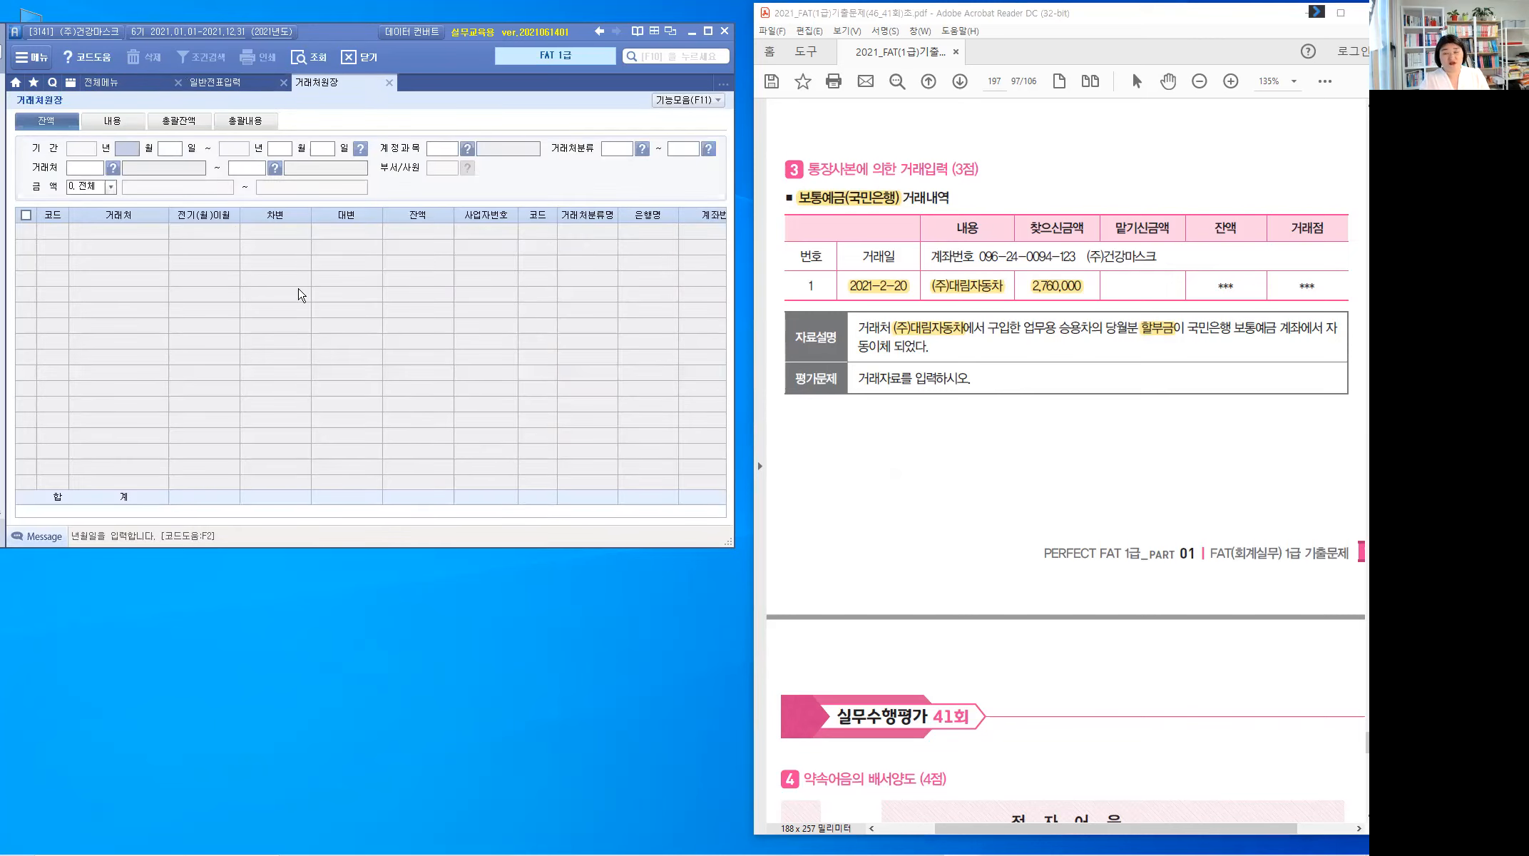
pyautogui.write('010112')
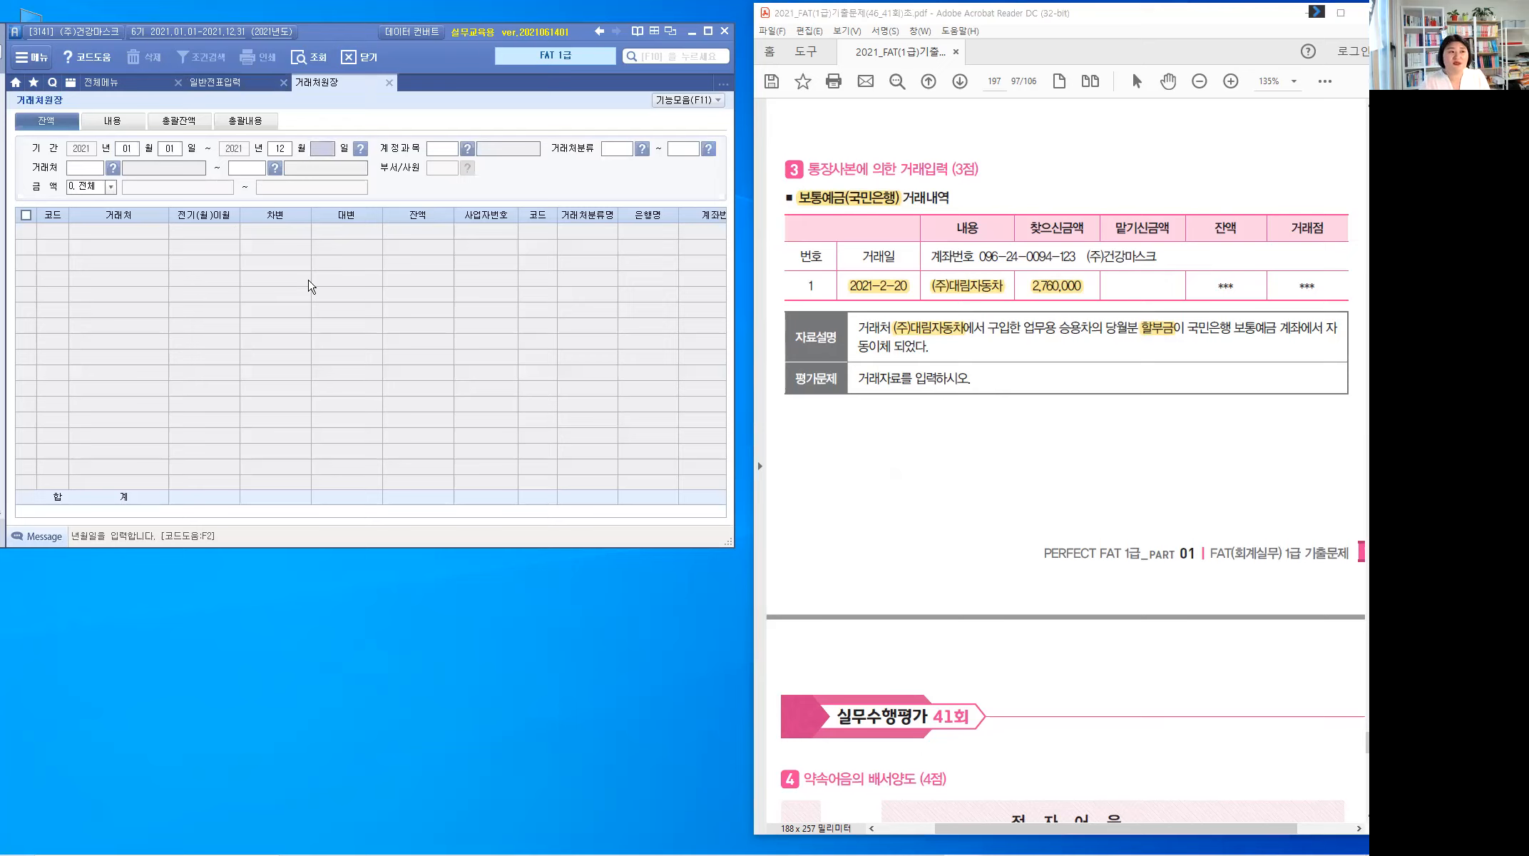
pyautogui.write('31')
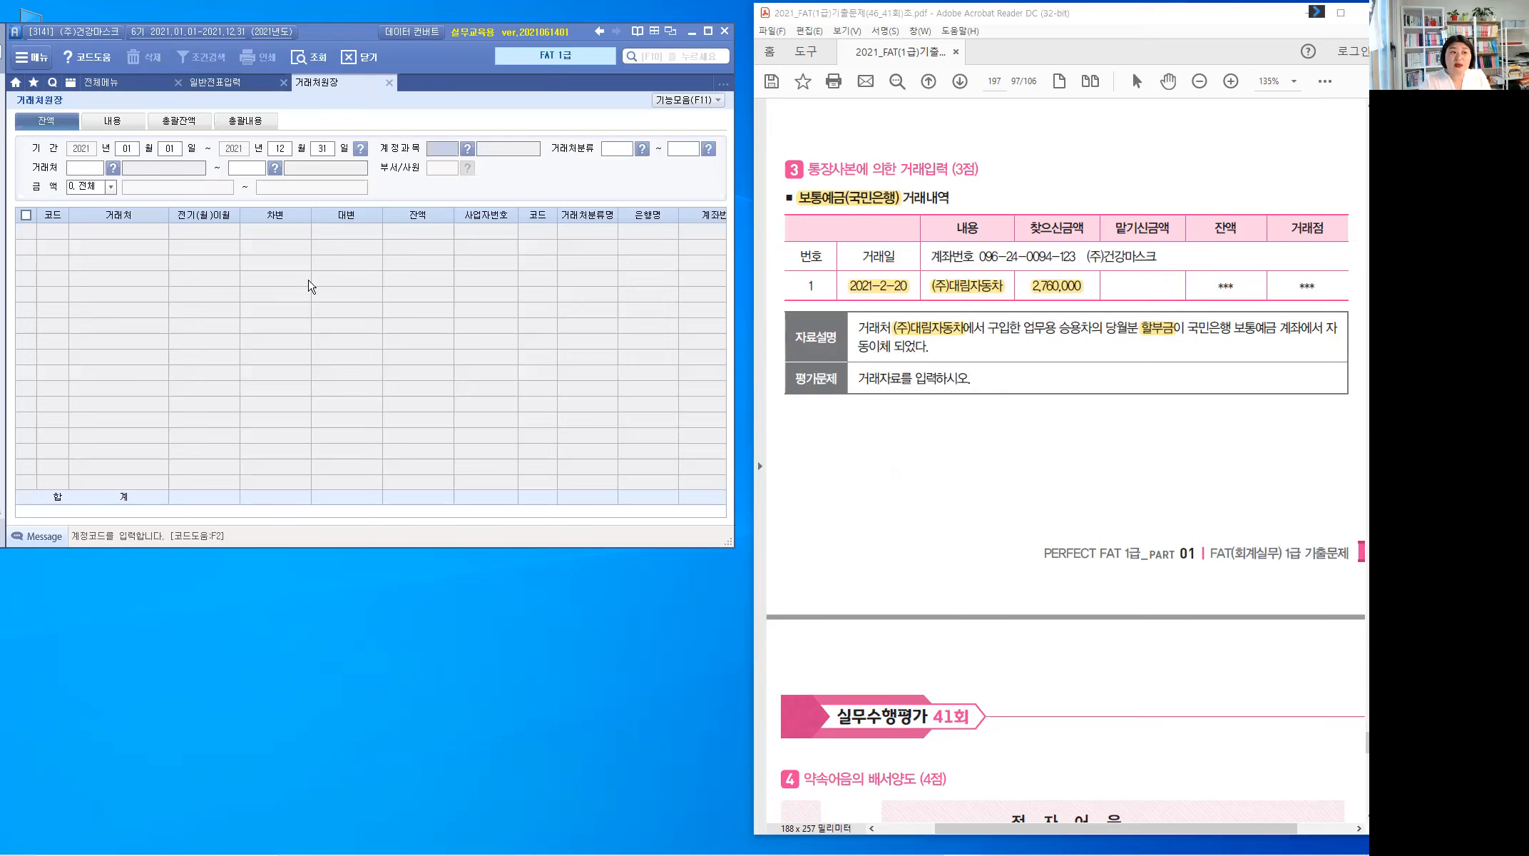
pyautogui.write('253')
pyautogui.press('Return')
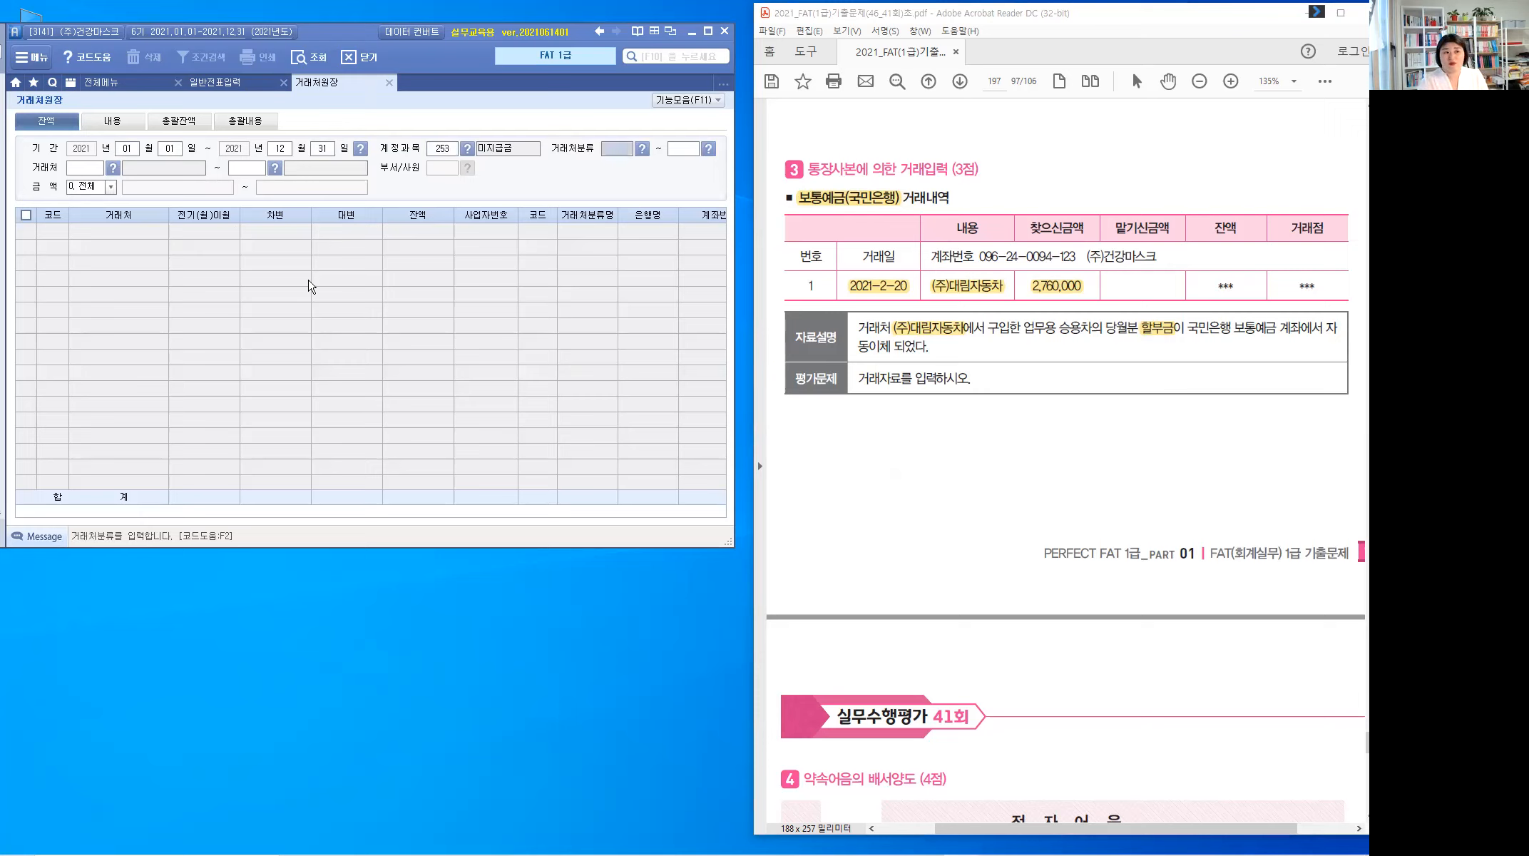
pyautogui.press('Return')
pyautogui.press('Return')
pyautogui.press('Return')
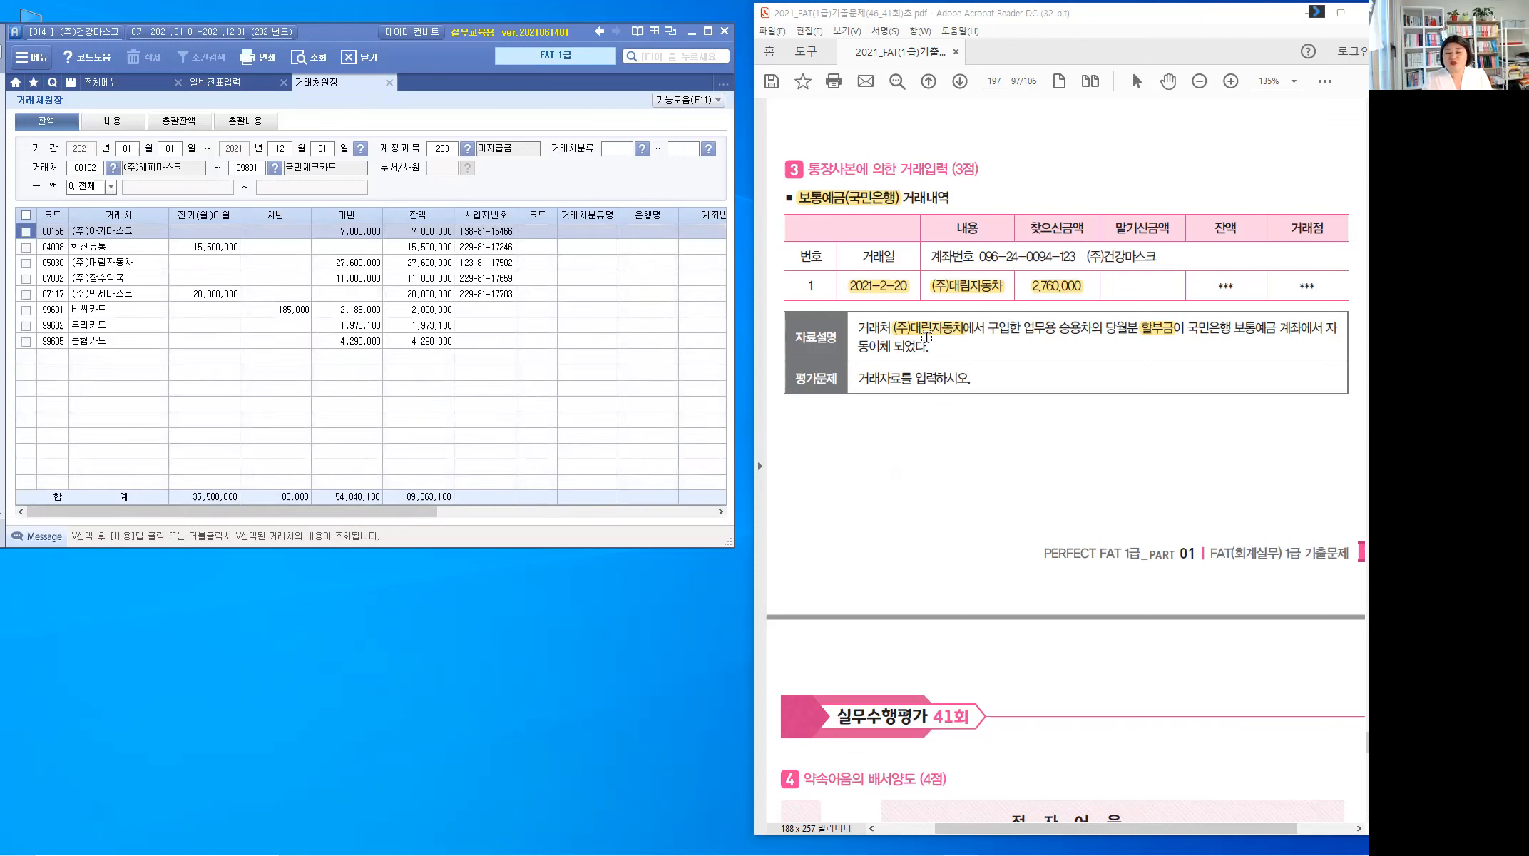
pyautogui.click(93, 269)
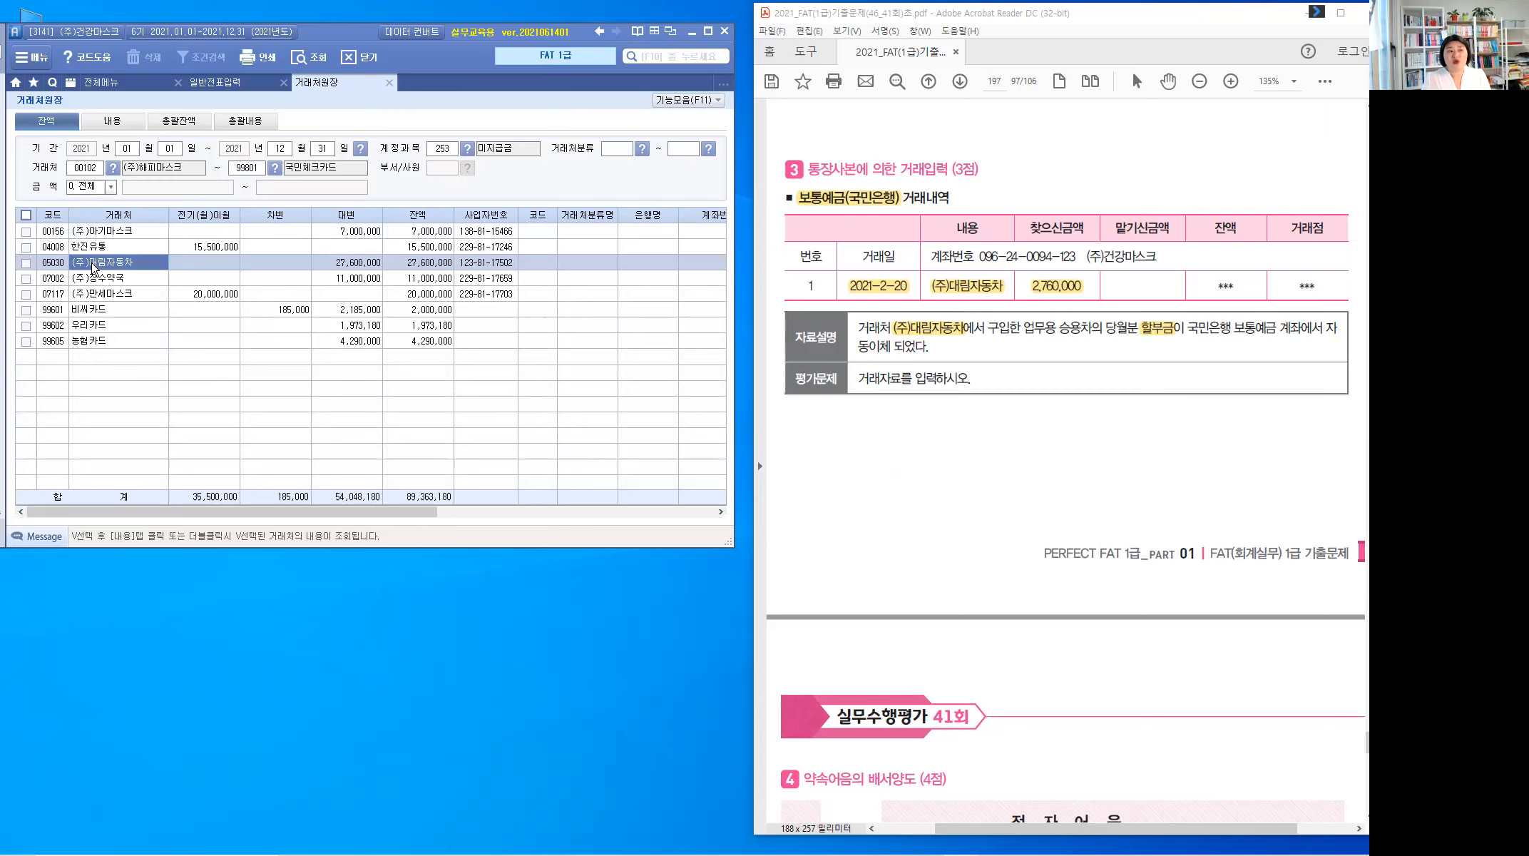
pyautogui.click(362, 267)
pyautogui.click(363, 269)
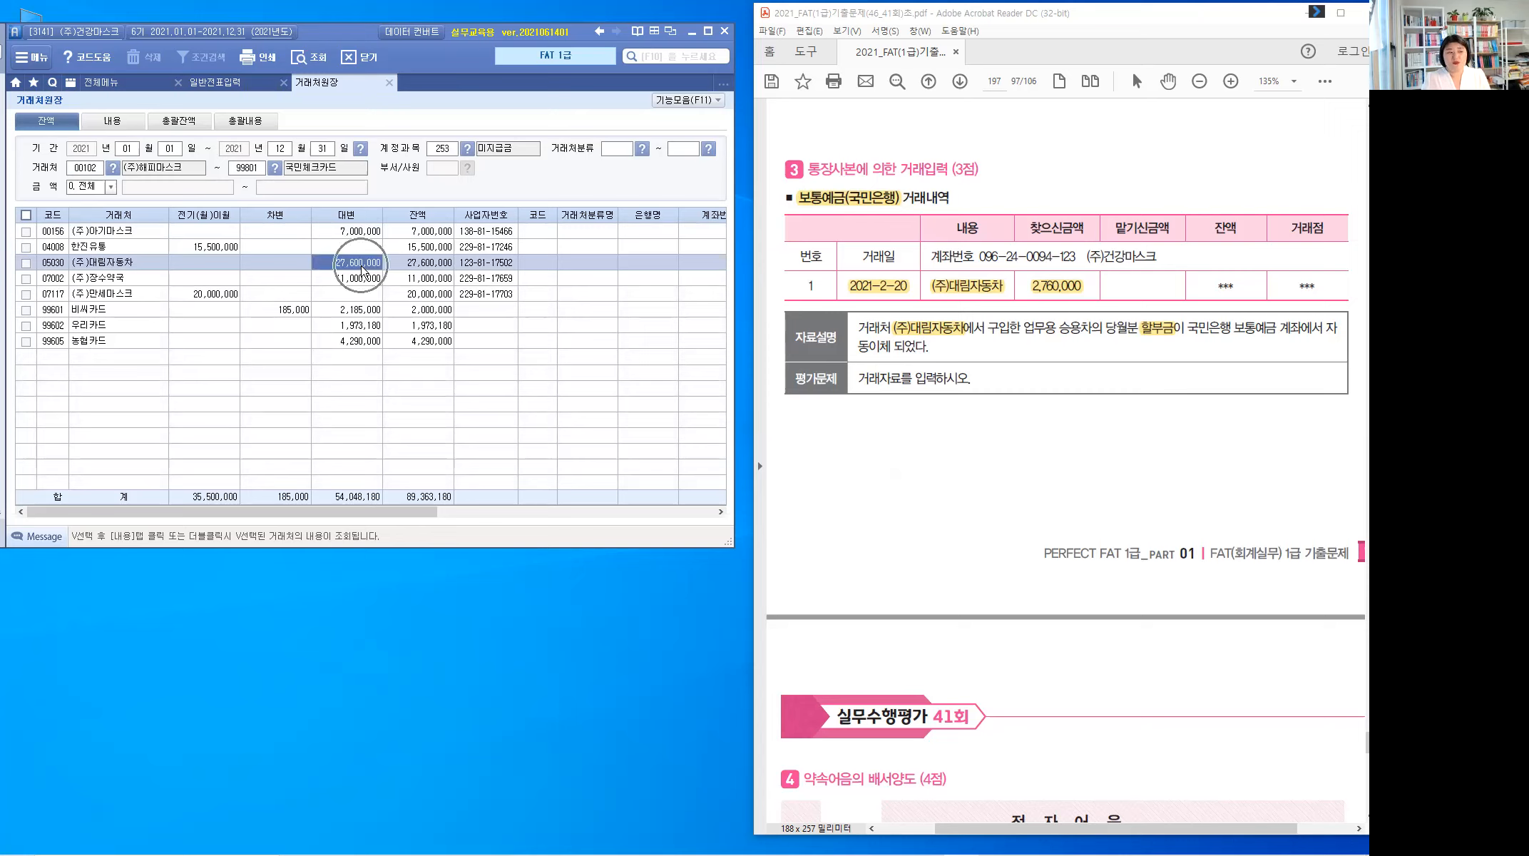
pyautogui.click(112, 121)
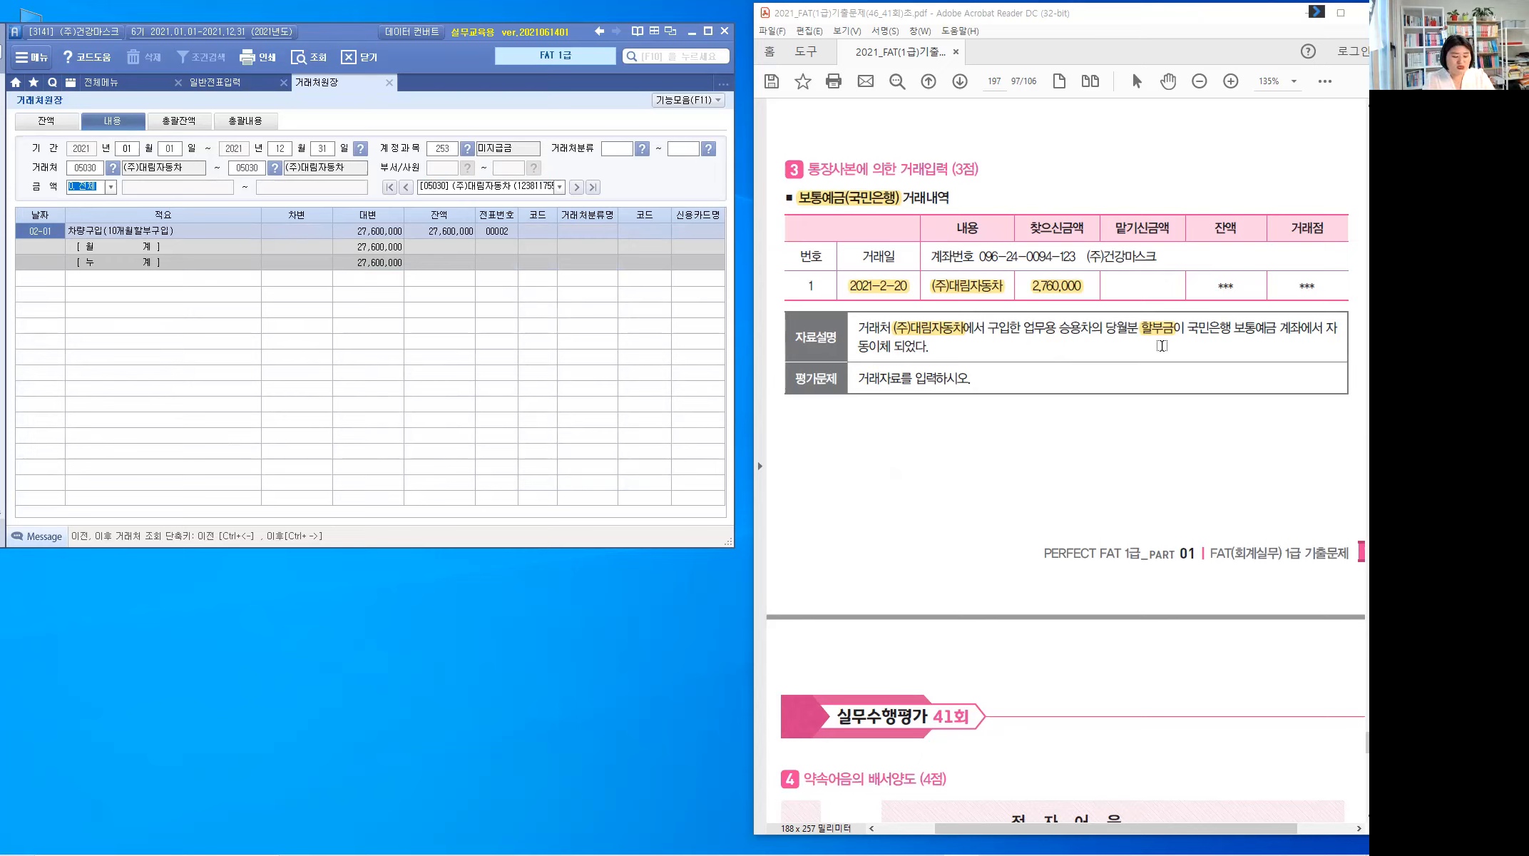
# Step: Draw an arrow from 할부금 and handwrite 1년 with left and right arrows
pyautogui.moveTo(1164, 407)
pyautogui.mouseDown()
pyautogui.moveTo(1164, 345)
pyautogui.moveTo(1177, 352)
pyautogui.mouseUp()
pyautogui.moveTo(1149, 436)
pyautogui.mouseDown()
pyautogui.moveTo(1149, 469)
pyautogui.moveTo(1170, 470)
pyautogui.mouseUp()
pyautogui.moveTo(1171, 450); pyautogui.dragTo(1180, 451)
pyautogui.moveTo(1172, 461); pyautogui.dragTo(1182, 472)
pyautogui.moveTo(1121, 492); pyautogui.dragTo(1233, 492)
pyautogui.moveTo(1221, 484); pyautogui.dragTo(1221, 500)
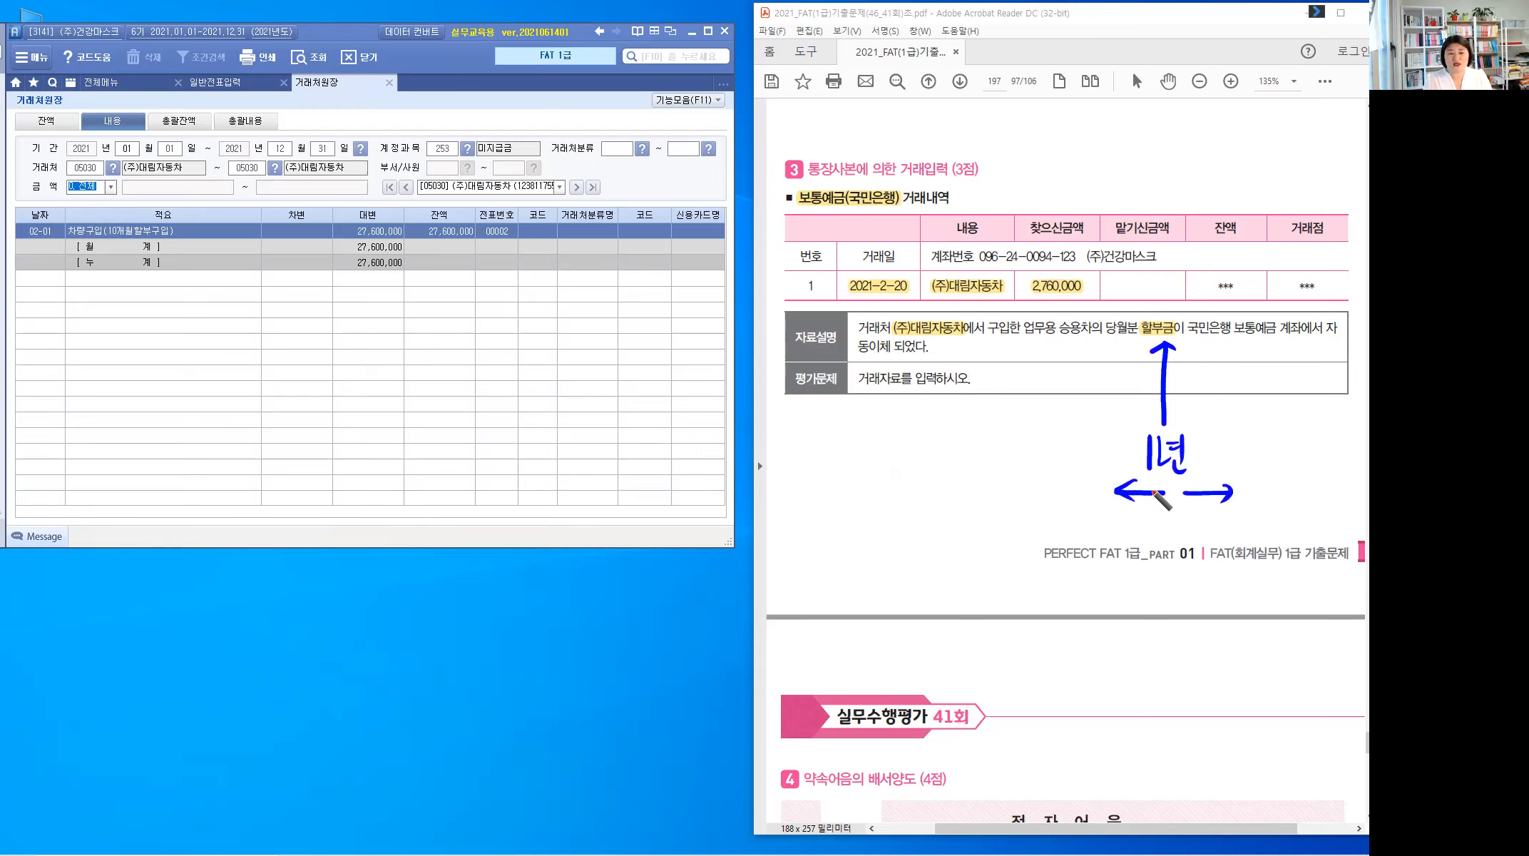
# Step: Handwrite the short-term and 장기 payable labels beside the arrows, then return to 일반전표입력
pyautogui.moveTo(1014, 477); pyautogui.dragTo(1031, 502)
pyautogui.moveTo(1035, 473); pyautogui.dragTo(1035, 507)
pyautogui.moveTo(1046, 483)
pyautogui.mouseDown()
pyautogui.moveTo(1065, 505)
pyautogui.moveTo(1089, 499)
pyautogui.moveTo(1071, 510)
pyautogui.moveTo(1104, 510)
pyautogui.mouseUp()
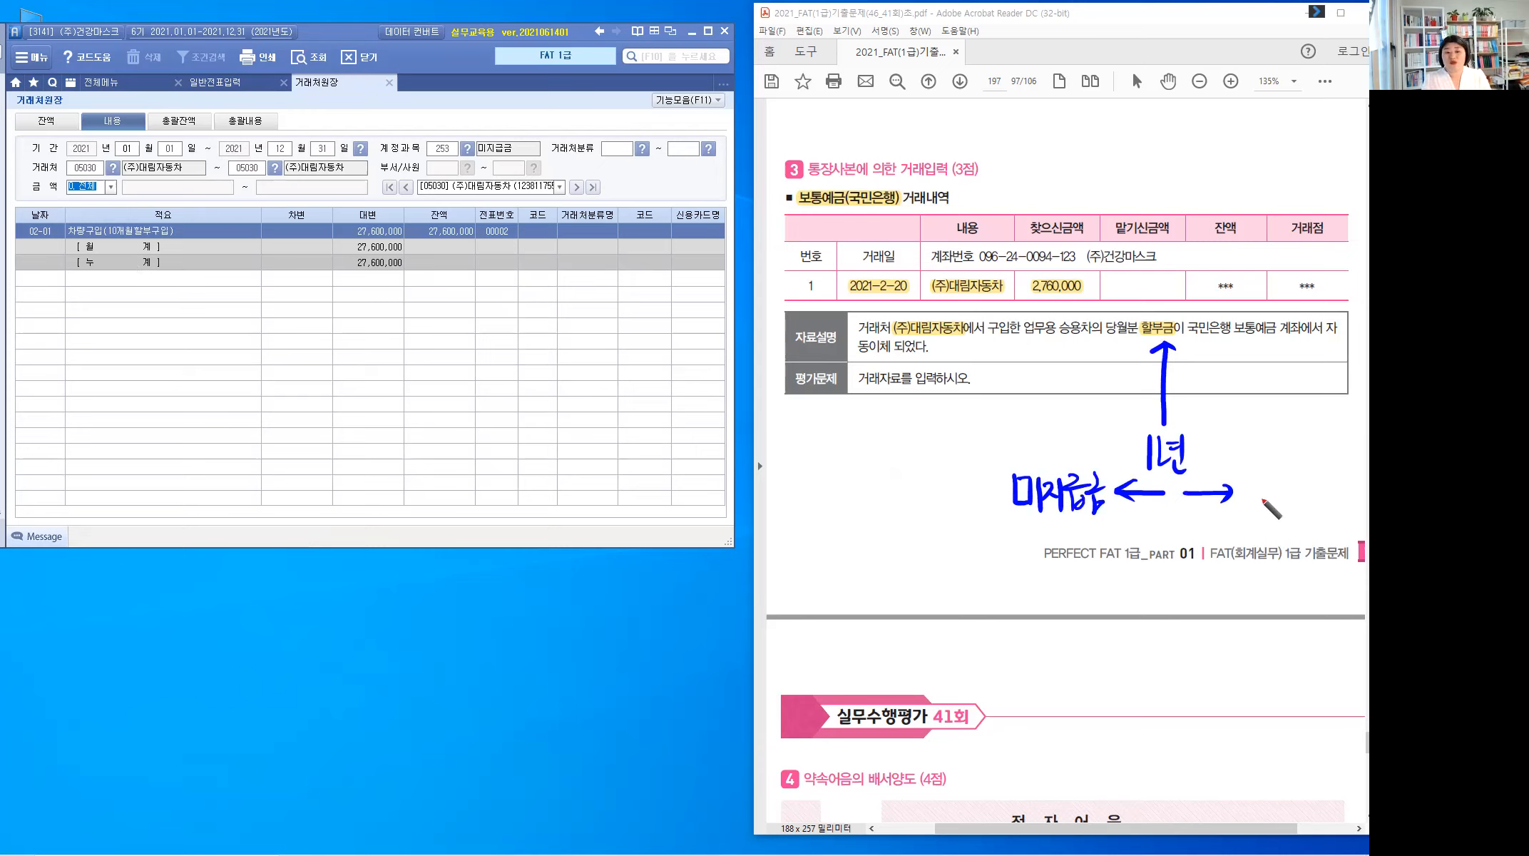
pyautogui.moveTo(1245, 475); pyautogui.dragTo(1318, 507)
pyautogui.moveTo(1326, 481); pyautogui.dragTo(1345, 492)
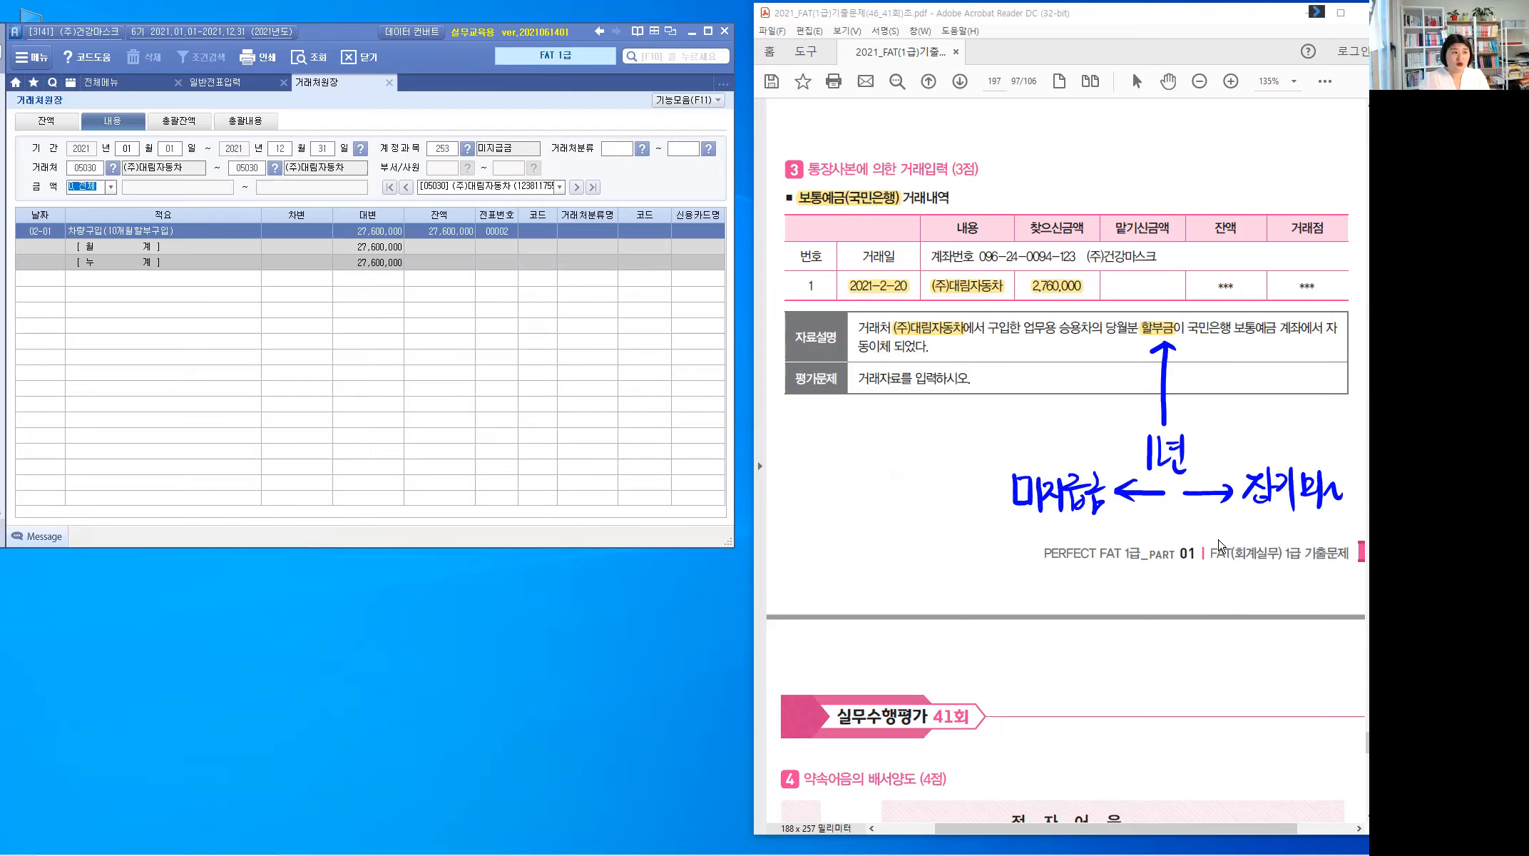
pyautogui.click(228, 84)
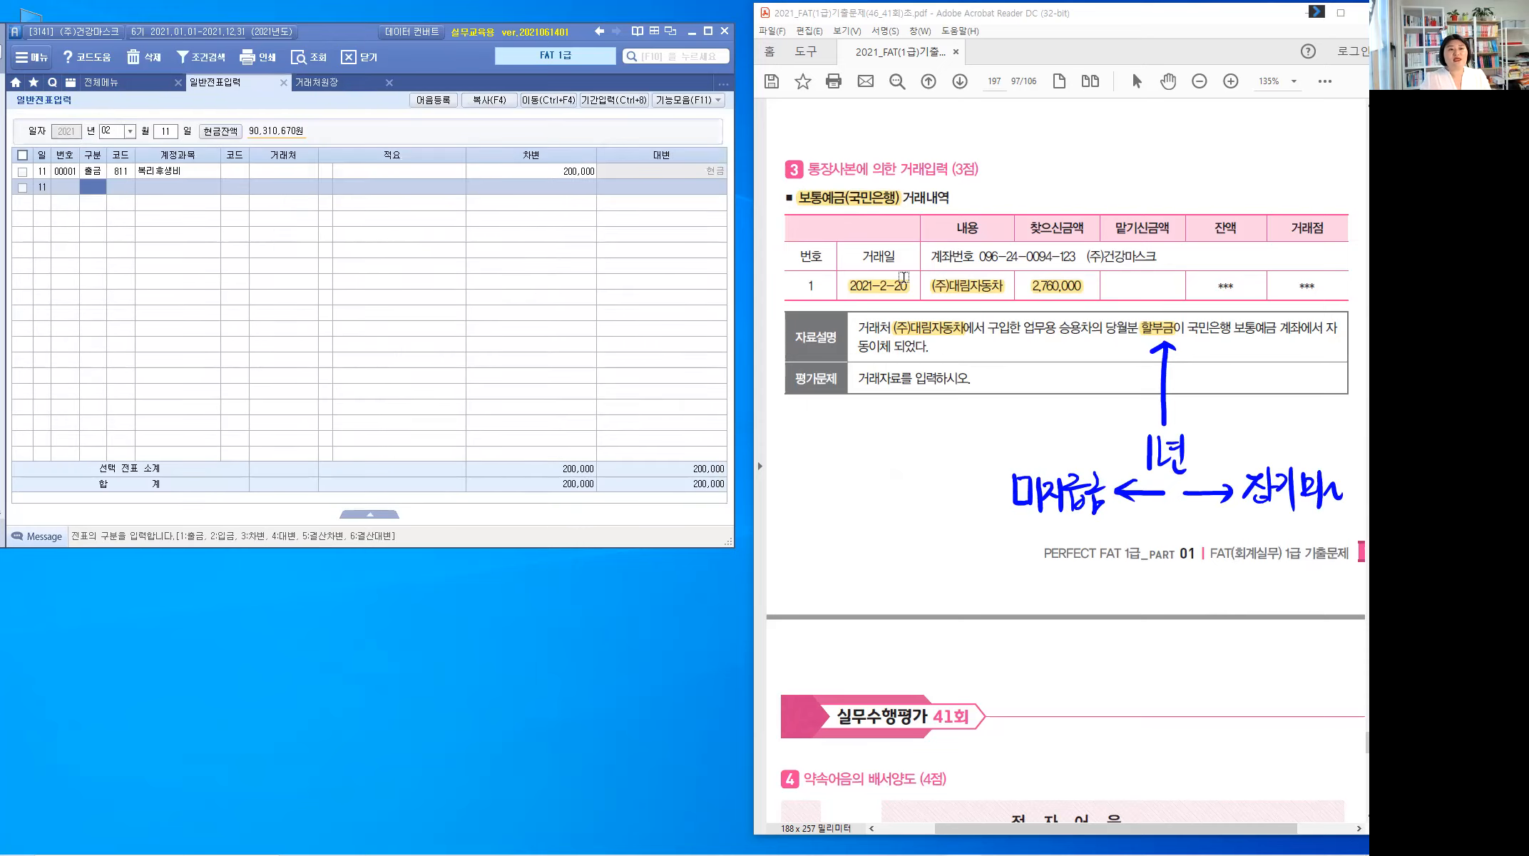
# Step: On February 20, debit 미지급금 (253) 2,760,000 for (주)대림자동차
pyautogui.click(165, 131)
pyautogui.write('20')
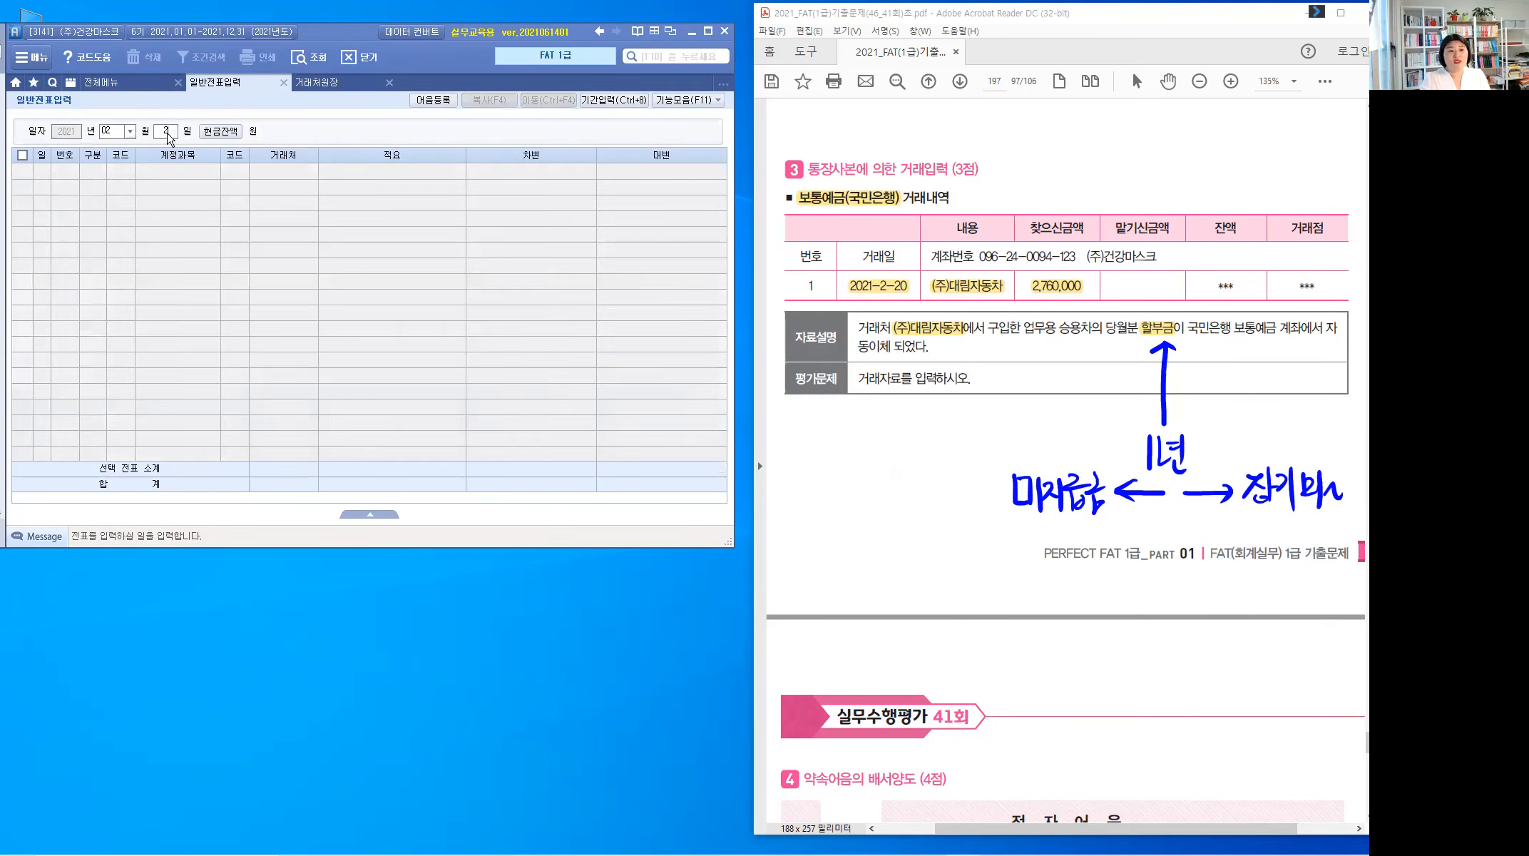
pyautogui.press('Return')
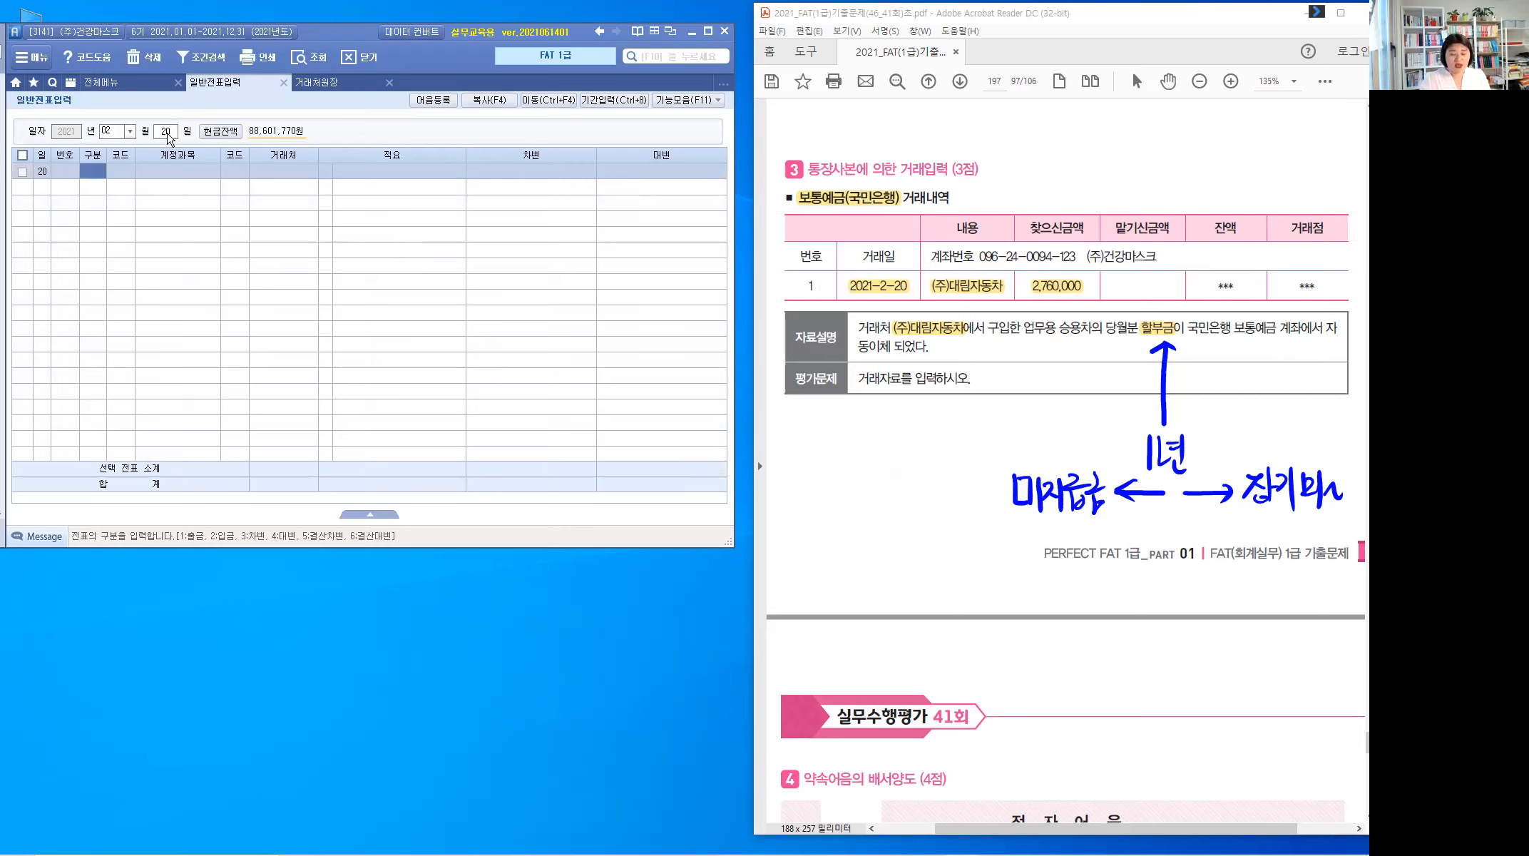
pyautogui.write('3')
pyautogui.press('Return')
pyautogui.write('253')
pyautogui.press('Return')
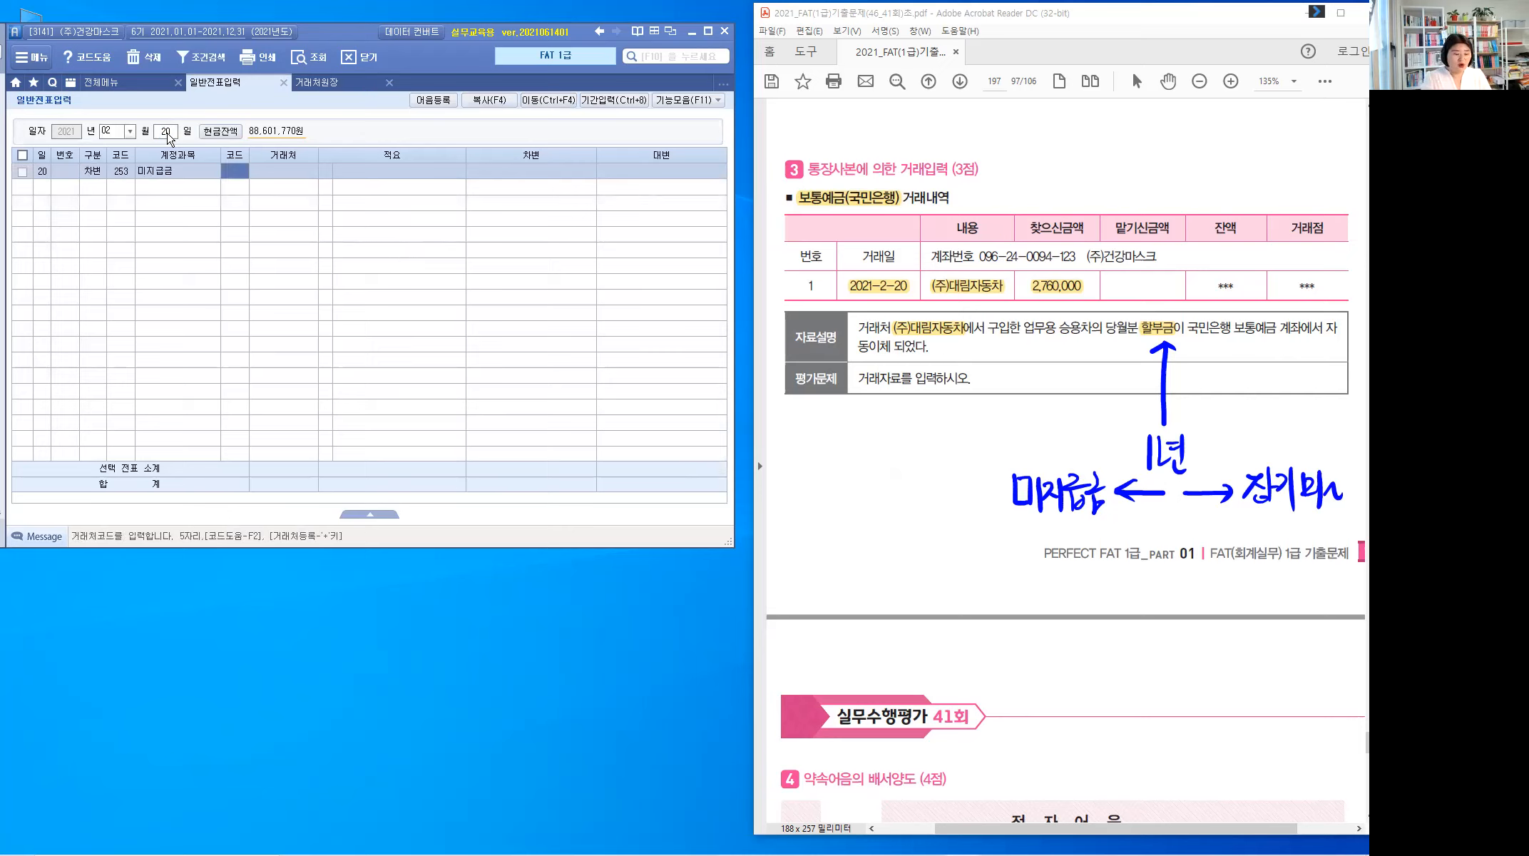
pyautogui.write('대림')
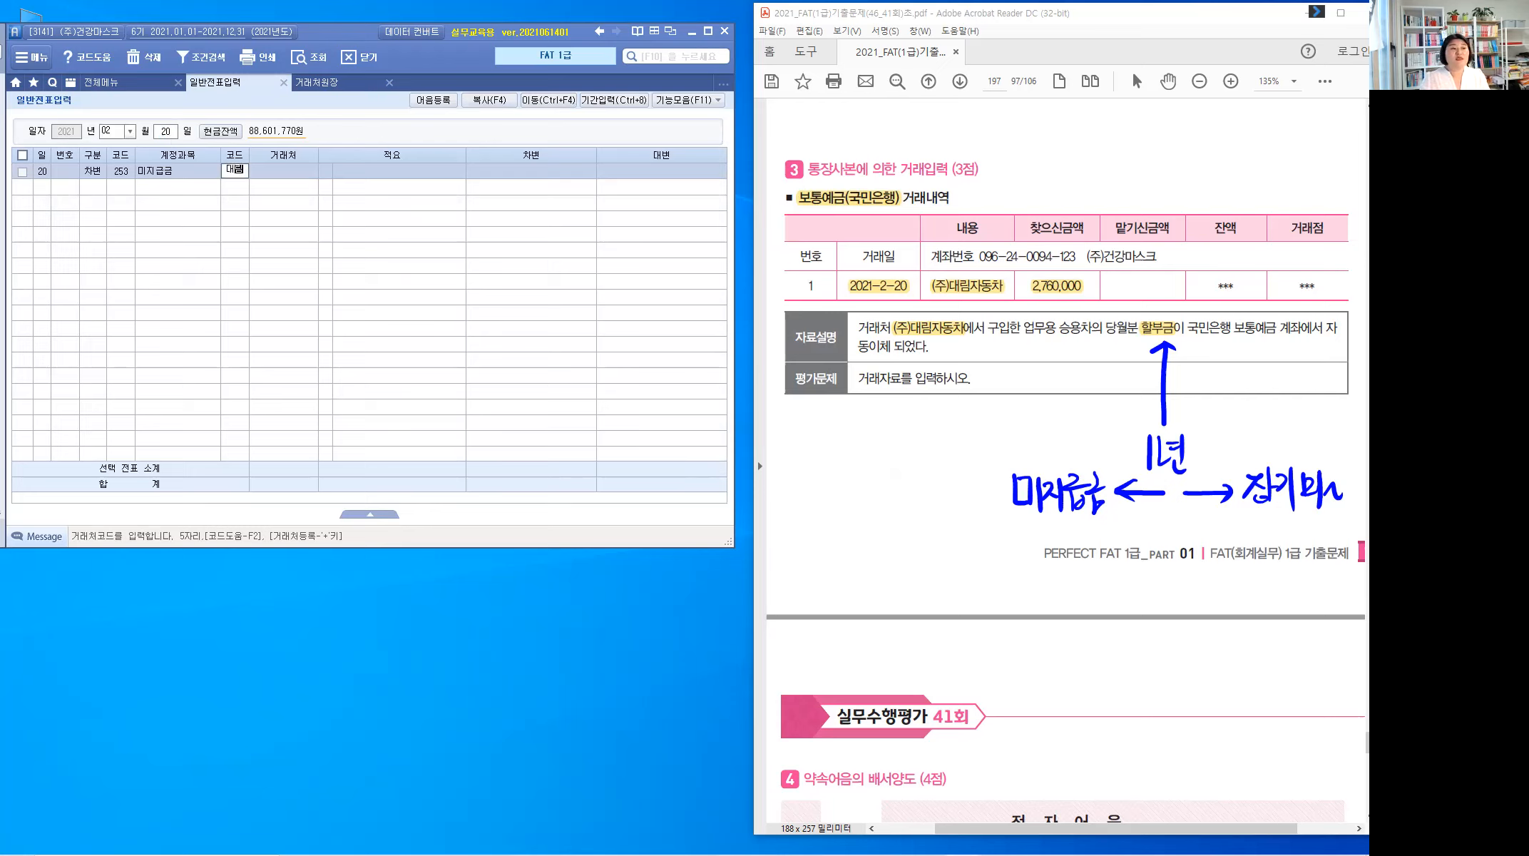
pyautogui.press('Return')
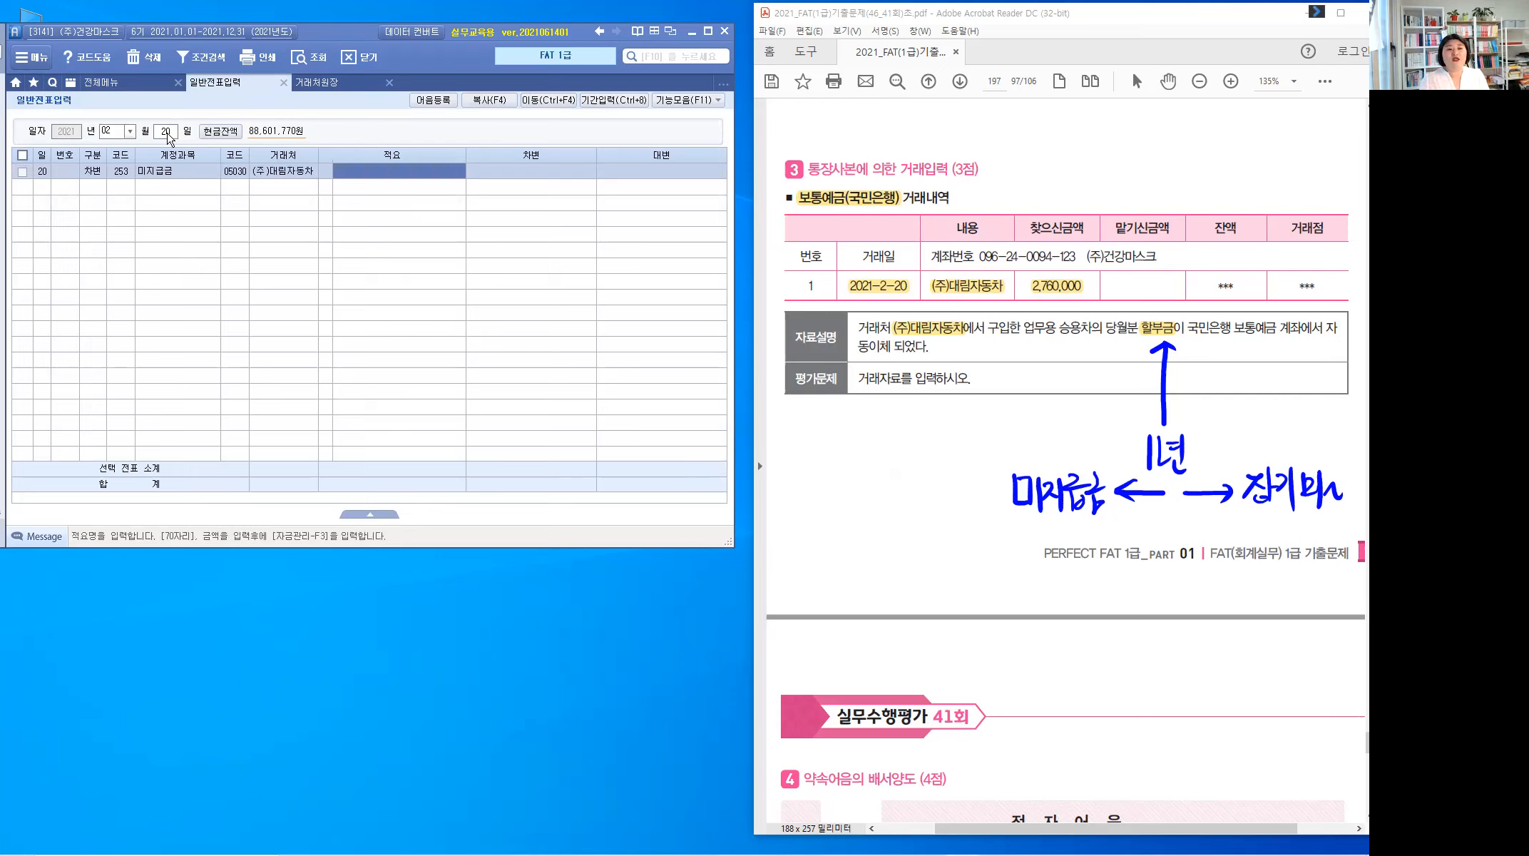
pyautogui.press('Return')
pyautogui.write('2760000')
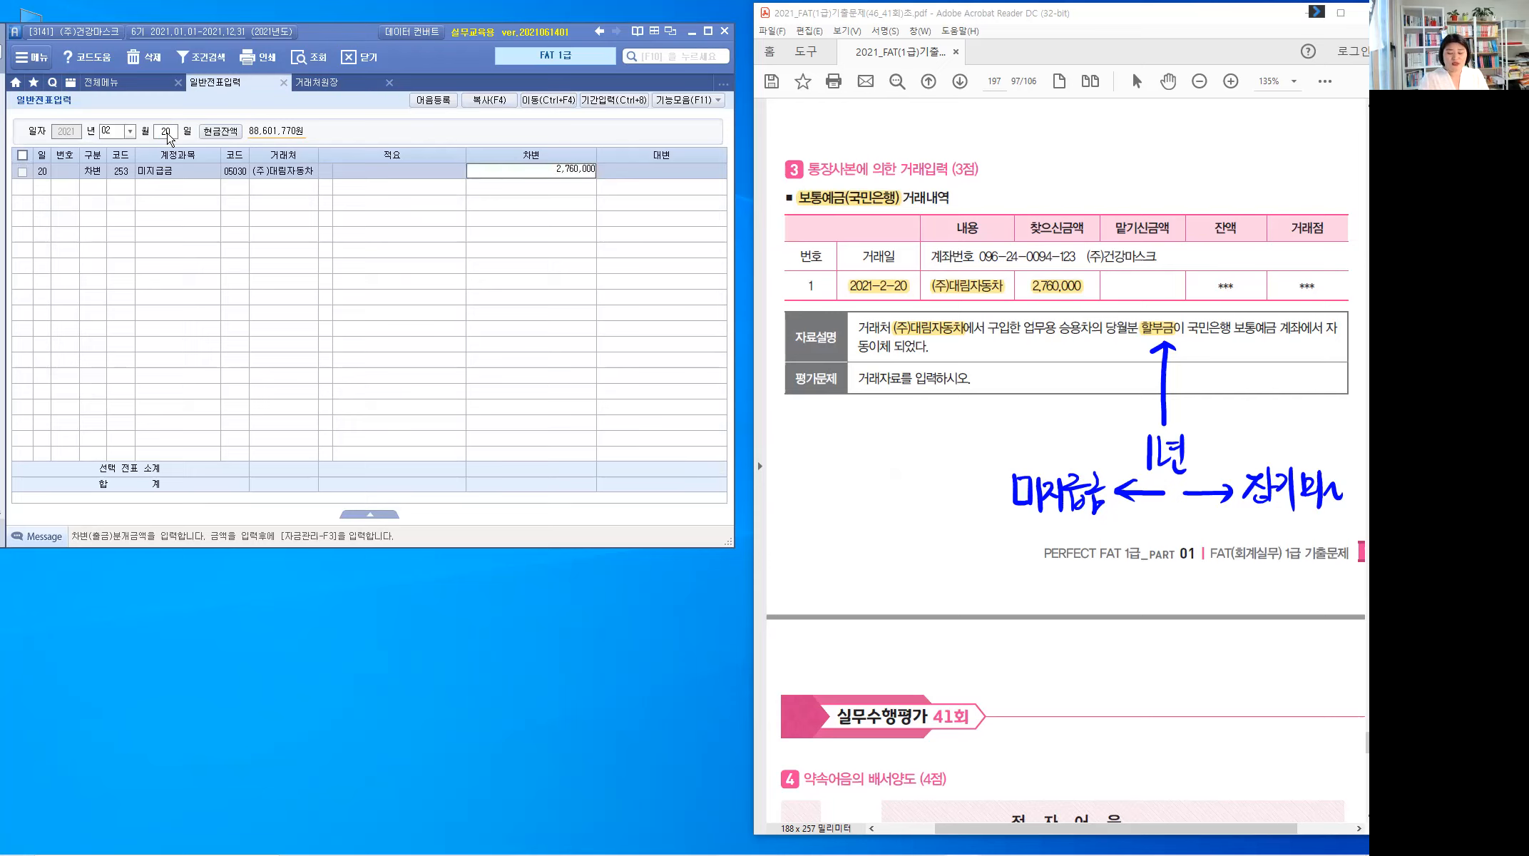
pyautogui.press('Return')
# Step: Add the credit line to 보통예금 (103) with partner 국민은행(보통)
pyautogui.write('4')
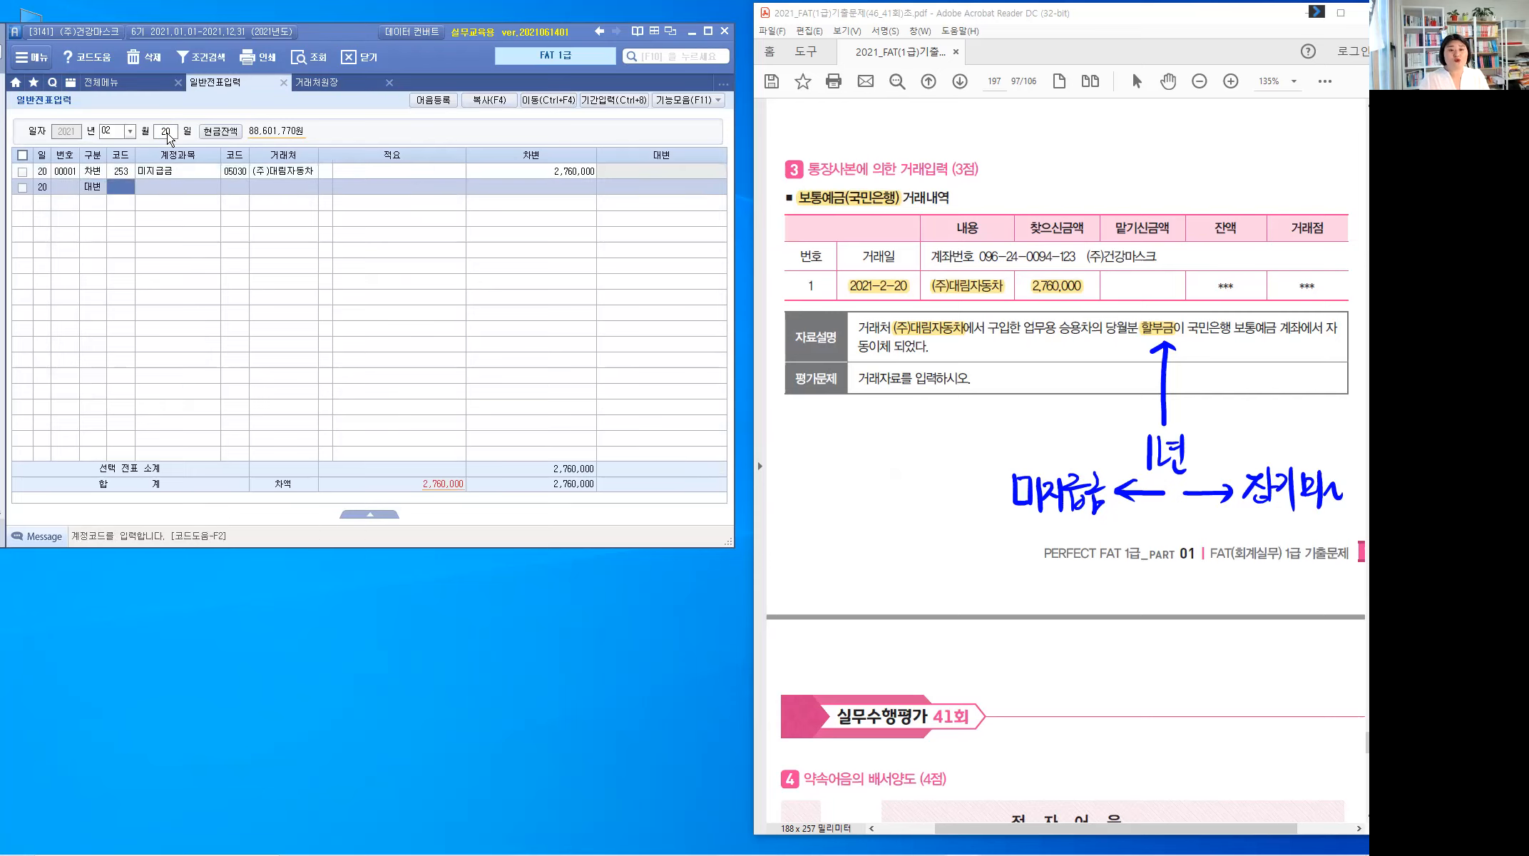
pyautogui.write('103')
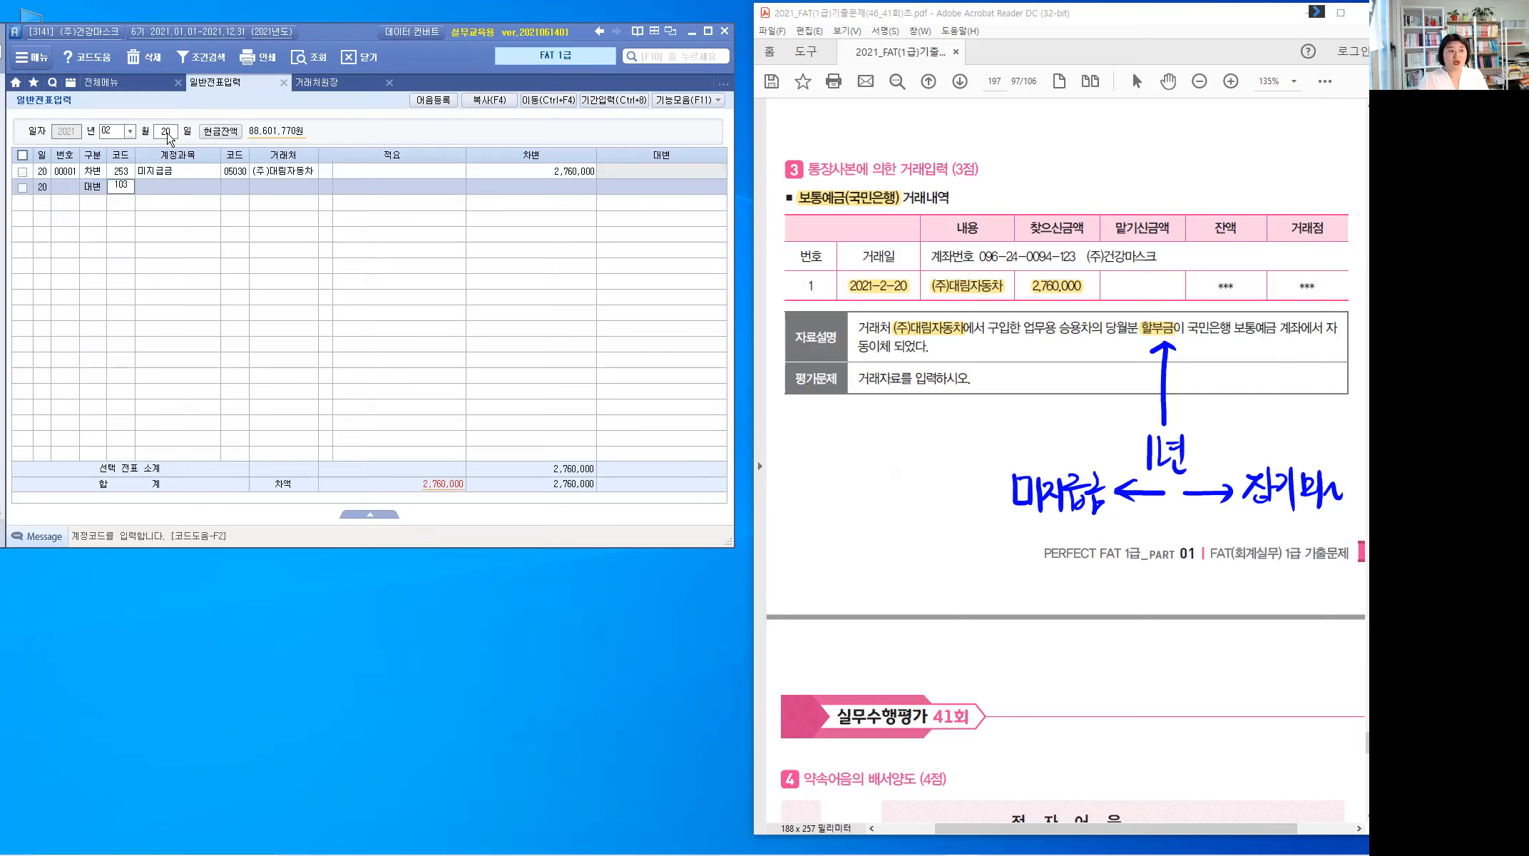
pyautogui.press('Return')
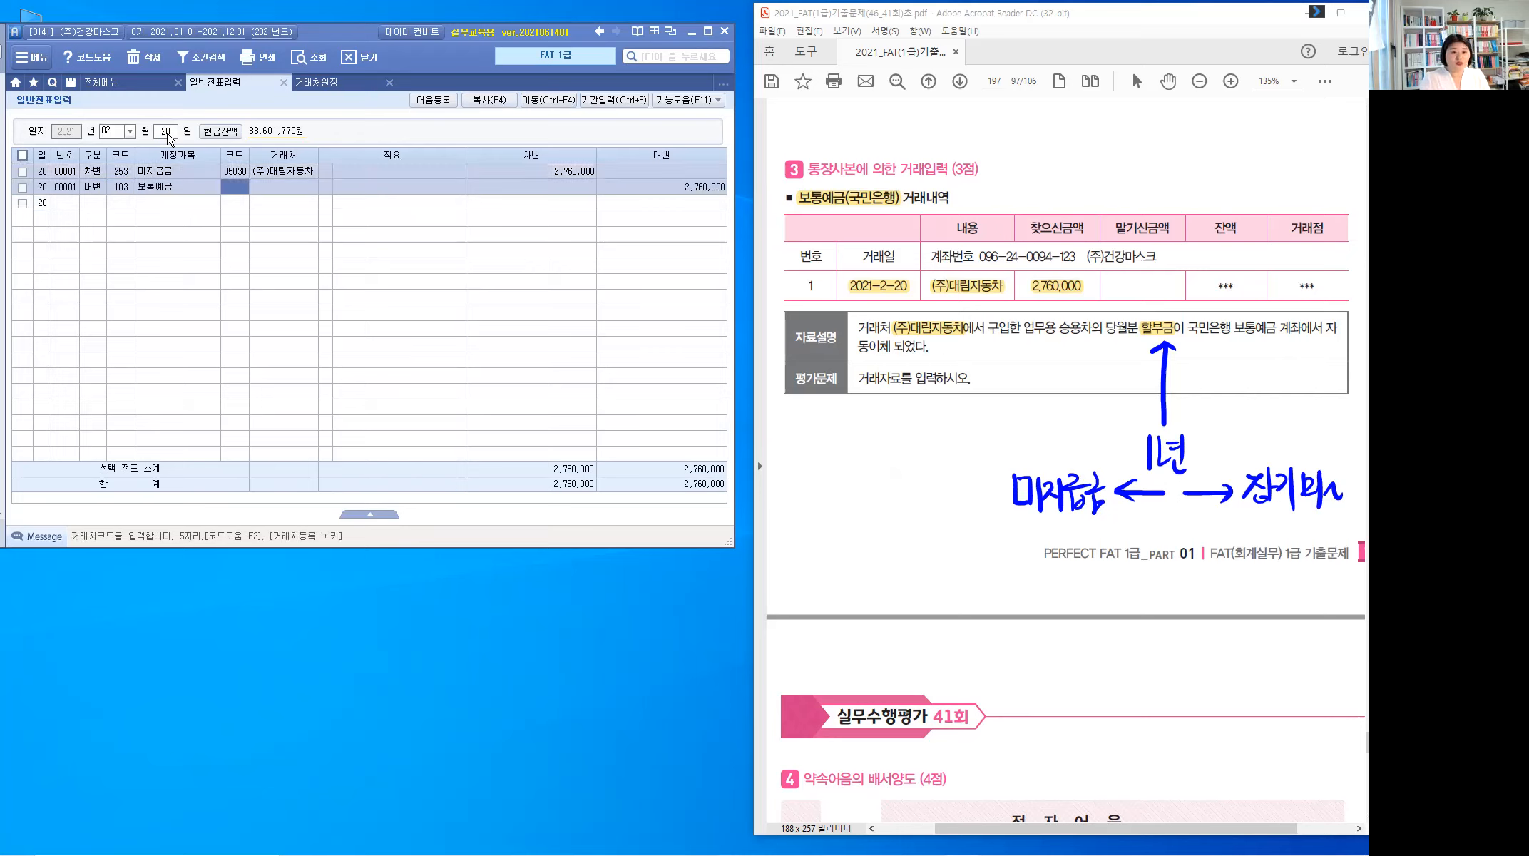
pyautogui.write('국')
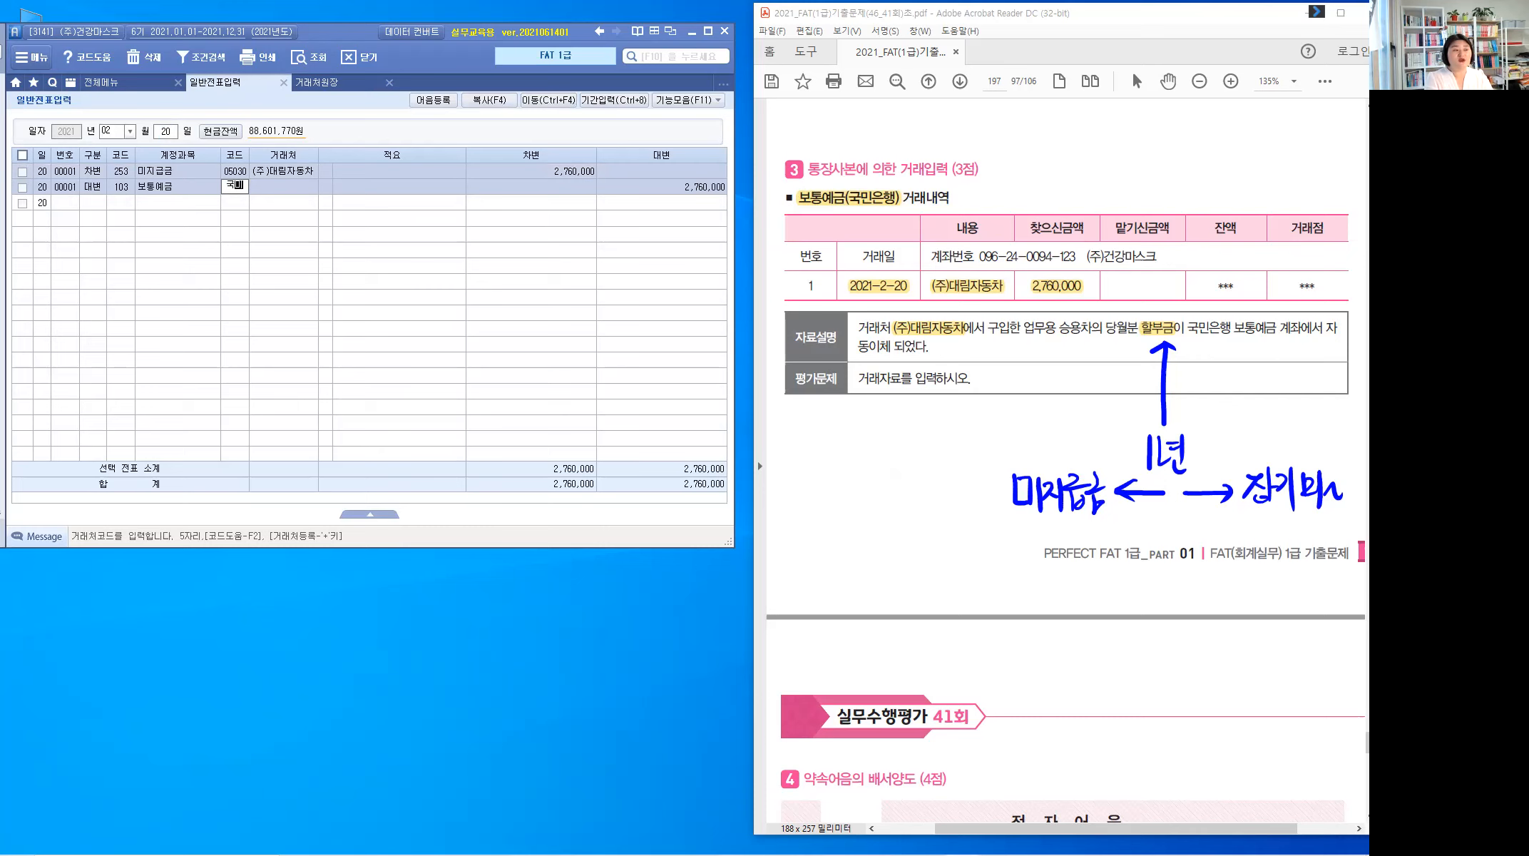
pyautogui.write('민')
pyautogui.press('Return')
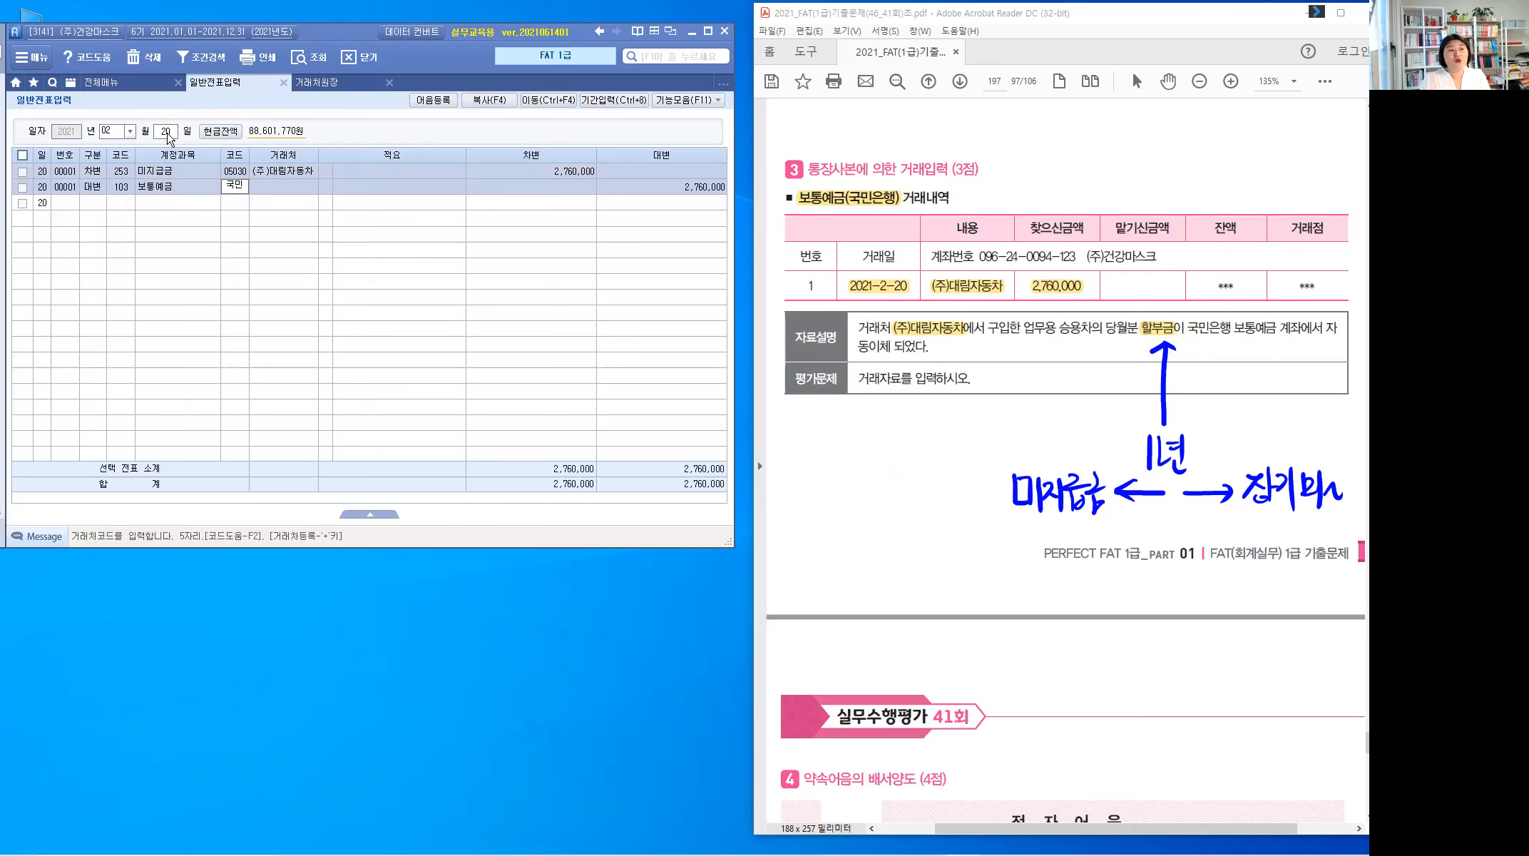
pyautogui.press('Down')
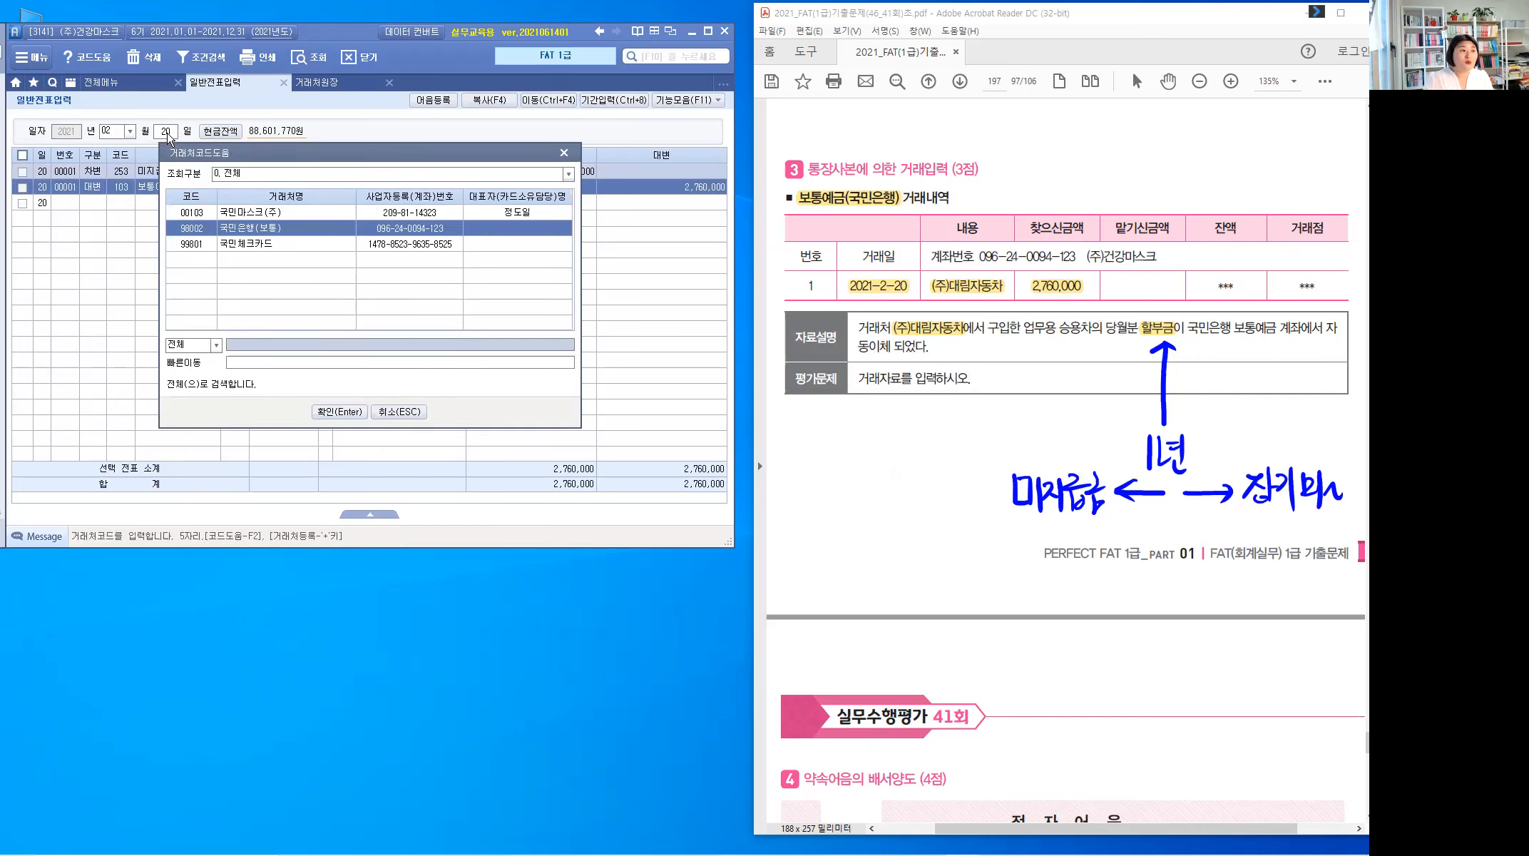
pyautogui.press('Return')
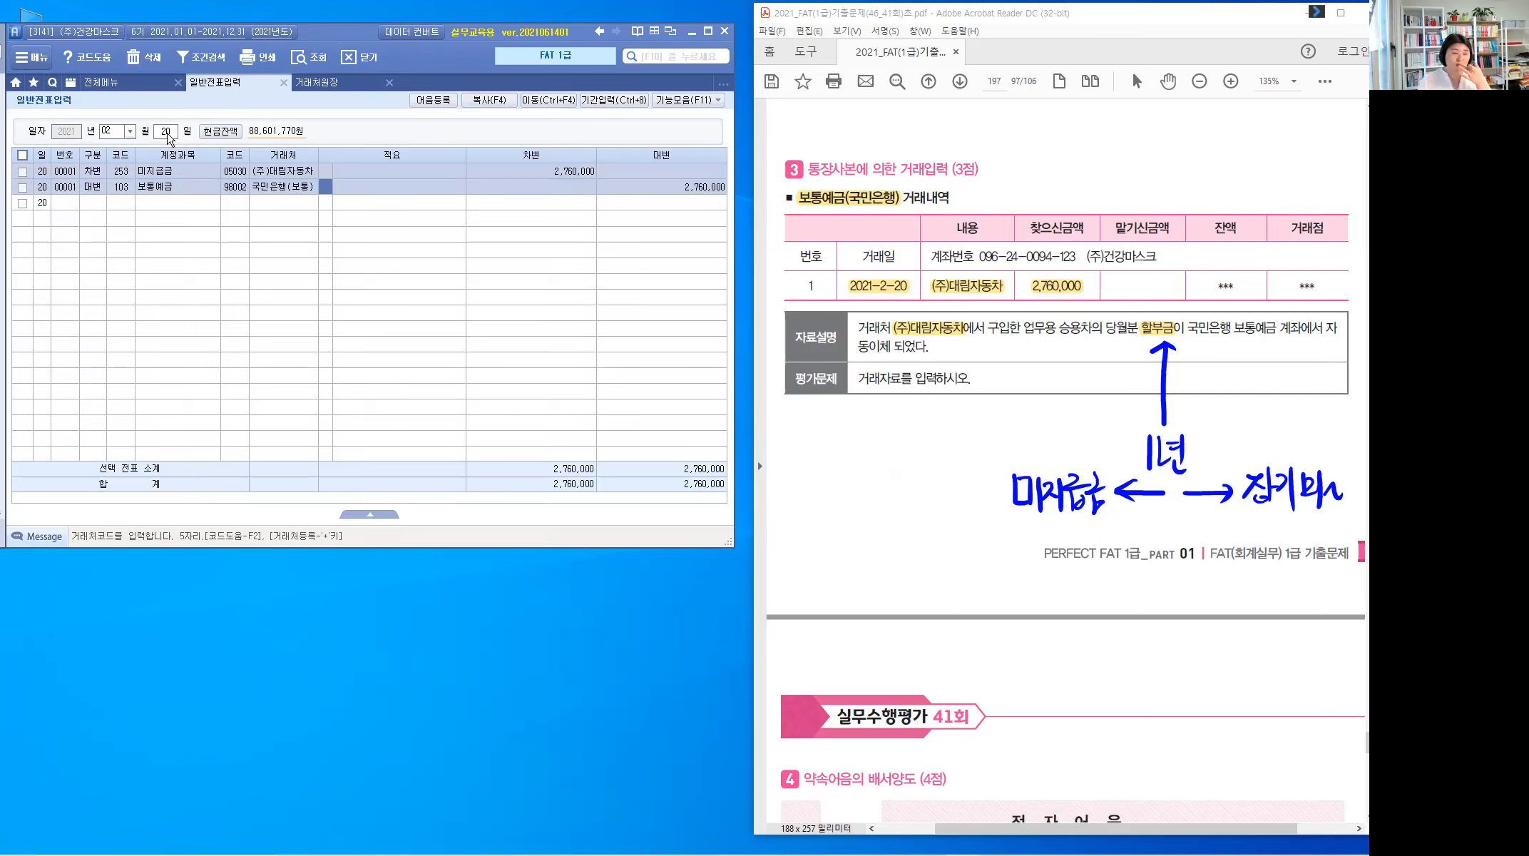
pyautogui.press('Return')
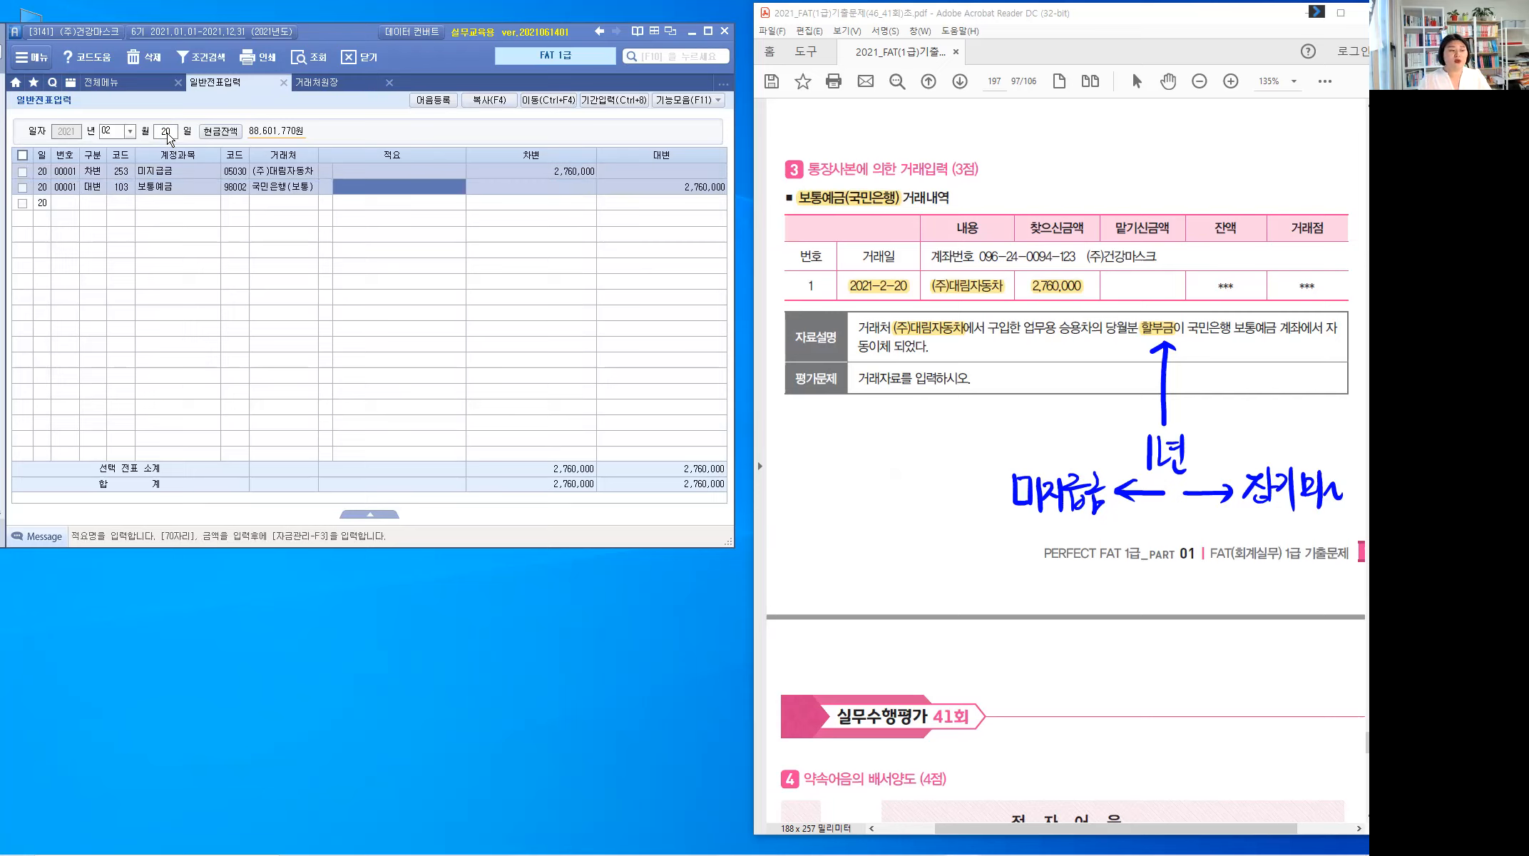
pyautogui.press('Return')
pyautogui.press('Return')
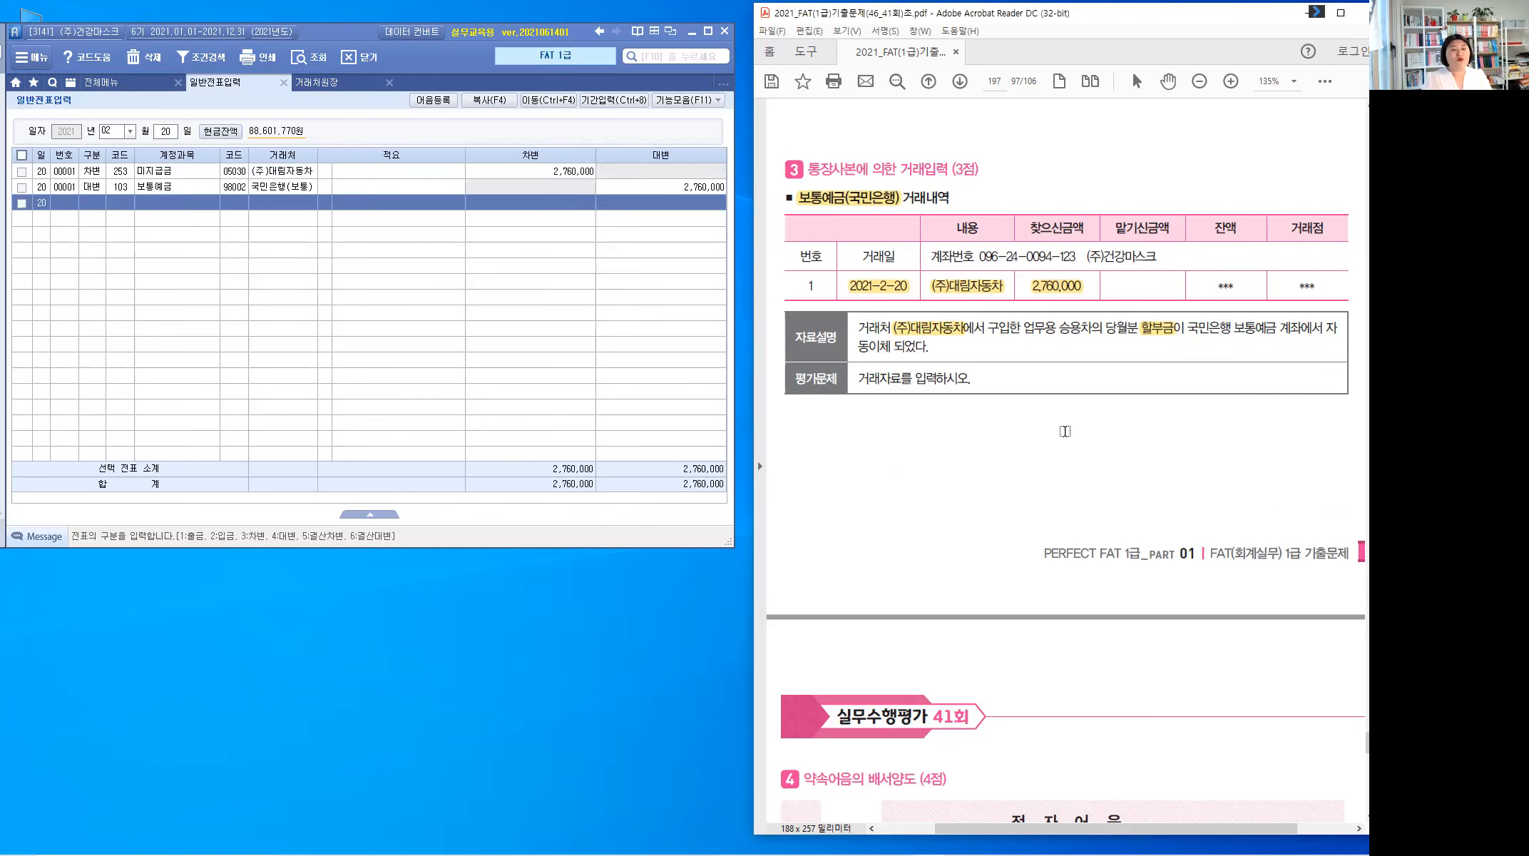
# Step: Scroll to problem 4 and highlight 배서양도, [2월 21일], 현금 and 어음 in the question
pyautogui.scroll(-3, 1067, 432)
pyautogui.scroll(-5, 1068, 432)
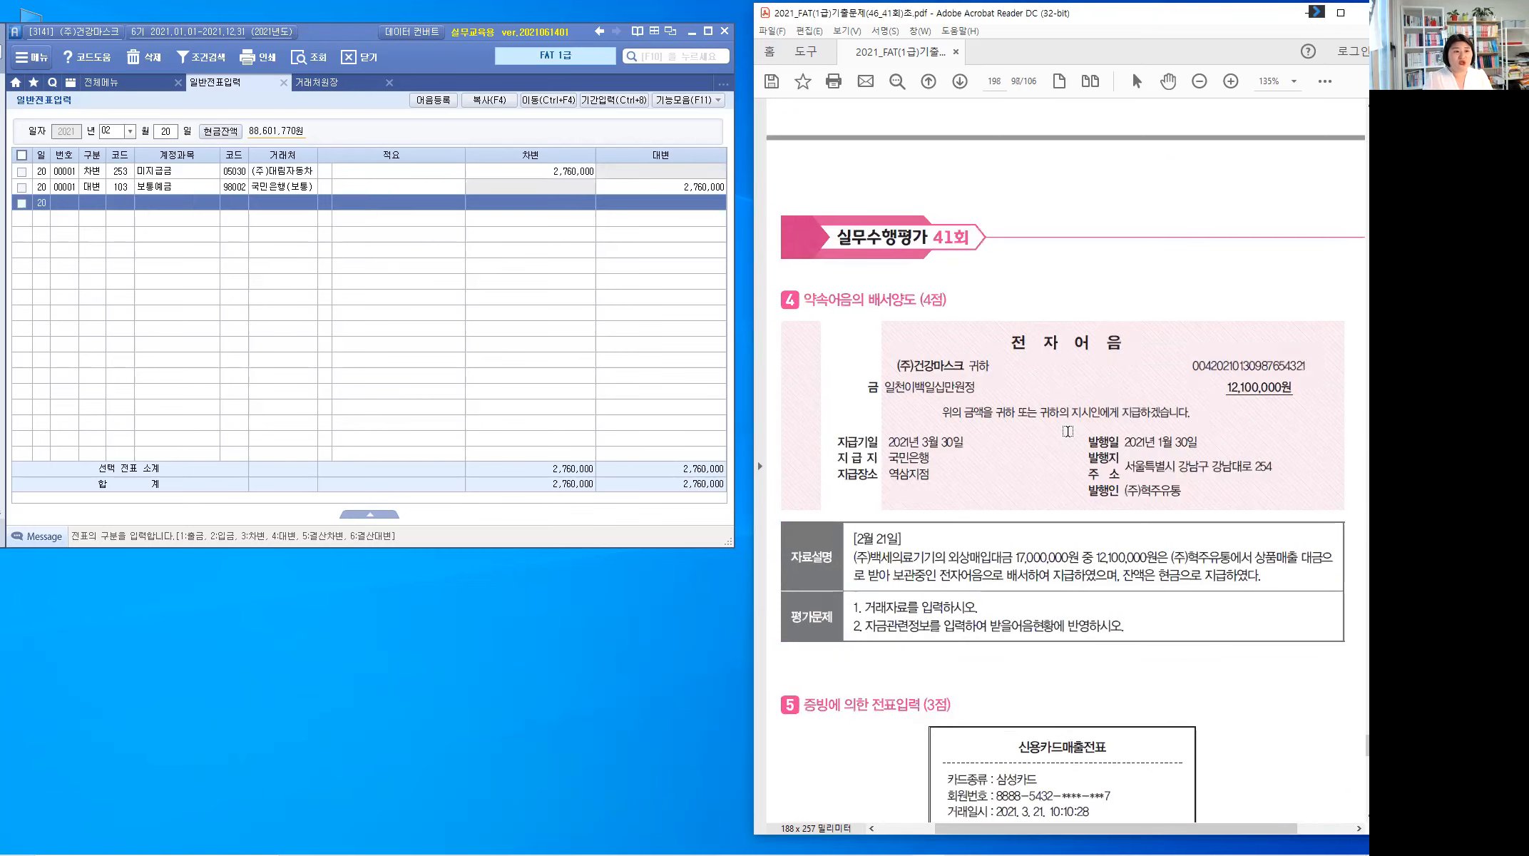
pyautogui.scroll(-3, 1068, 431)
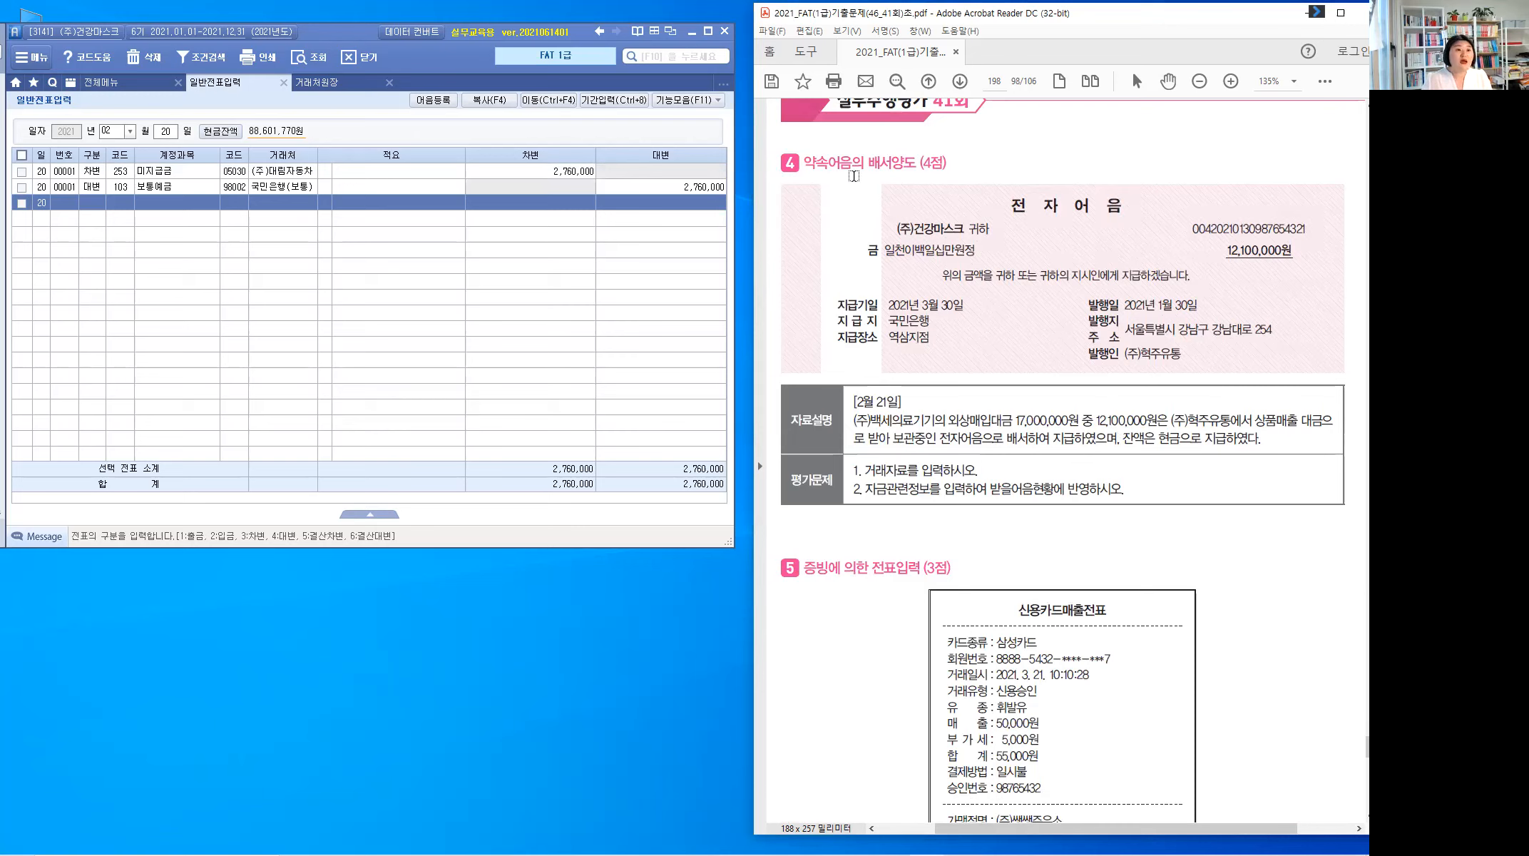
pyautogui.moveTo(865, 161); pyautogui.dragTo(920, 162)
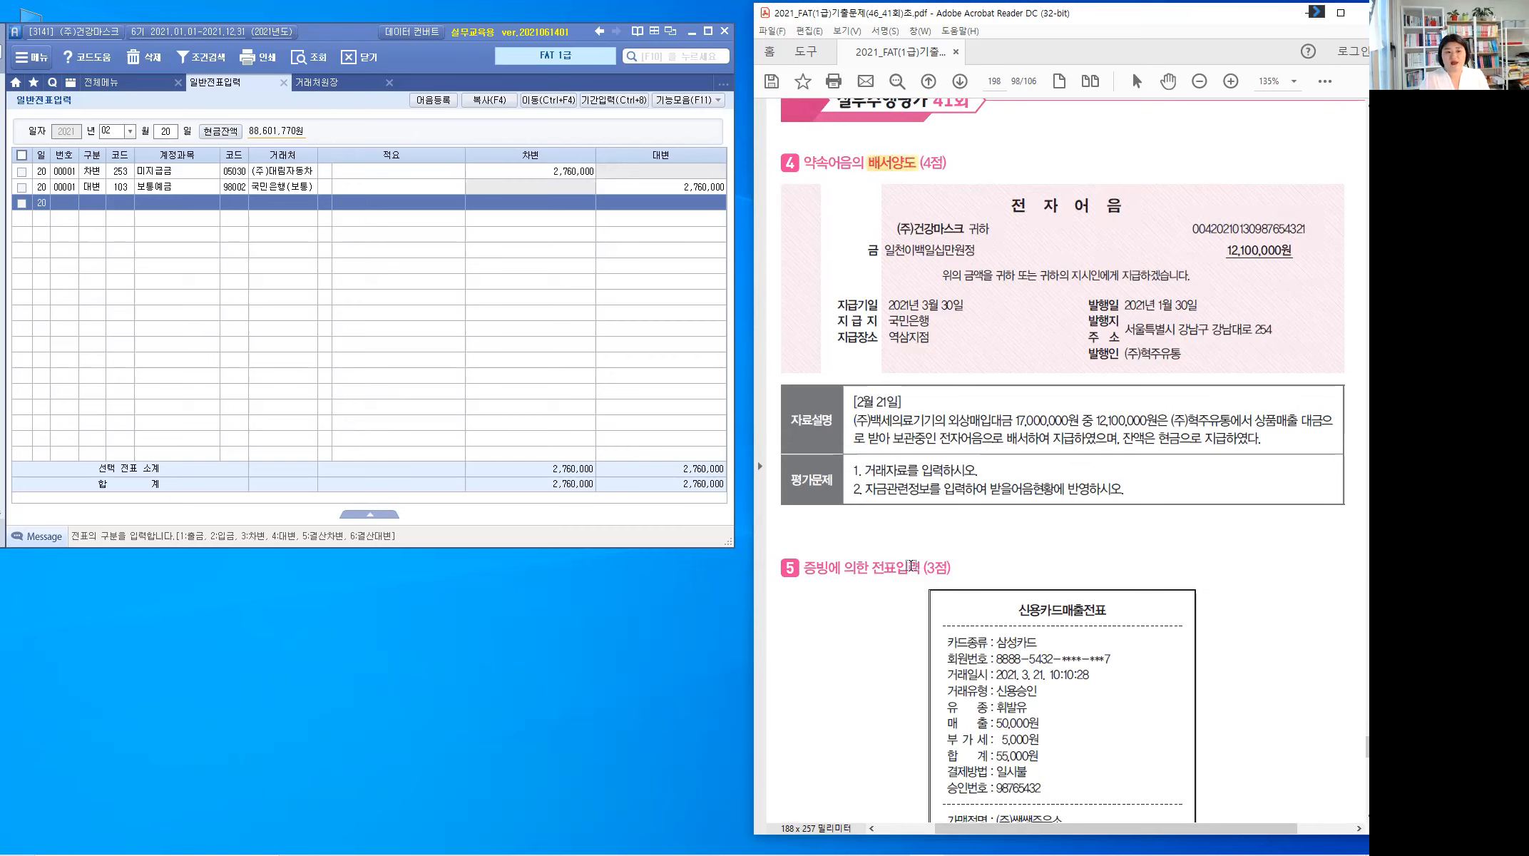
pyautogui.moveTo(900, 401); pyautogui.dragTo(853, 402)
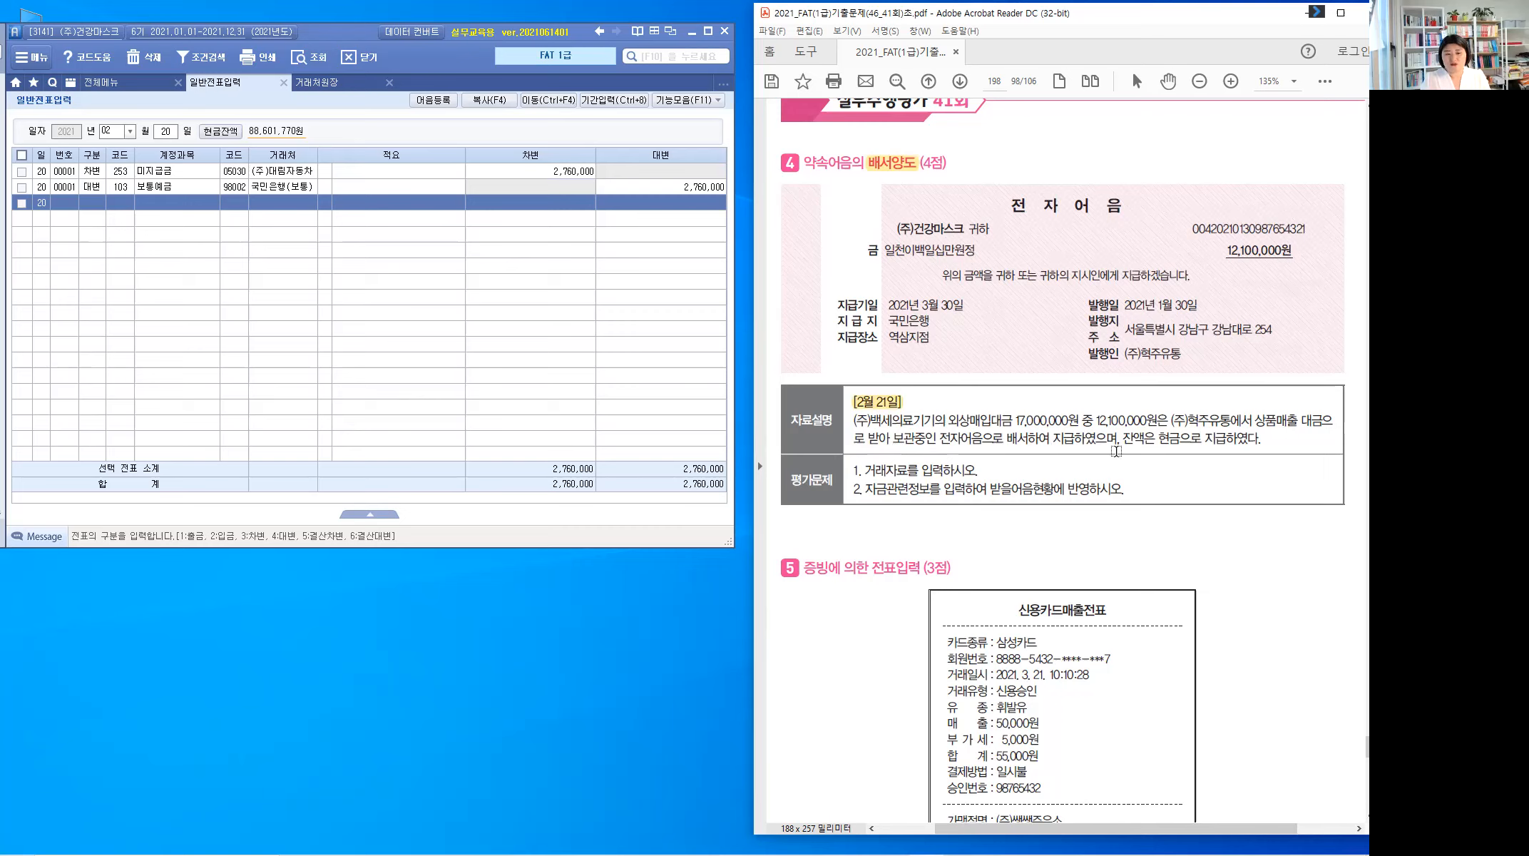
pyautogui.moveTo(1158, 440); pyautogui.dragTo(1180, 444)
pyautogui.moveTo(960, 437)
pyautogui.mouseDown()
pyautogui.moveTo(984, 438)
pyautogui.moveTo(947, 420)
pyautogui.mouseUp()
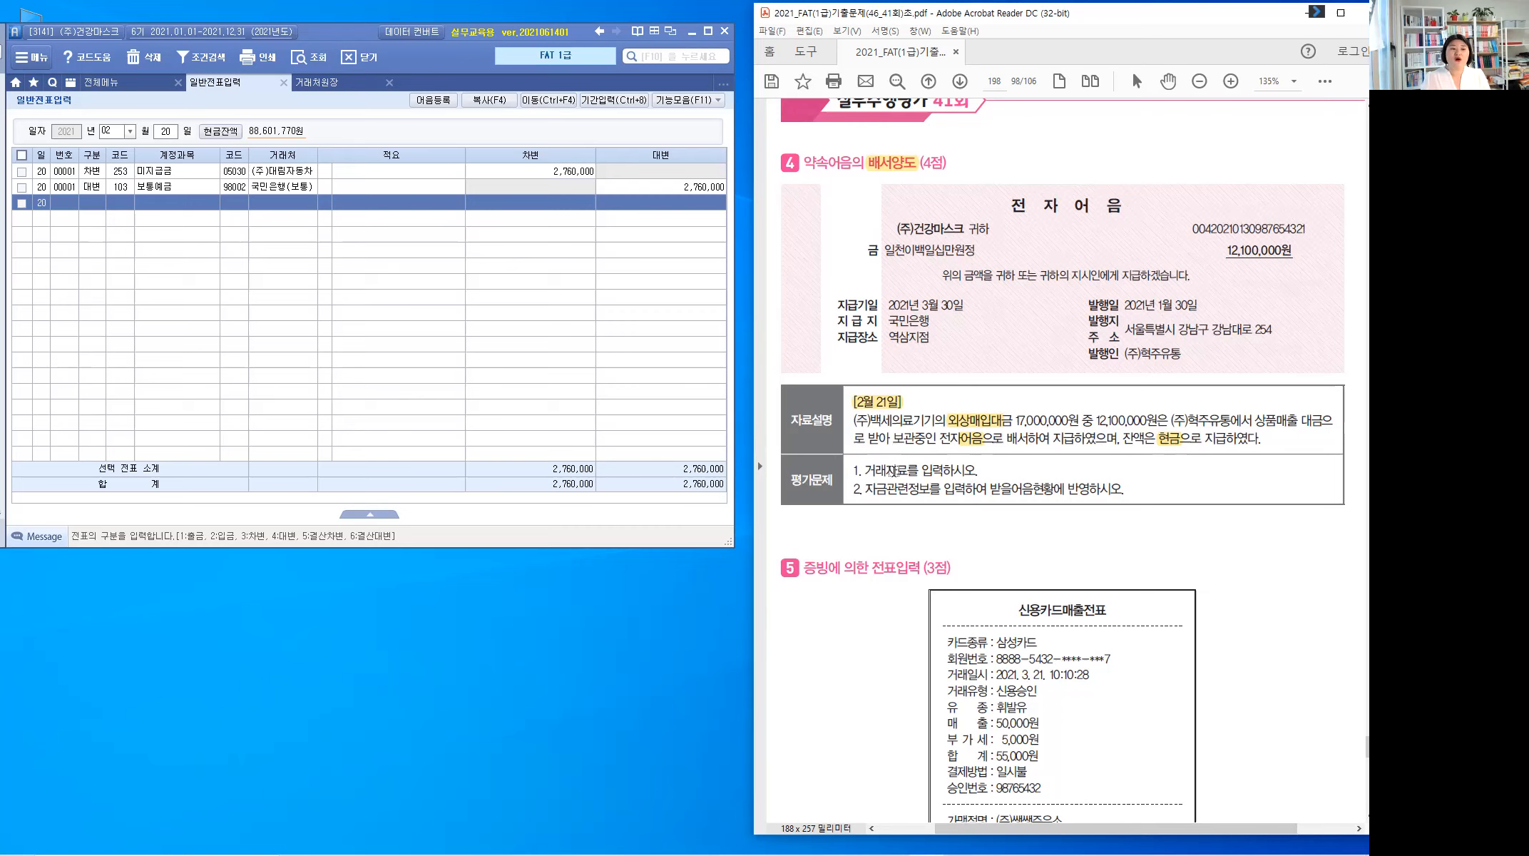
pyautogui.press('ctrl')
# Step: Go to February 21 and start a debit line on account 251 외상매입금
pyautogui.click(165, 131)
pyautogui.write('21')
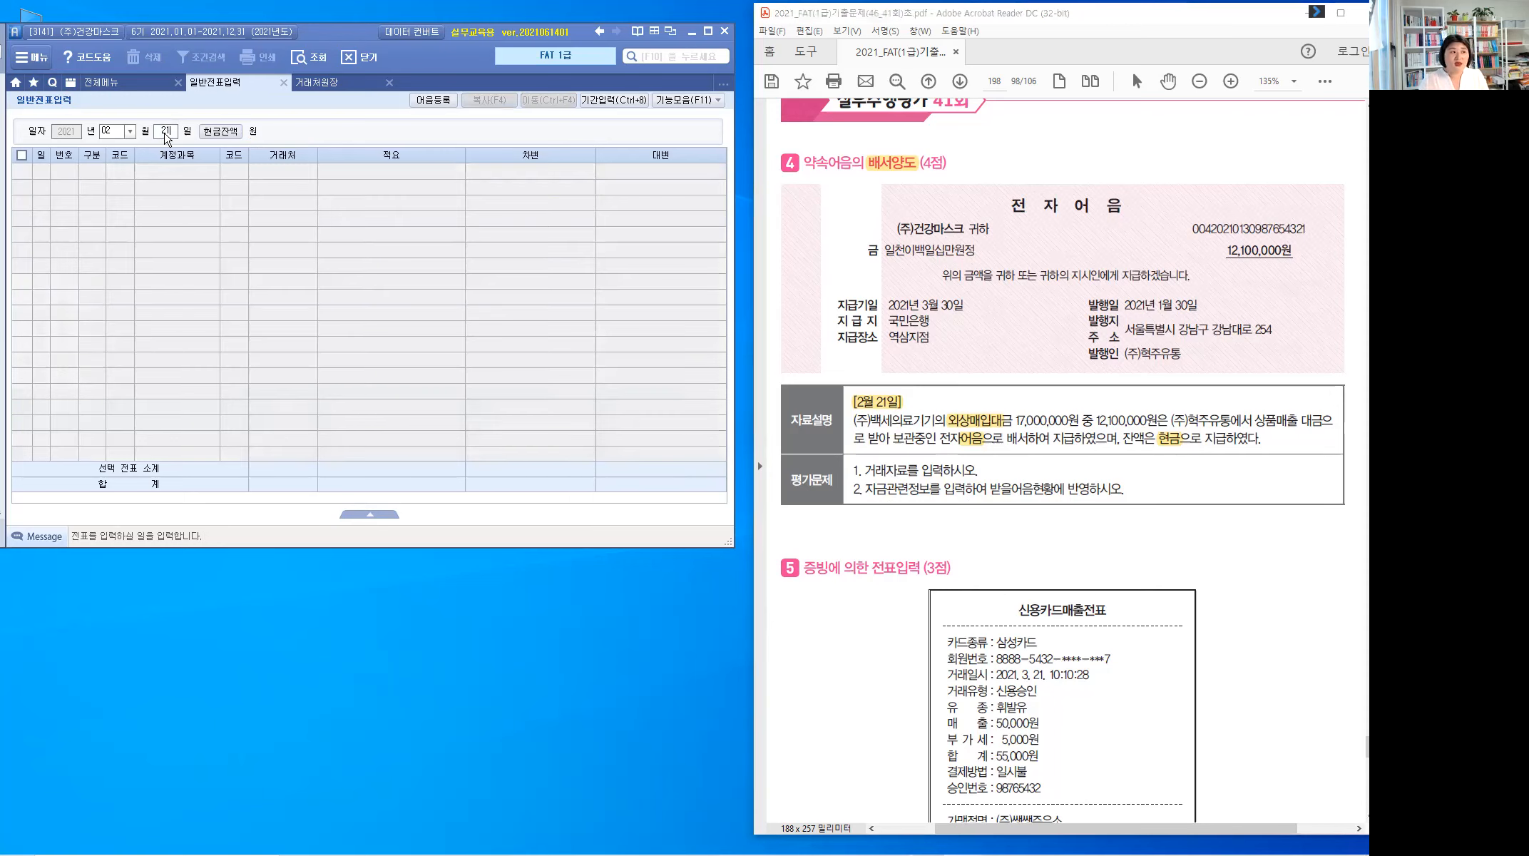
pyautogui.press('Return')
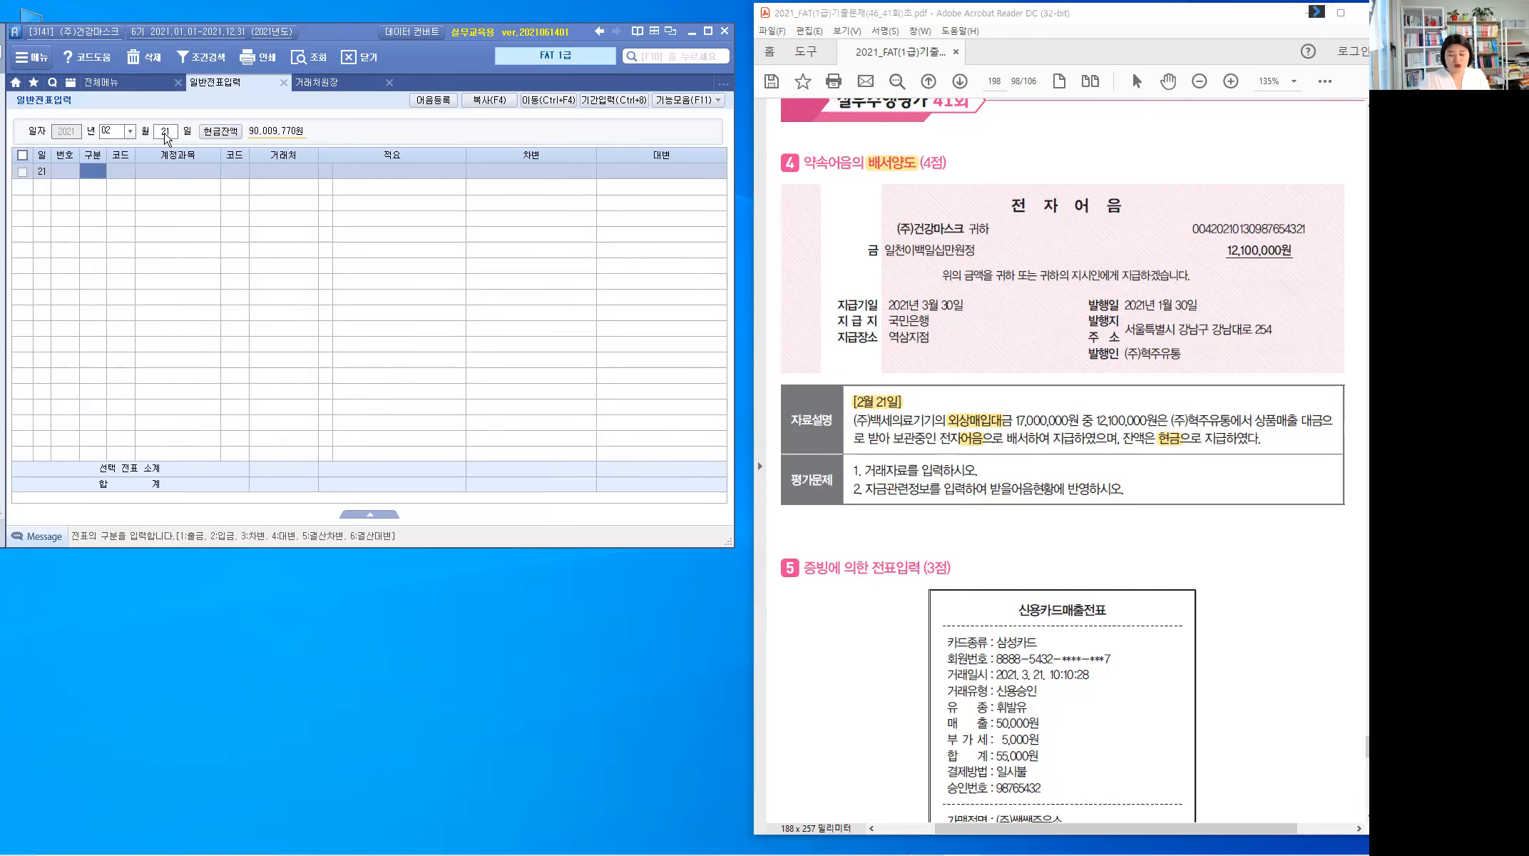
pyautogui.write('3')
pyautogui.press('Return')
pyautogui.write('251')
pyautogui.press('Return')
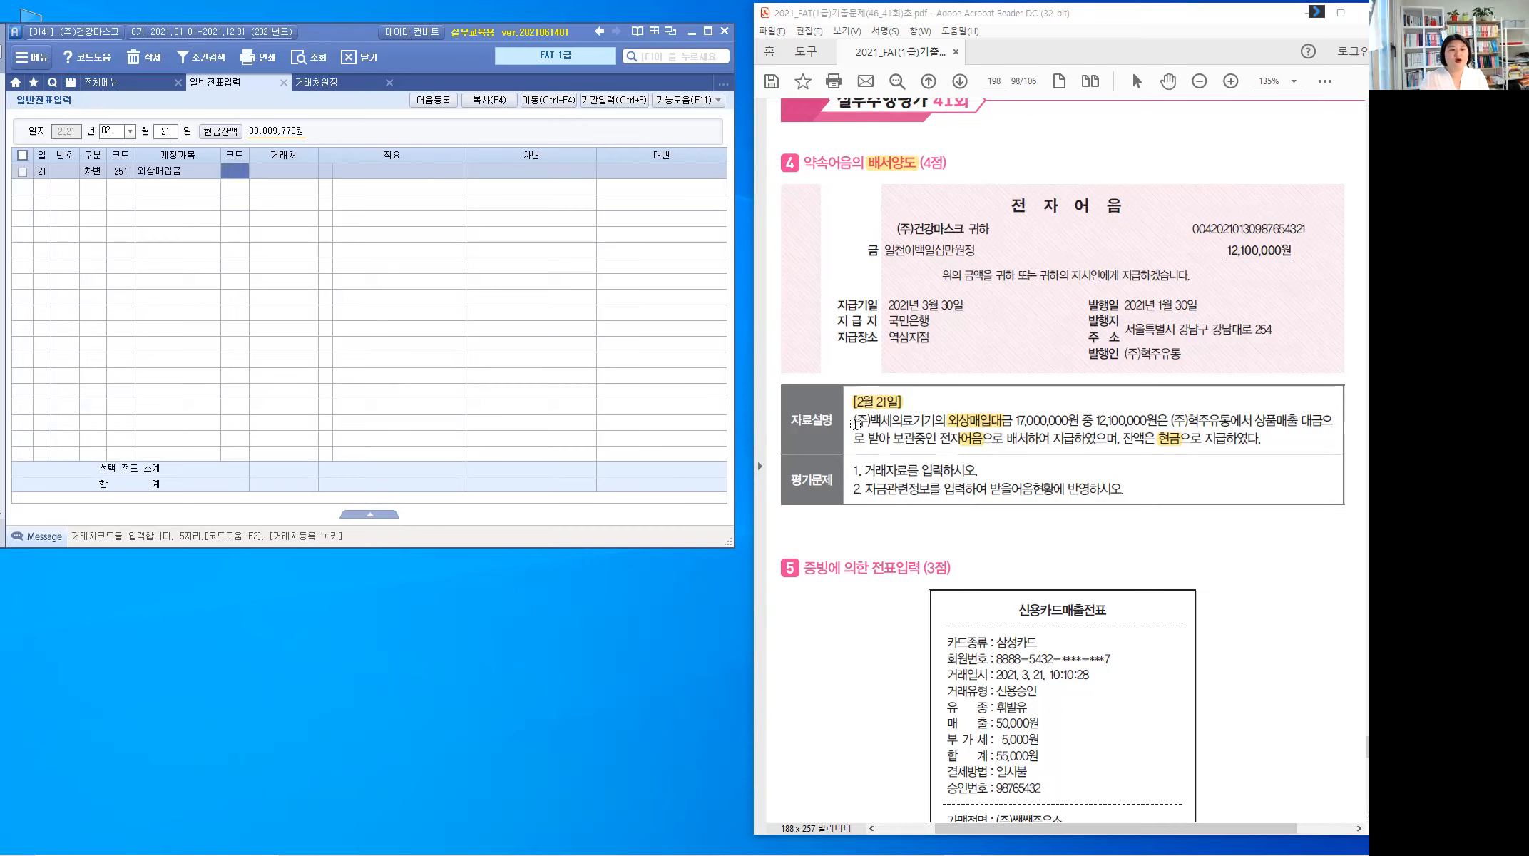
# Step: Assign partner (주)백세의료기기 to the debit line with an amount of 17,000,000
pyautogui.moveTo(853, 421); pyautogui.dragTo(939, 422)
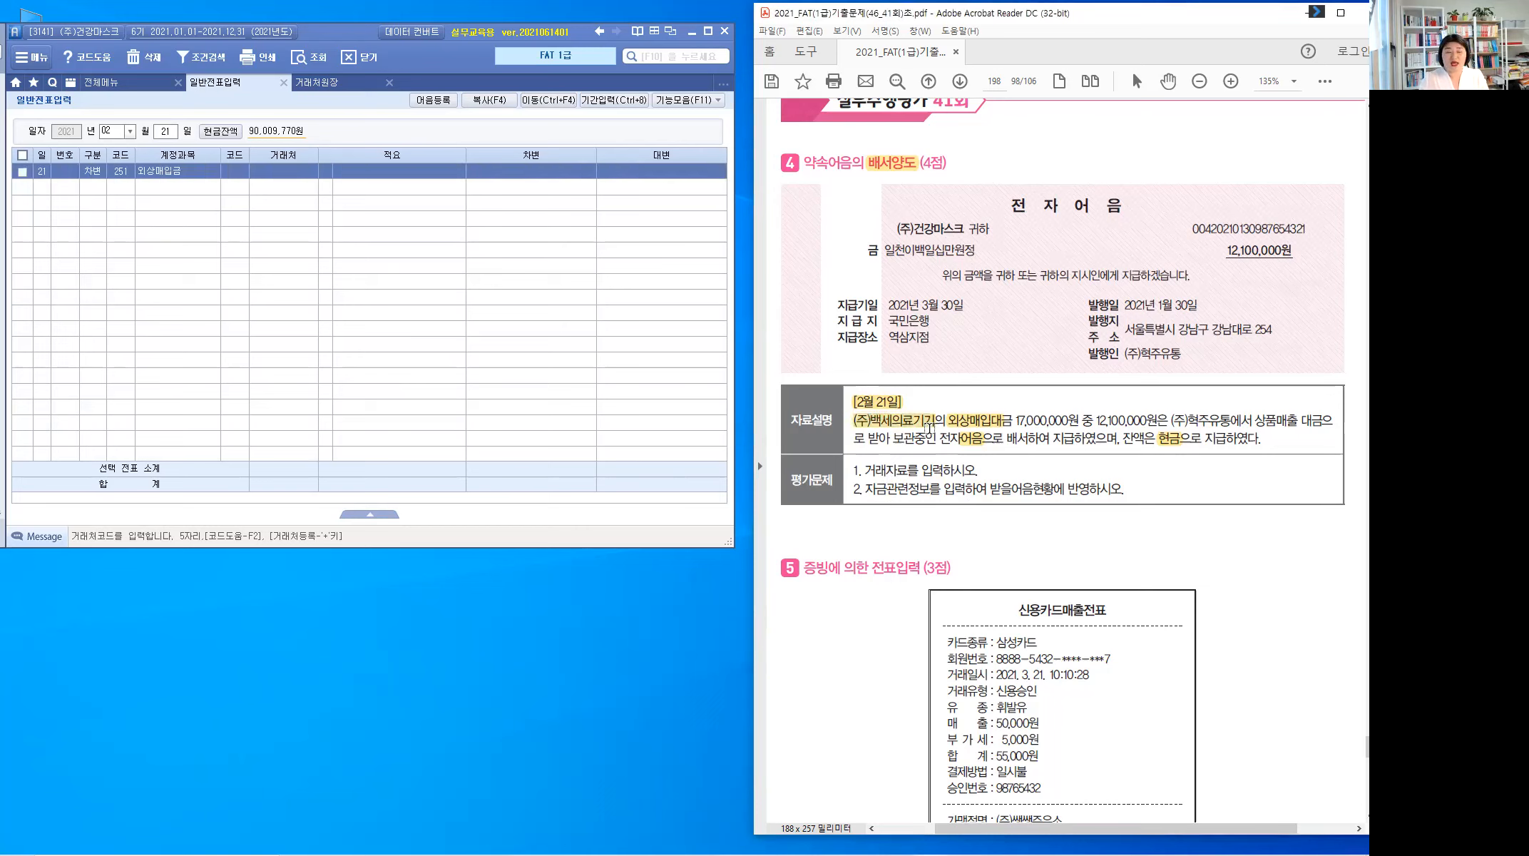
pyautogui.click(237, 172)
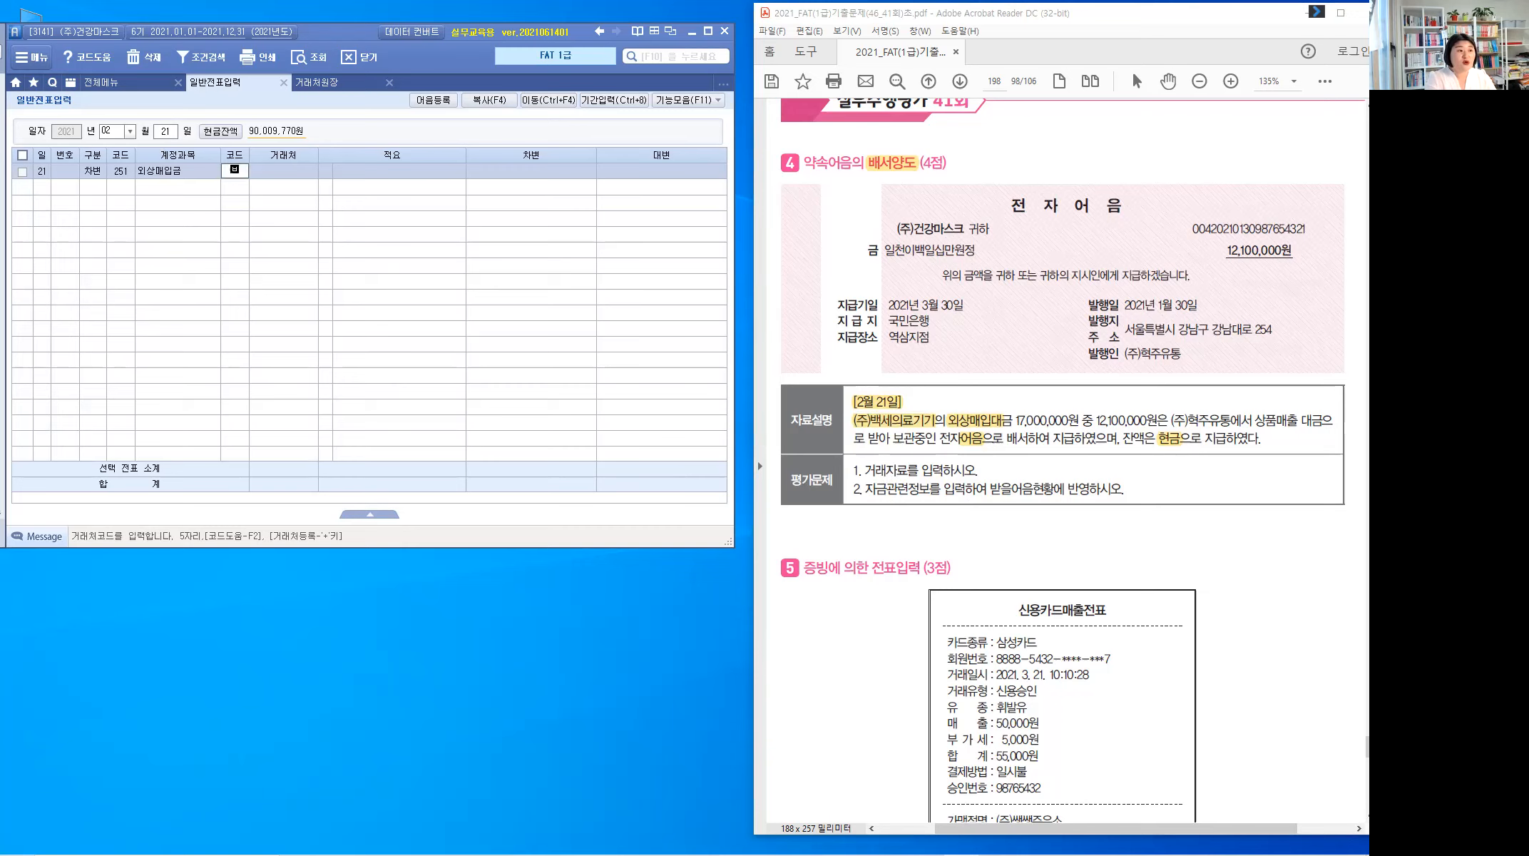
pyautogui.write('비ㄱ')
pyautogui.press('BackSpace')
pyautogui.press('BackSpace')
pyautogui.press('BackSpace')
pyautogui.write('백')
pyautogui.press('Return')
pyautogui.press('Return')
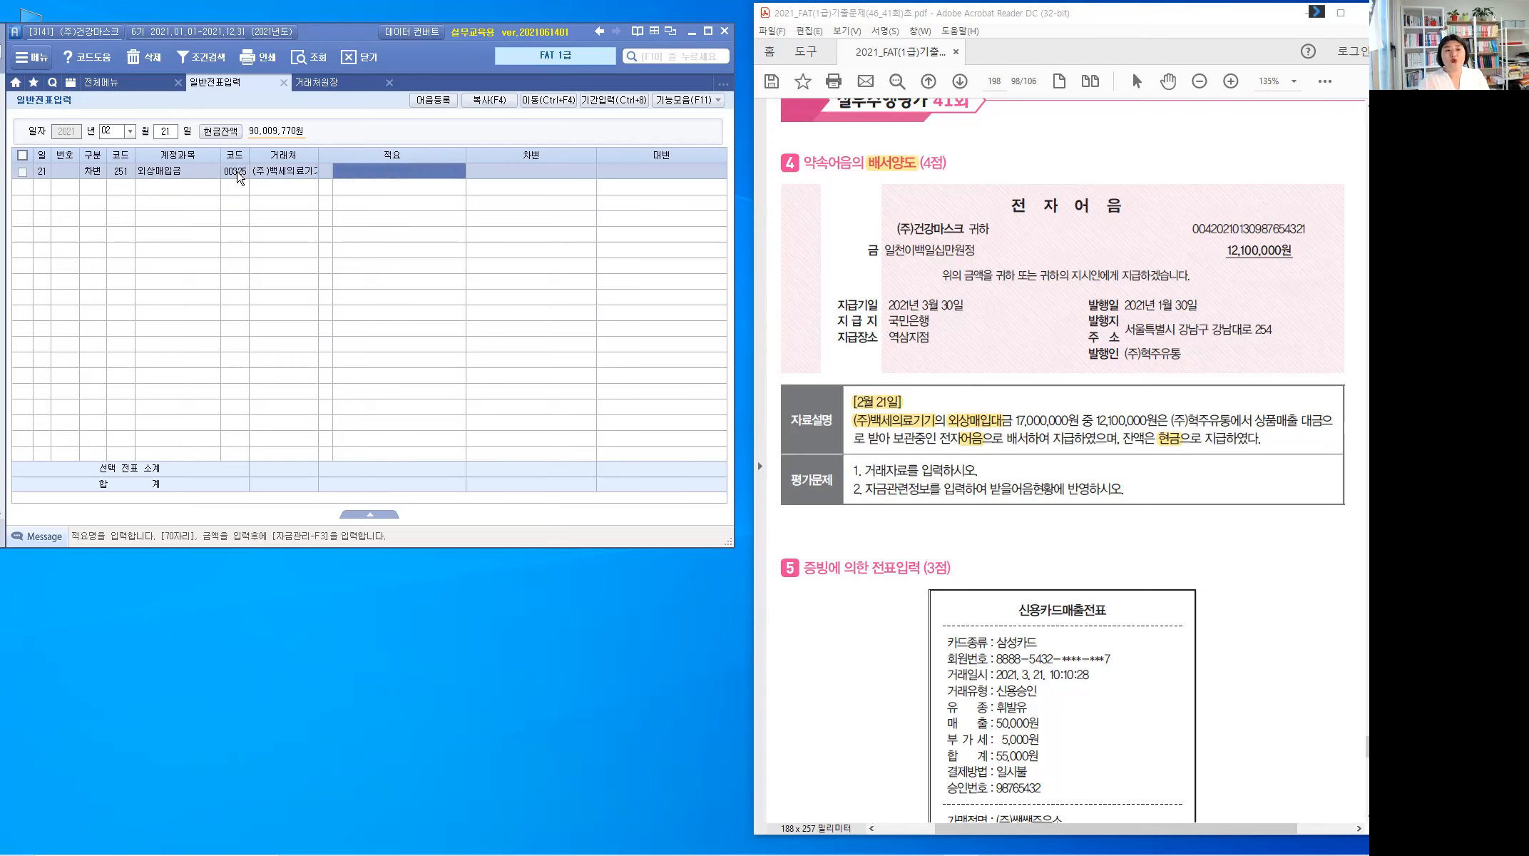
pyautogui.press('Return')
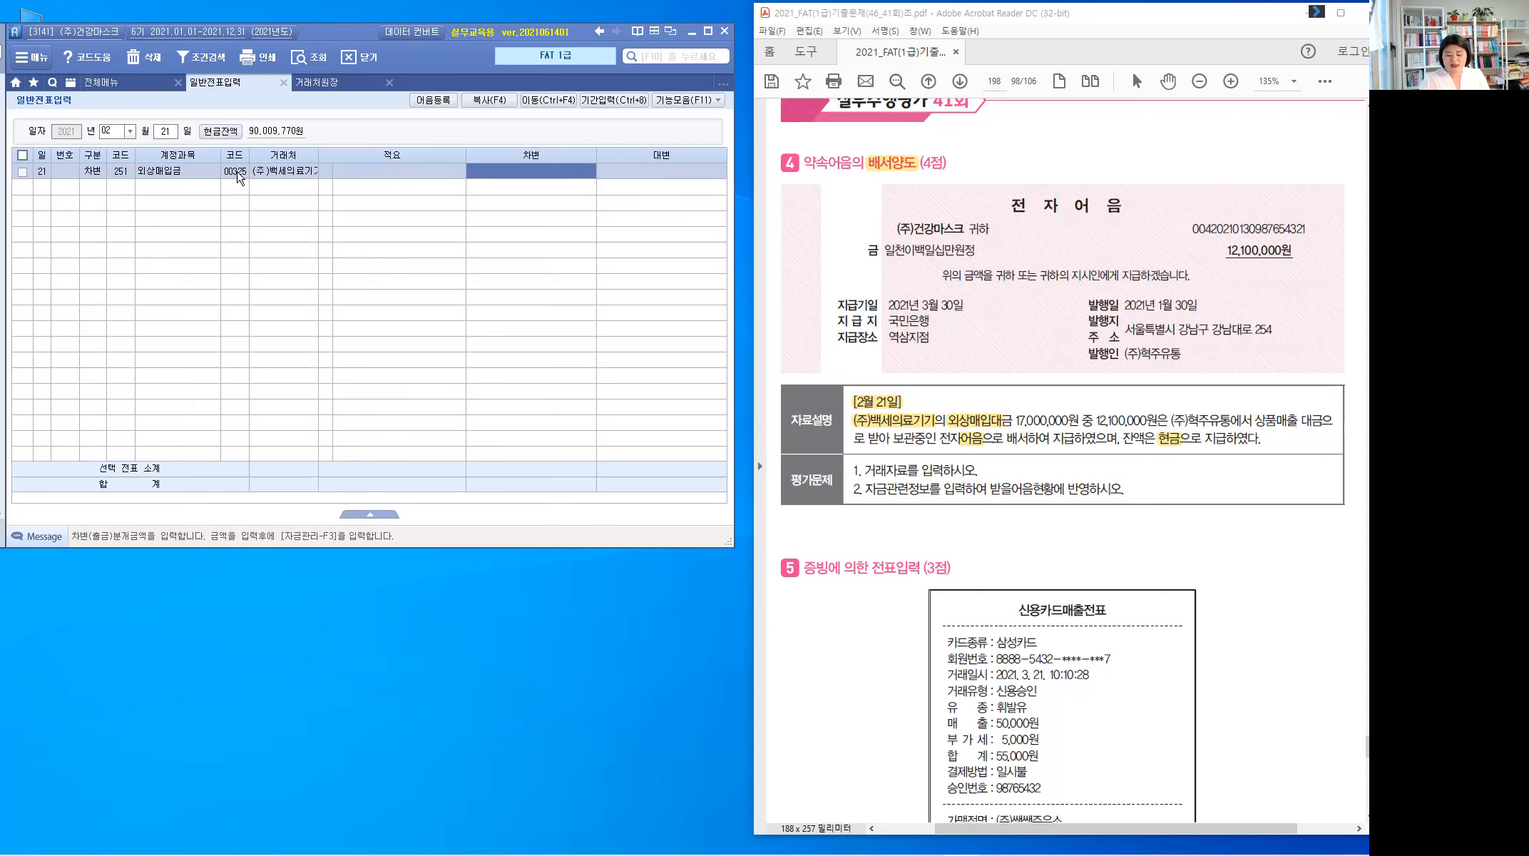
pyautogui.write('17++')
pyautogui.press('Return')
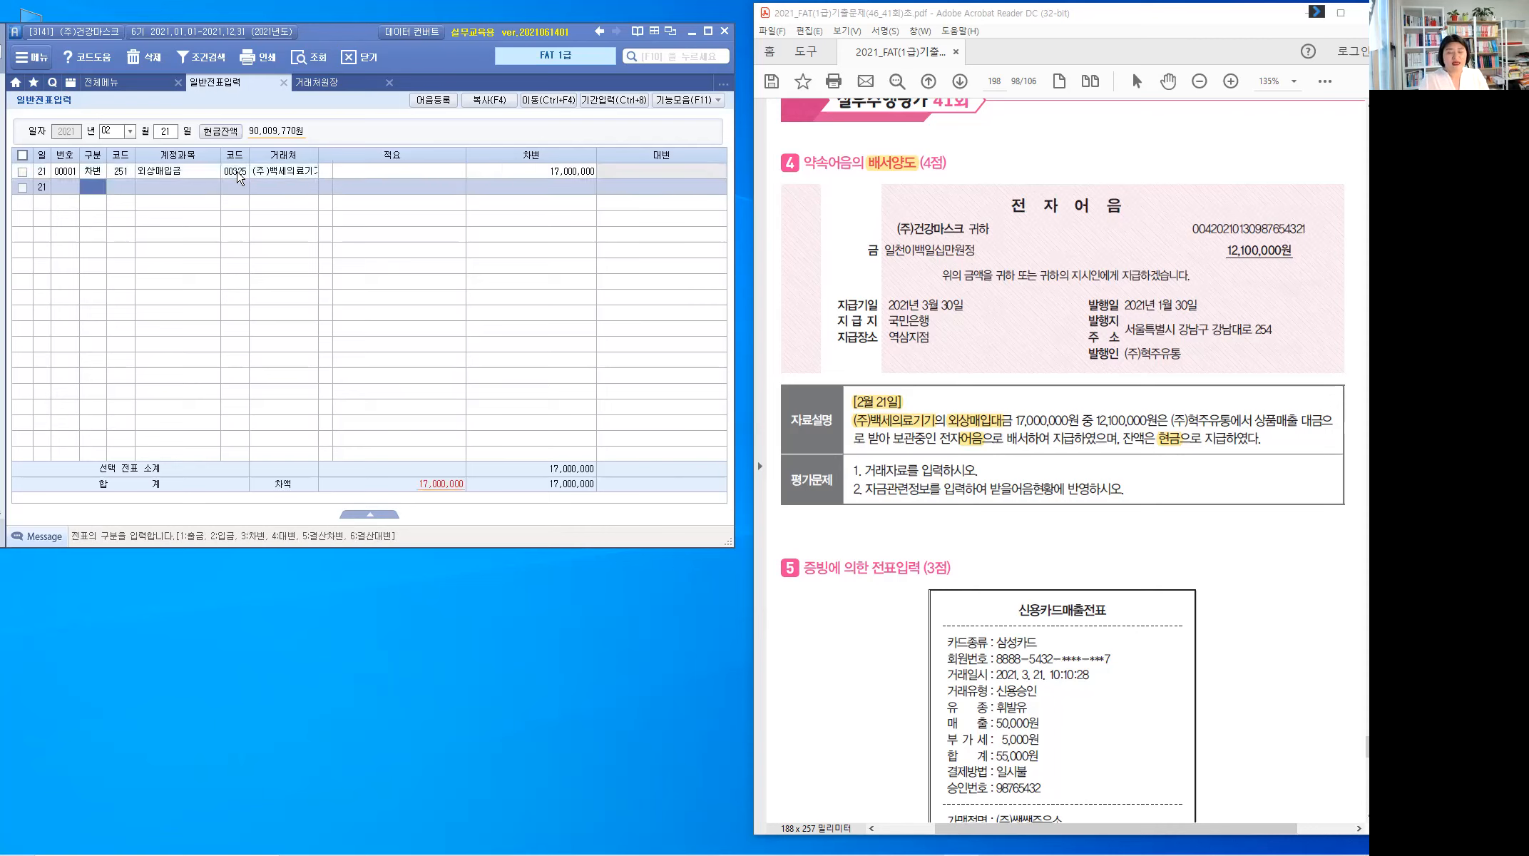
# Step: Add a credit line on 110 받을어음 with partner (주)혁주유통
pyautogui.write('4')
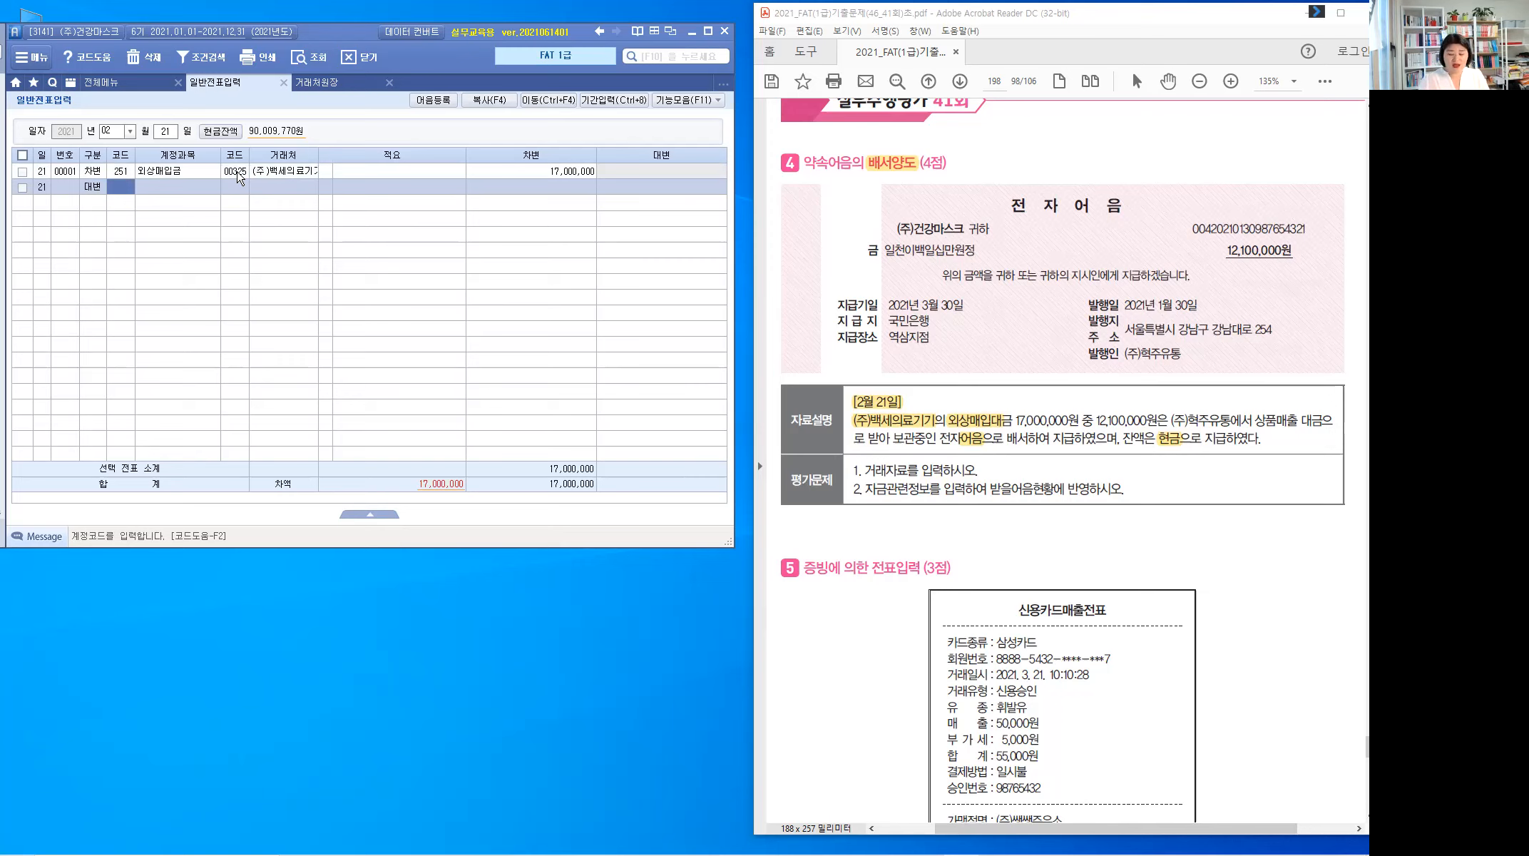
pyautogui.write('110')
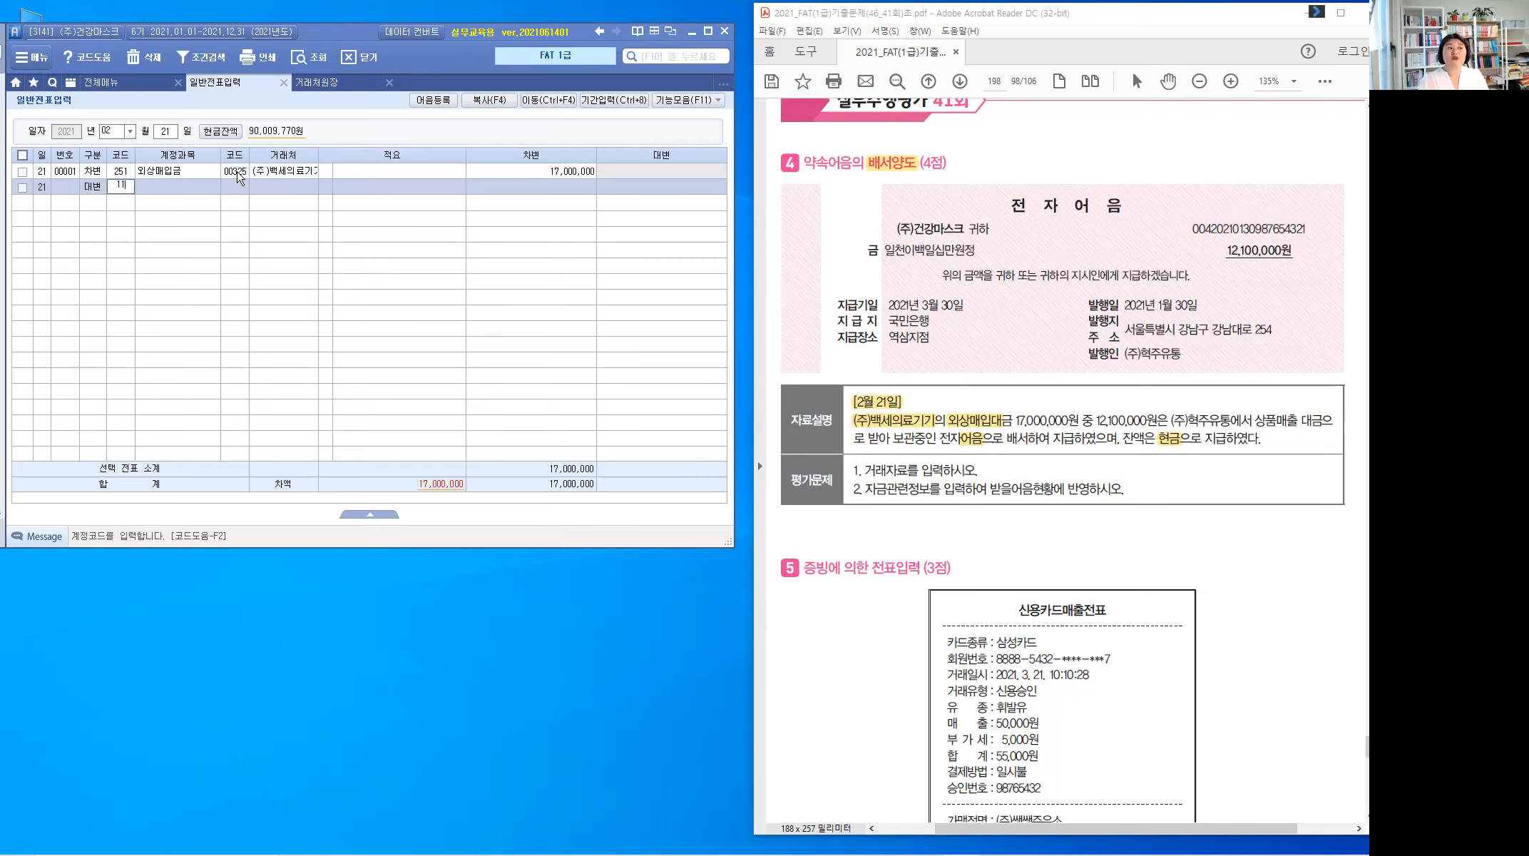
pyautogui.press('Return')
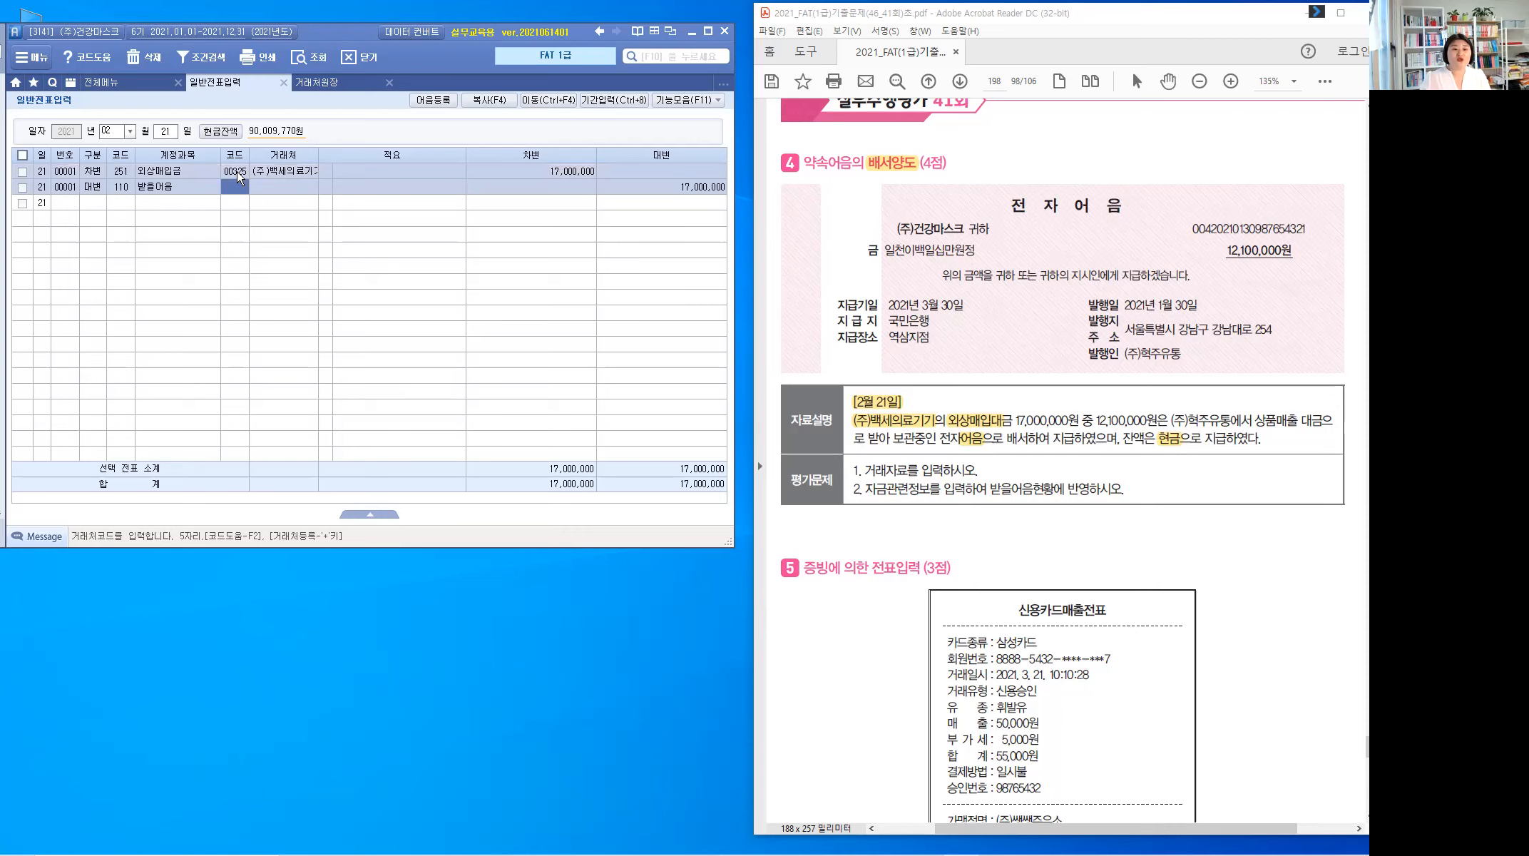
pyautogui.moveTo(1178, 356); pyautogui.dragTo(1125, 357)
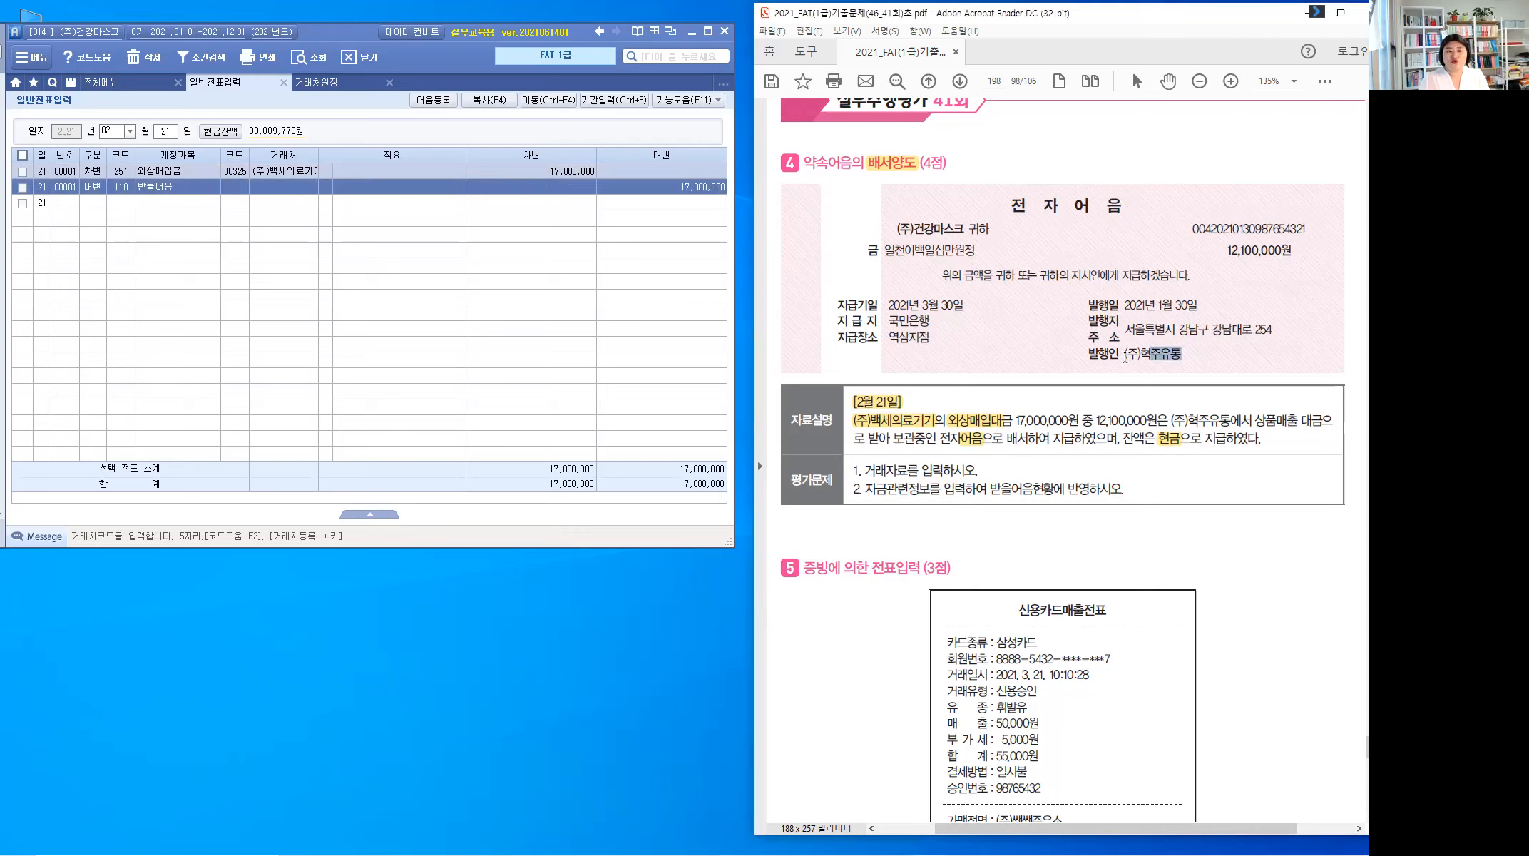
pyautogui.click(243, 191)
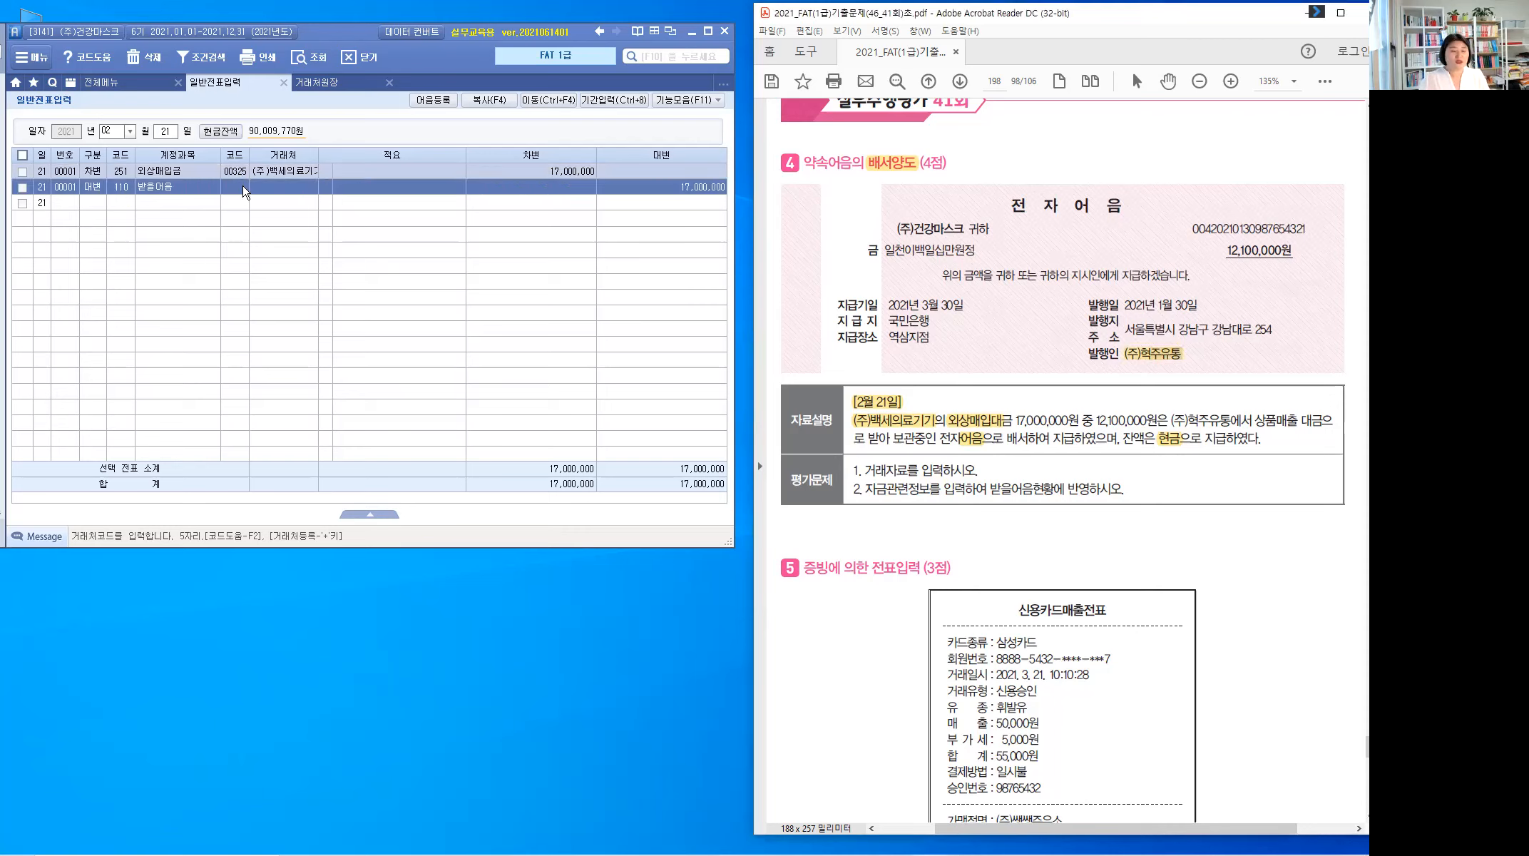
pyautogui.write('혁ㅈ')
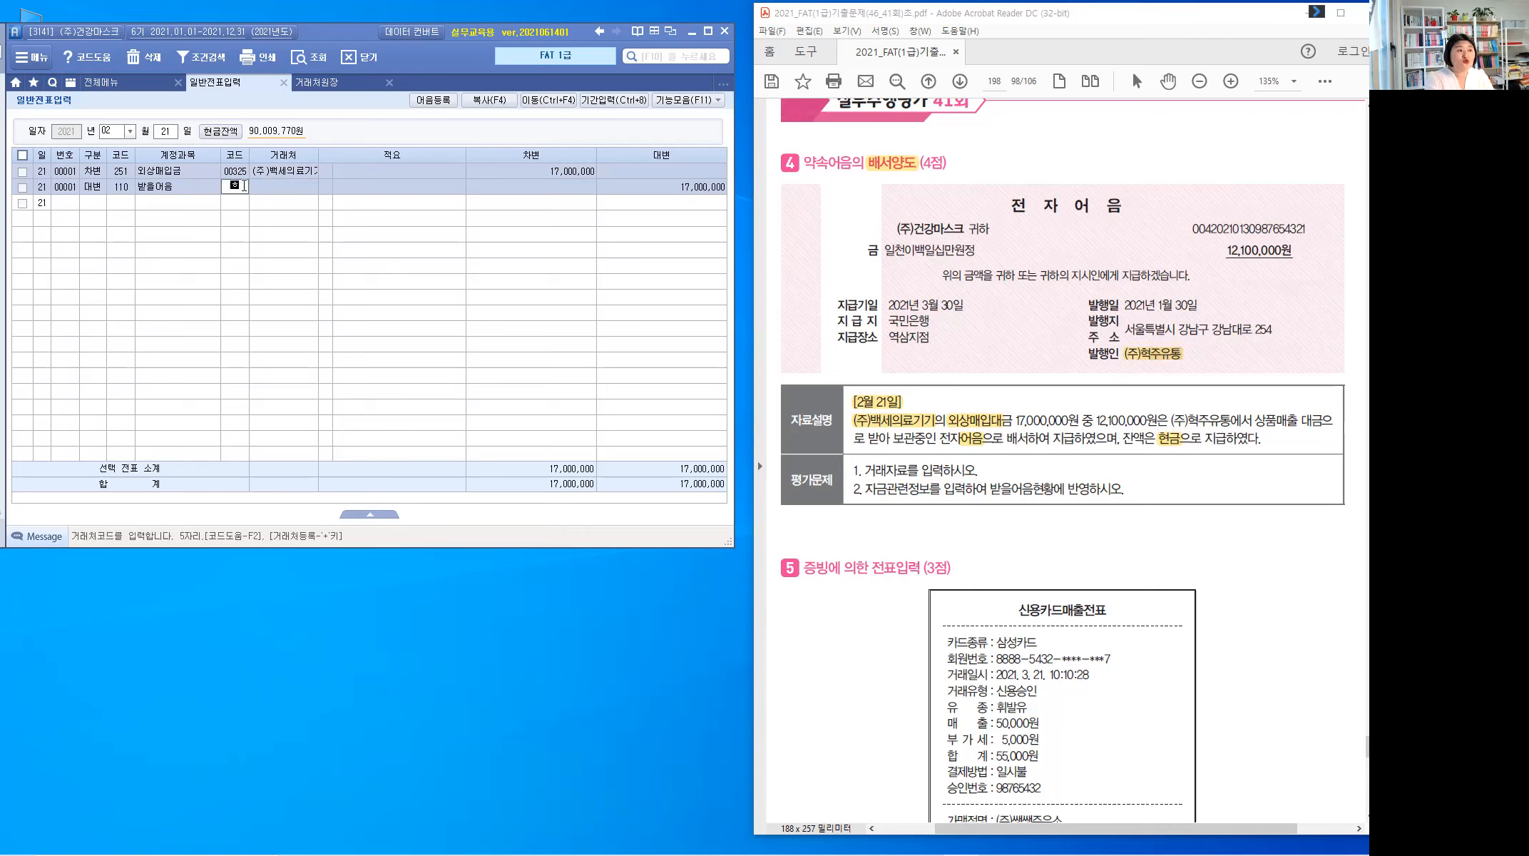
pyautogui.press('Return')
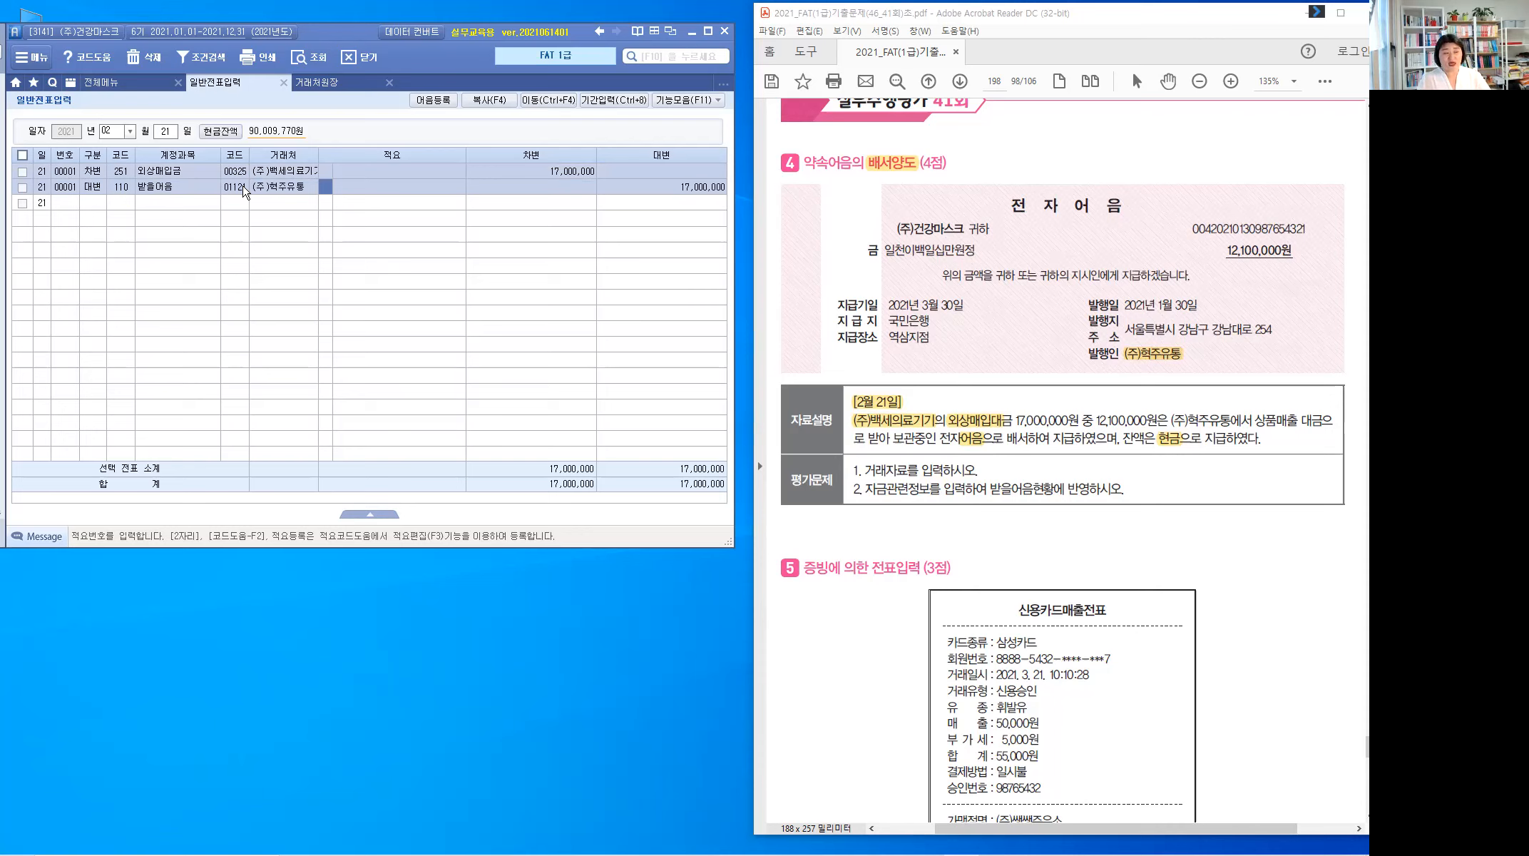
pyautogui.press('Return')
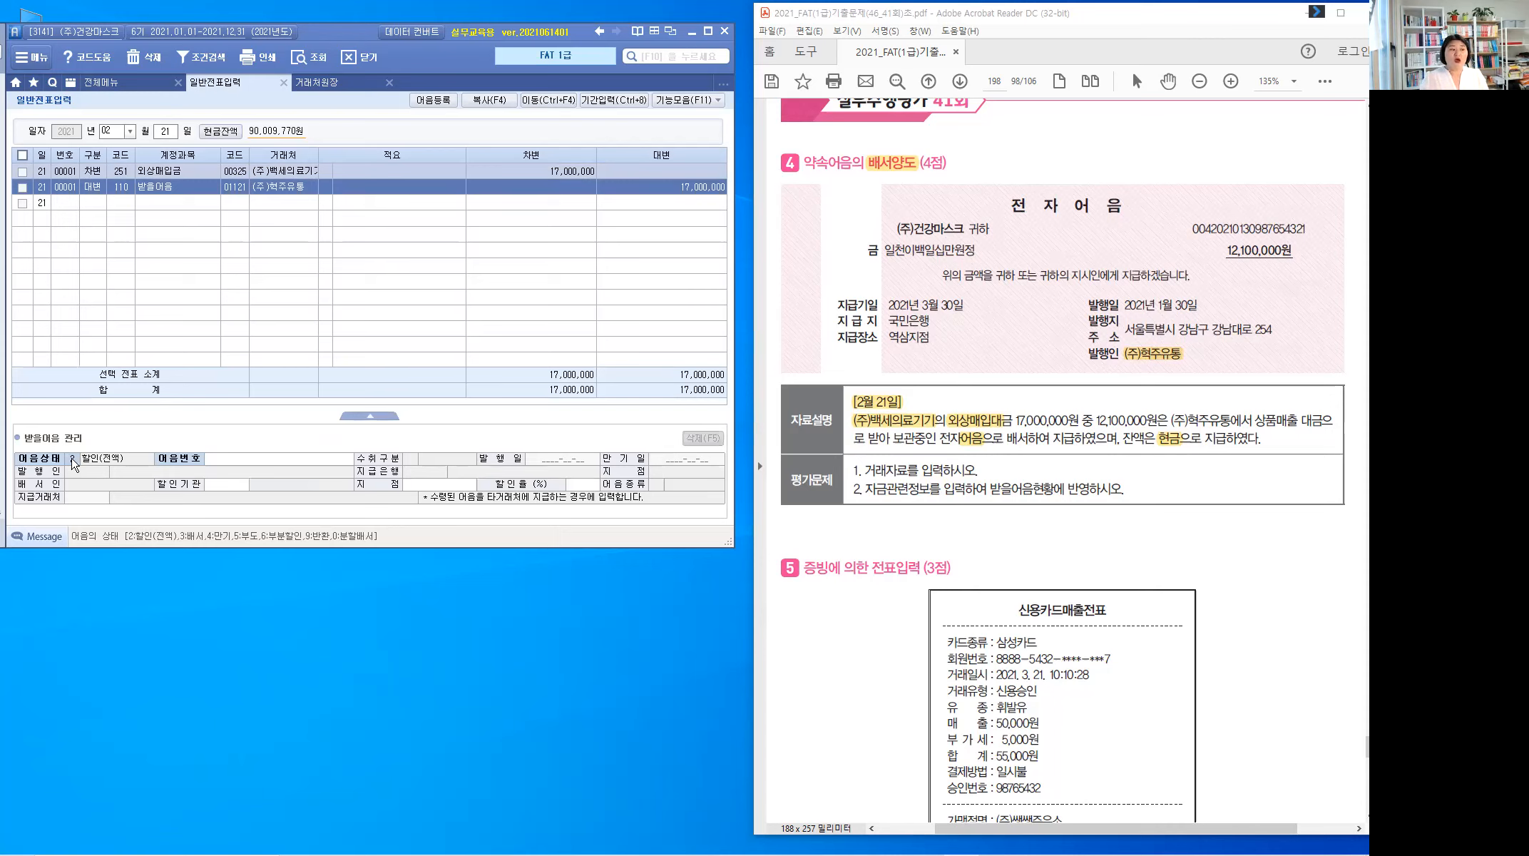
pyautogui.press('ctrl')
pyautogui.write('3')
pyautogui.press('Return')
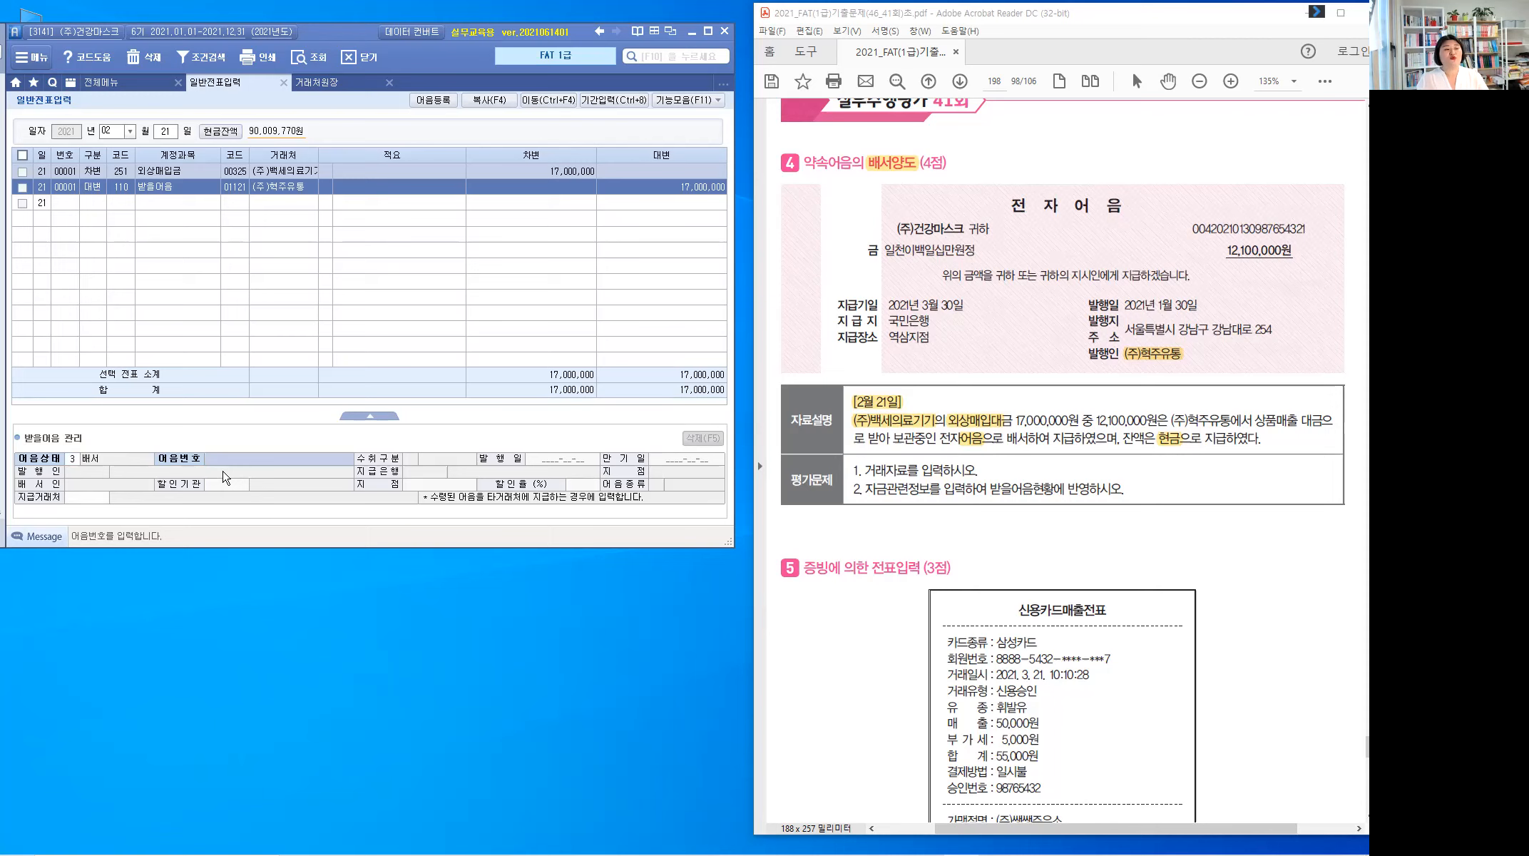
pyautogui.press('F2')
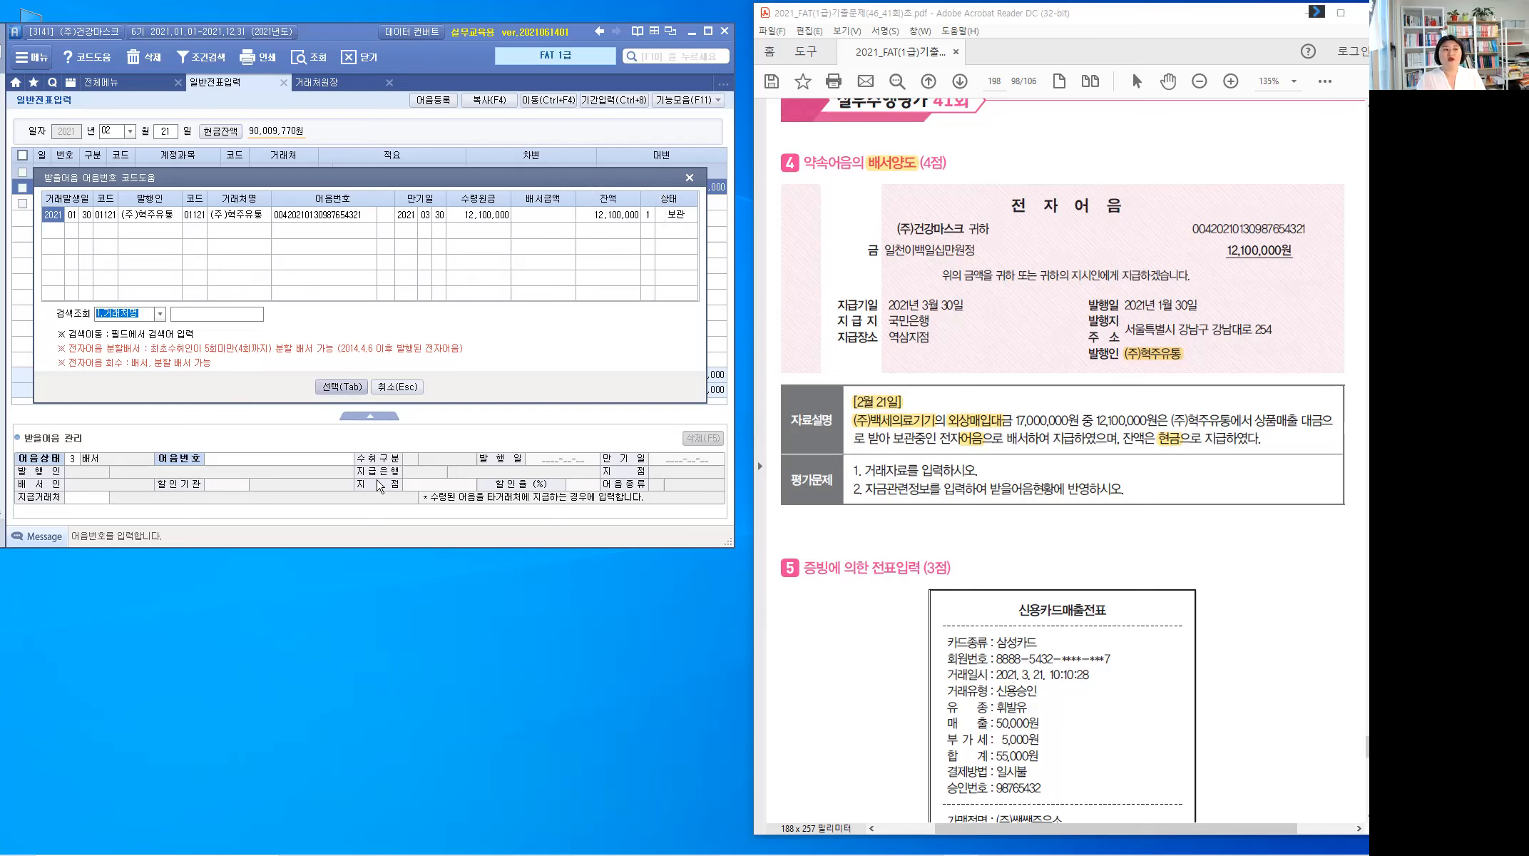
pyautogui.press('Tab')
pyautogui.click(259, 462)
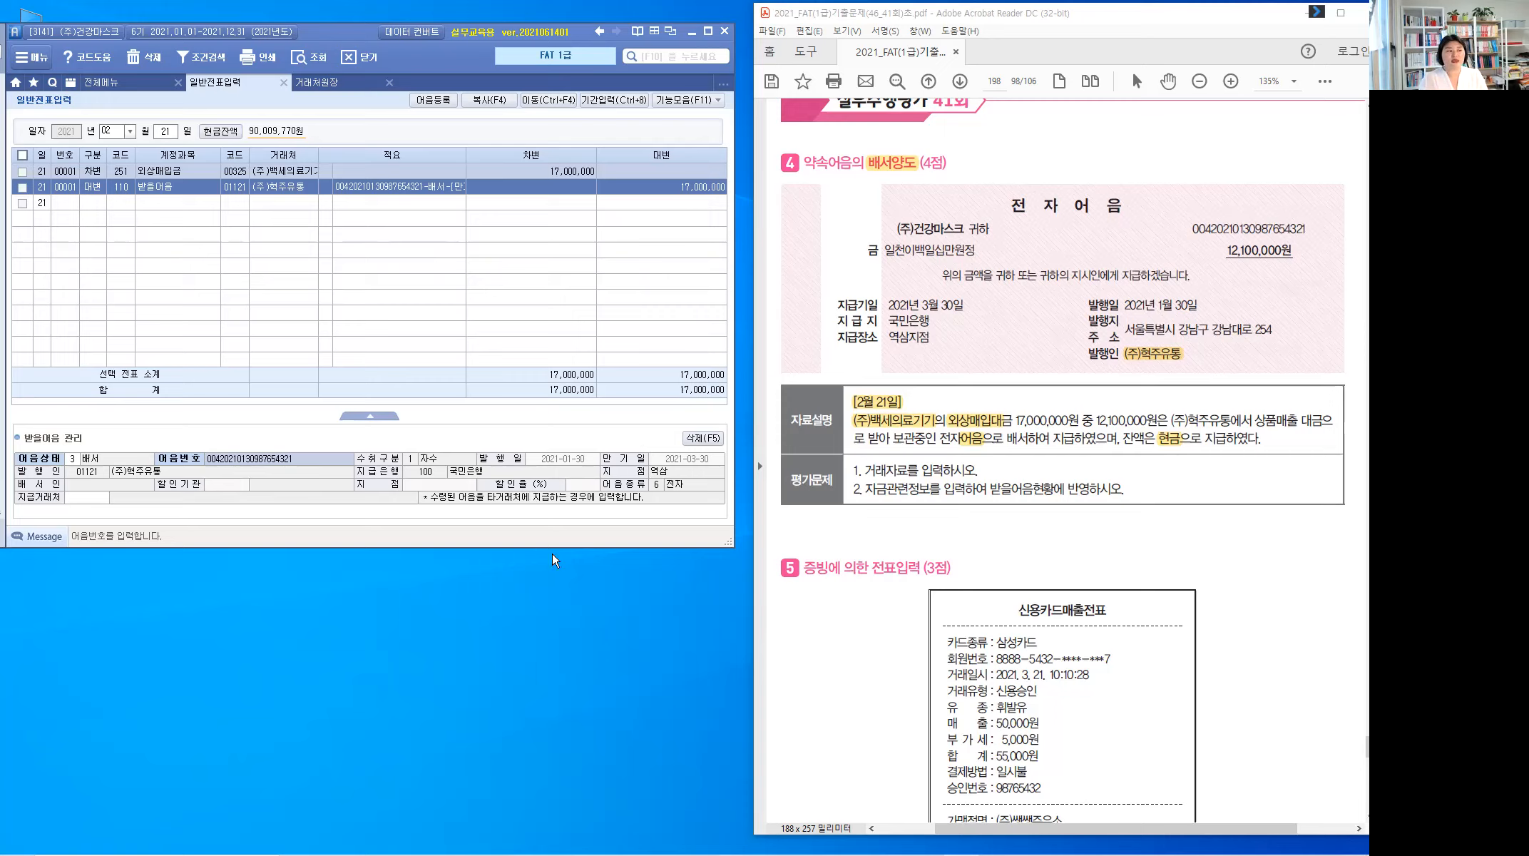
# Step: Set the note's 지급거래처 to 00325 (주)백세의료기기 by searching 백세
pyautogui.click(89, 499)
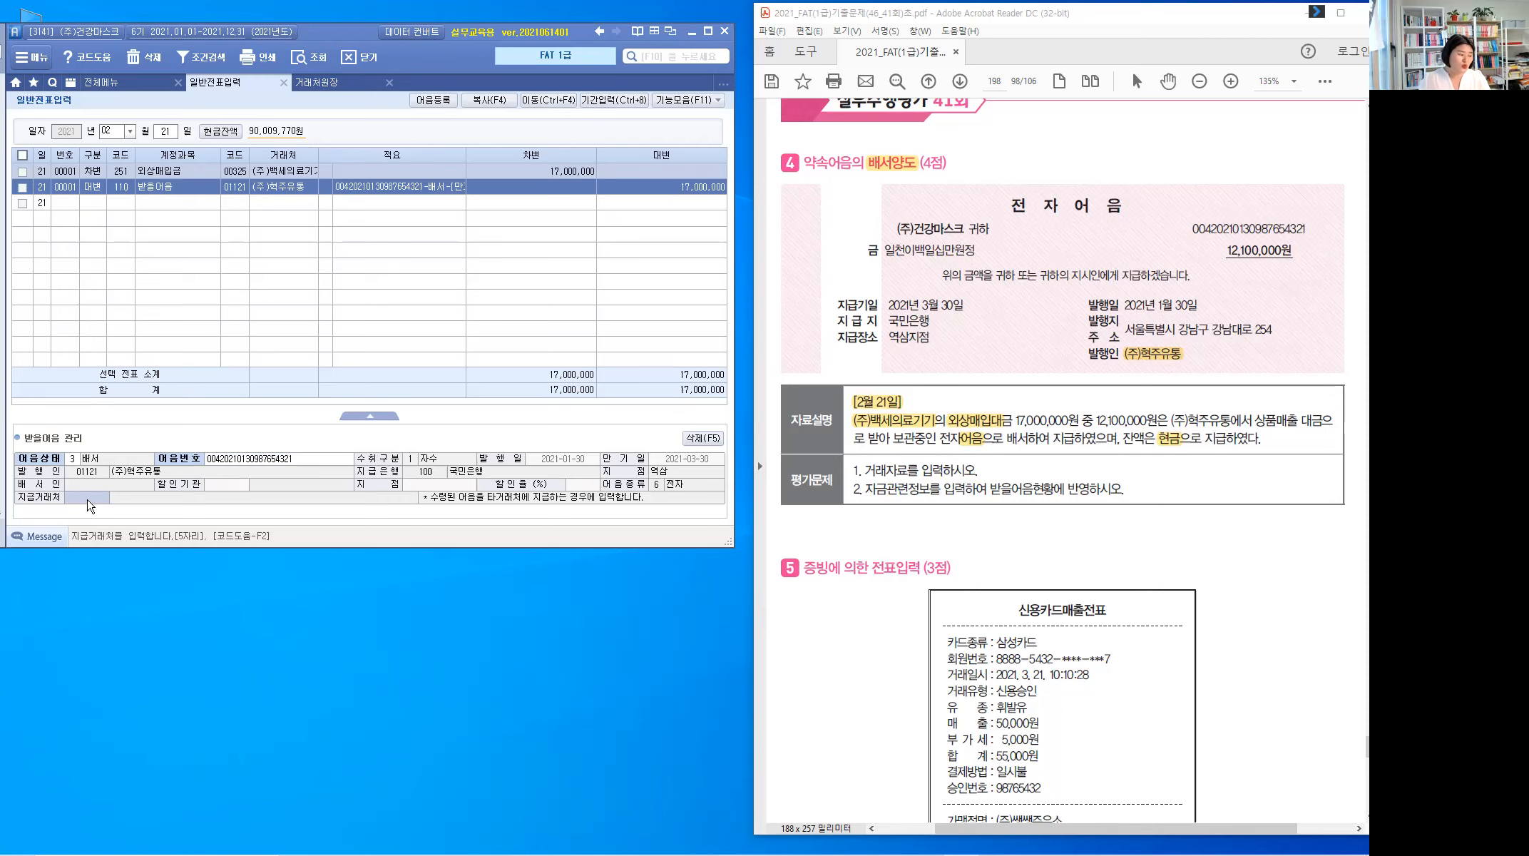
pyautogui.press('F2')
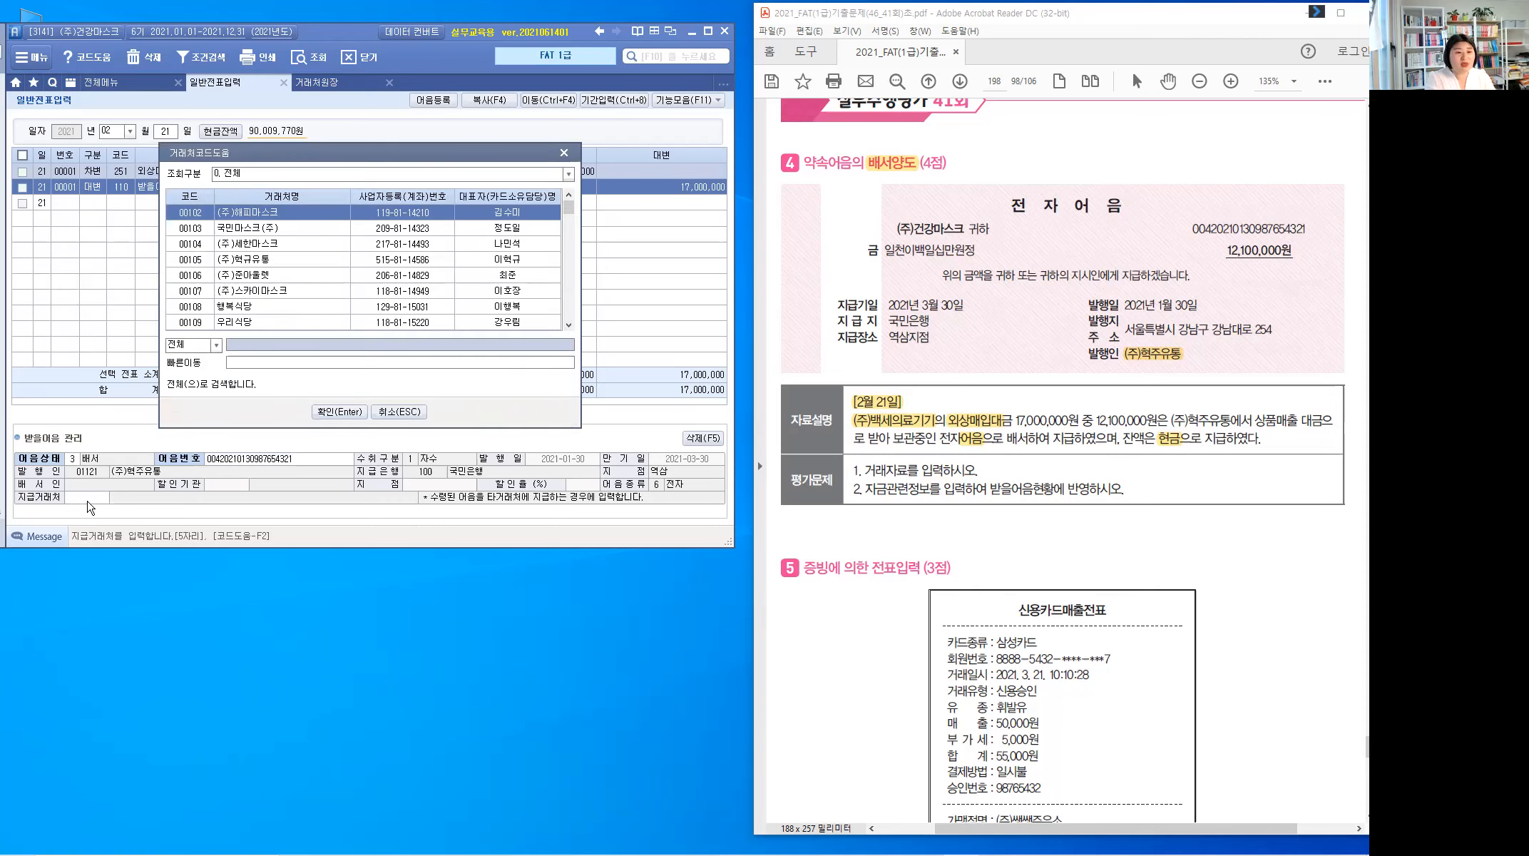
pyautogui.write('ㅎ')
pyautogui.press('BackSpace')
pyautogui.write('백세')
pyautogui.press('Return')
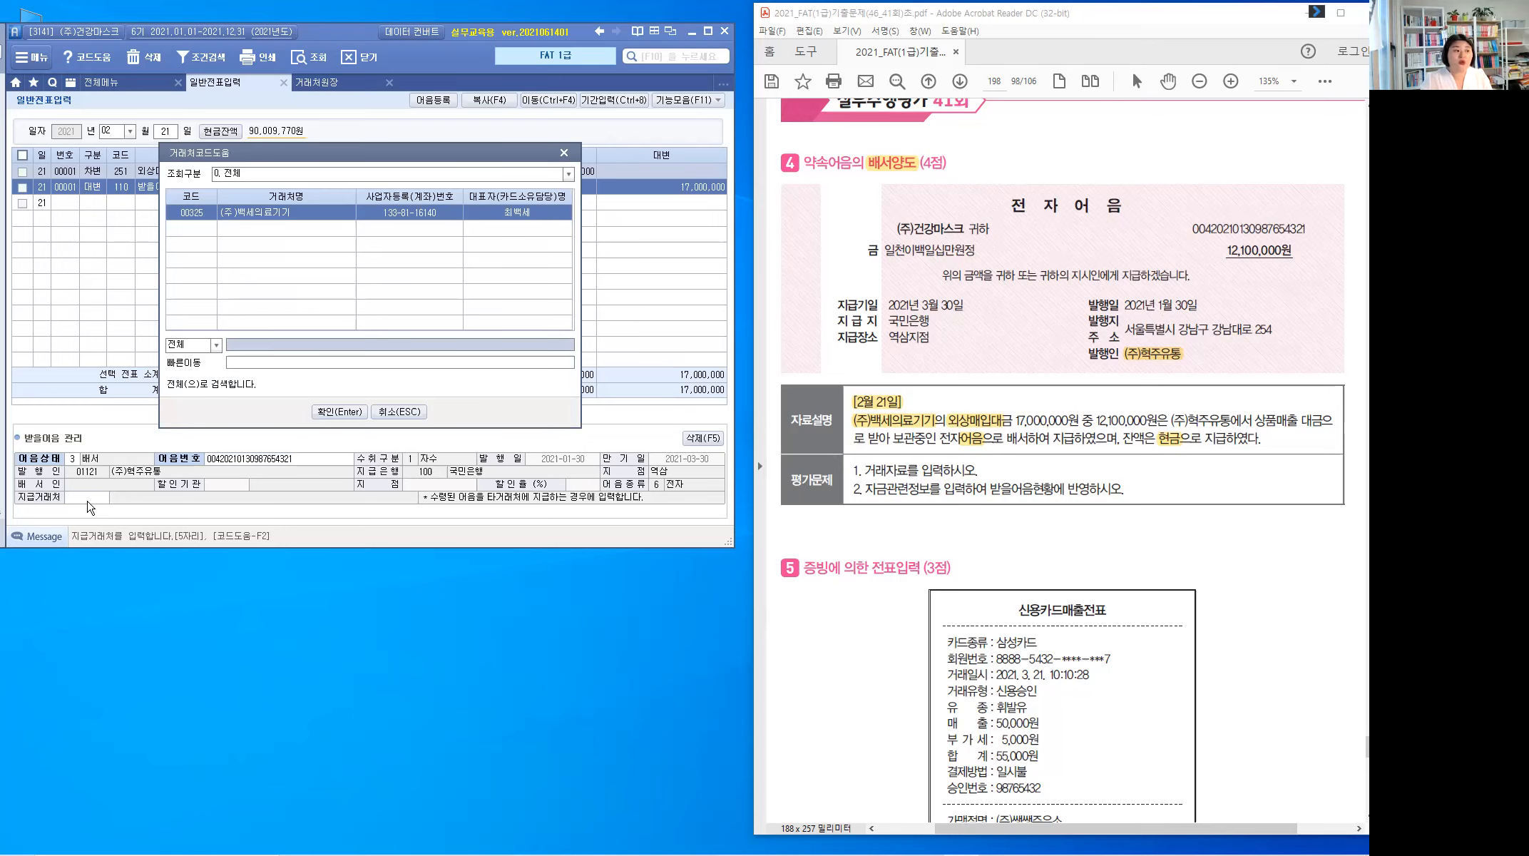
pyautogui.press('Return')
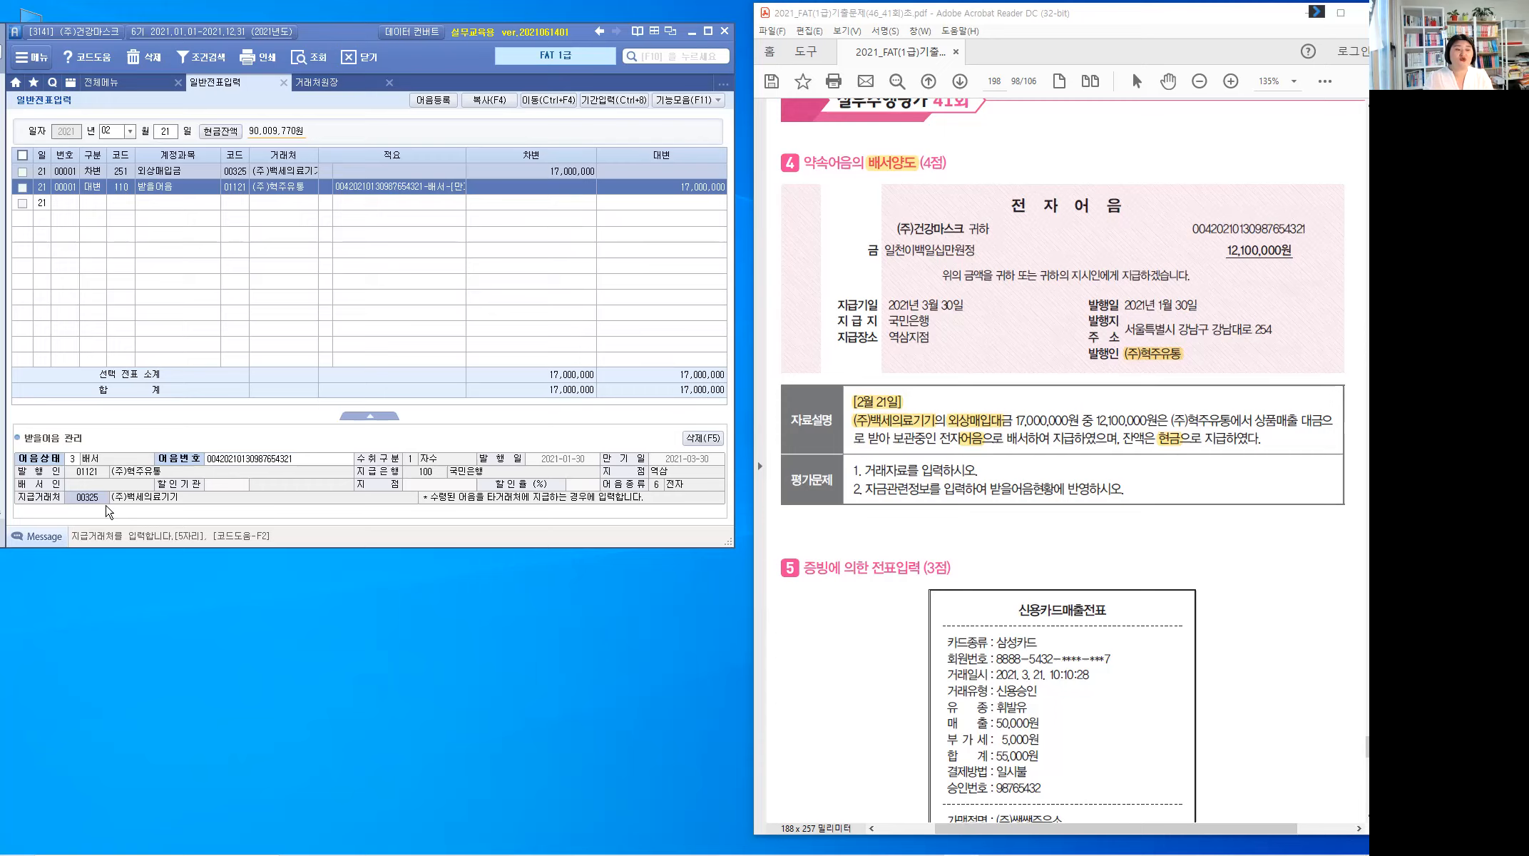
pyautogui.press('Return')
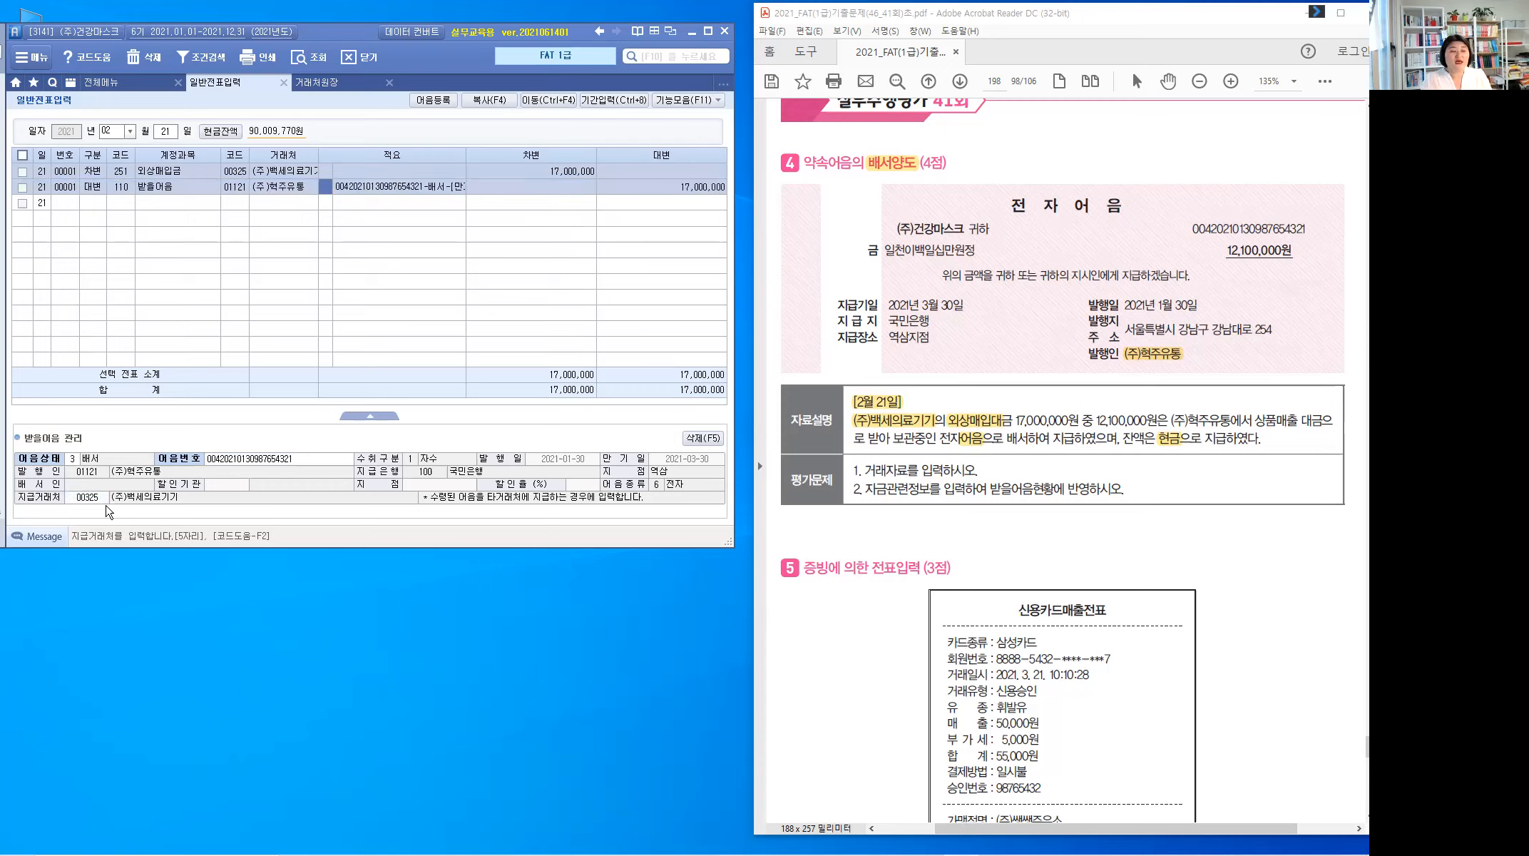
# Step: Credit 받을어음 12,100,000 and add a 101 현금 credit of 4,900,000 to balance at 17,000,000
pyautogui.press('Return')
pyautogui.press('Return')
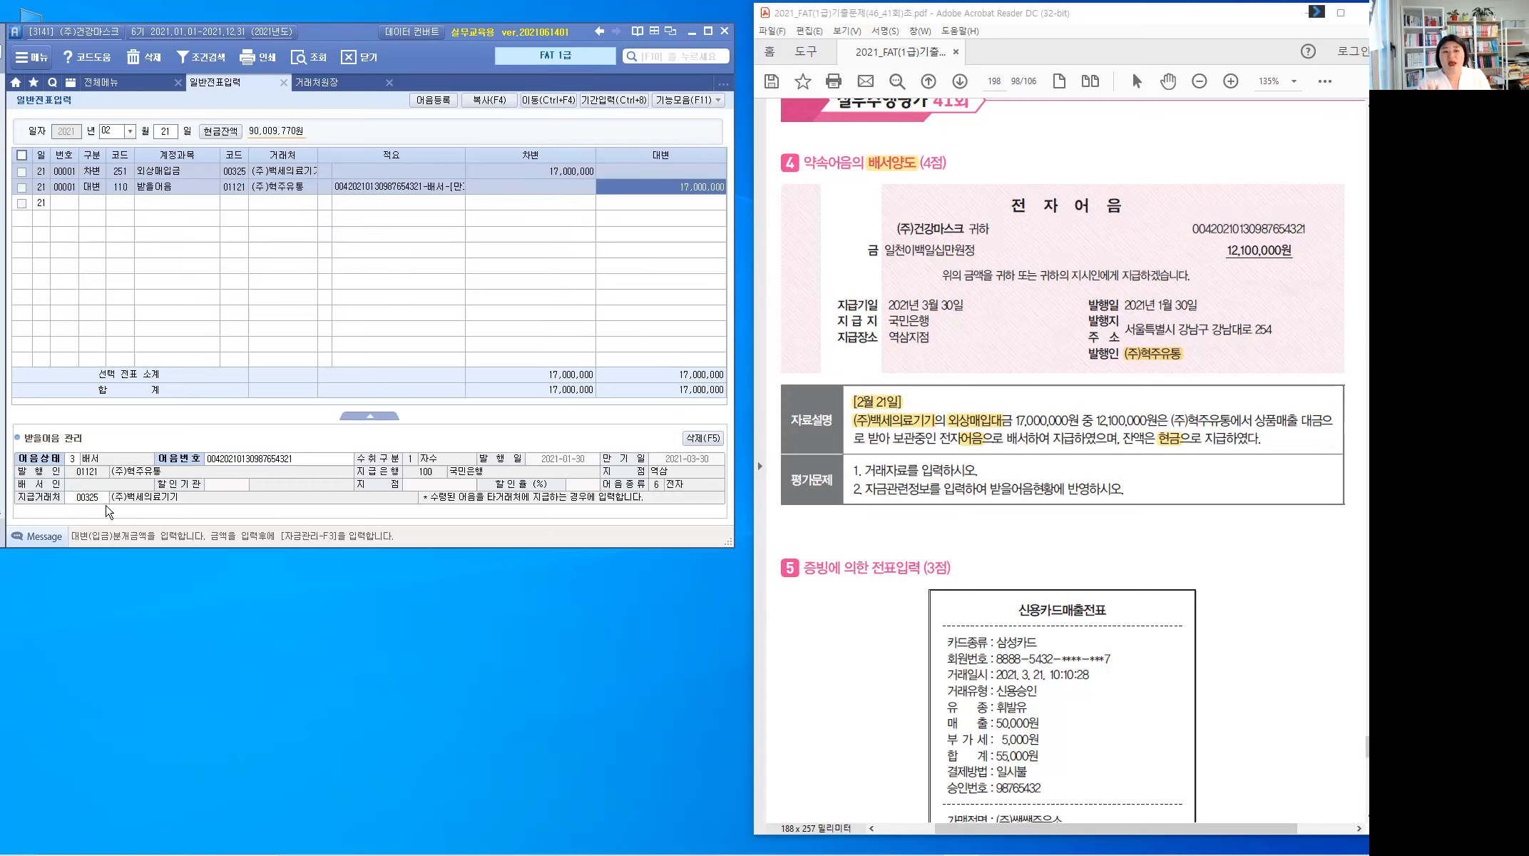
pyautogui.write('12,100,000')
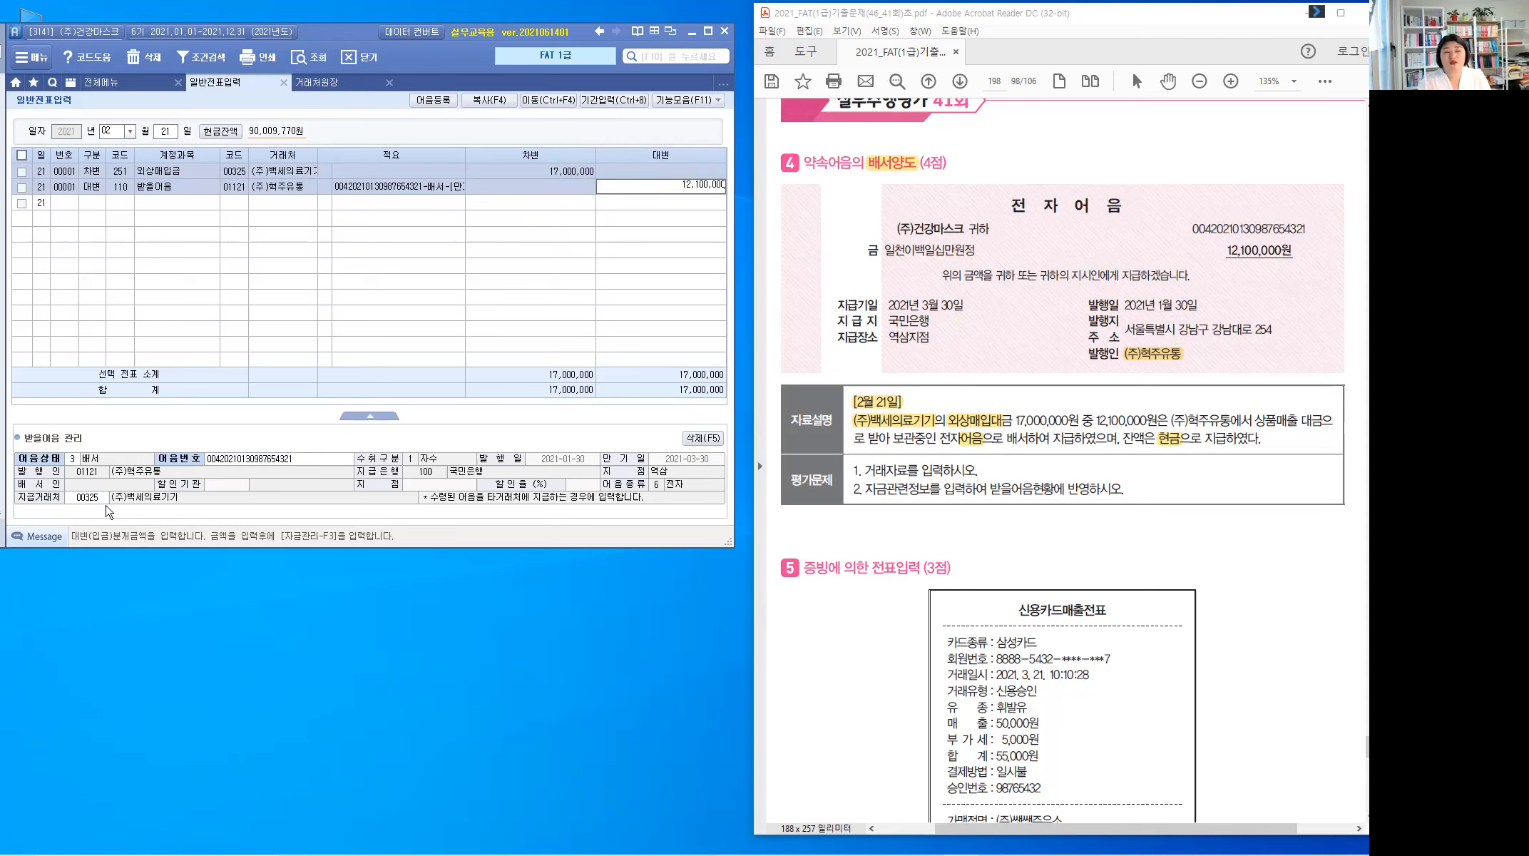
pyautogui.press('Return')
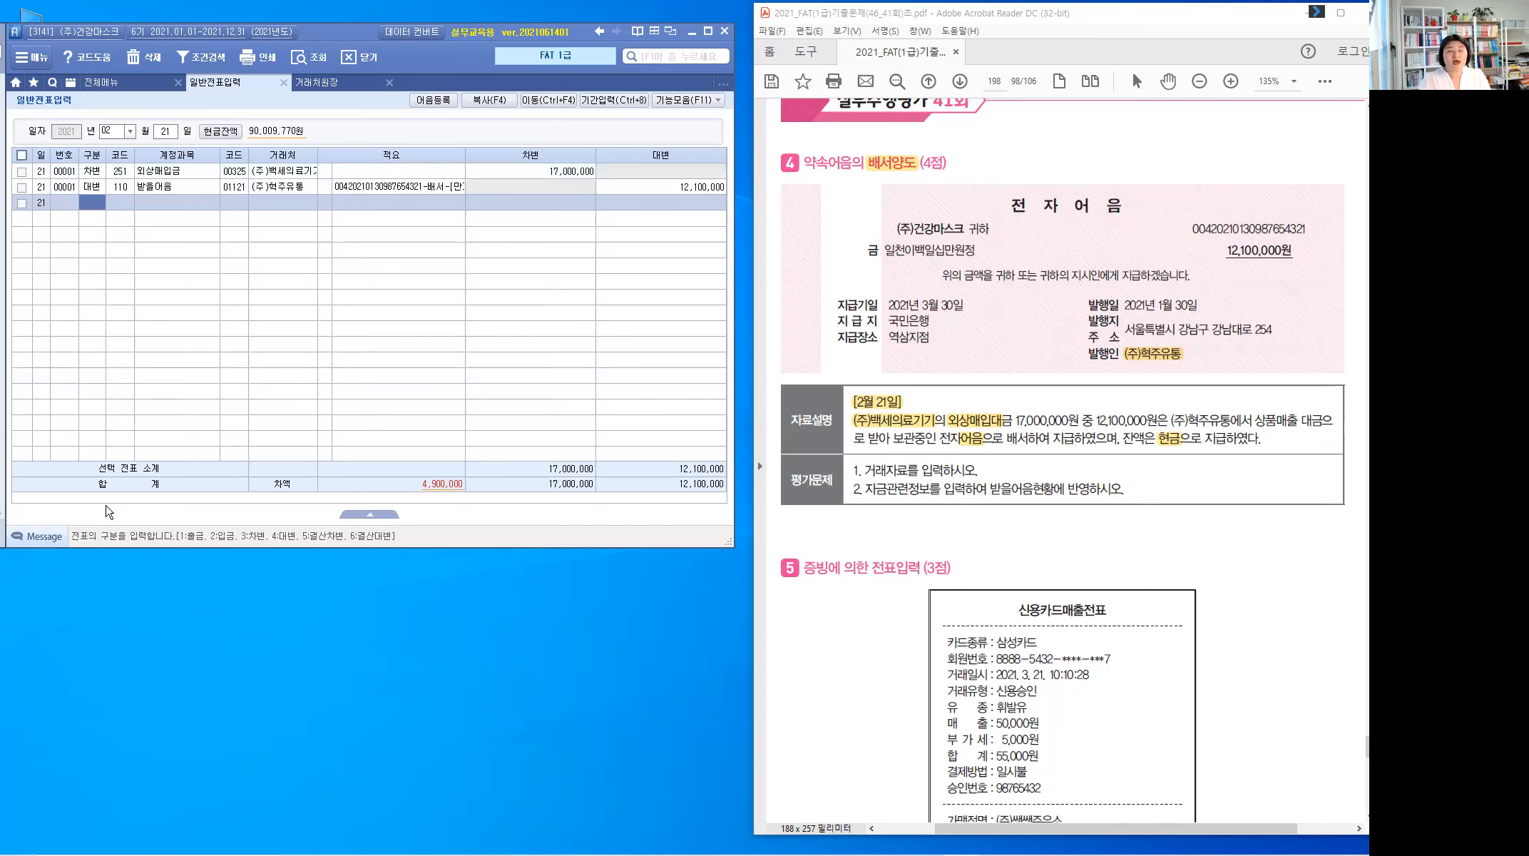
pyautogui.press('4')
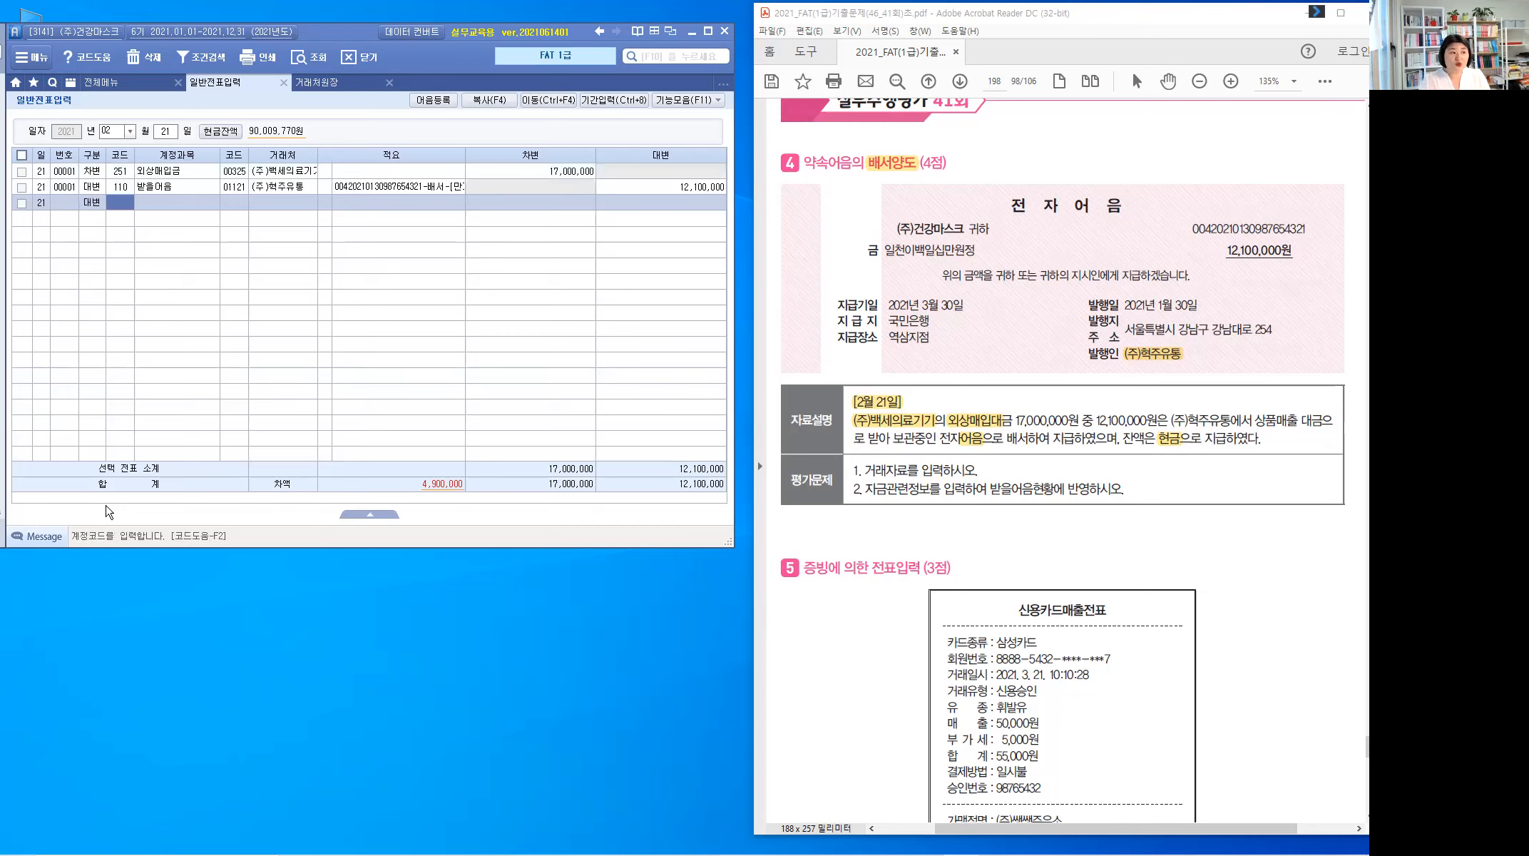
pyautogui.write('101')
pyautogui.press('Return')
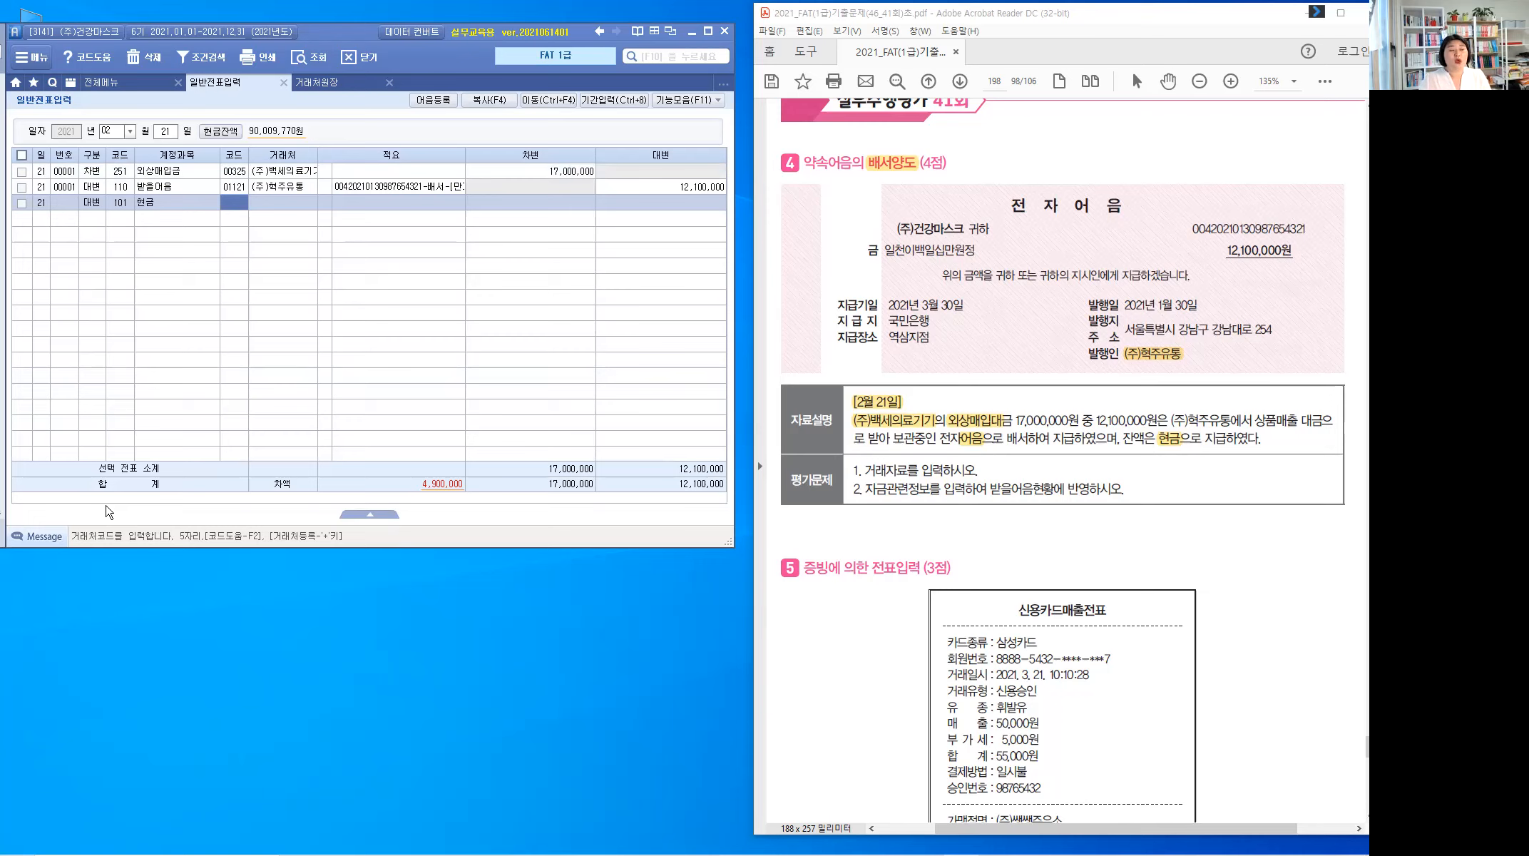
pyautogui.press('Return')
pyautogui.press('Return')
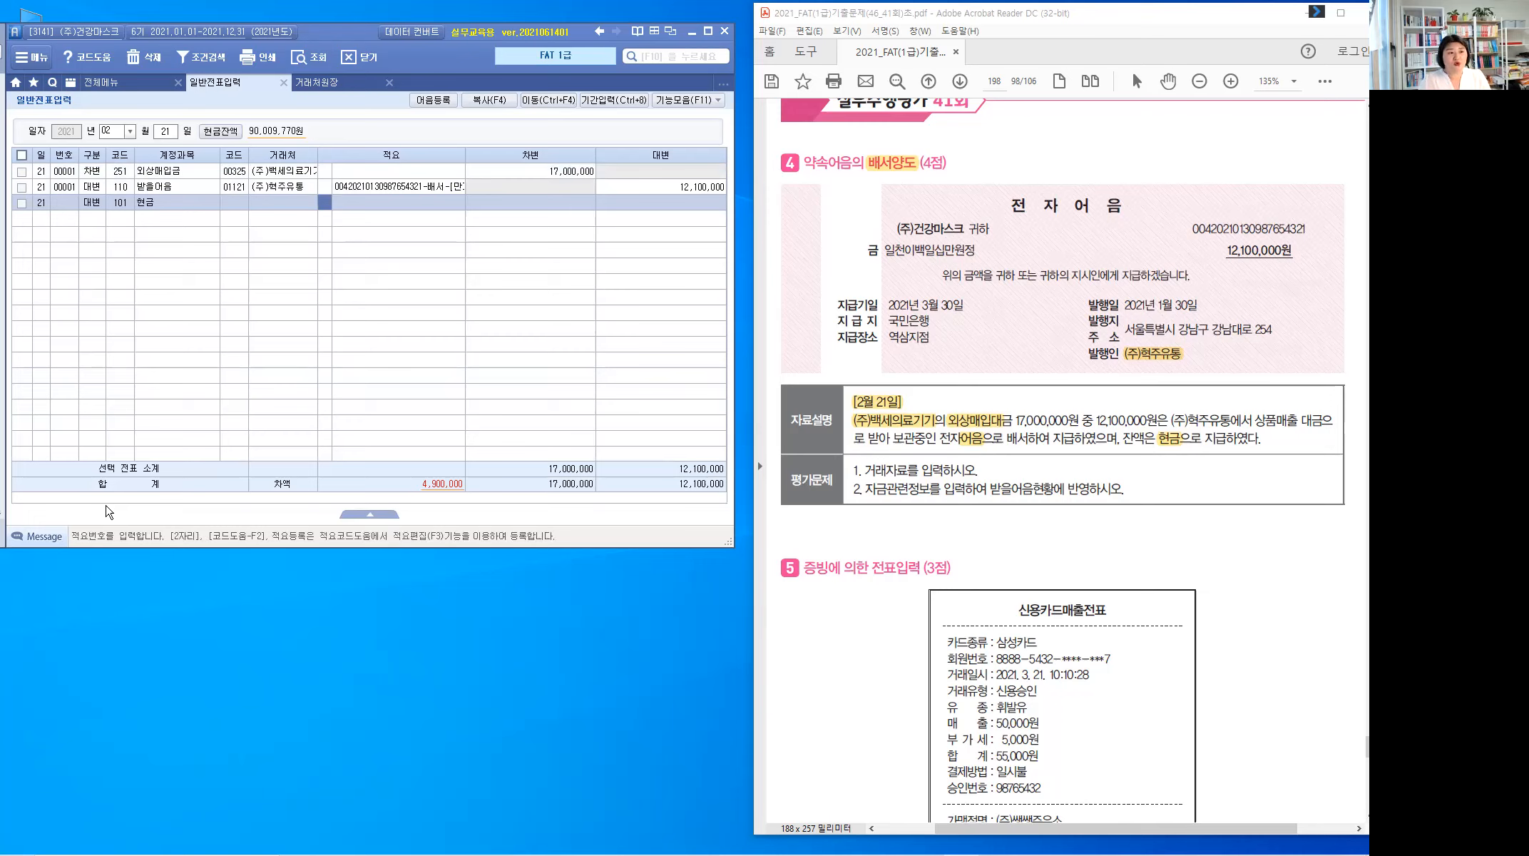
pyautogui.press('Return')
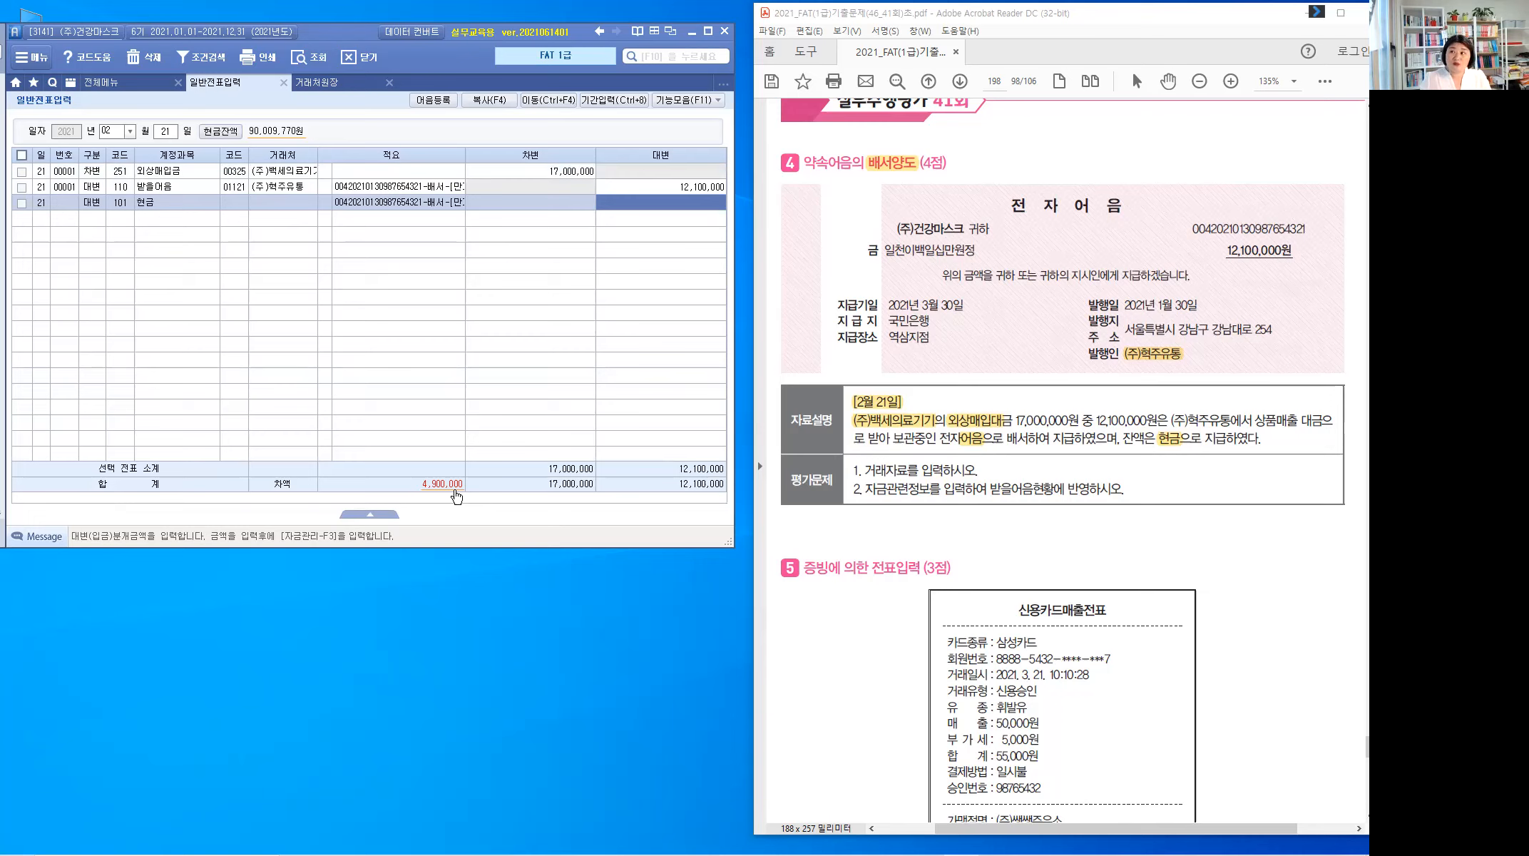
pyautogui.click(691, 209)
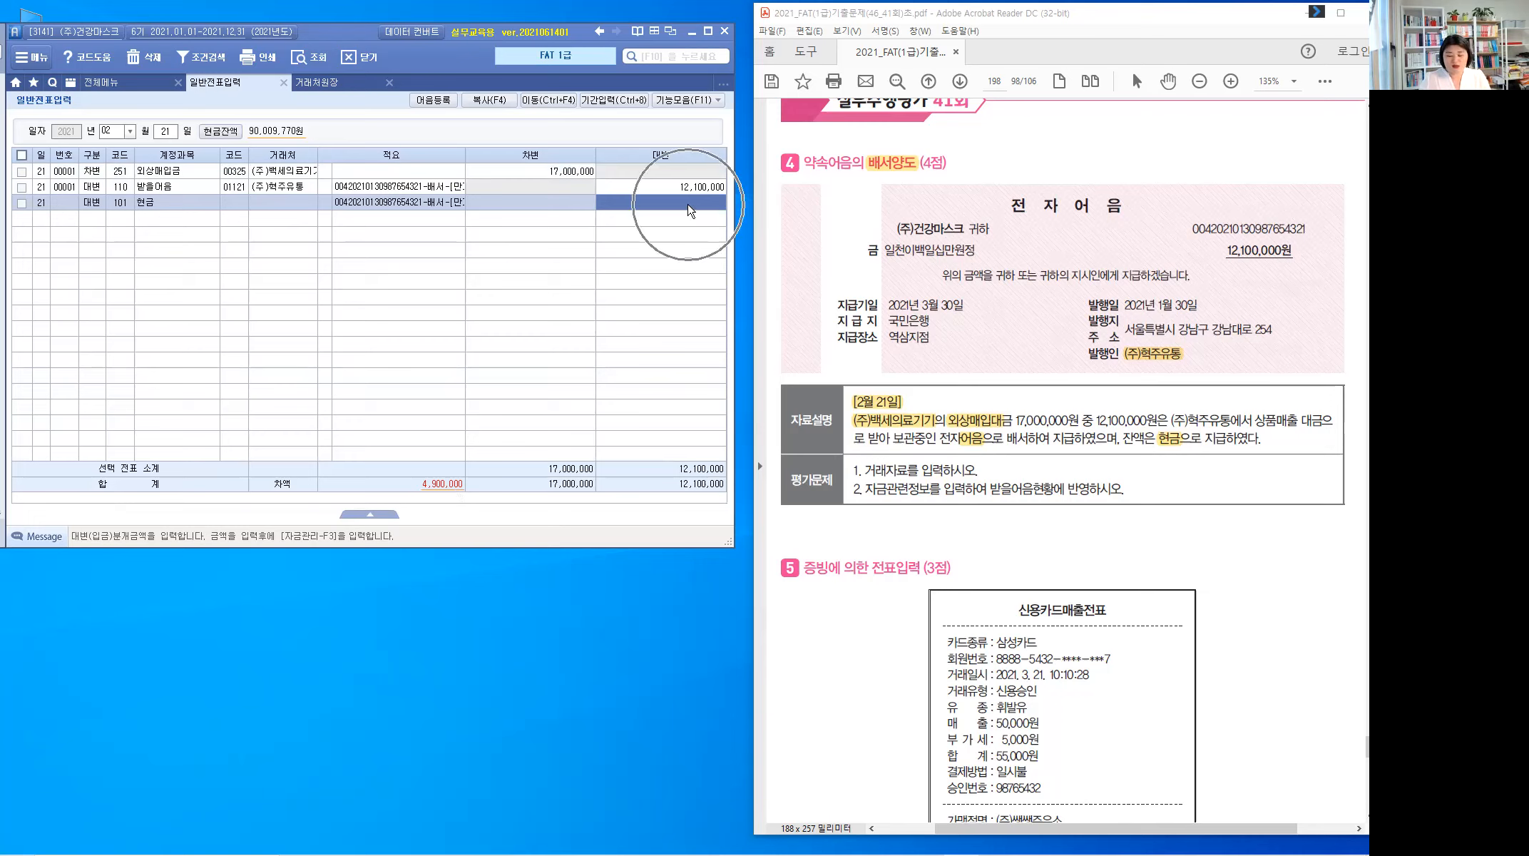
pyautogui.write('4,9')
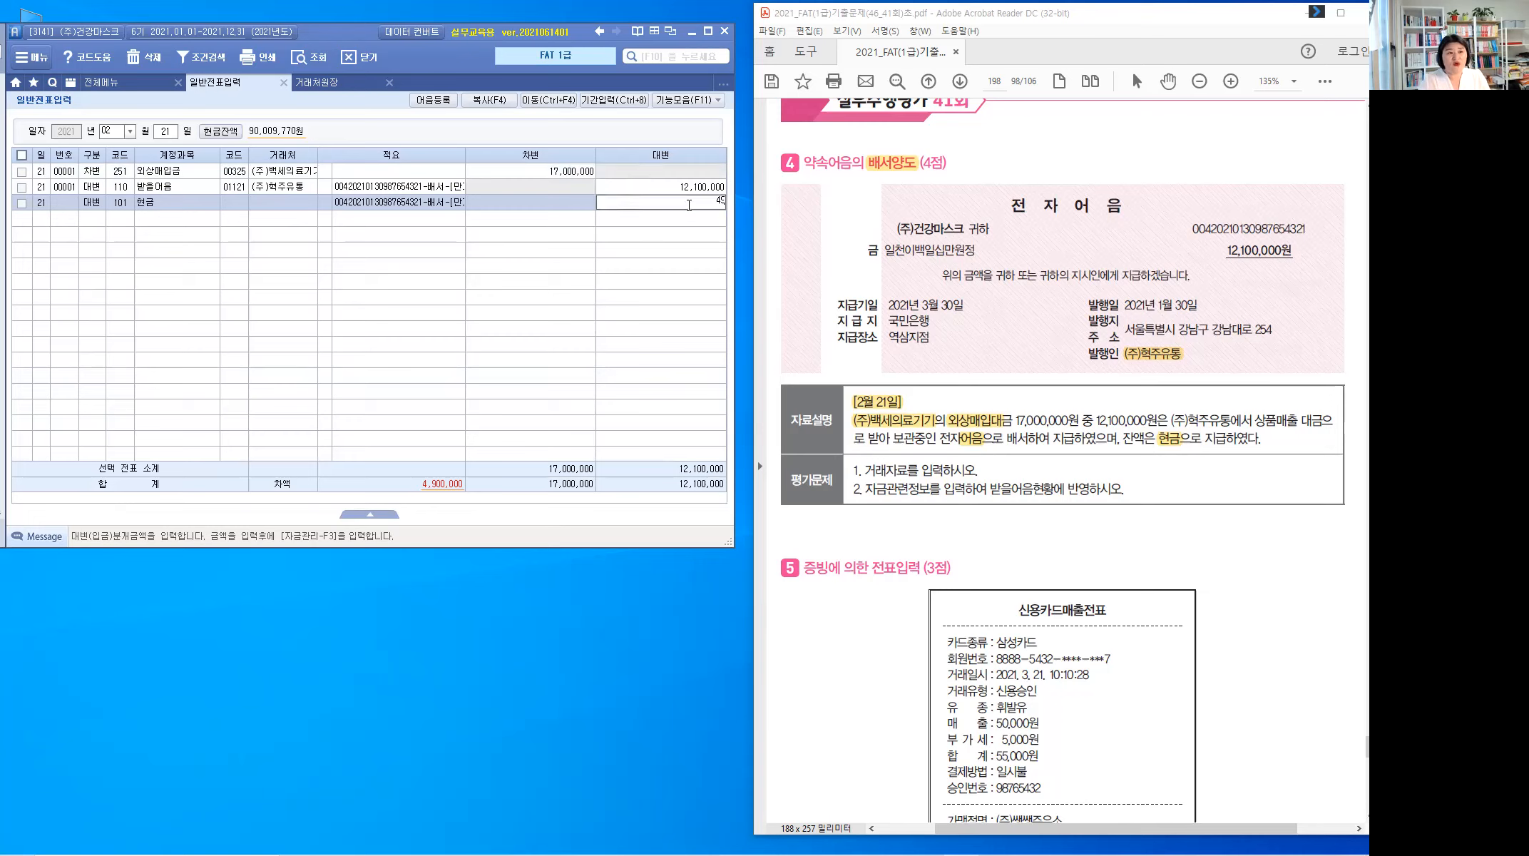
pyautogui.write('00,000')
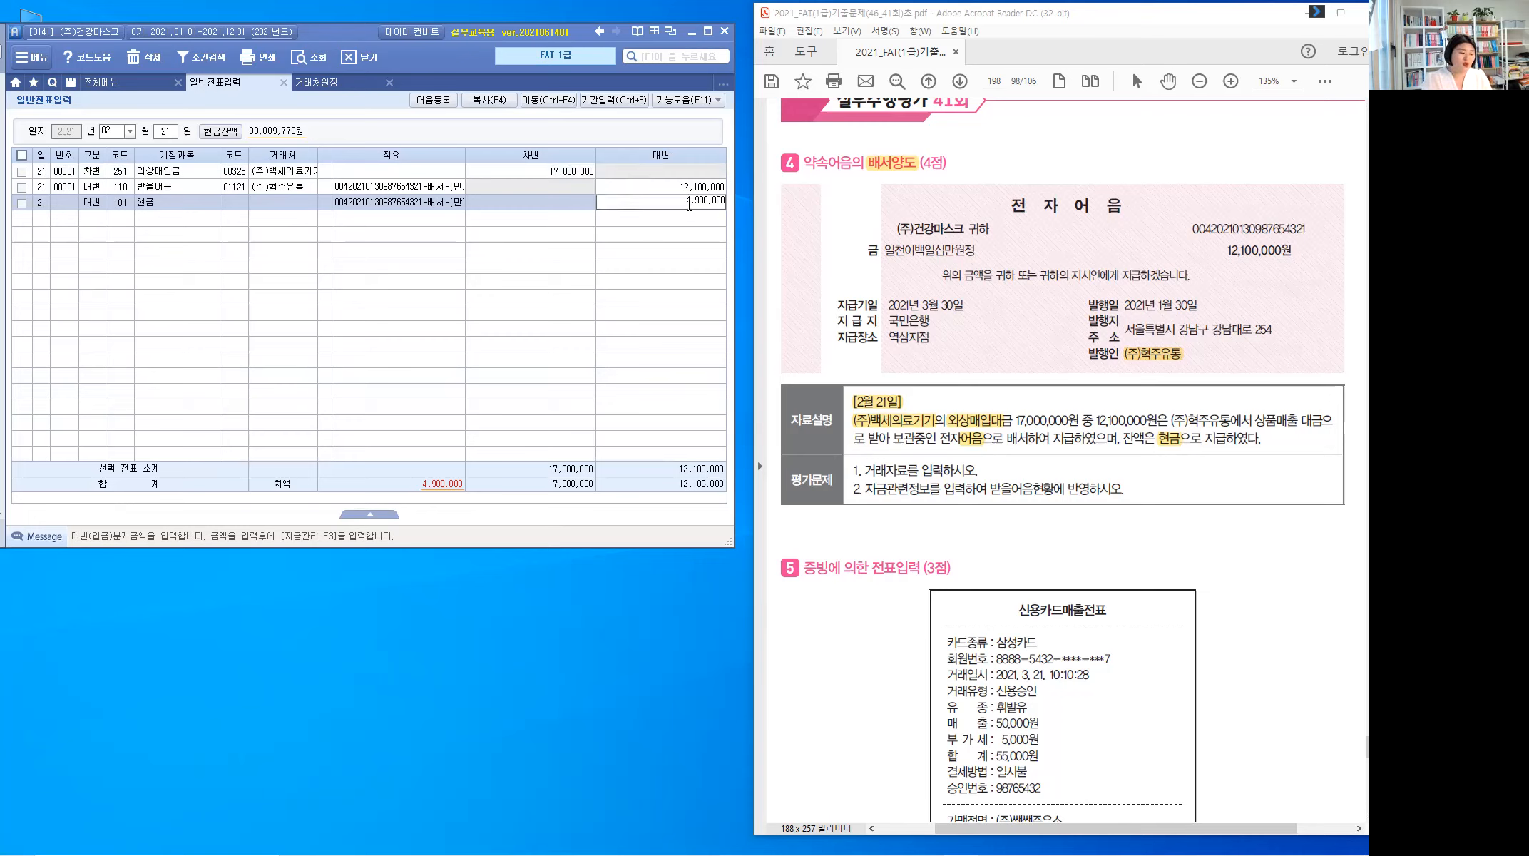
pyautogui.press('Return')
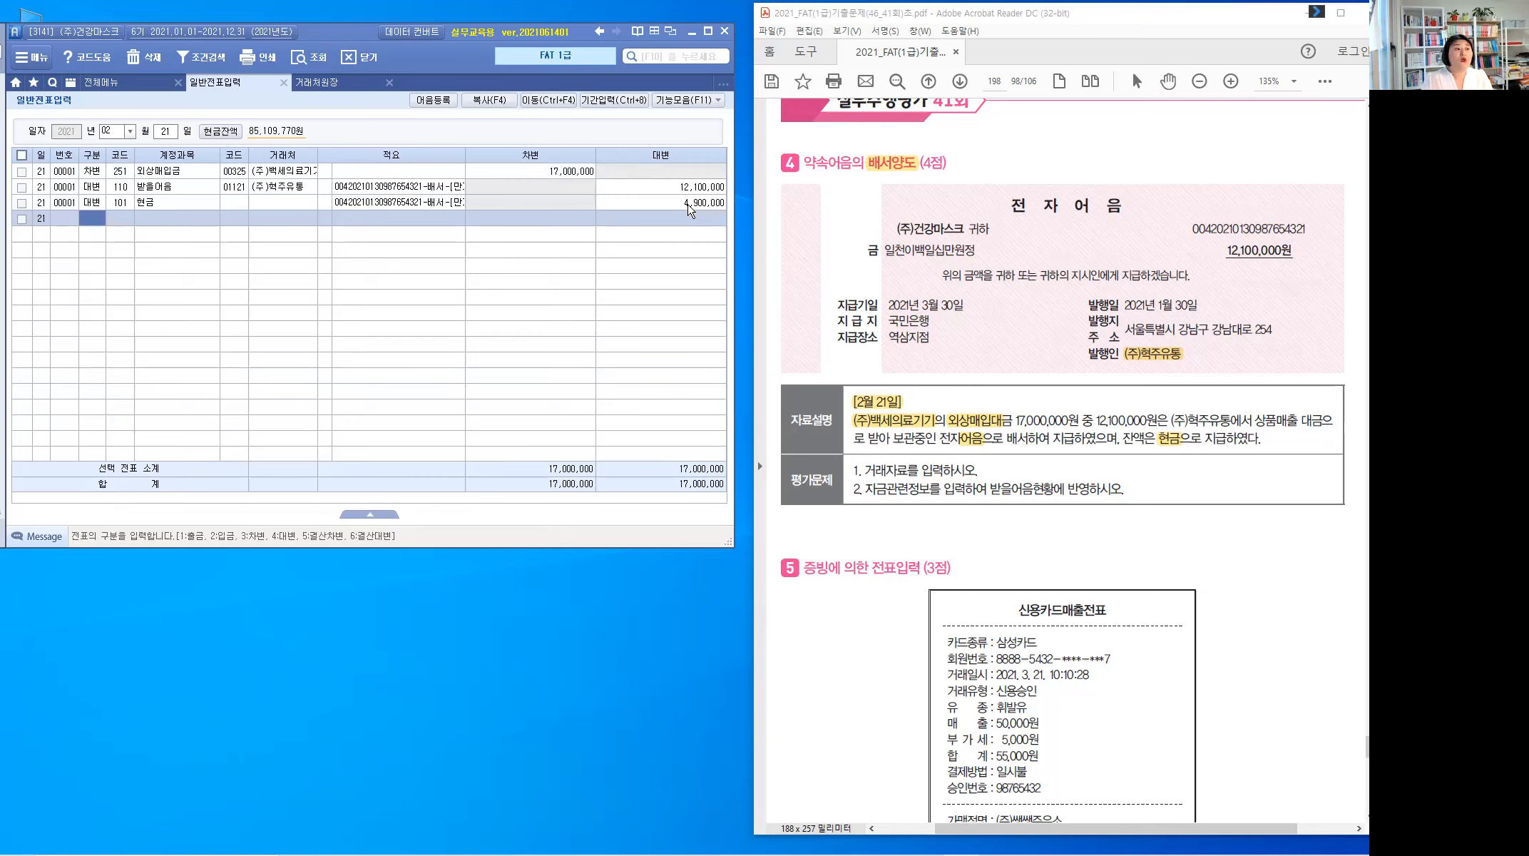
pyautogui.press('Up')
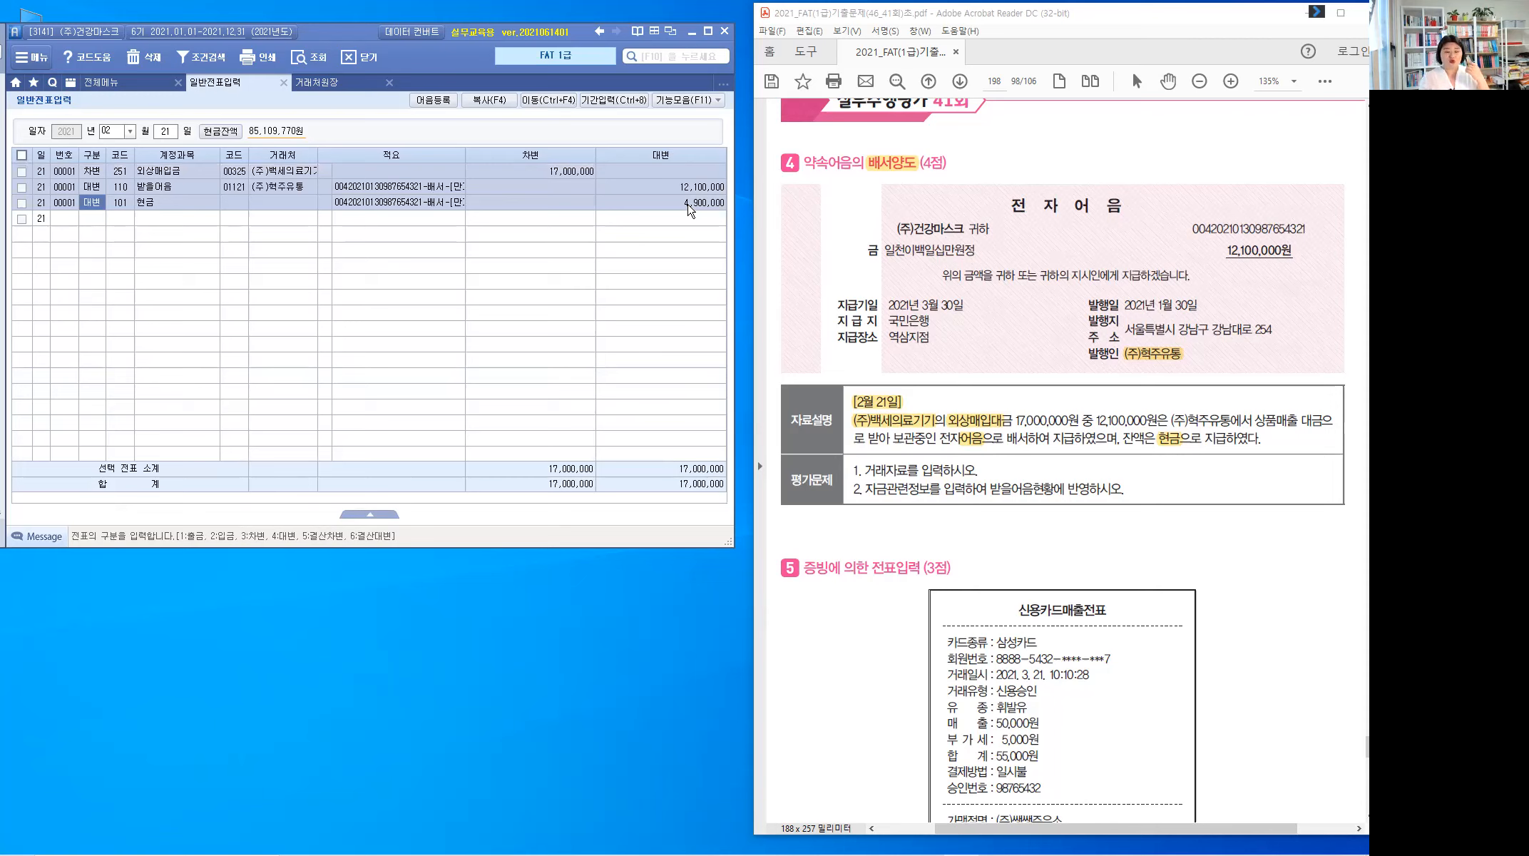
# Step: Return to the 받을어음 line and check its note status is 3 배서
pyautogui.press('Up')
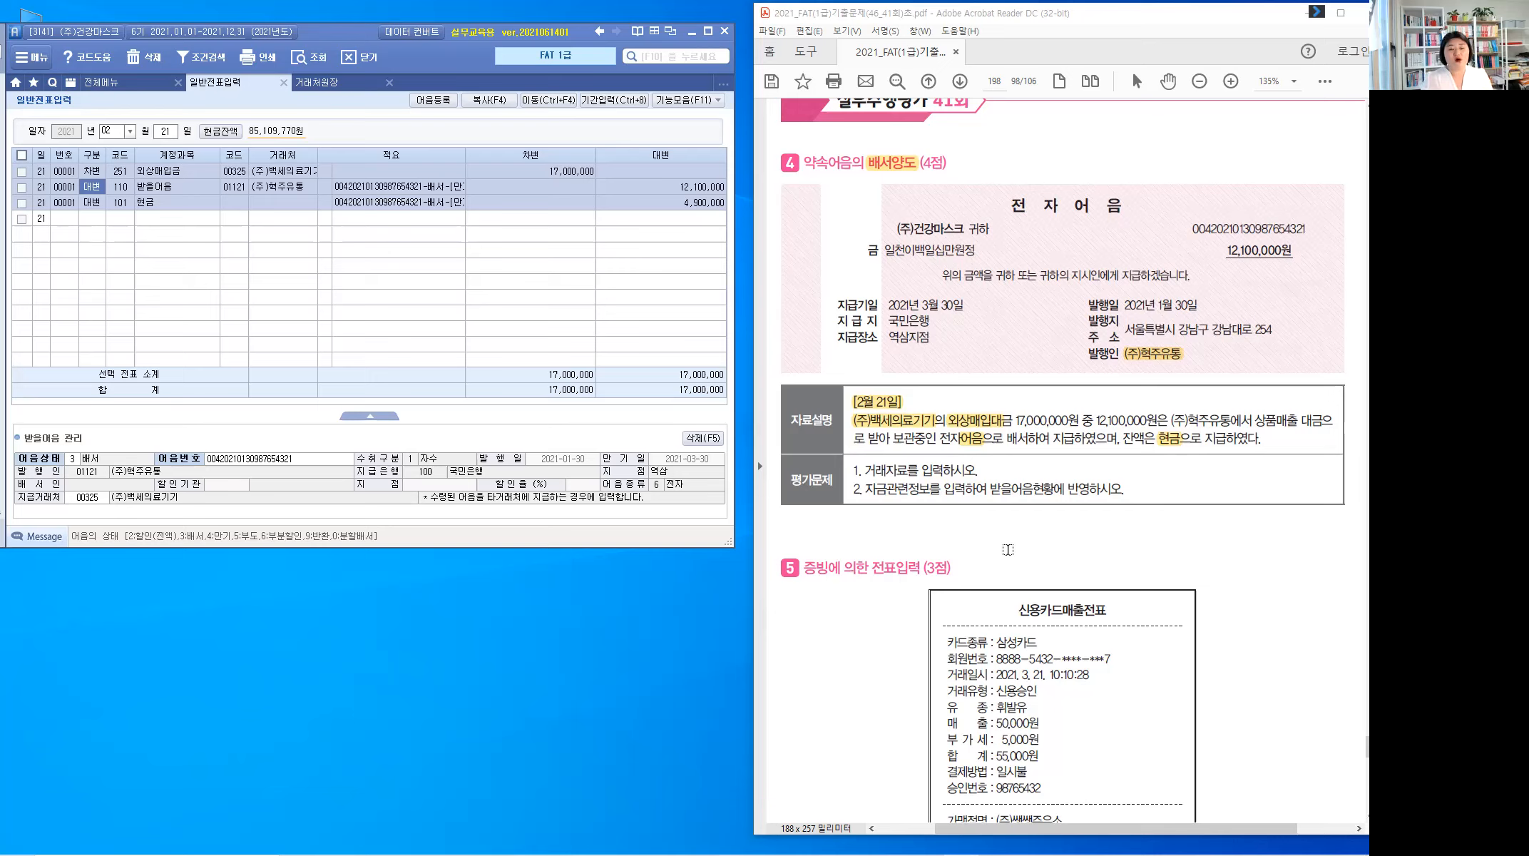
pyautogui.click(73, 461)
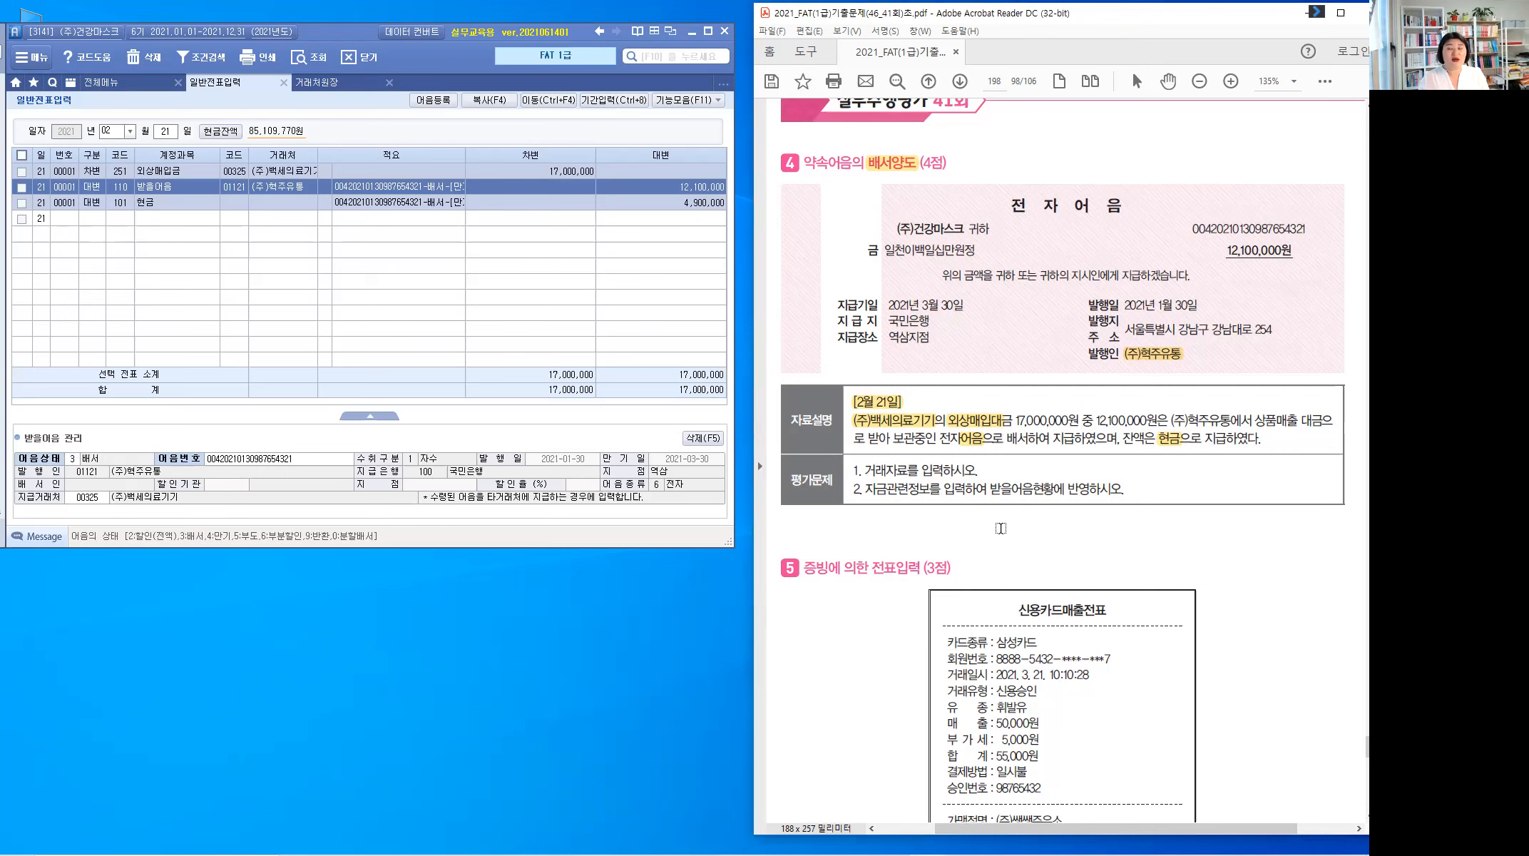
# Step: Scroll to problem 5 and highlight 삼성카드, 3. 21., 55,000원 and 주유 on the receipt
pyautogui.scroll(-3, 992, 527)
pyautogui.scroll(-6, 982, 526)
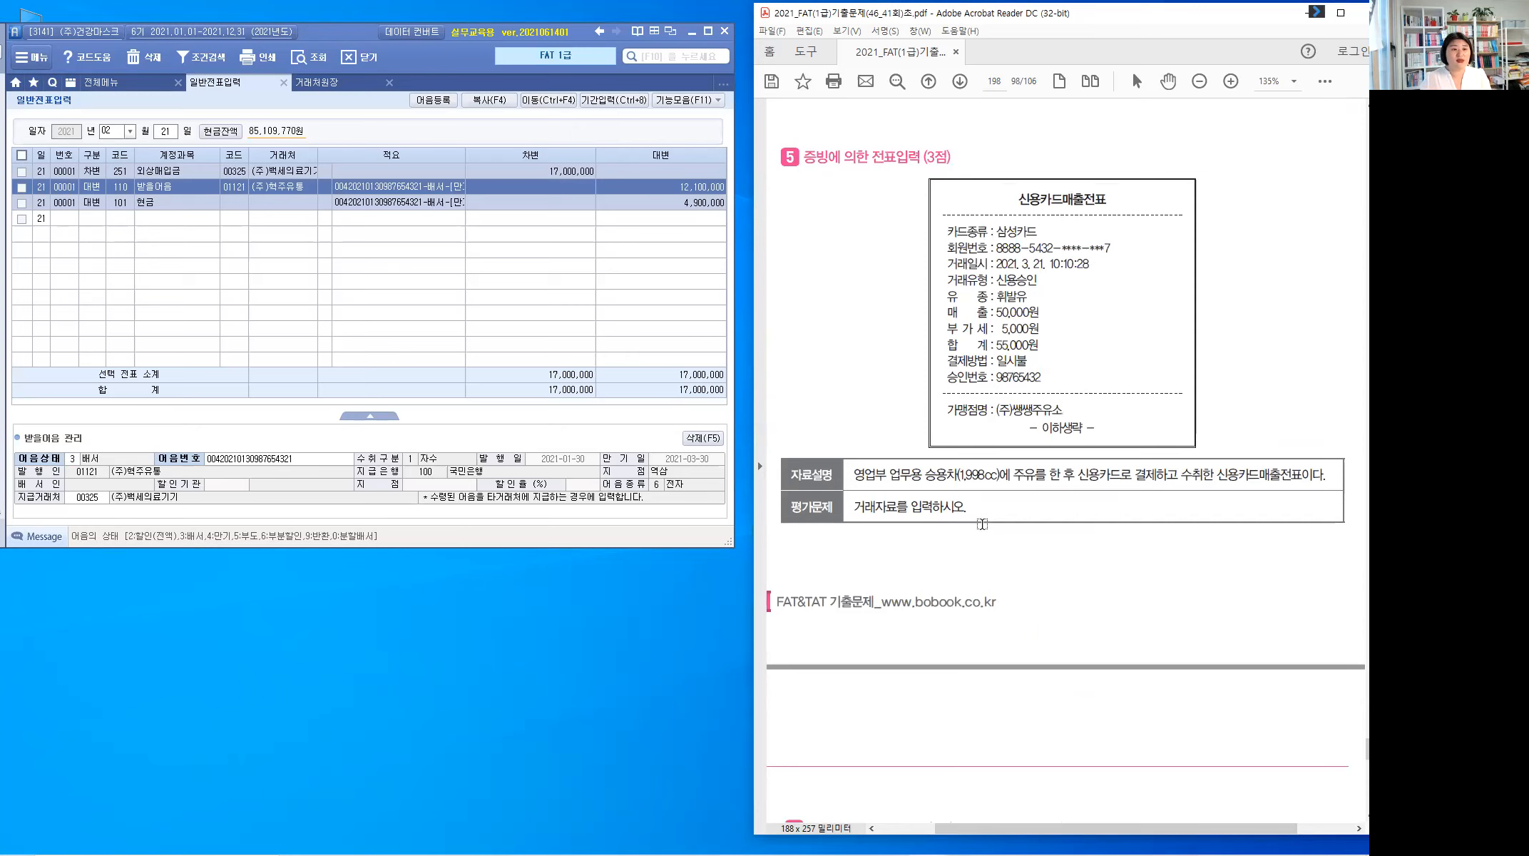
pyautogui.scroll(-1, 998, 514)
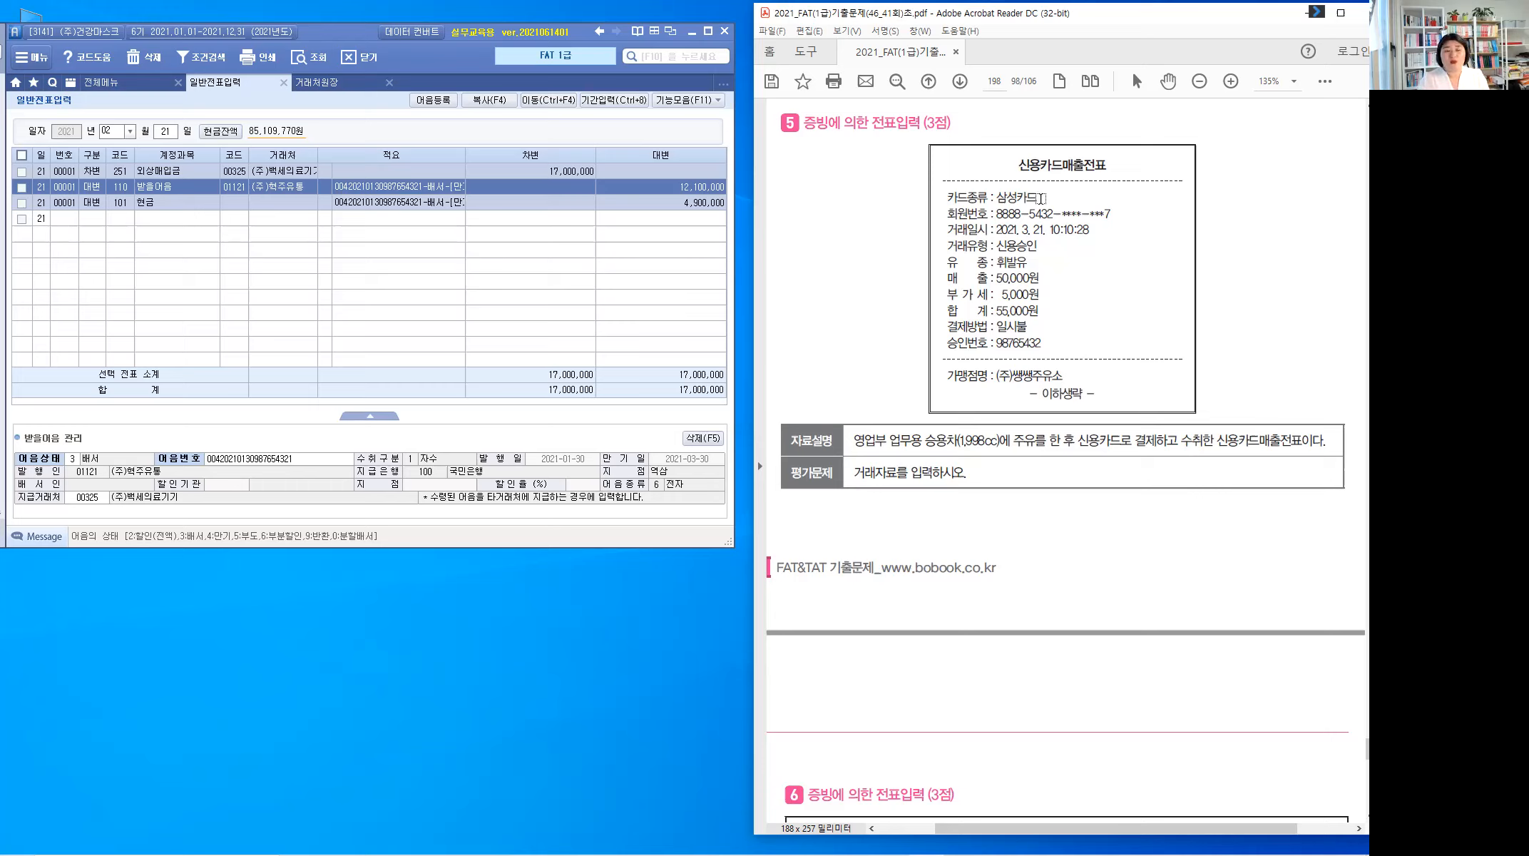
pyautogui.moveTo(1041, 198); pyautogui.dragTo(995, 200)
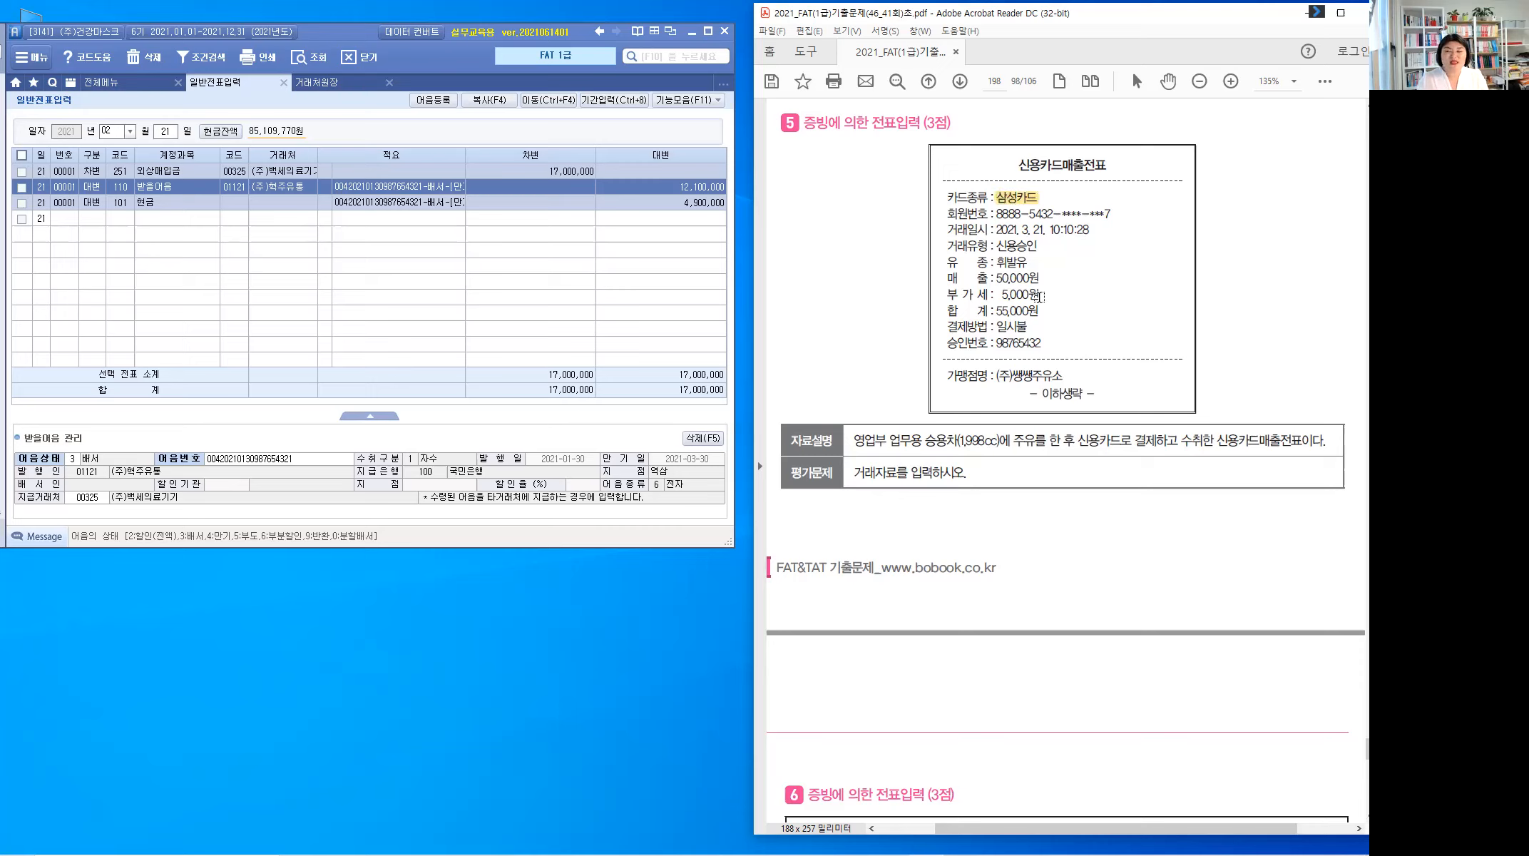
pyautogui.moveTo(1044, 227); pyautogui.dragTo(1020, 229)
pyautogui.moveTo(1047, 306); pyautogui.dragTo(995, 308)
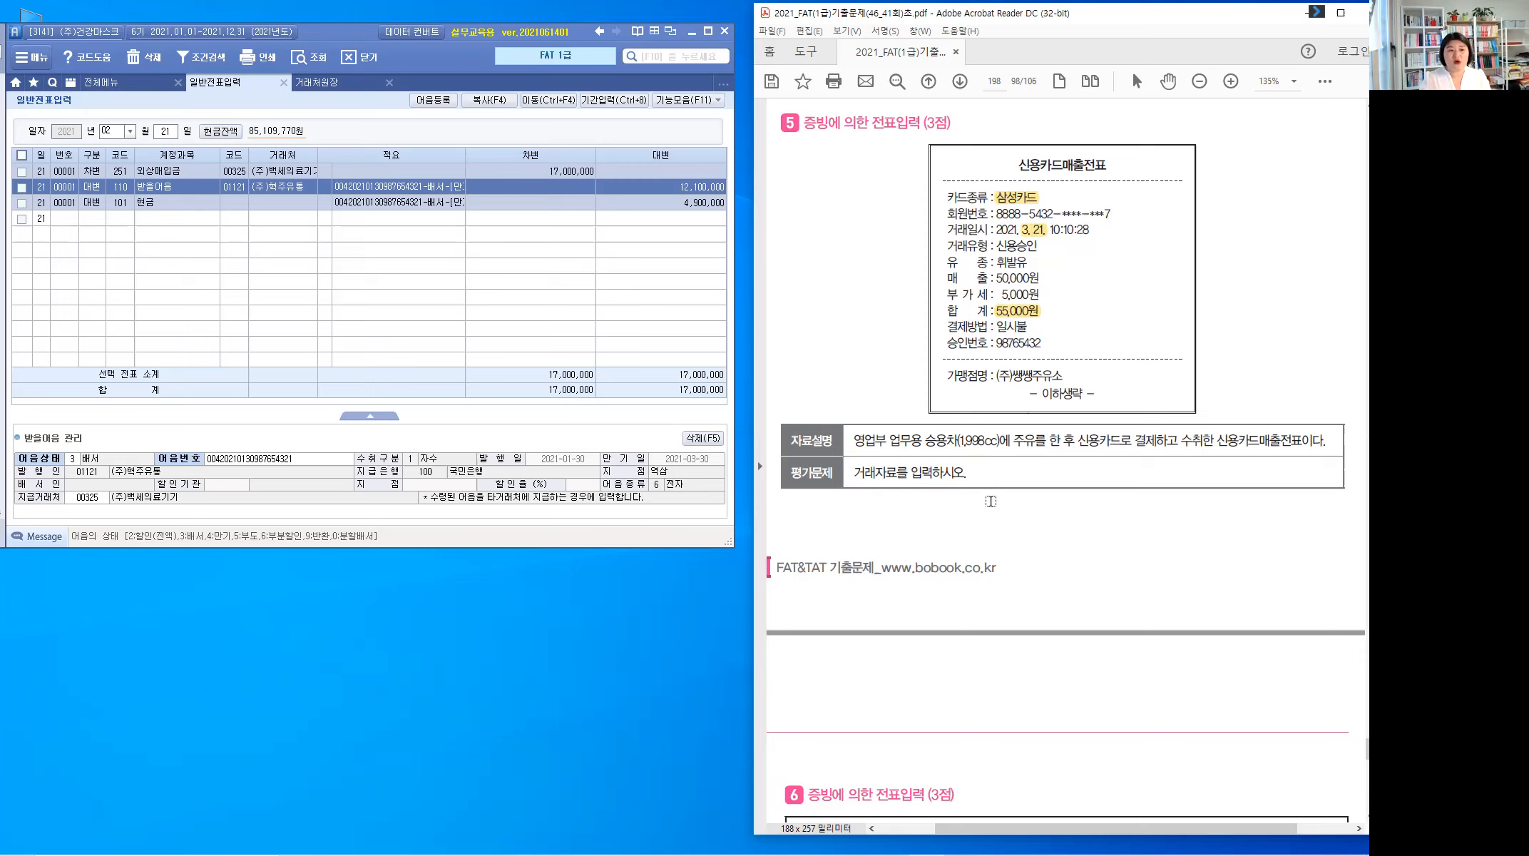
pyautogui.moveTo(1018, 444)
pyautogui.mouseDown()
pyautogui.moveTo(1039, 440)
pyautogui.moveTo(1041, 457)
pyautogui.mouseUp()
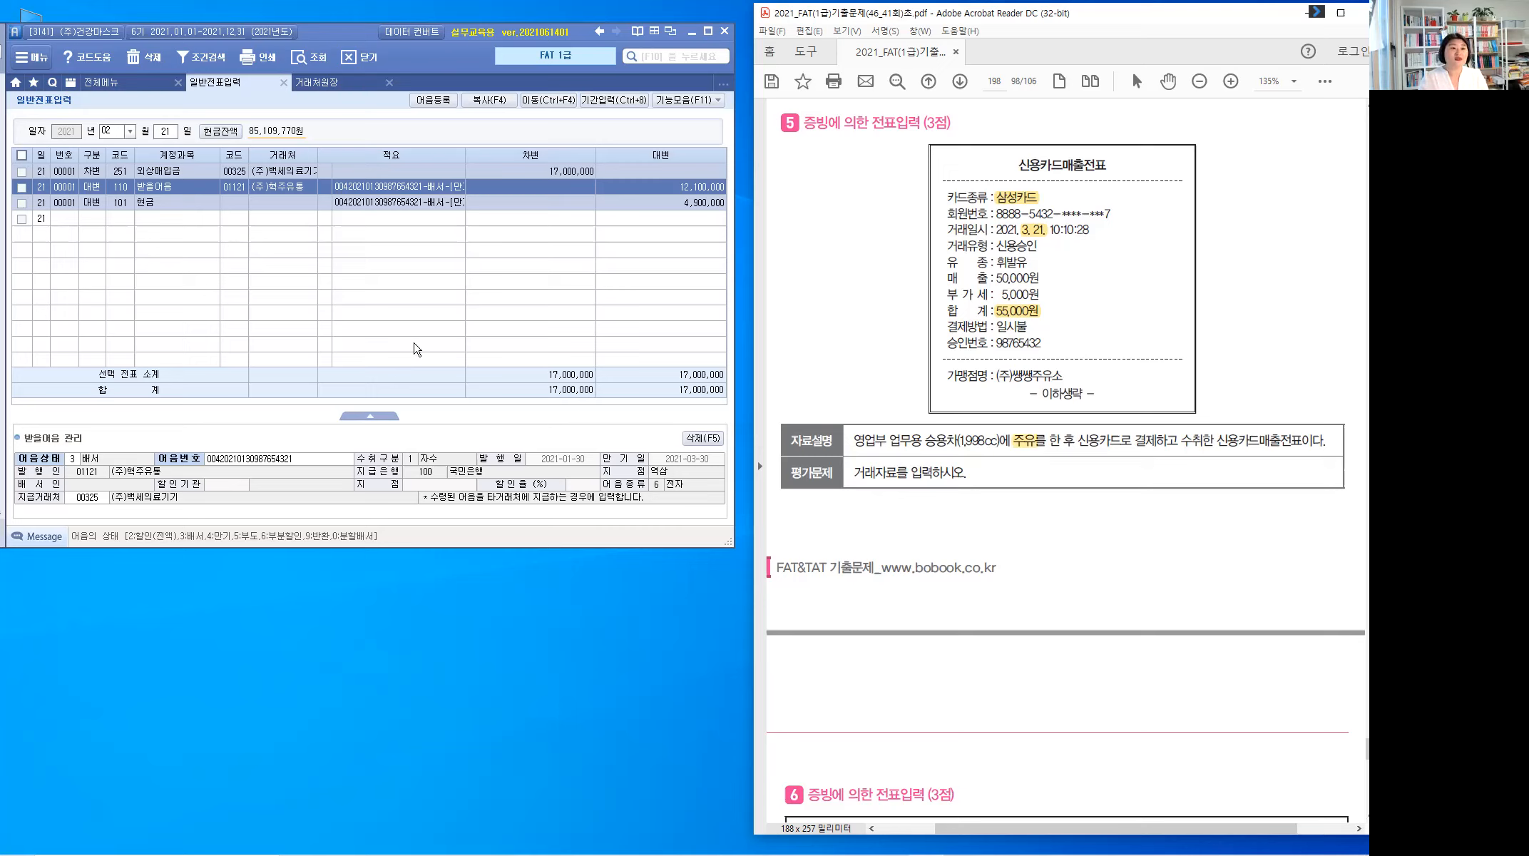
pyautogui.click(129, 132)
# Step: Move to March 21 and debit 822 차량유지비 55,000
pyautogui.click(121, 166)
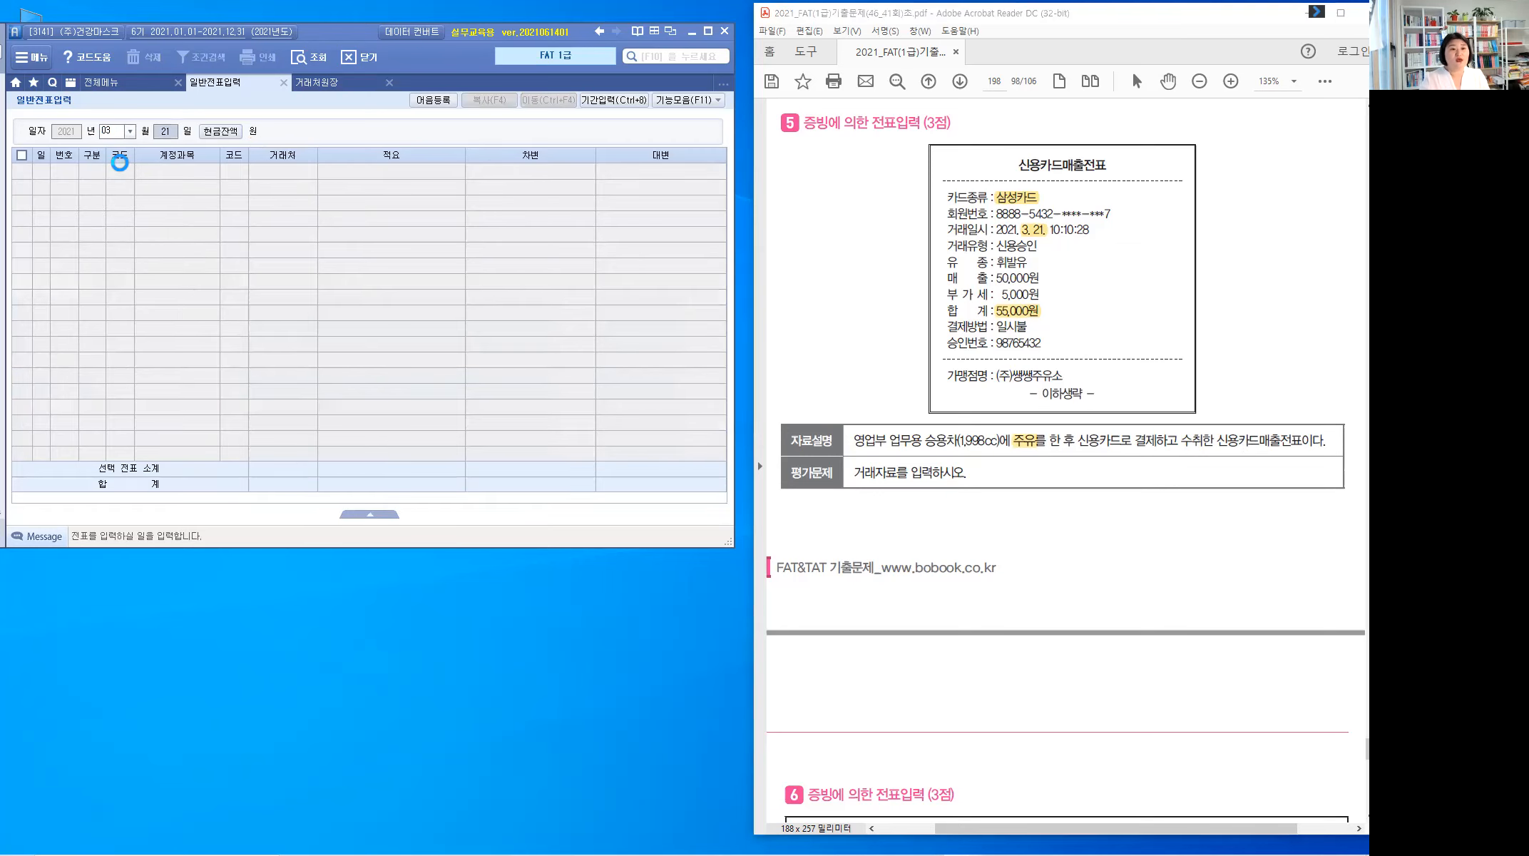
pyautogui.press('Return')
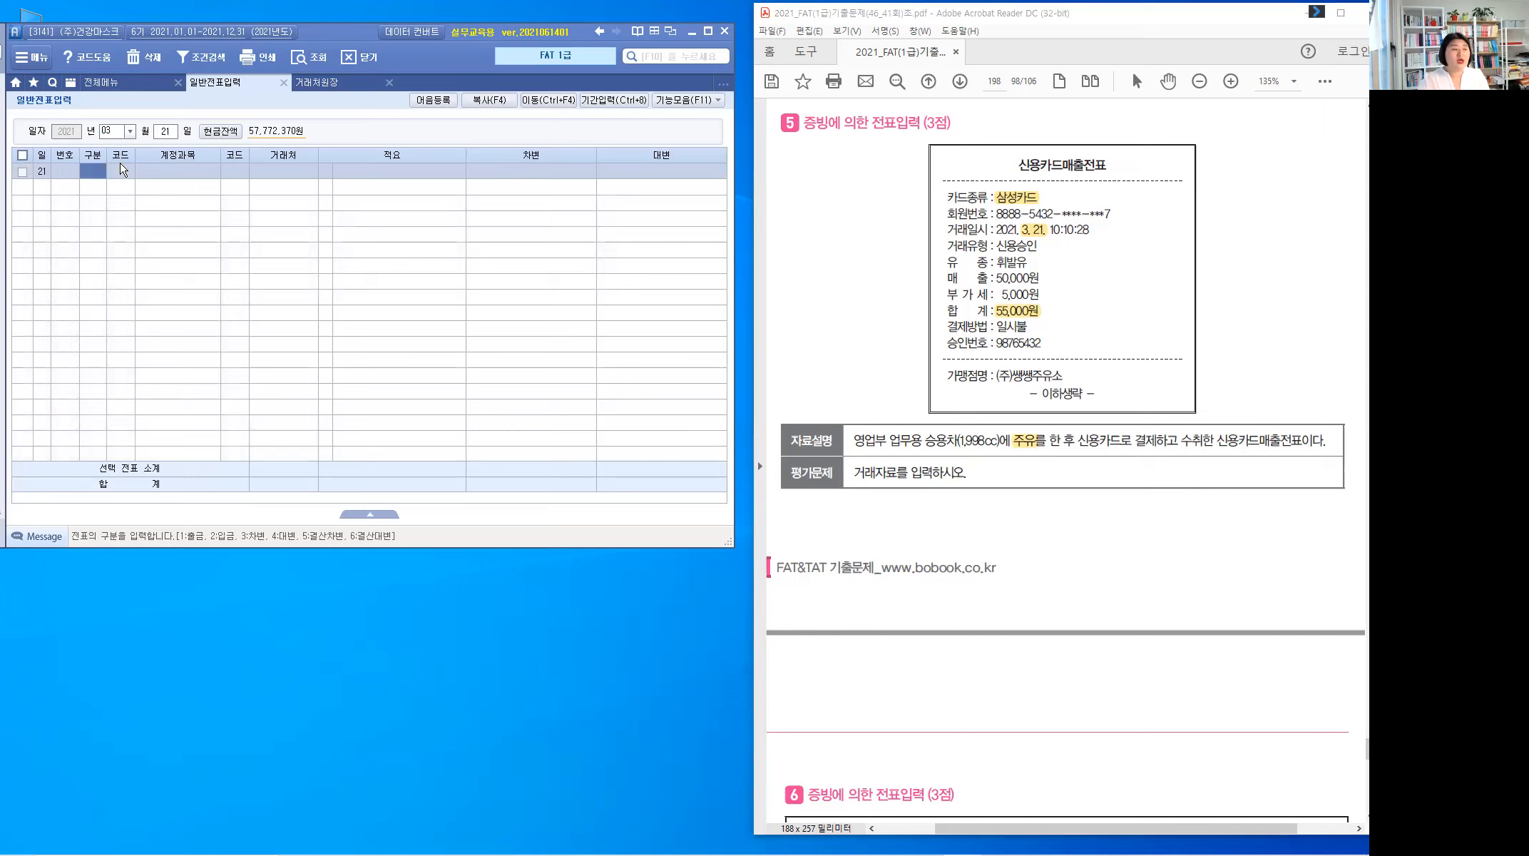
pyautogui.write('3')
pyautogui.press('Return')
pyautogui.write('822')
pyautogui.press('Return')
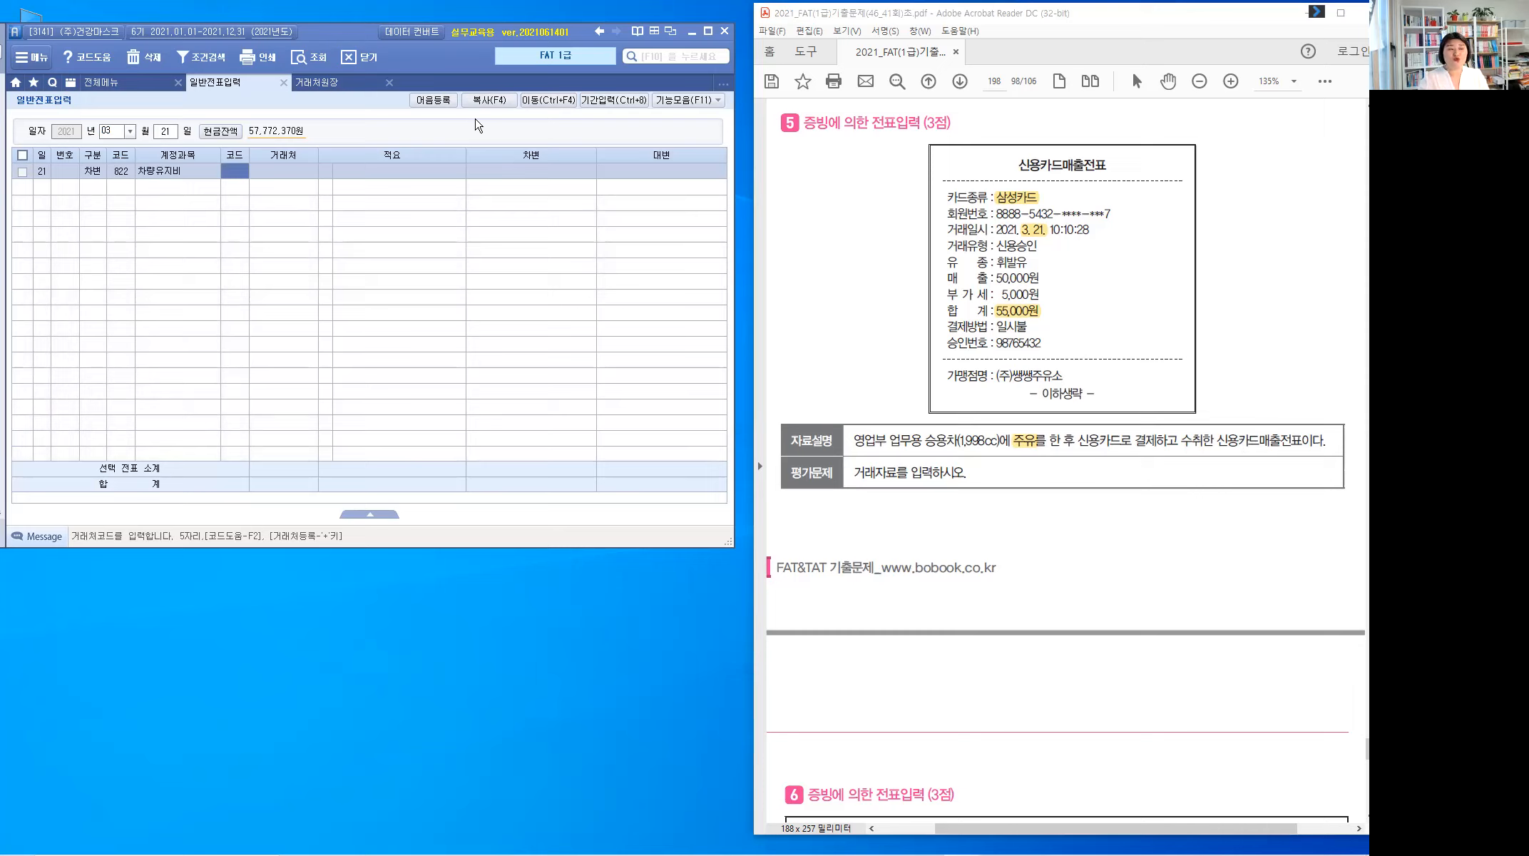
pyautogui.press('Return')
pyautogui.press('Return')
pyautogui.write('55,000')
pyautogui.press('Return')
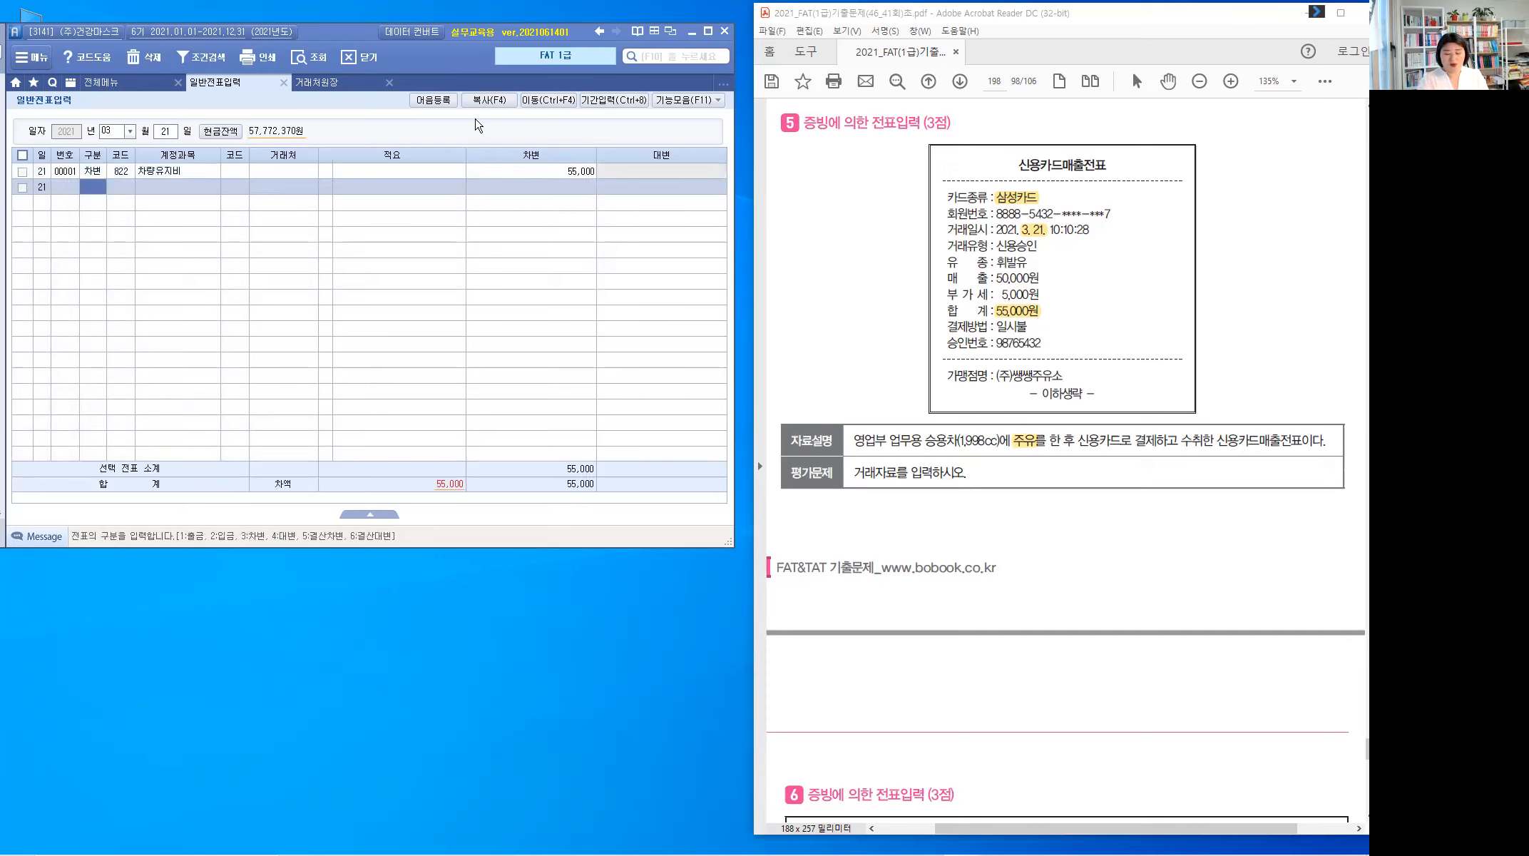
# Step: Credit 253 미지급금 55,000 to partner 삼성카드 (99600)
pyautogui.write('253')
pyautogui.press('Return')
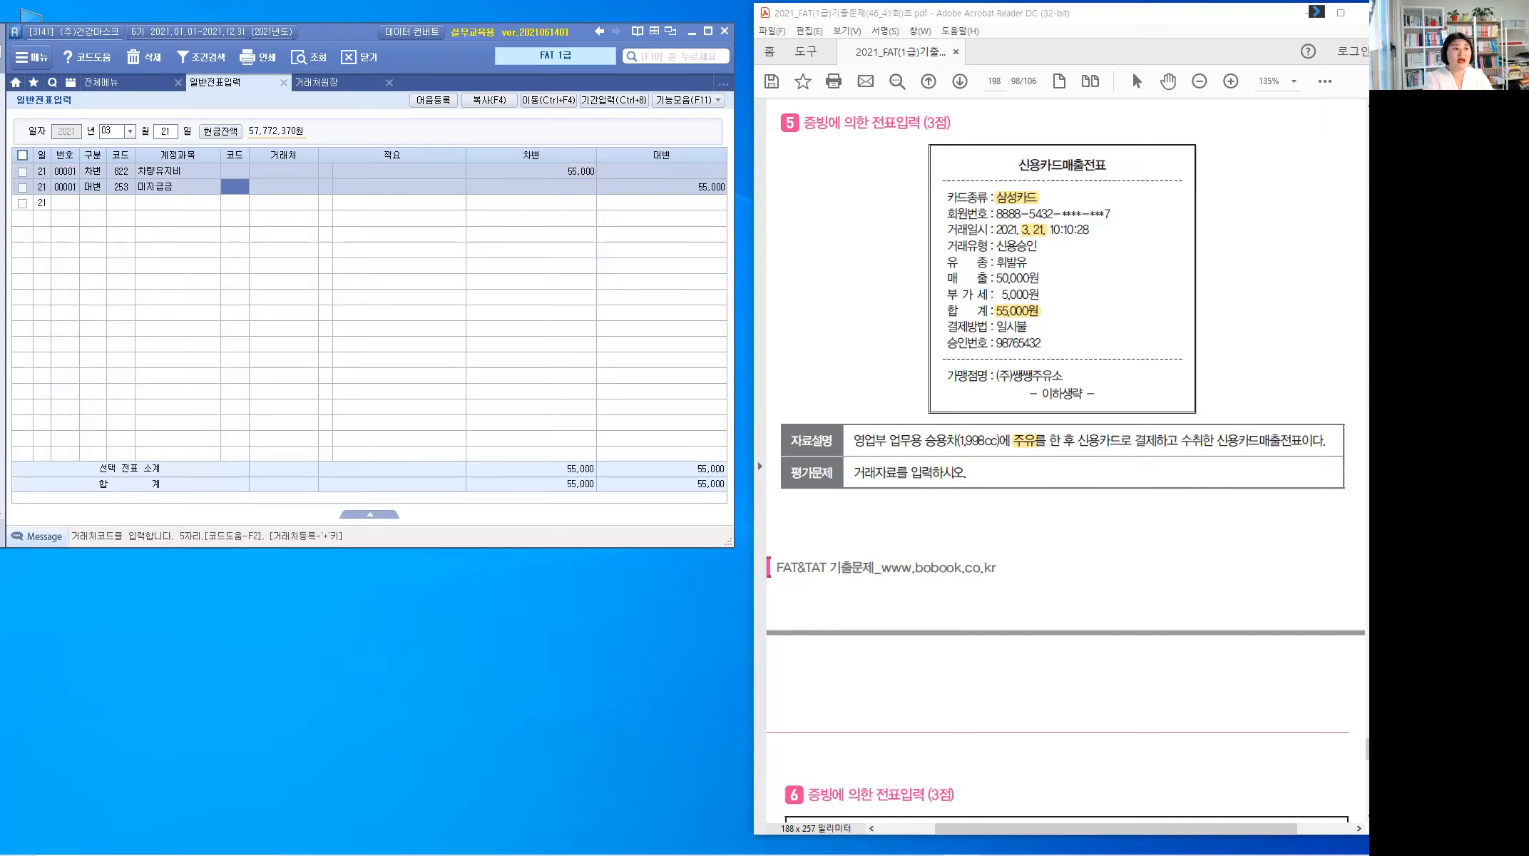
pyautogui.write('삼성')
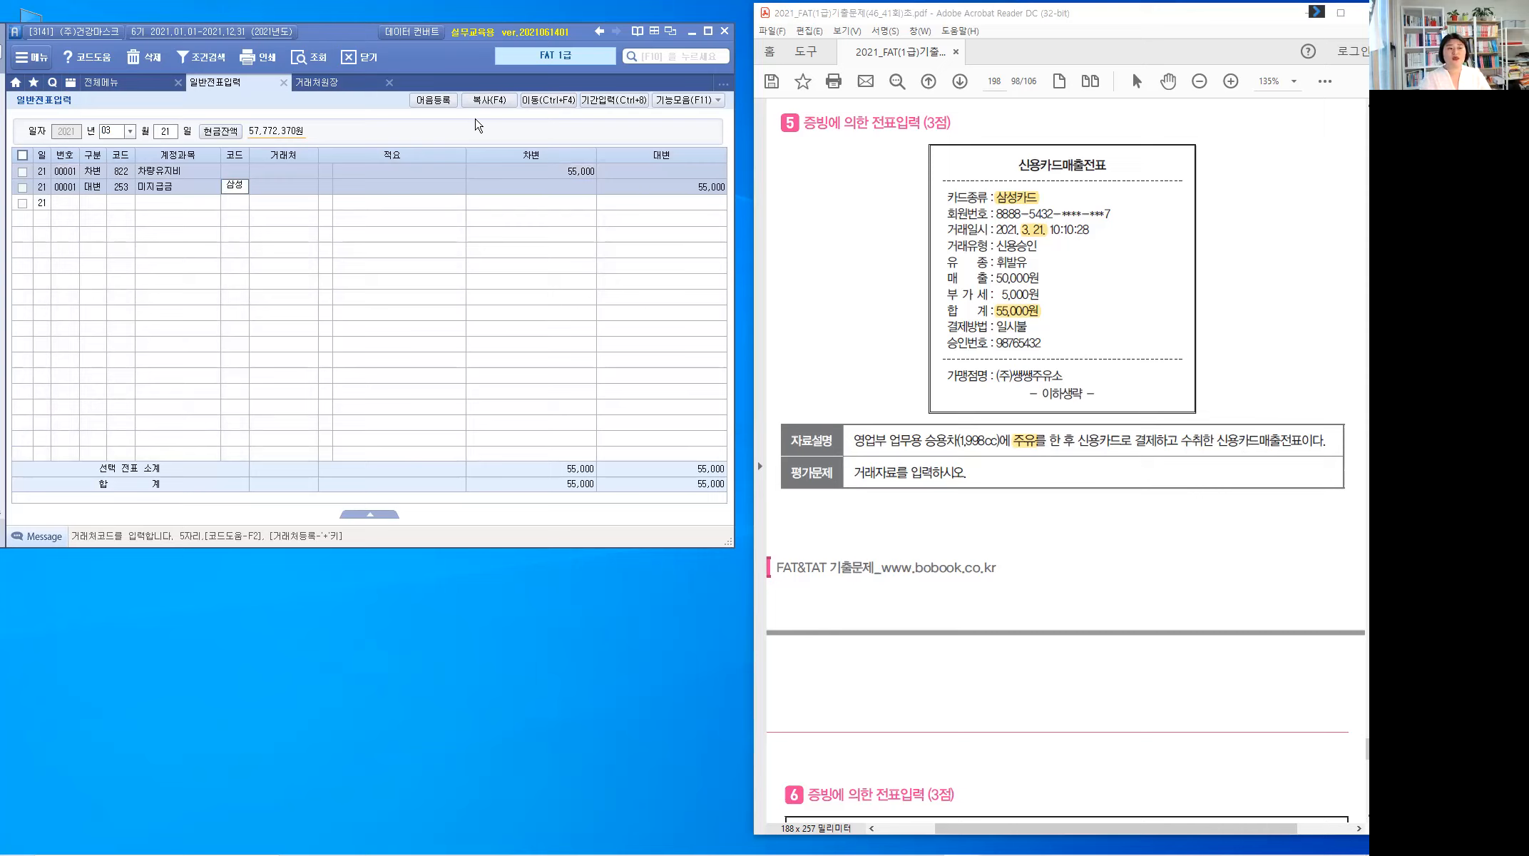
pyautogui.press('Return')
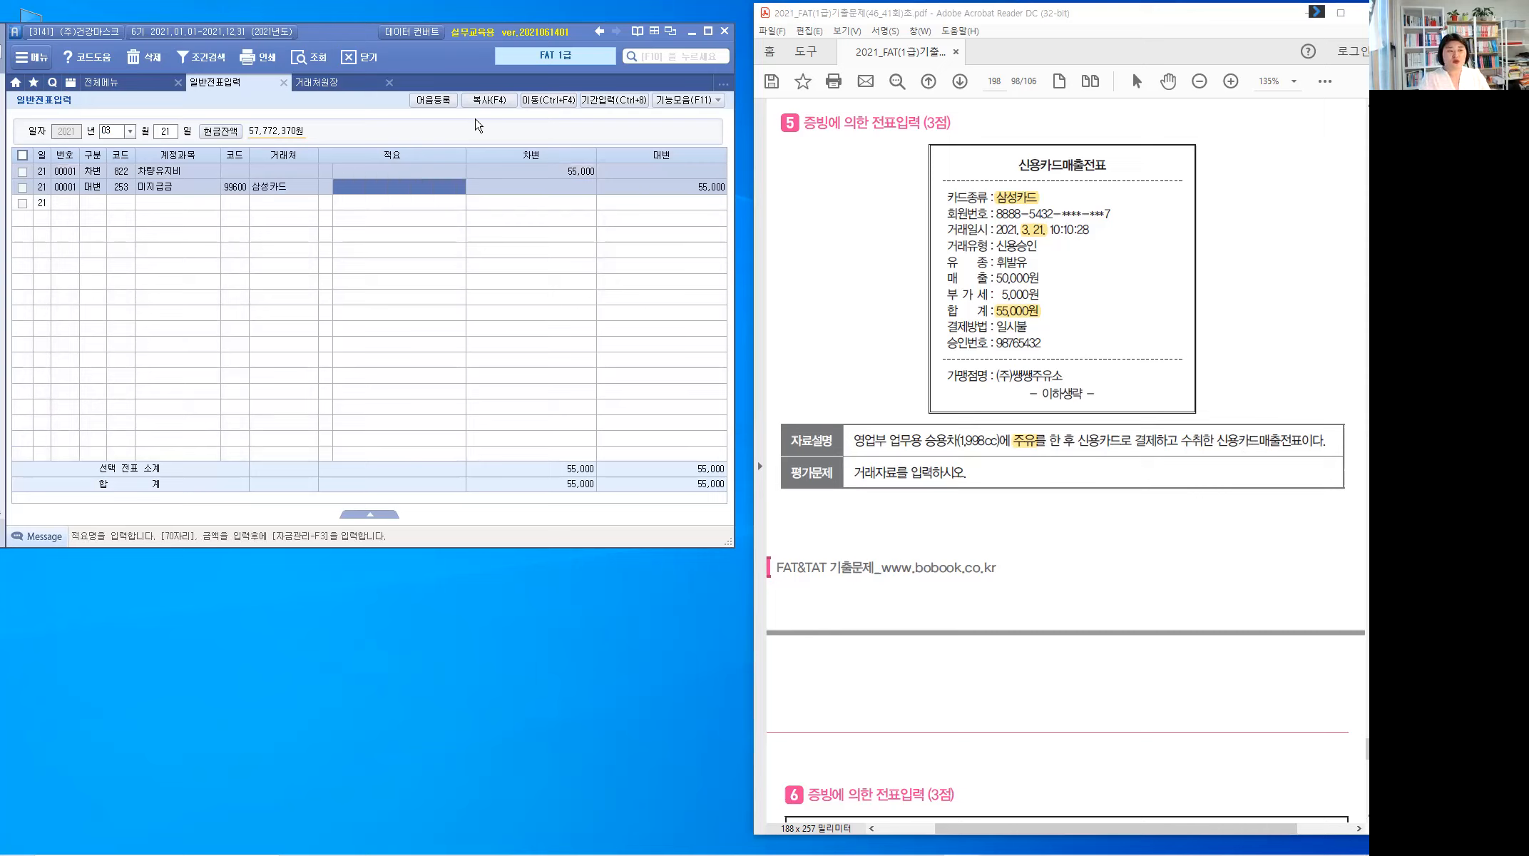
pyautogui.press('Return')
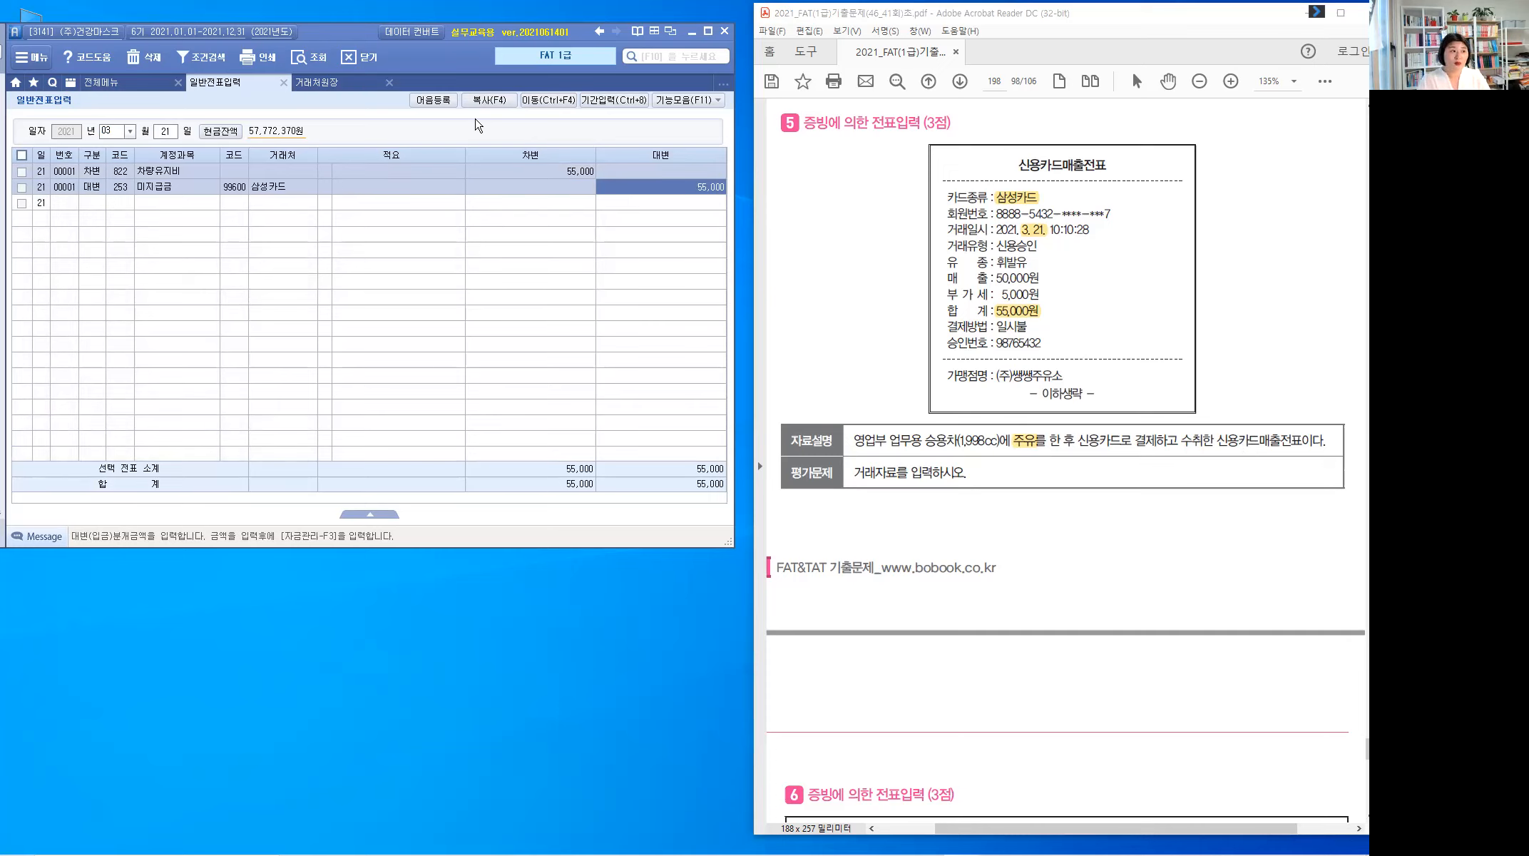
pyautogui.press('Return')
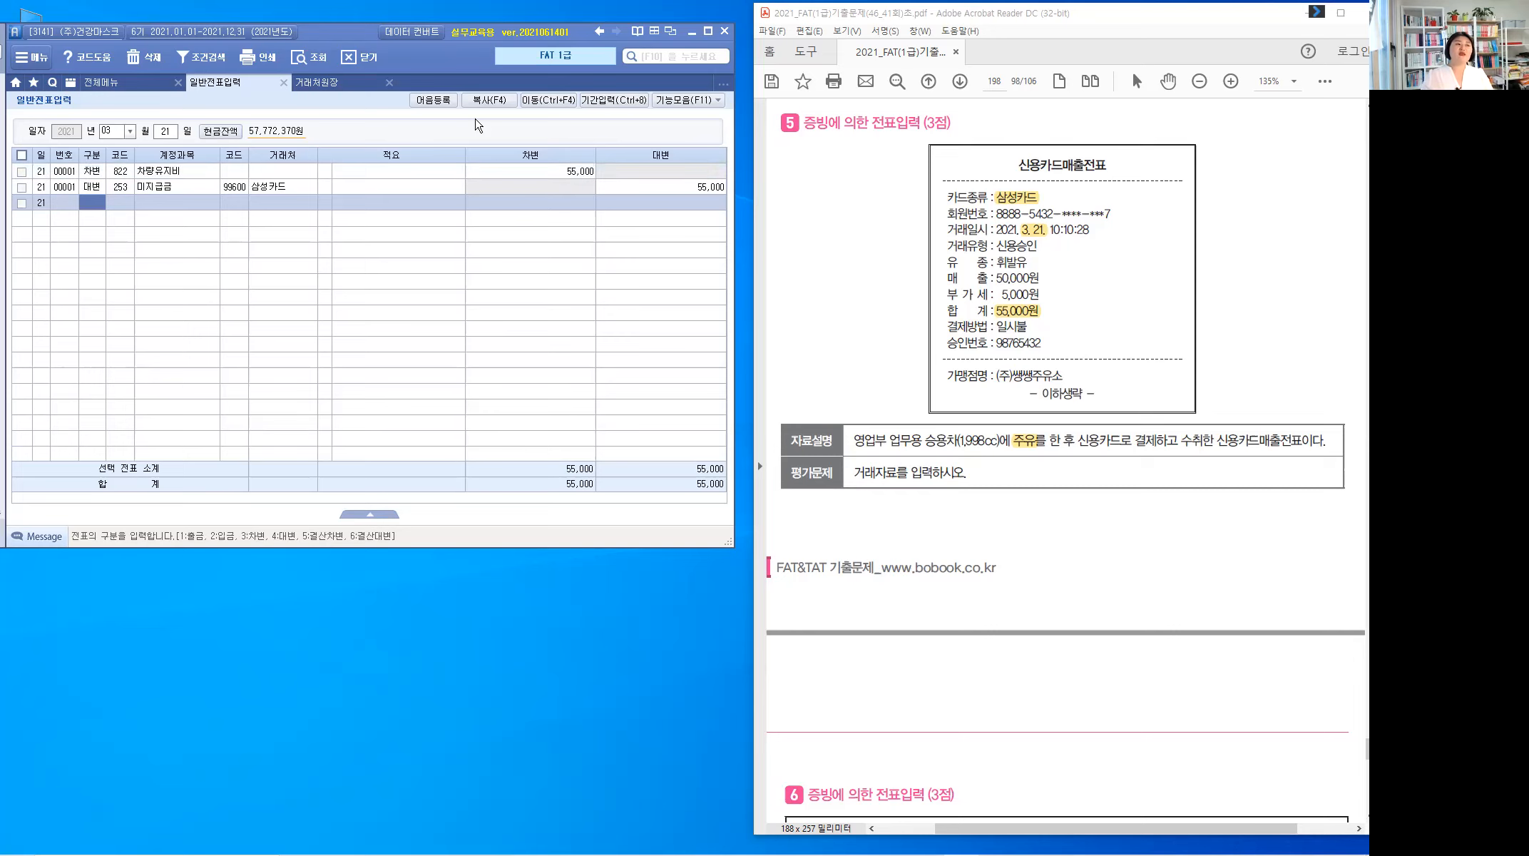
pyautogui.click(1025, 528)
# Step: Scroll to problem 6 and highlight the 기부금 영수증 title and [3월 27일]
pyautogui.scroll(-5, 1024, 528)
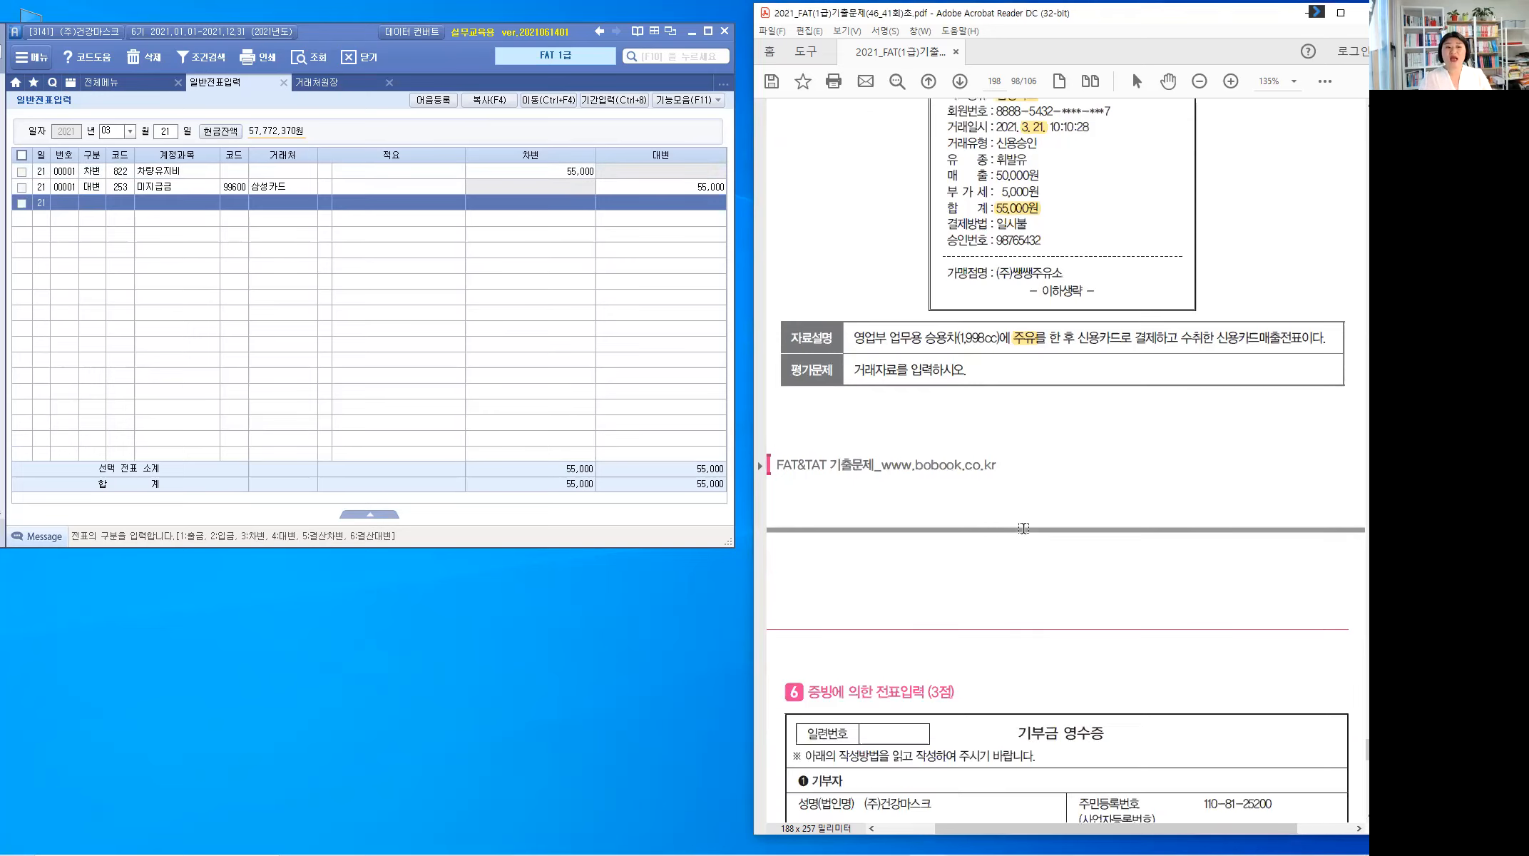
pyautogui.scroll(-2, 1023, 527)
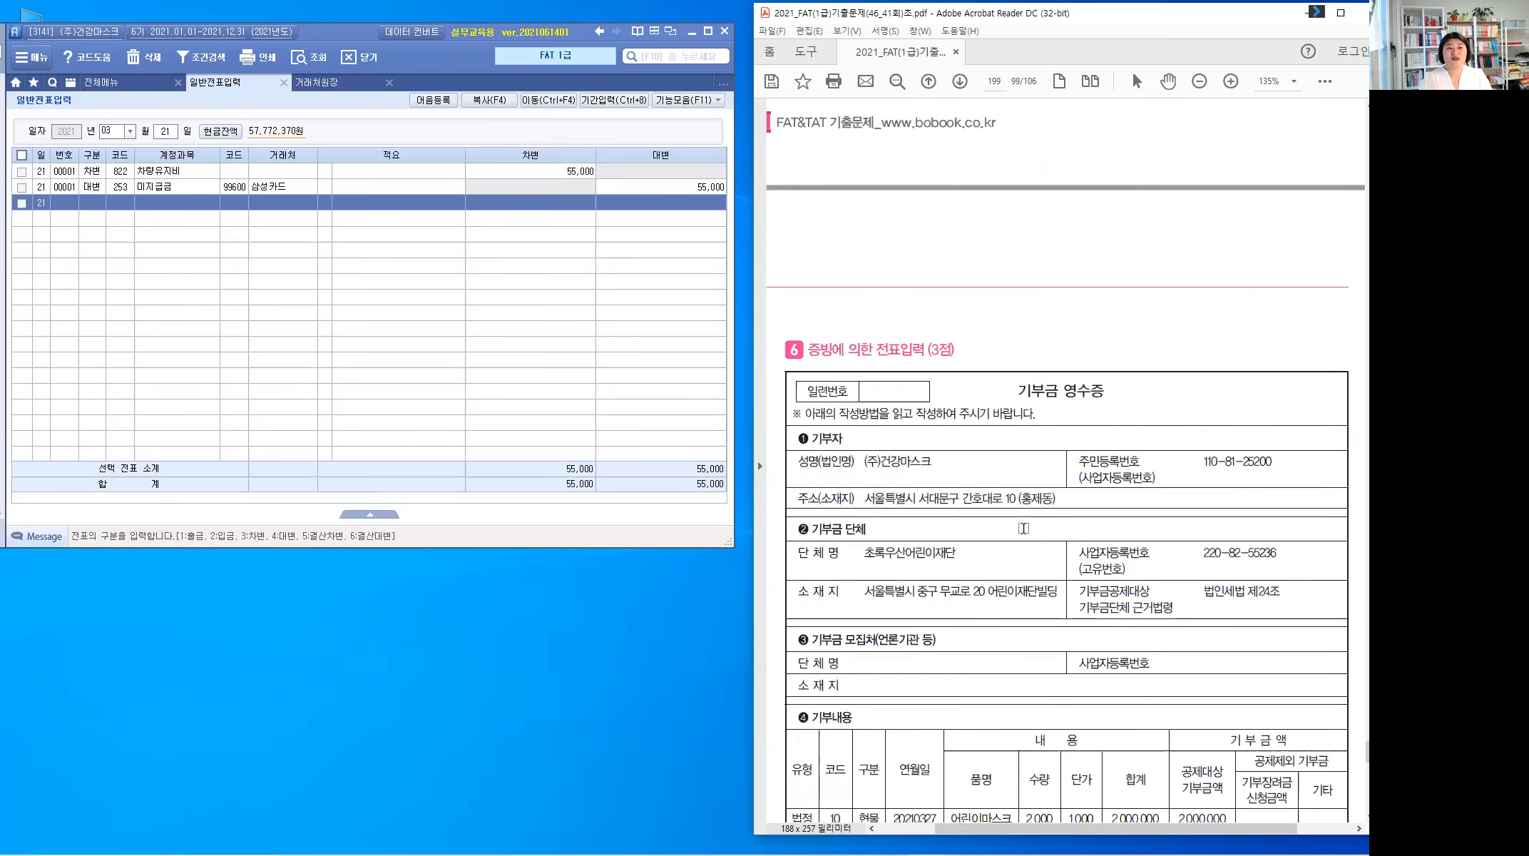
pyautogui.scroll(-3, 1024, 527)
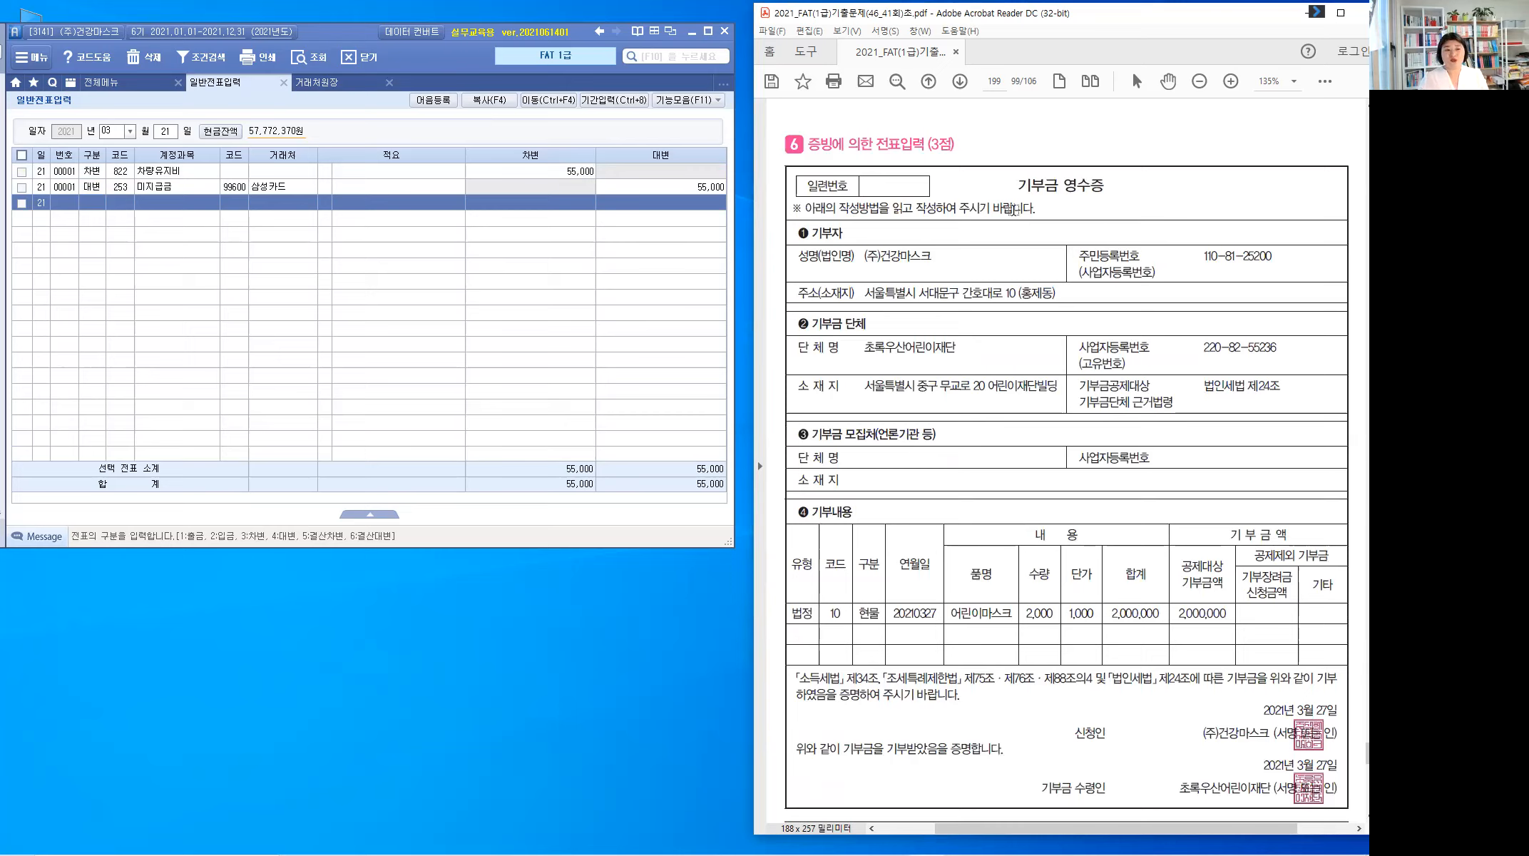
pyautogui.moveTo(1019, 187); pyautogui.dragTo(1107, 187)
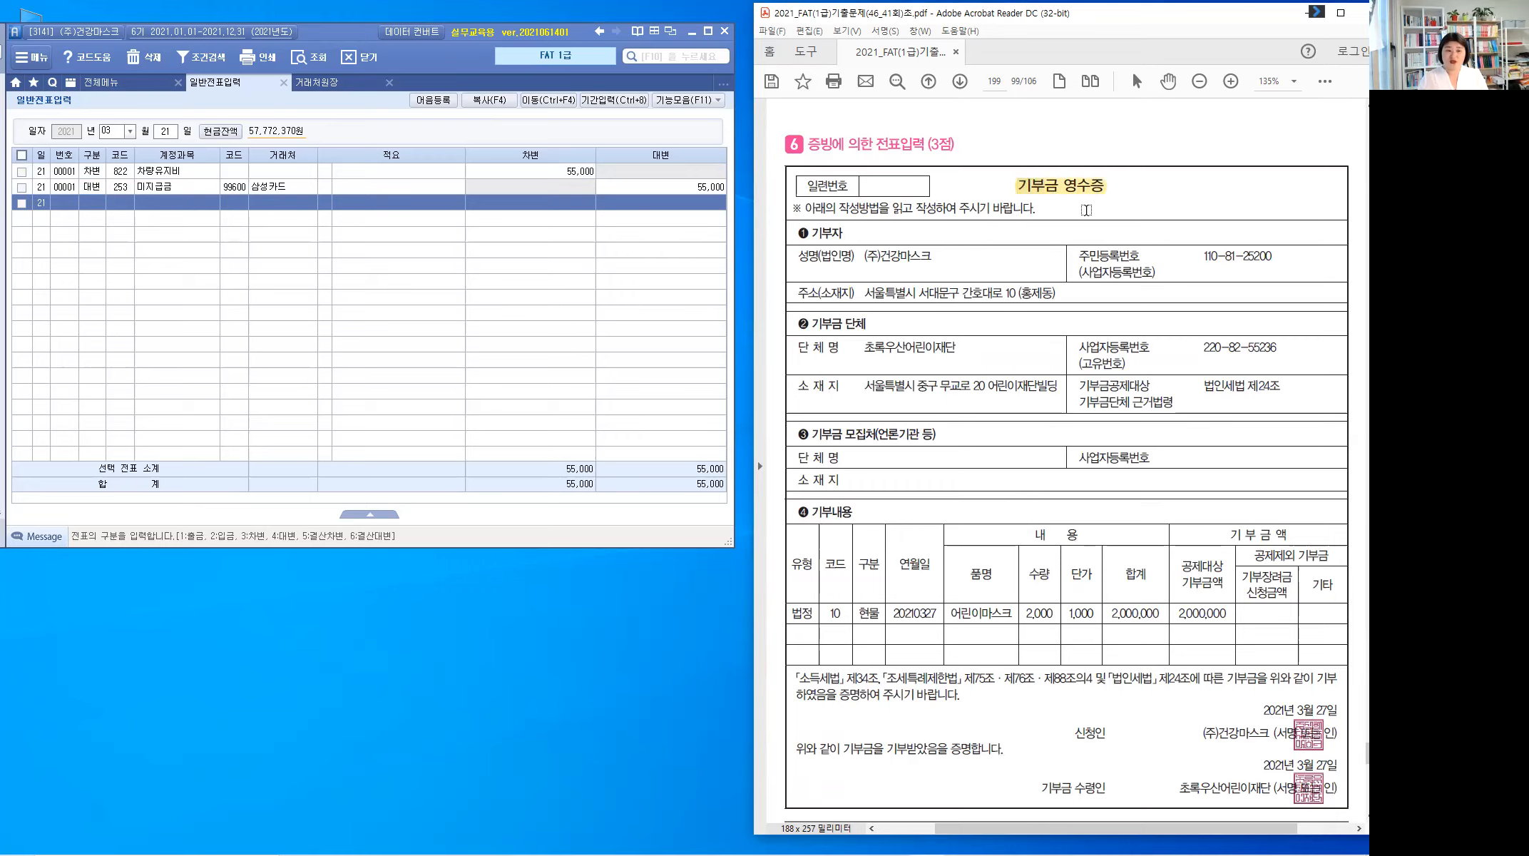
pyautogui.scroll(-3, 1116, 293)
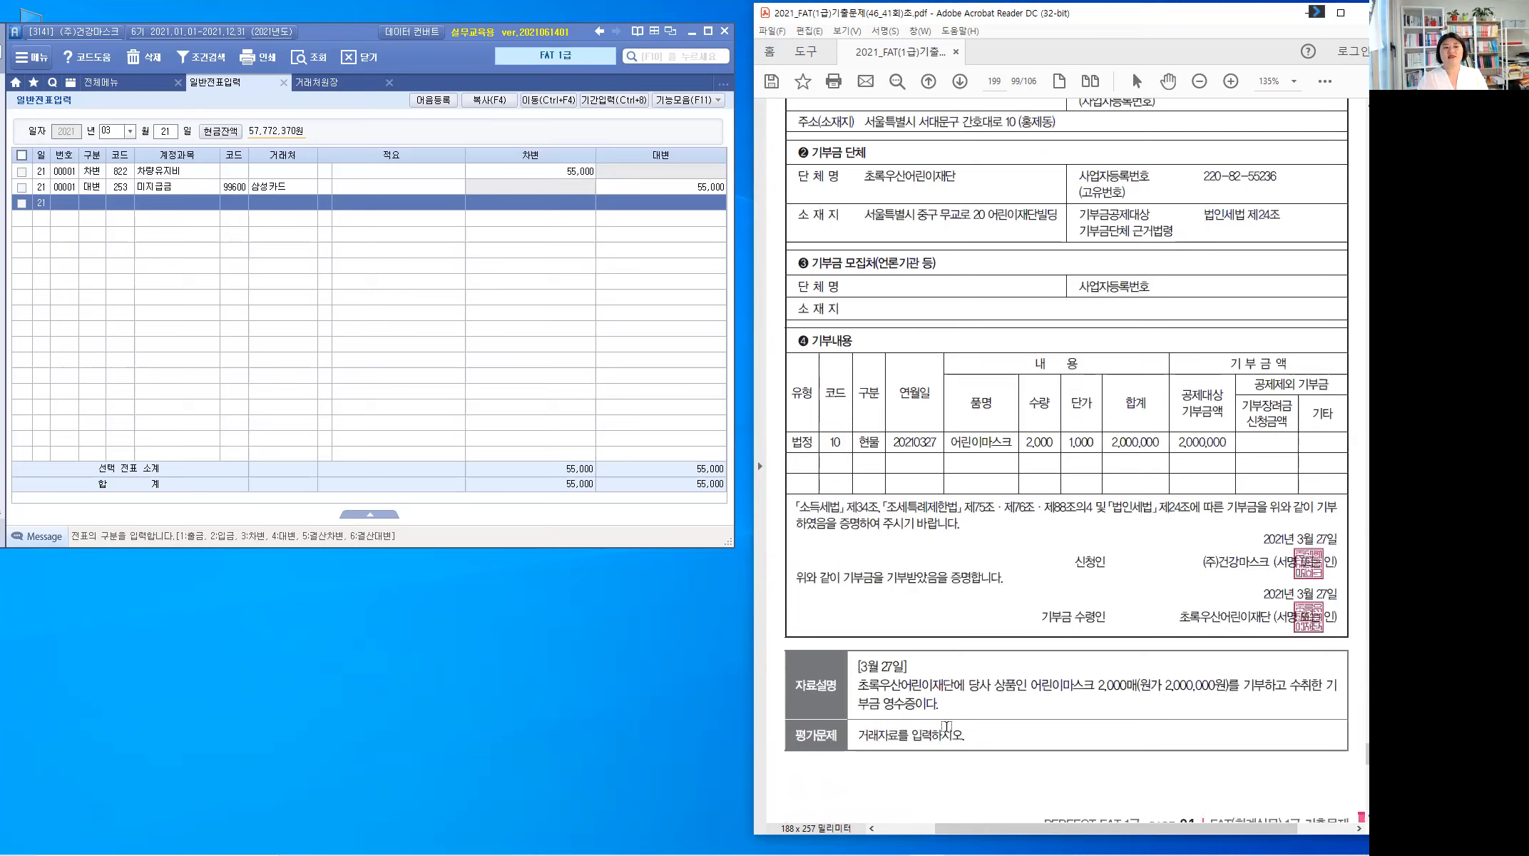
pyautogui.scroll(-2, 946, 726)
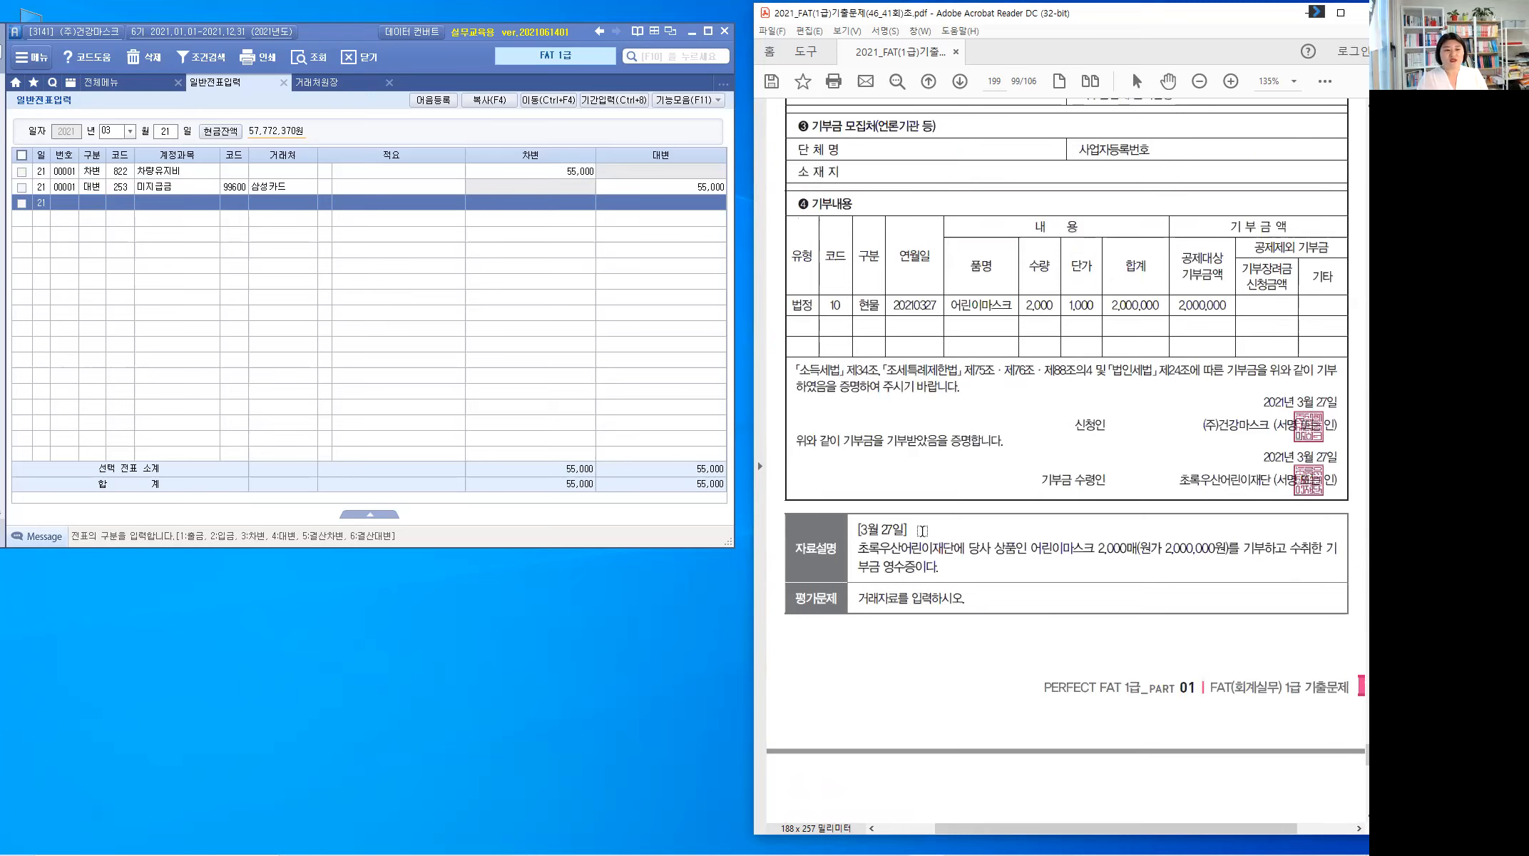
pyautogui.moveTo(855, 528); pyautogui.dragTo(908, 529)
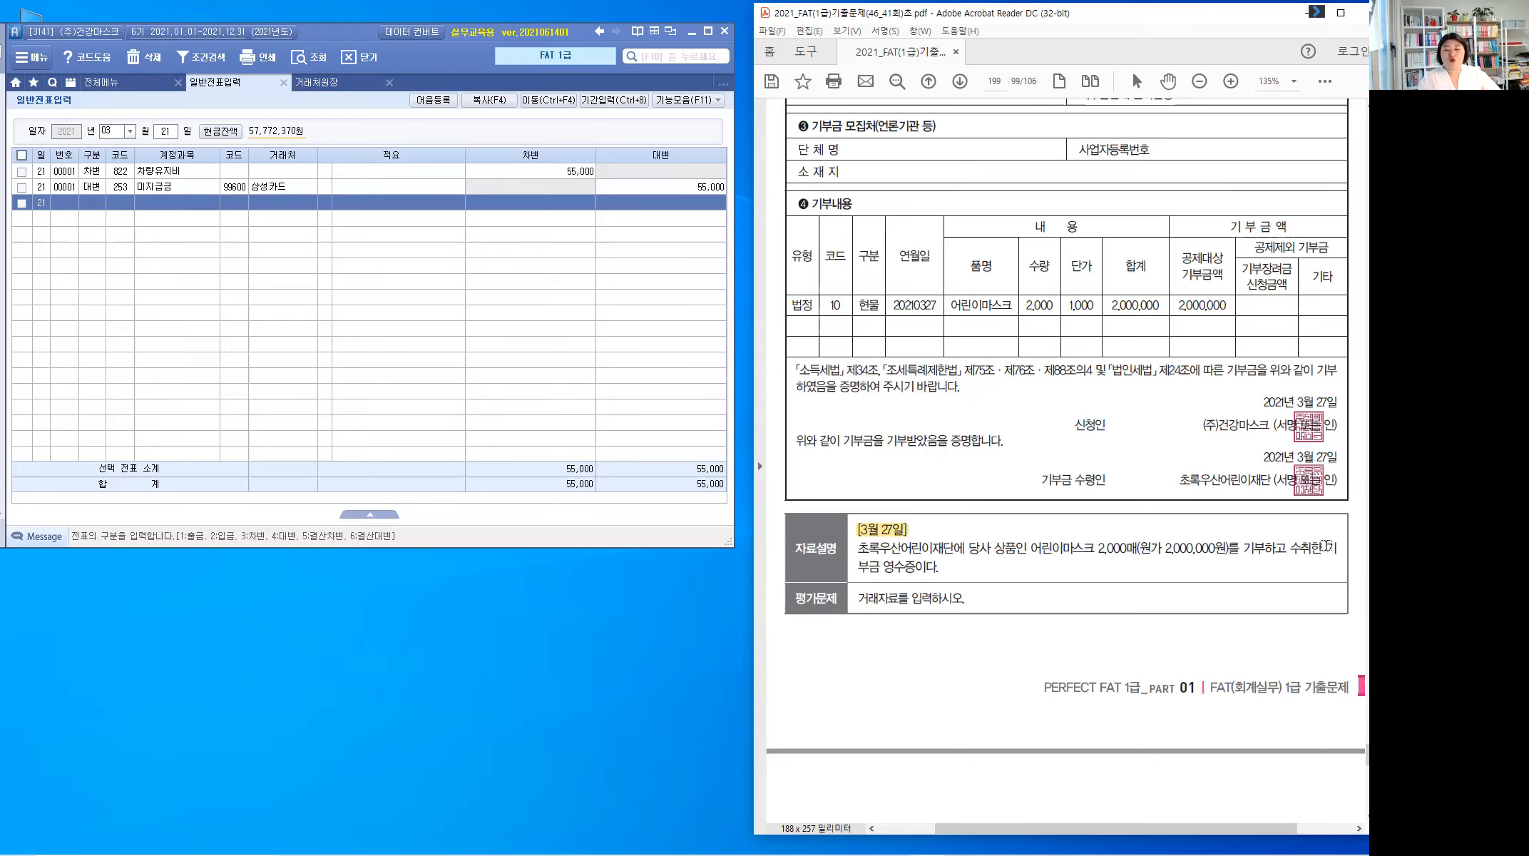
# Step: Highlight 기부금 and 상품, then underline 상품 in ink and draw a note arrow
pyautogui.moveTo(1338, 547); pyautogui.dragTo(885, 568)
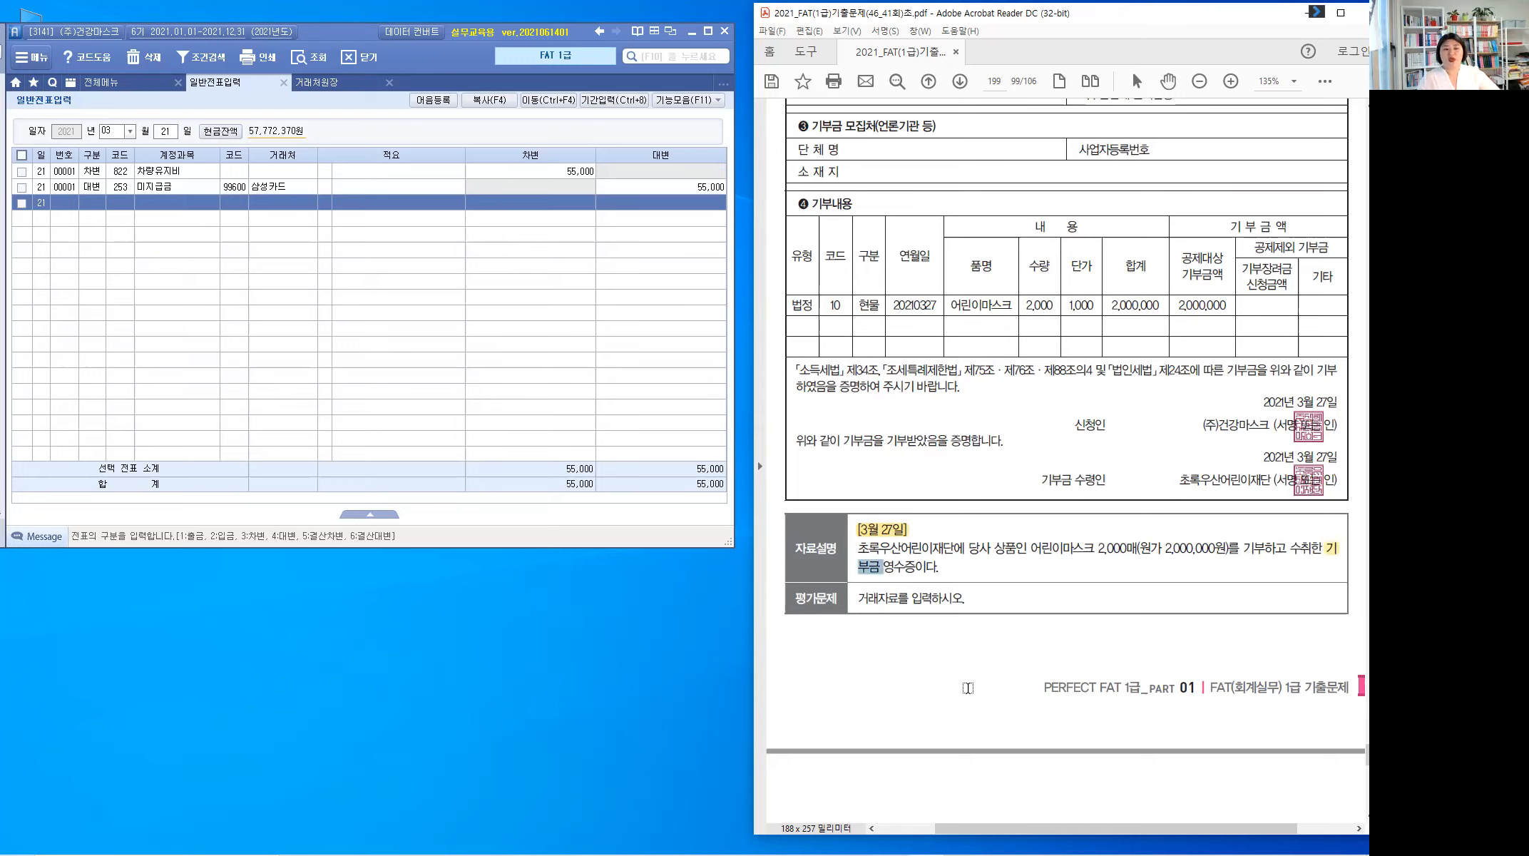
pyautogui.click(1016, 554)
pyautogui.moveTo(996, 548); pyautogui.dragTo(1017, 548)
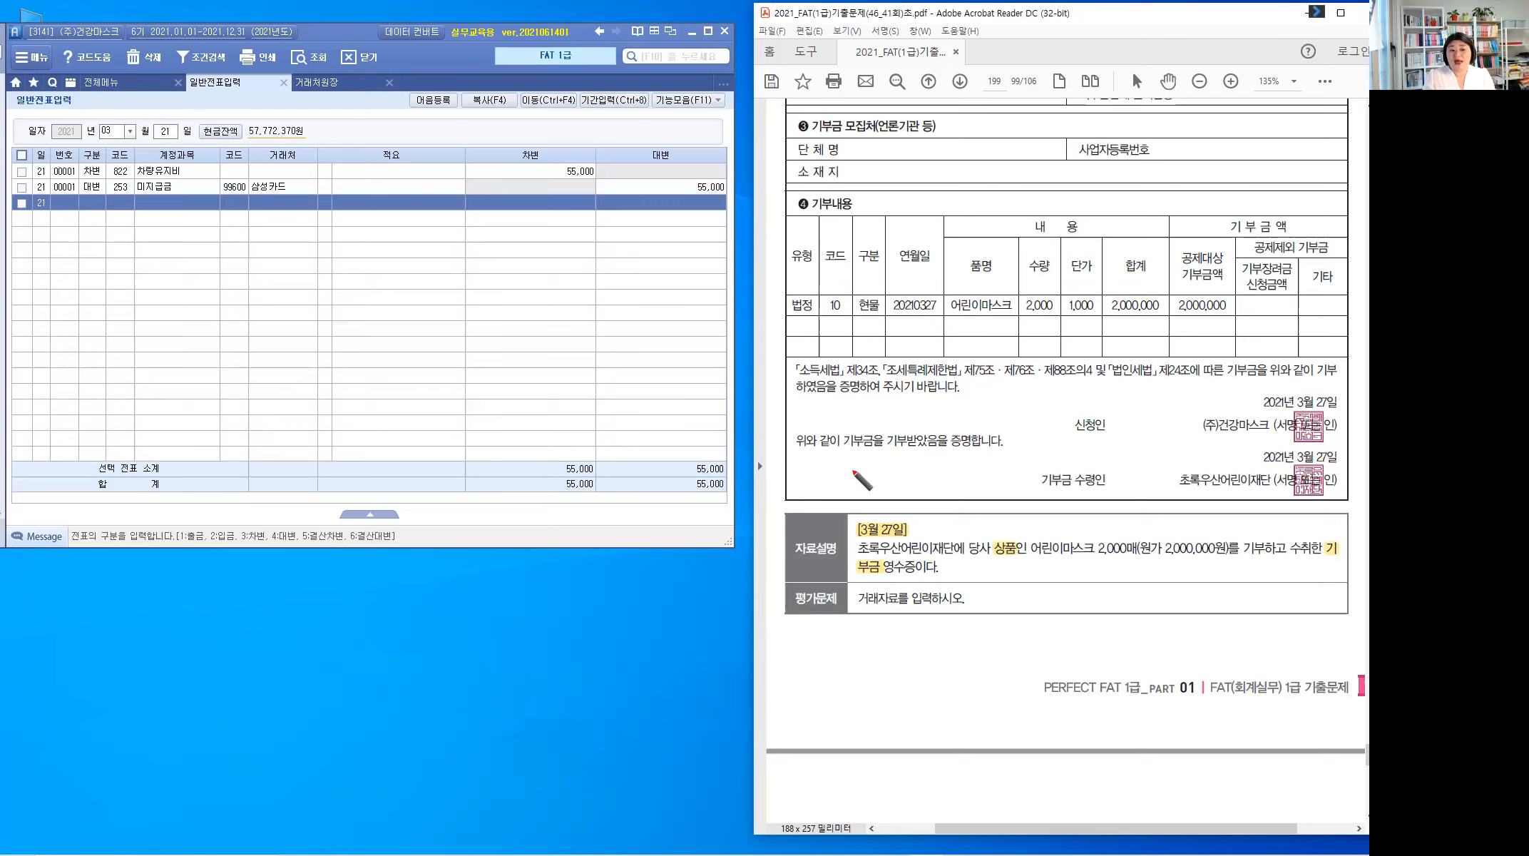
pyautogui.moveTo(994, 562); pyautogui.dragTo(1017, 560)
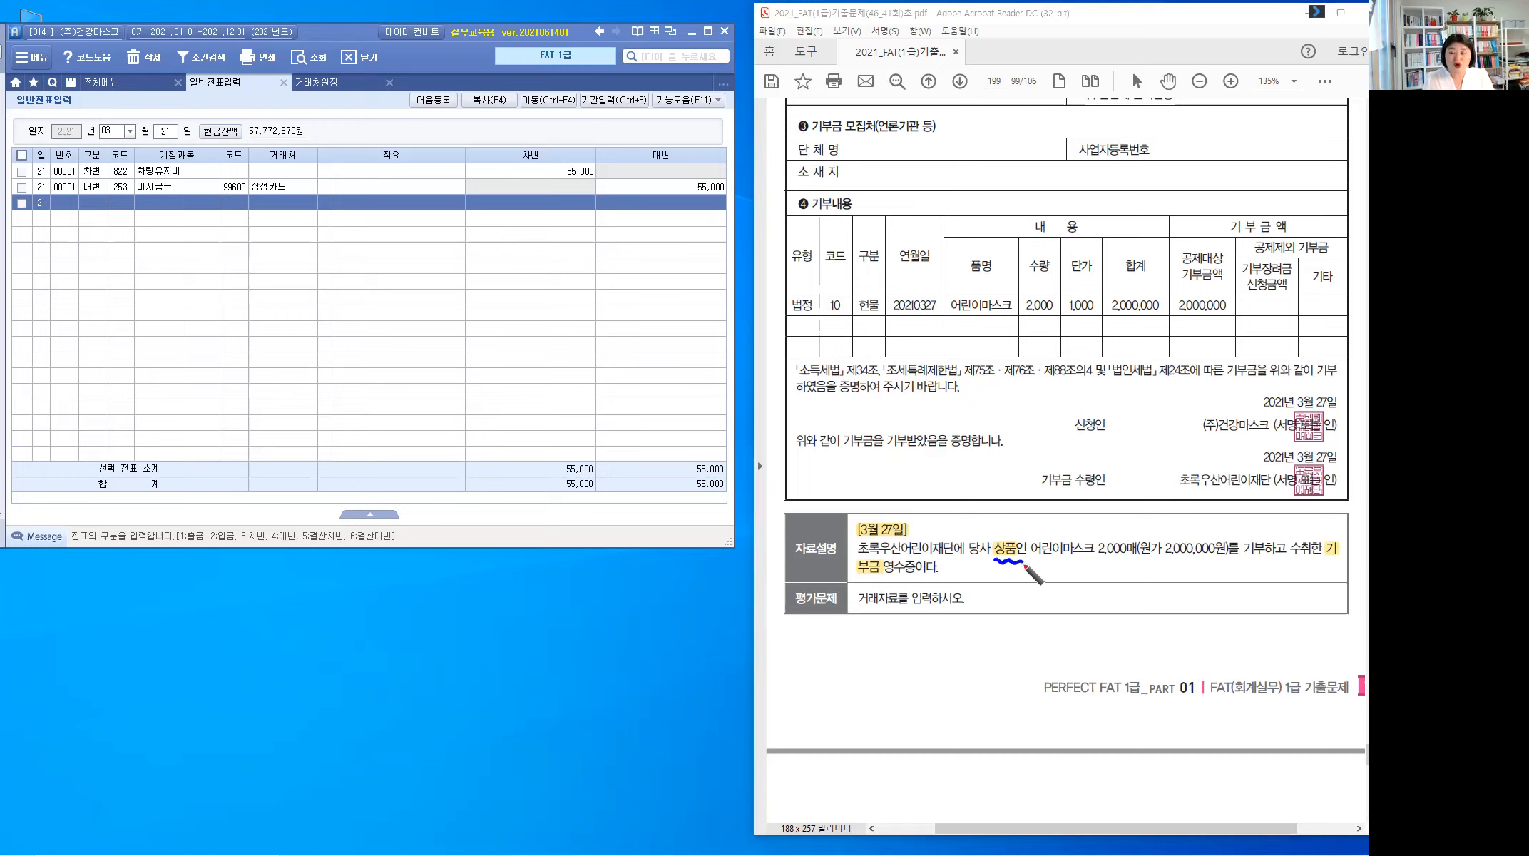
pyautogui.moveTo(1008, 564)
pyautogui.mouseDown()
pyautogui.moveTo(1007, 589)
pyautogui.moveTo(1105, 586)
pyautogui.moveTo(1103, 601)
pyautogui.moveTo(1141, 587)
pyautogui.moveTo(1142, 603)
pyautogui.moveTo(1183, 588)
pyautogui.mouseUp()
# Step: Finish the handwritten 적요 note reading '8 타계정대체' on the donation receipt
pyautogui.click(1140, 583)
pyautogui.click(1159, 601)
pyautogui.moveTo(1174, 594); pyautogui.dragTo(1195, 615)
pyautogui.moveTo(1196, 593); pyautogui.dragTo(1227, 605)
pyautogui.moveTo(1233, 582)
pyautogui.mouseDown()
pyautogui.moveTo(1234, 599)
pyautogui.moveTo(1243, 590)
pyautogui.mouseUp()
pyautogui.moveTo(1244, 584); pyautogui.dragTo(1241, 603)
pyautogui.moveTo(1248, 590); pyautogui.dragTo(1257, 605)
pyautogui.moveTo(1263, 585)
pyautogui.mouseDown()
pyautogui.moveTo(1263, 609)
pyautogui.moveTo(1276, 586)
pyautogui.mouseUp()
pyautogui.moveTo(1267, 593); pyautogui.dragTo(1275, 606)
pyautogui.moveTo(1282, 581); pyautogui.dragTo(1282, 607)
pyautogui.moveTo(1290, 583); pyautogui.dragTo(1291, 612)
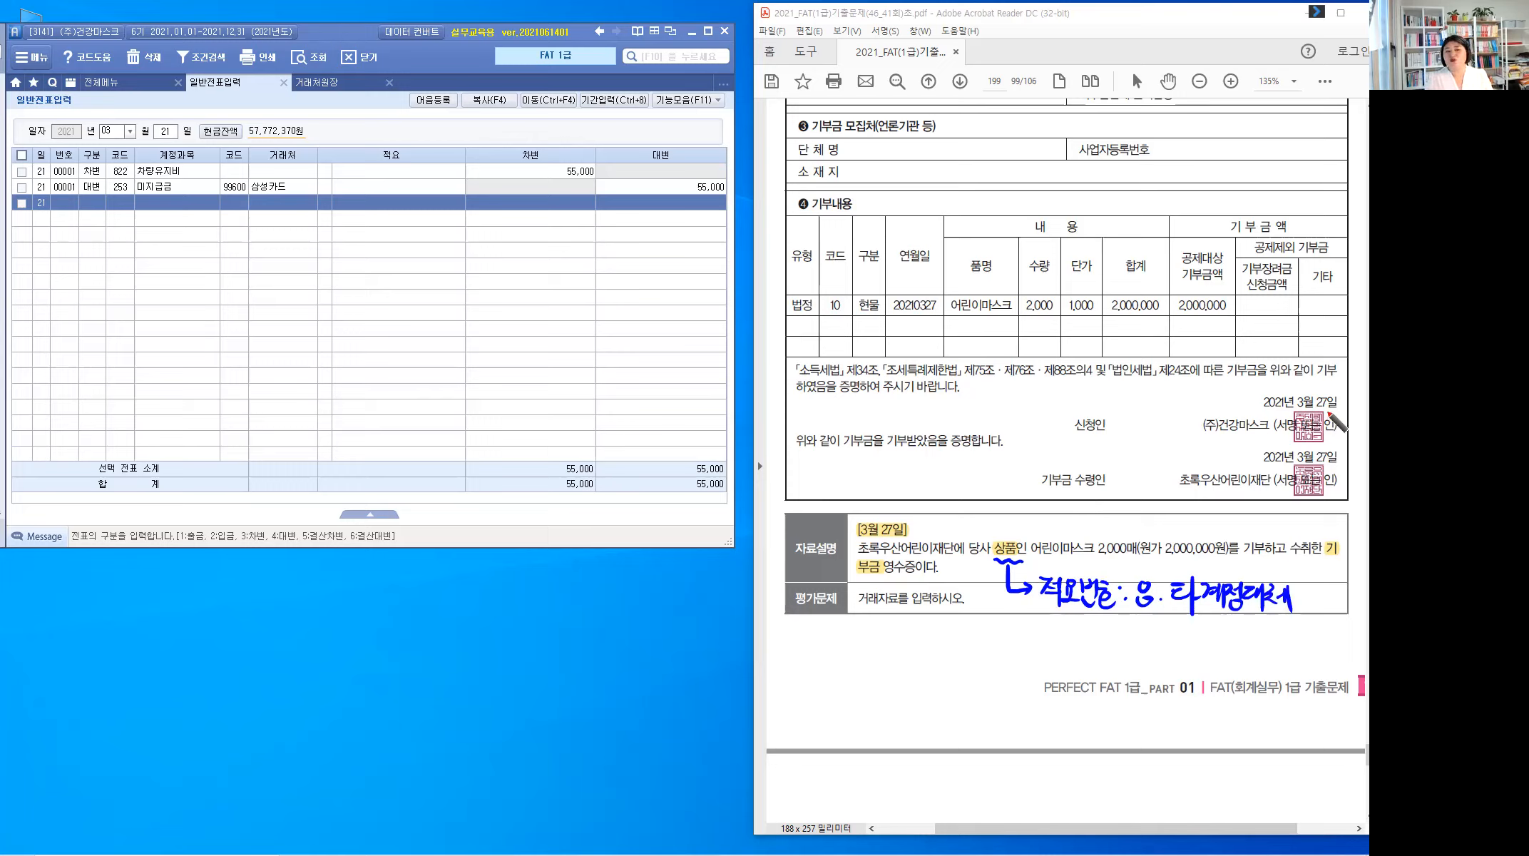
# Step: Mark the donor, recipient, 3월 27일 date, 2,000,000 total and 현물 type, then erase all ink and exit pen mode
pyautogui.moveTo(1250, 444); pyautogui.dragTo(1264, 427)
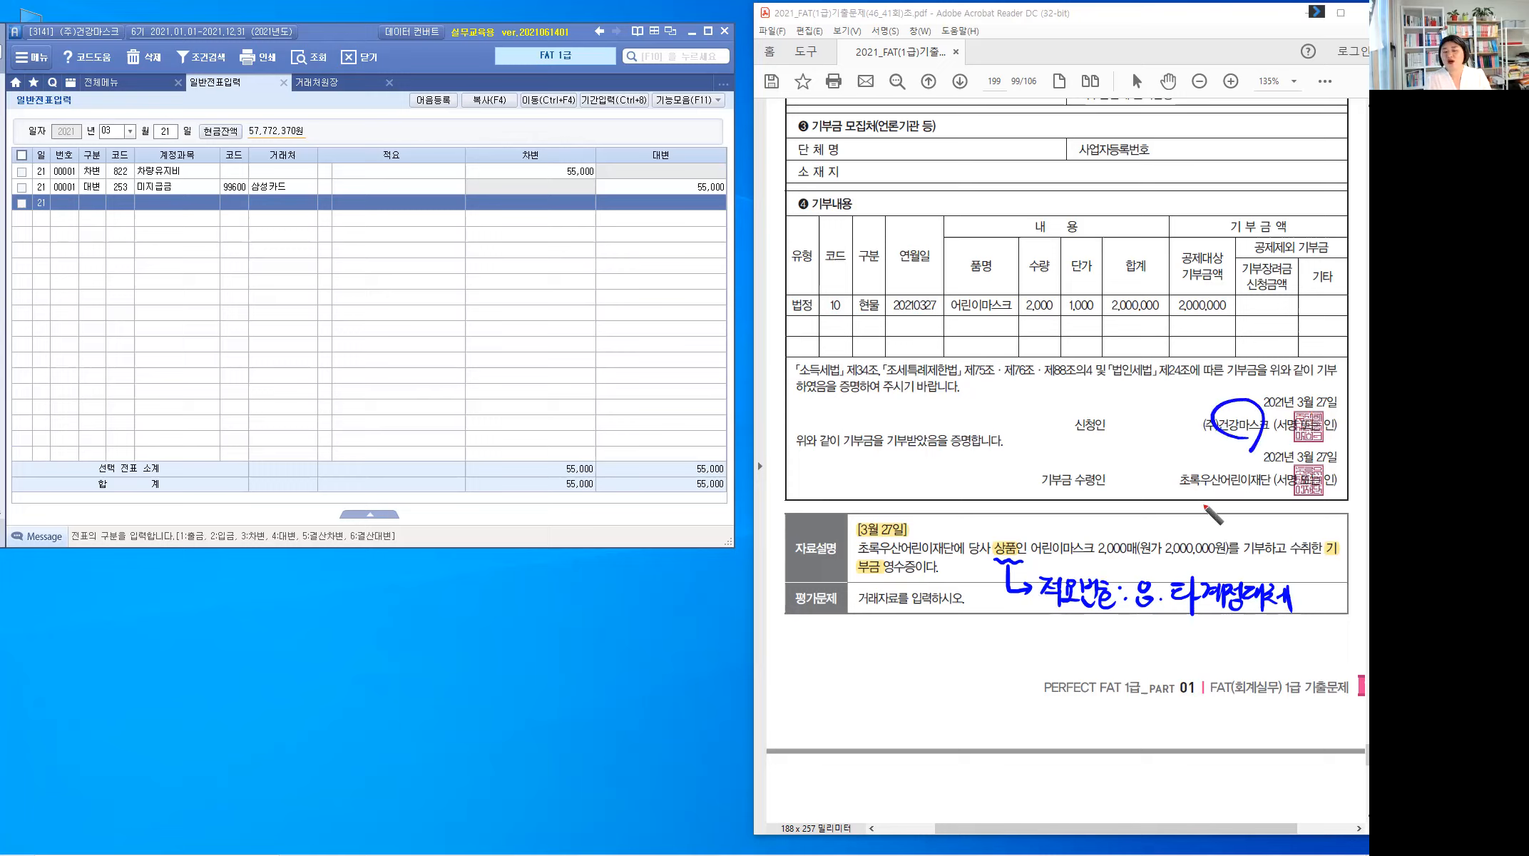
pyautogui.moveTo(1241, 460); pyautogui.dragTo(1230, 507)
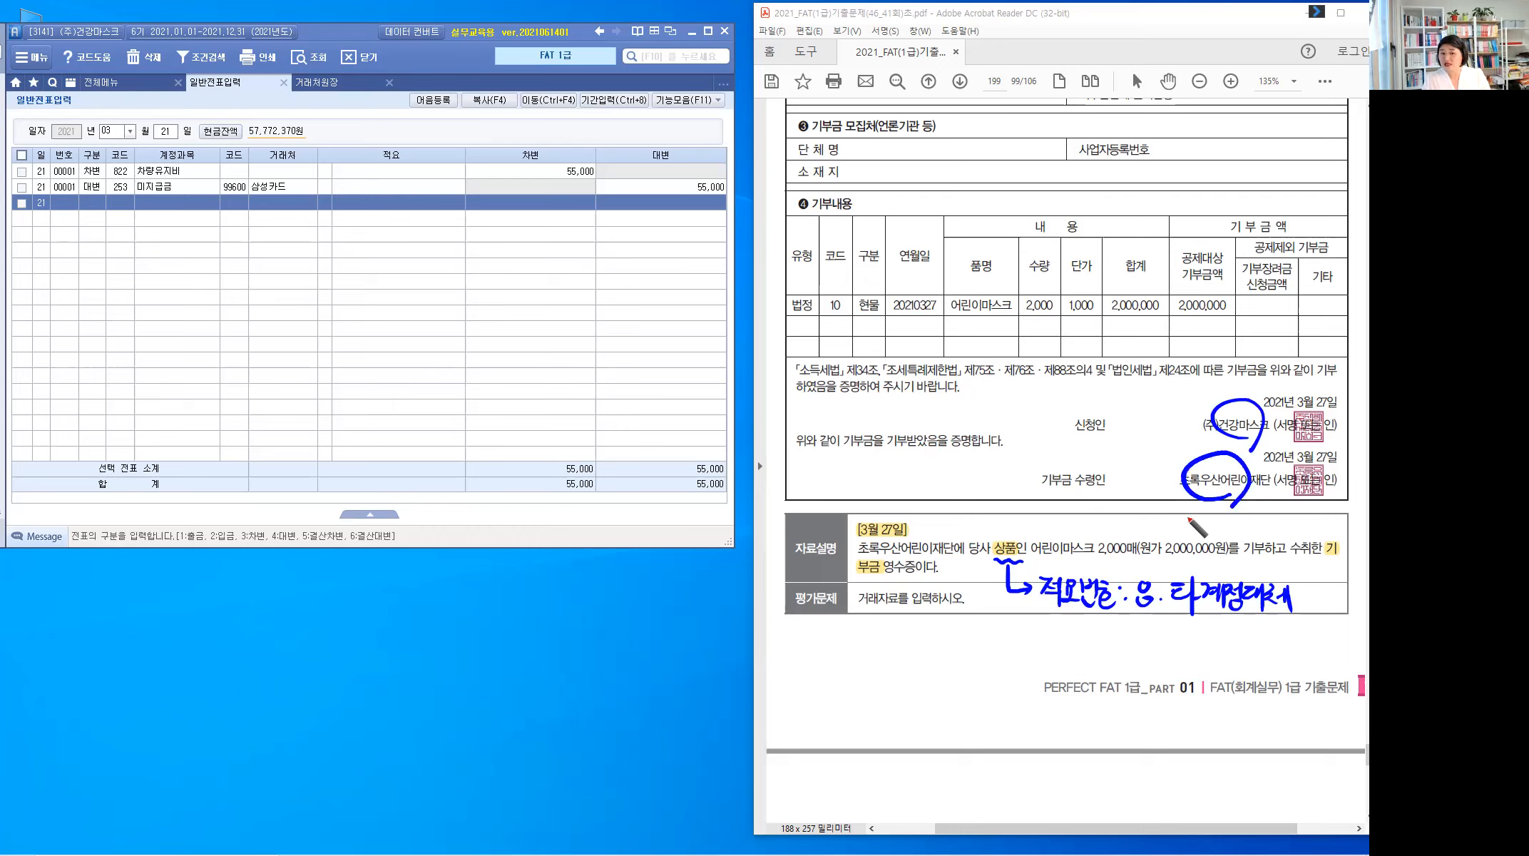
pyautogui.click(1315, 386)
pyautogui.moveTo(1315, 387); pyautogui.dragTo(1334, 381)
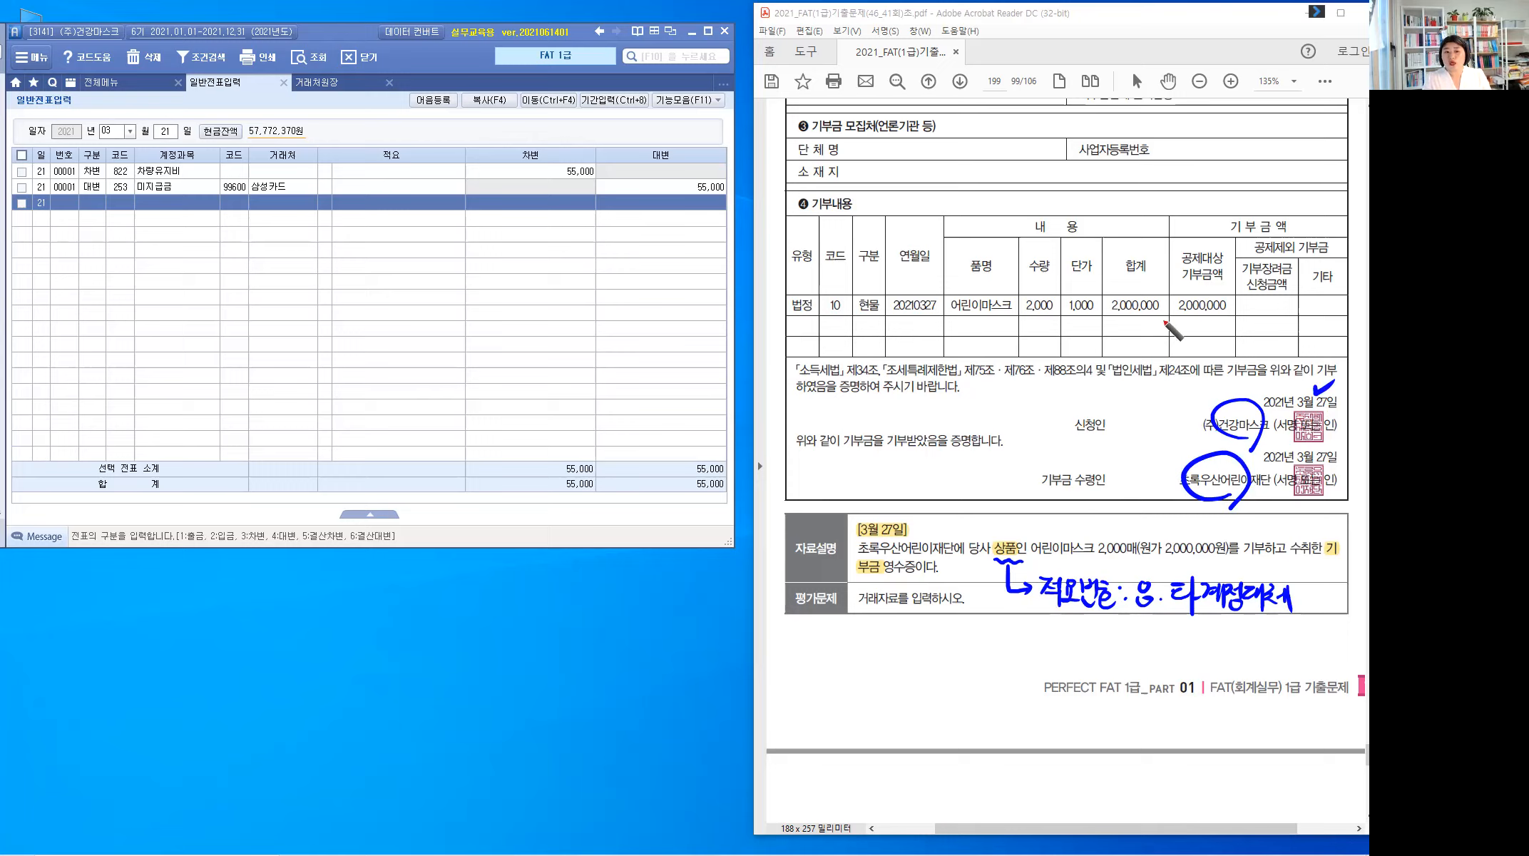
pyautogui.moveTo(1169, 278); pyautogui.dragTo(1173, 334)
pyautogui.moveTo(873, 281); pyautogui.dragTo(898, 265)
pyautogui.moveTo(863, 322)
pyautogui.mouseDown()
pyautogui.moveTo(863, 341)
pyautogui.moveTo(889, 322)
pyautogui.moveTo(884, 335)
pyautogui.mouseUp()
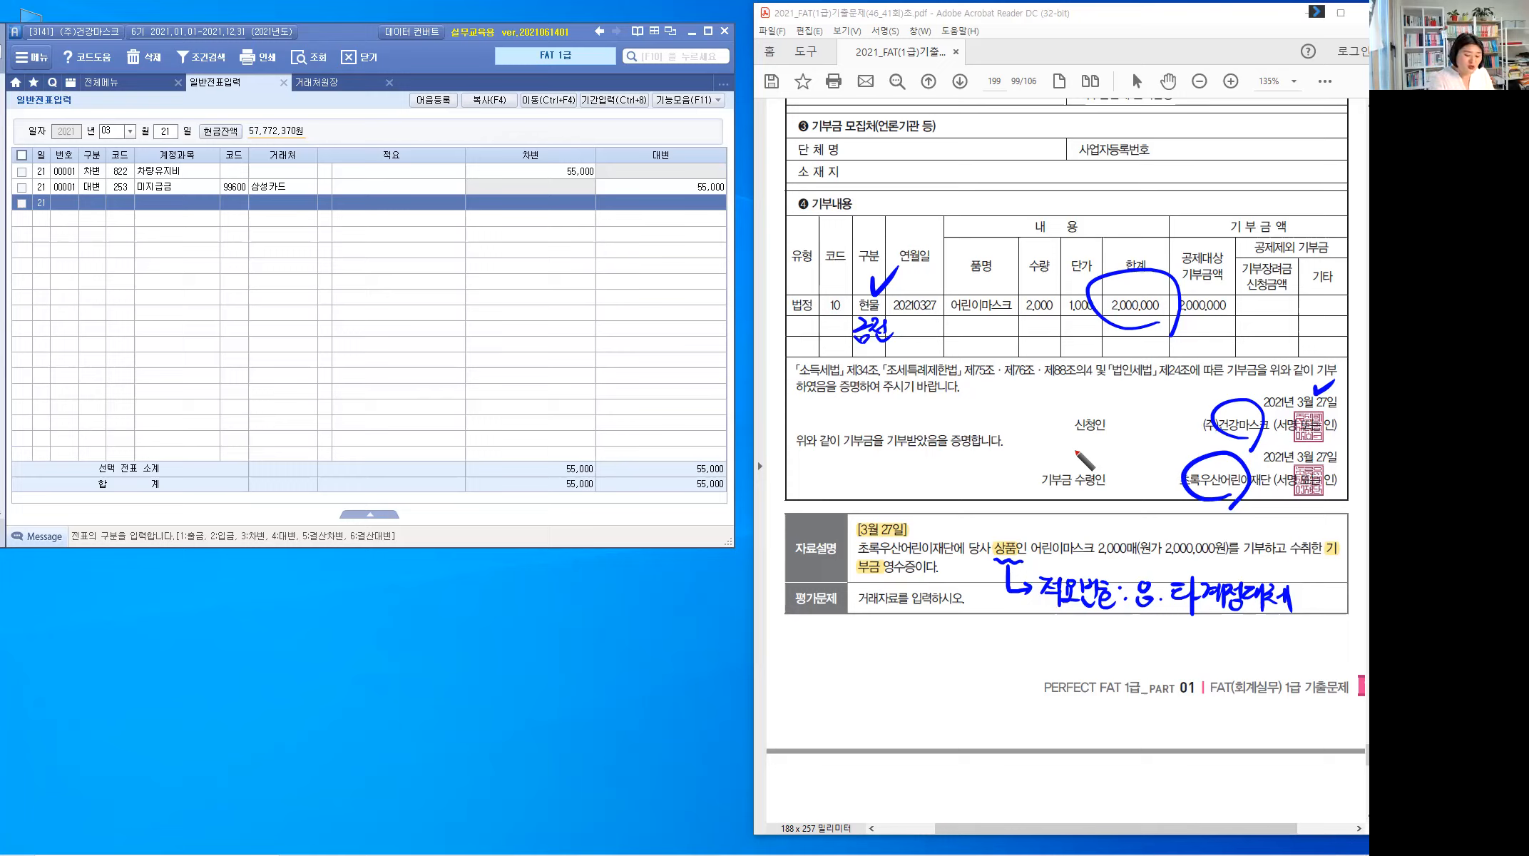
pyautogui.press('e')
pyautogui.press('Escape')
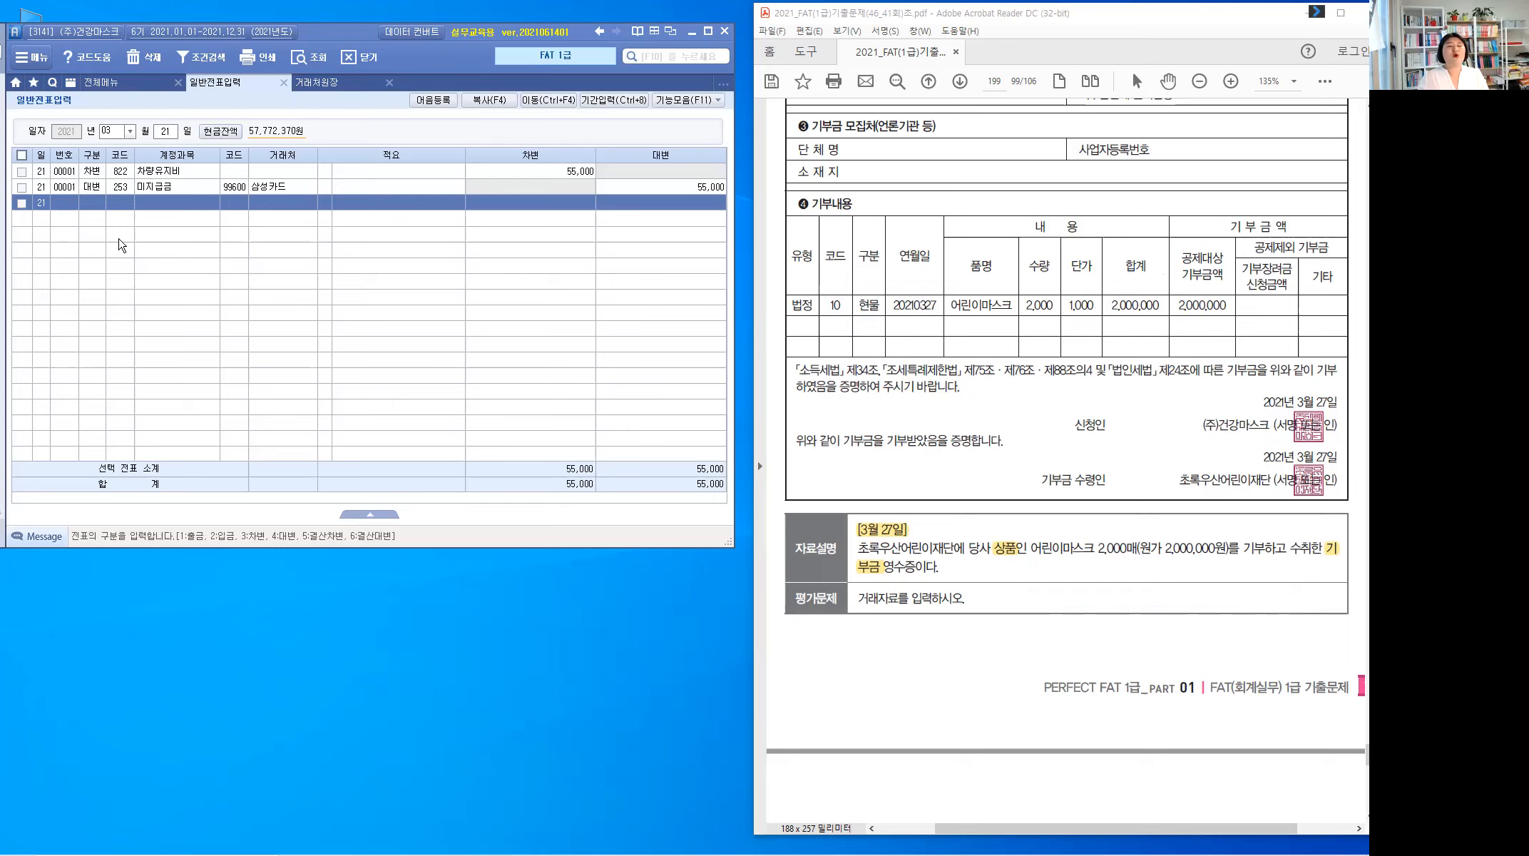
# Step: Set the voucher day to 27 and make the first line a debit (구분 3)
pyautogui.click(161, 132)
pyautogui.click(162, 132)
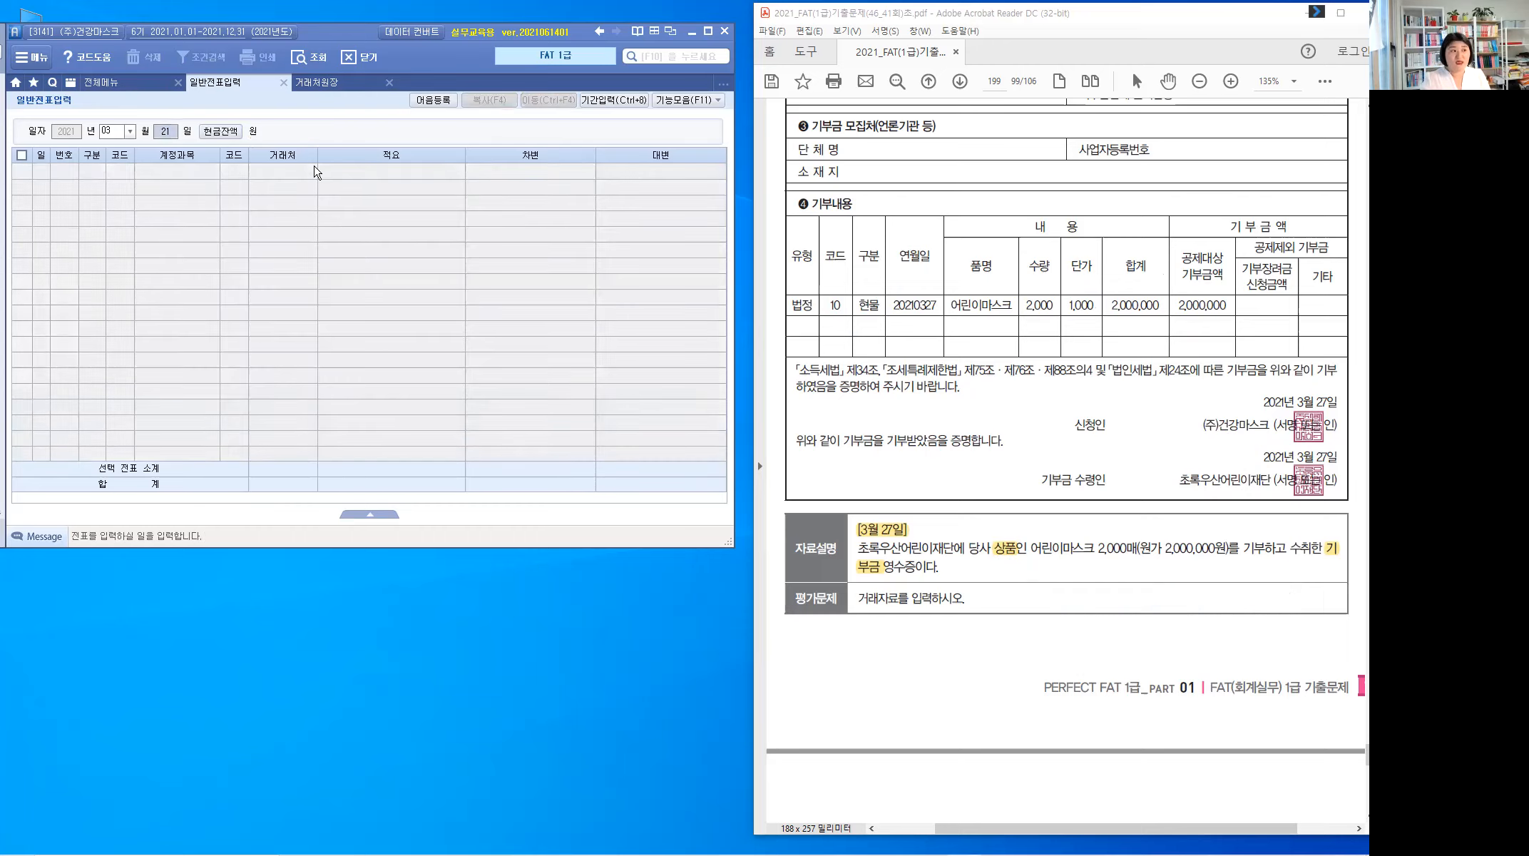
pyautogui.write('27')
pyautogui.press('Return')
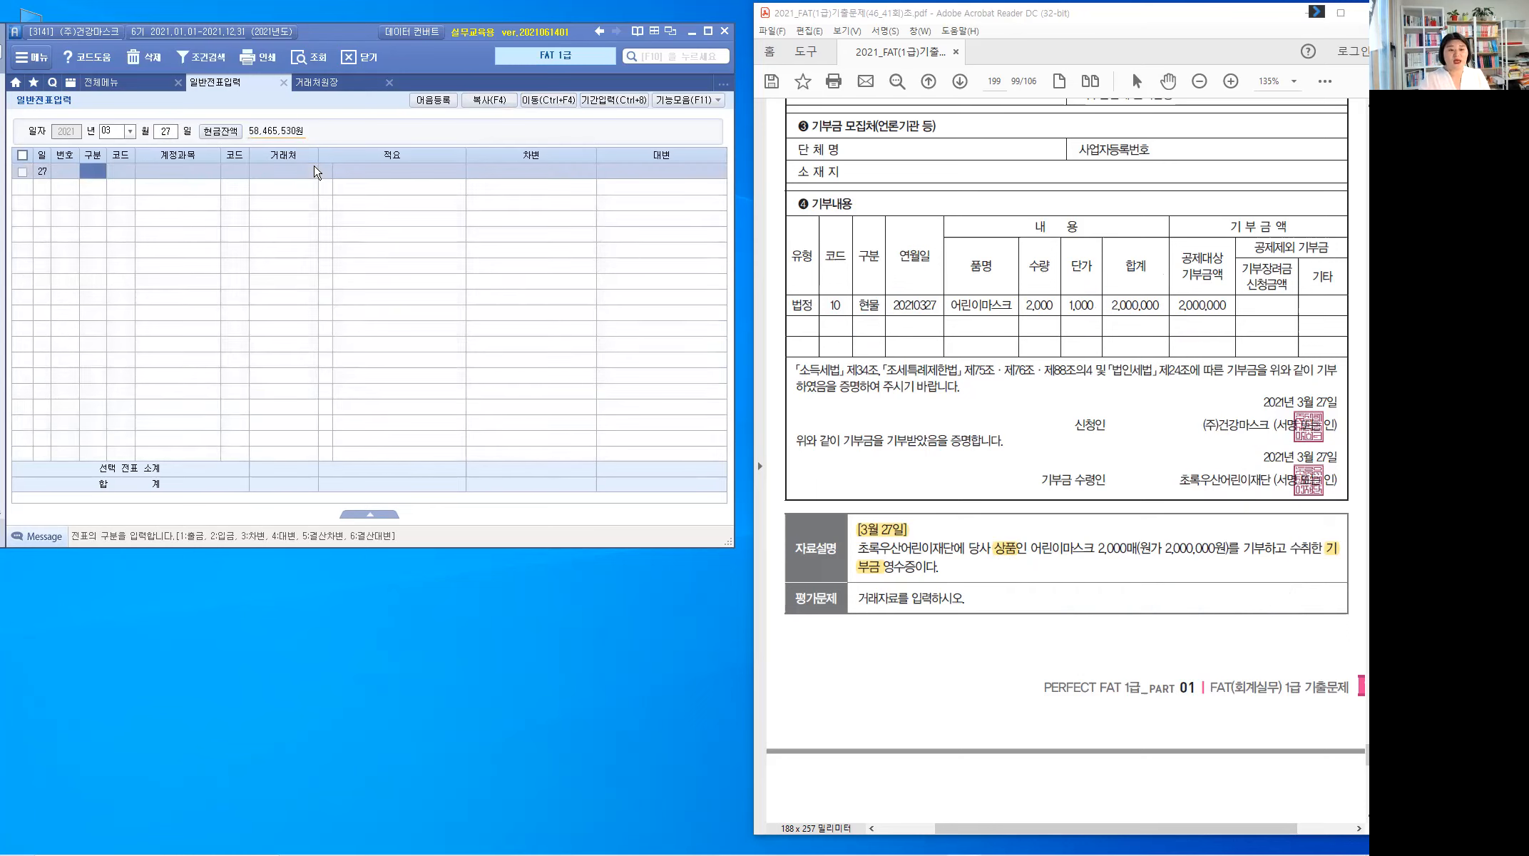
pyautogui.write('3')
pyautogui.press('Return')
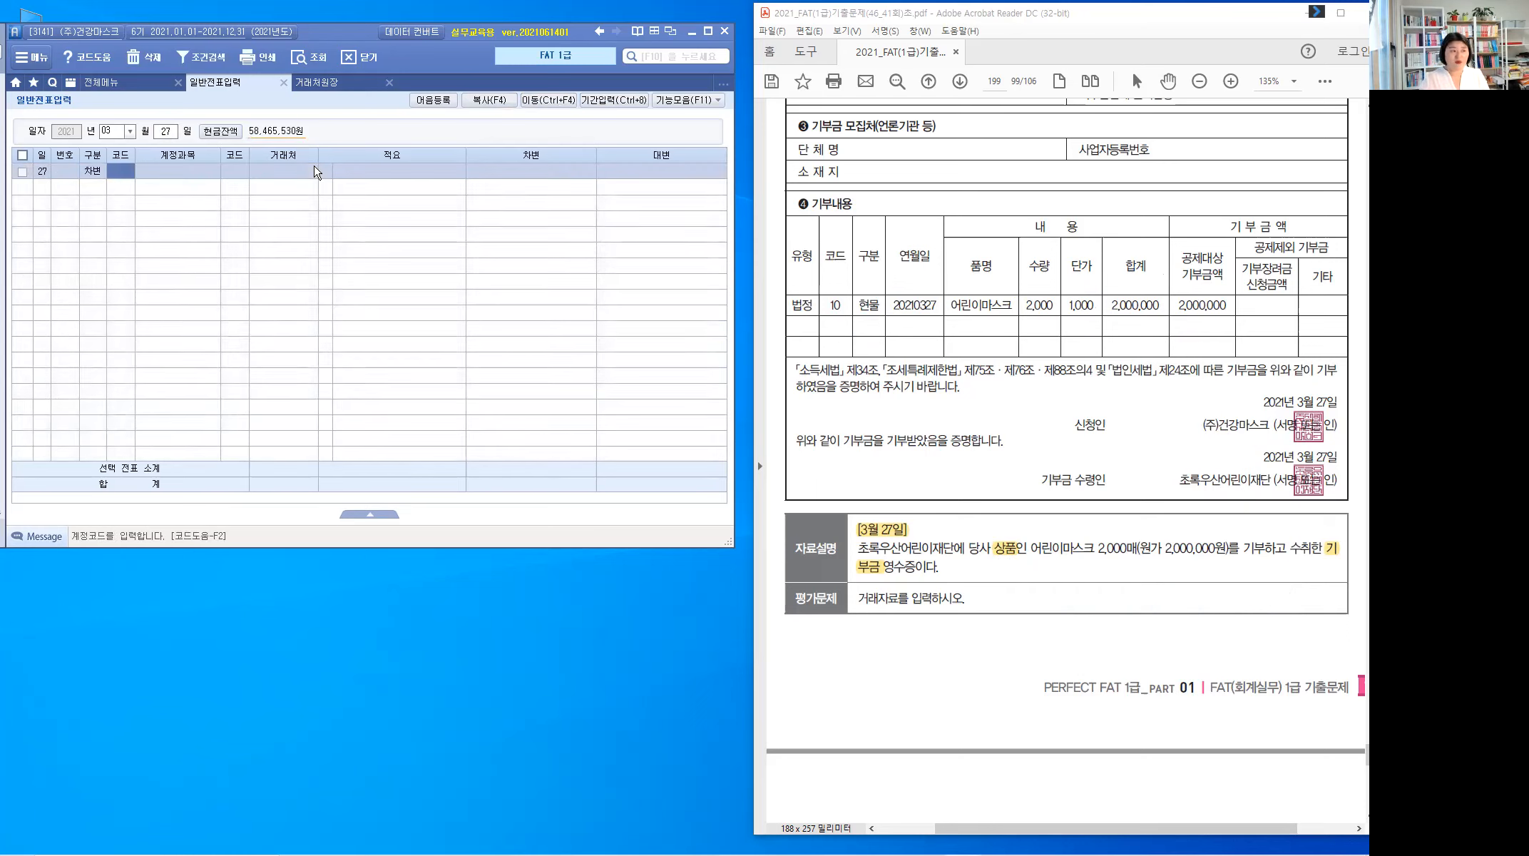
# Step: Debit 933 기부금 2,000,000, found by searching 기부, and mark the next line as a credit (구분 4)
pyautogui.write('기부')
pyautogui.press('Return')
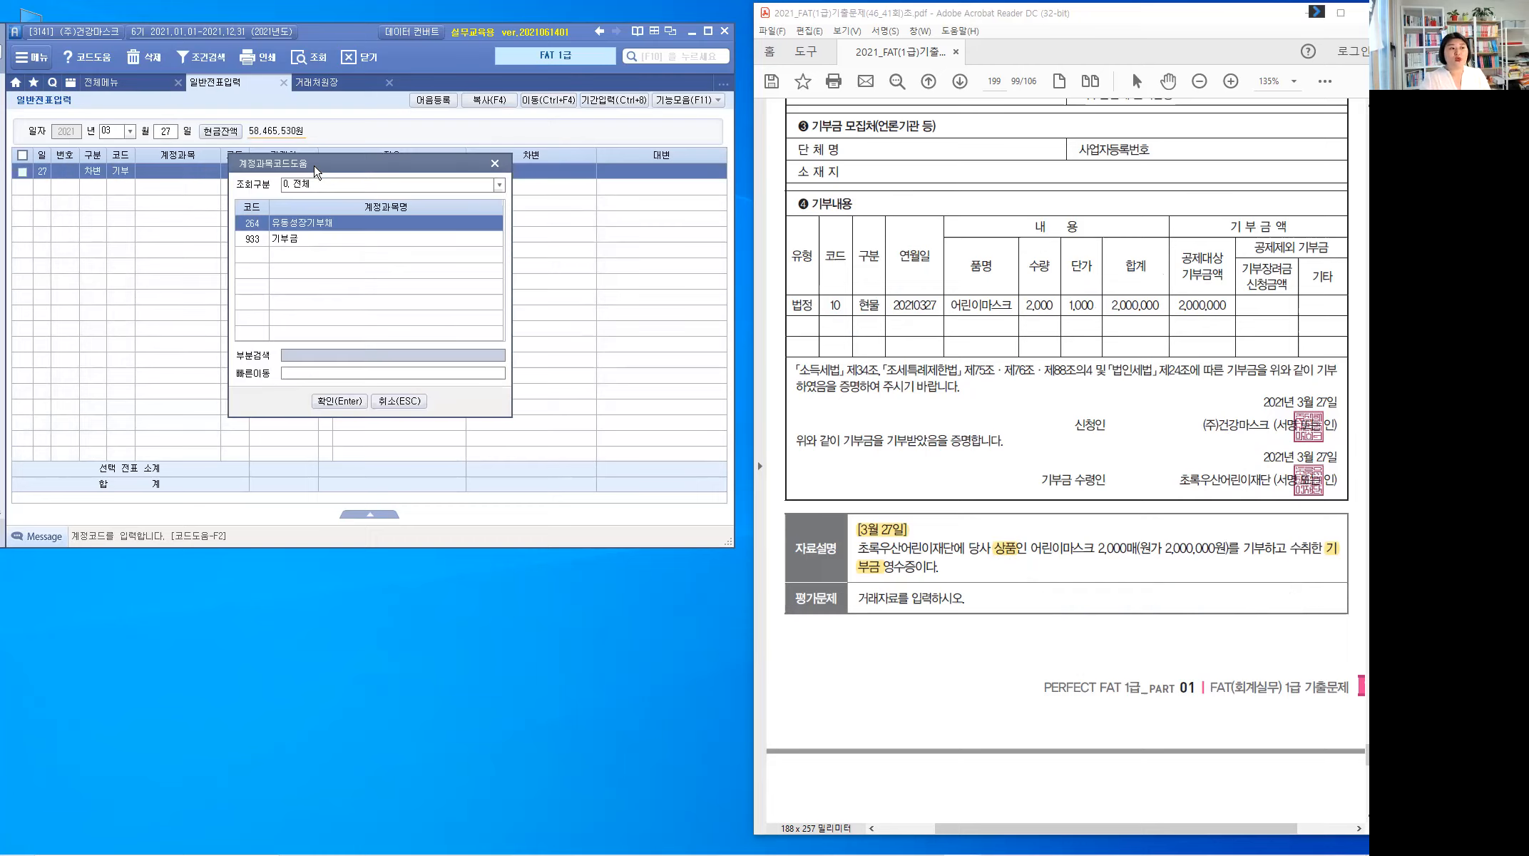
pyautogui.press('Down')
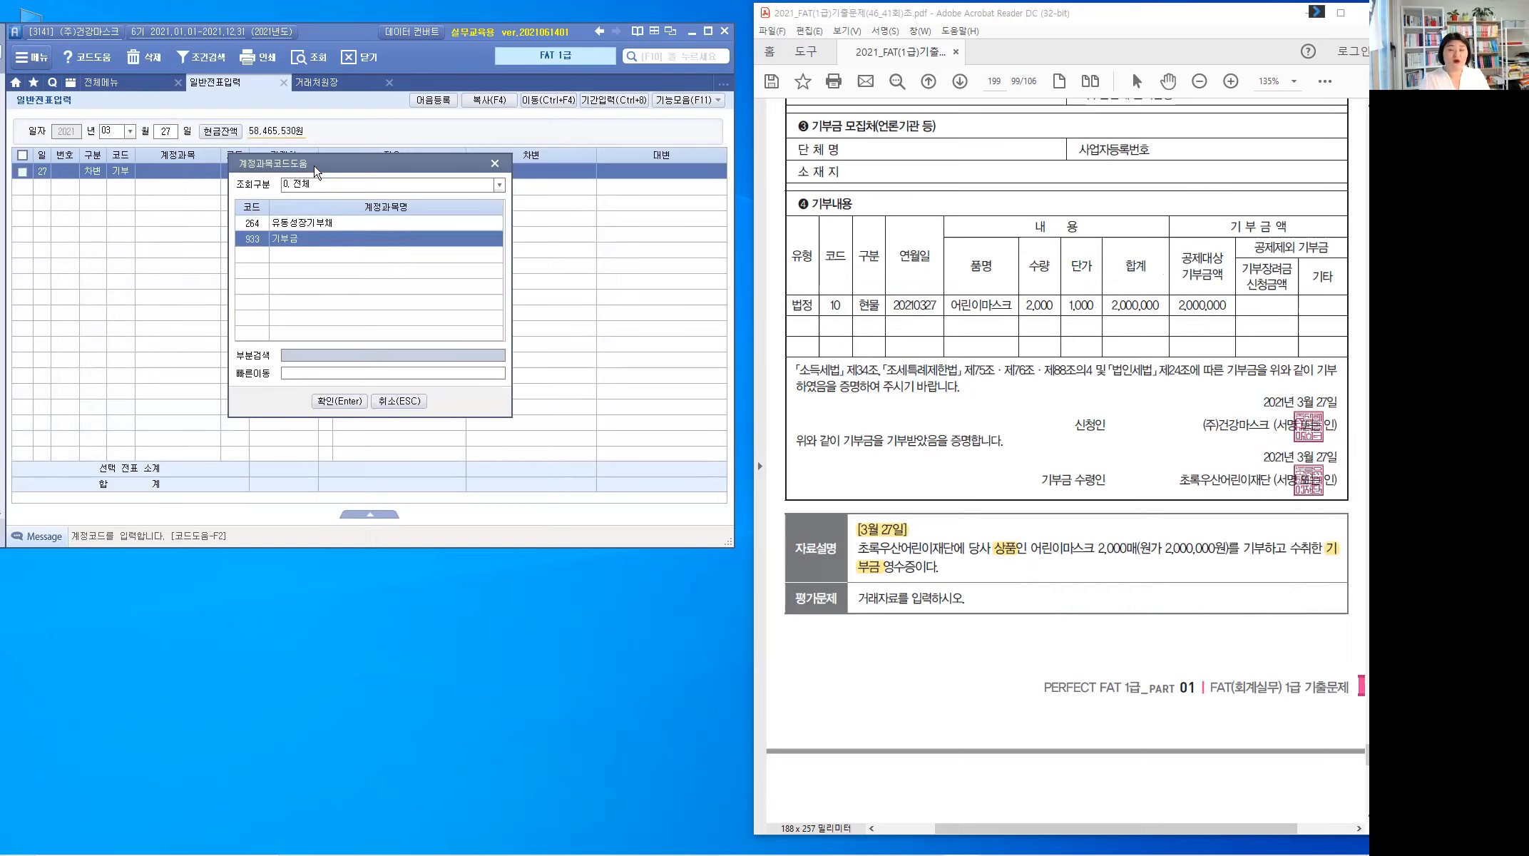
pyautogui.press('Return')
pyautogui.press('Return')
pyautogui.press('Return')
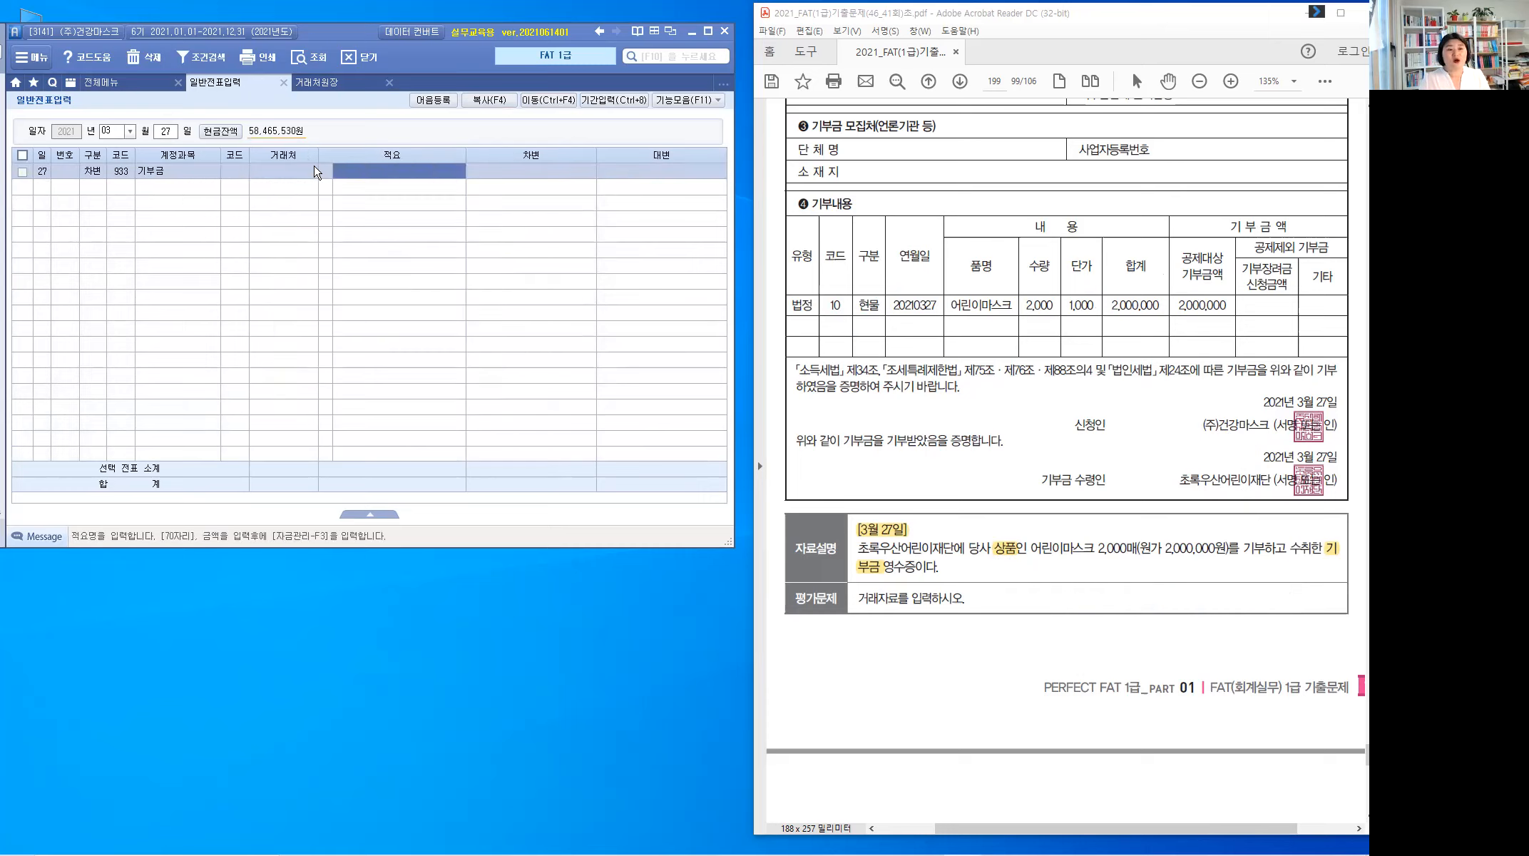
pyautogui.write('2')
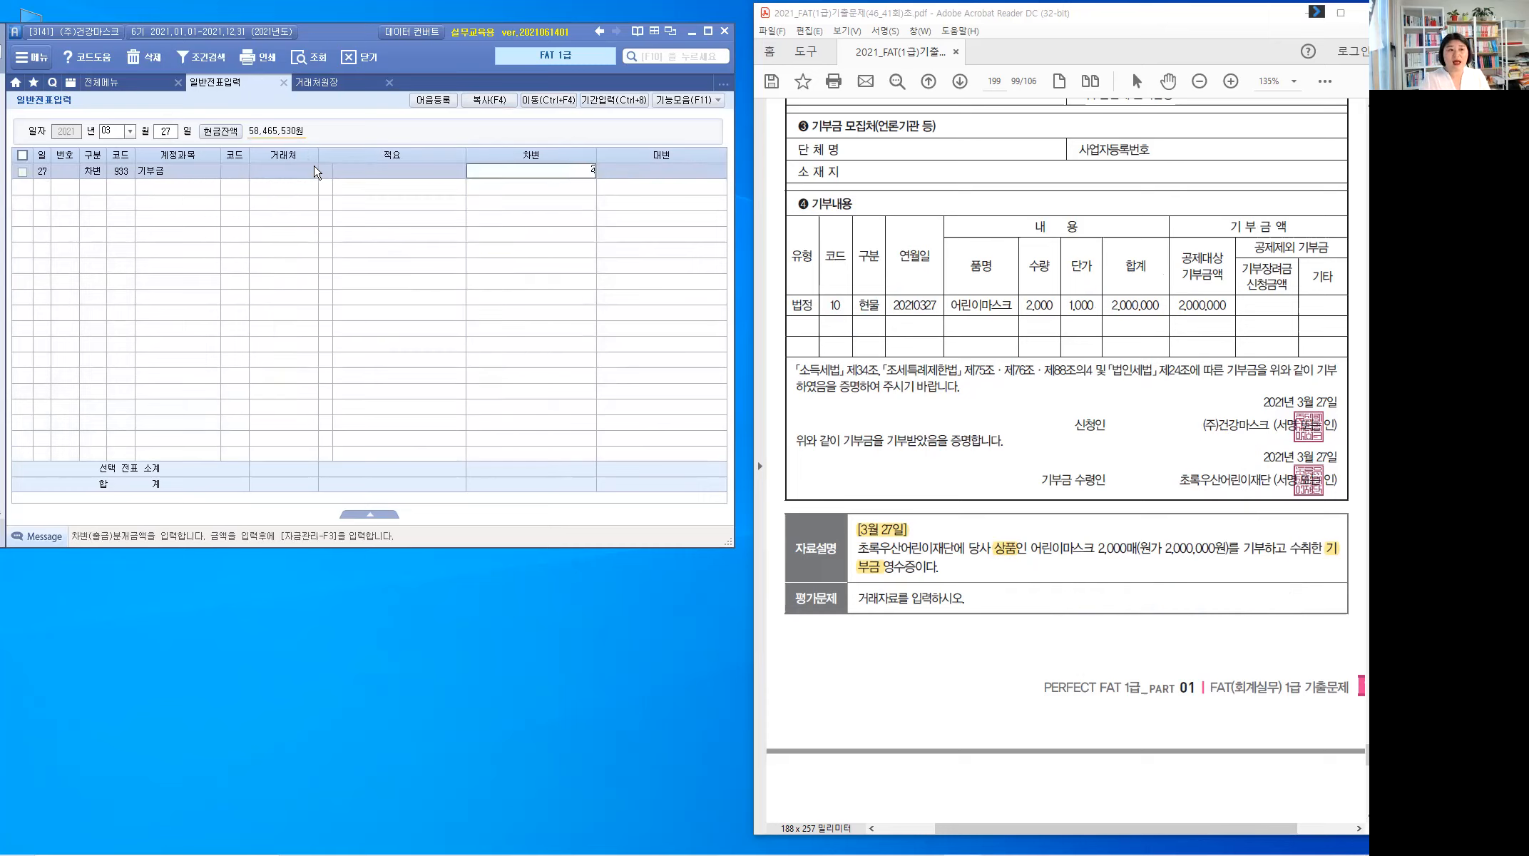
pyautogui.write(',000,000')
pyautogui.press('Return')
pyautogui.write('4')
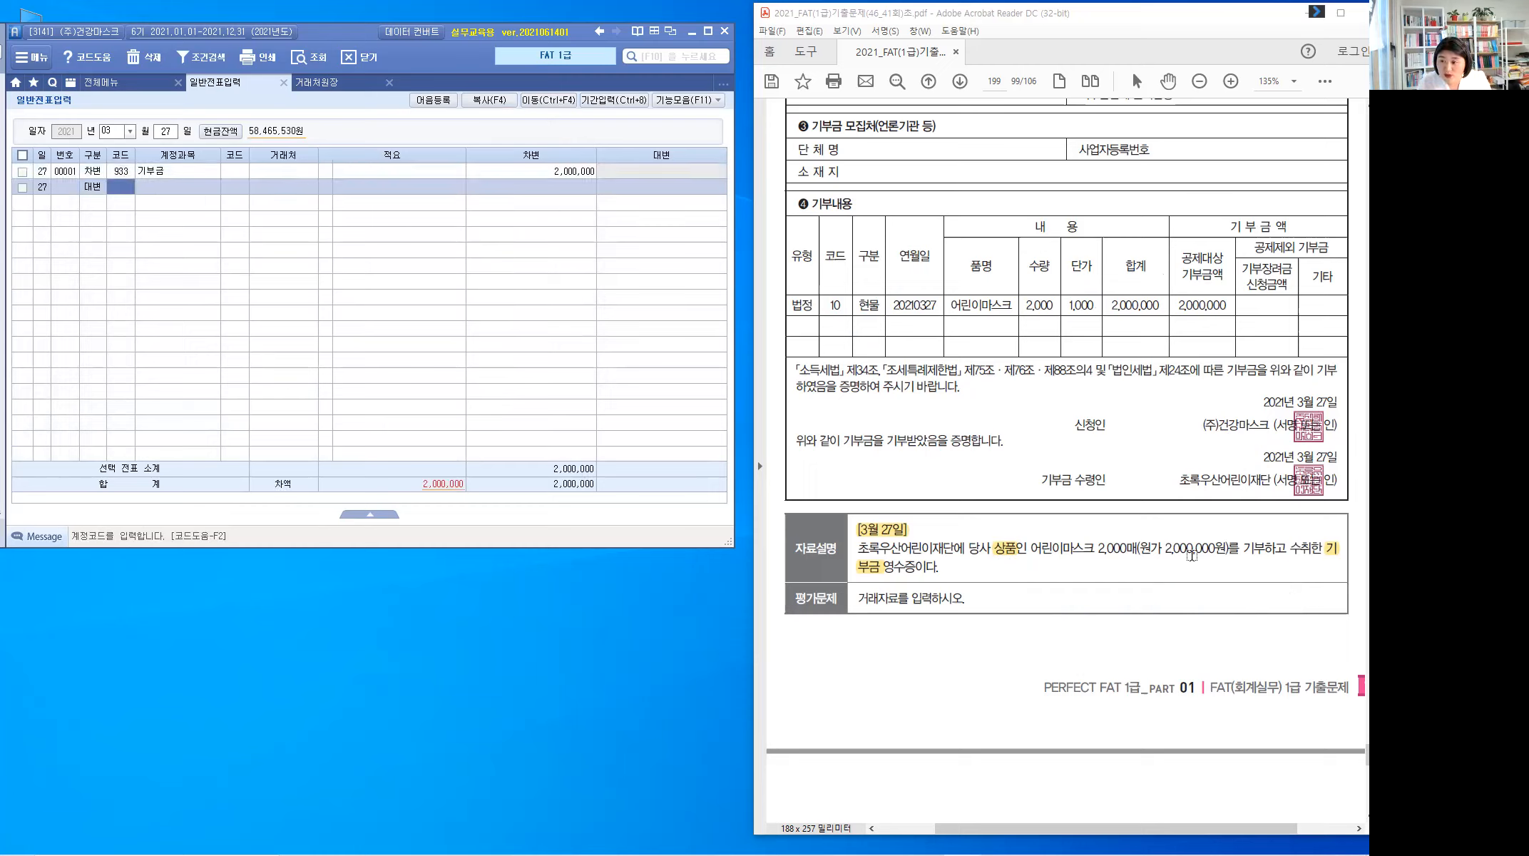
pyautogui.click(1191, 555)
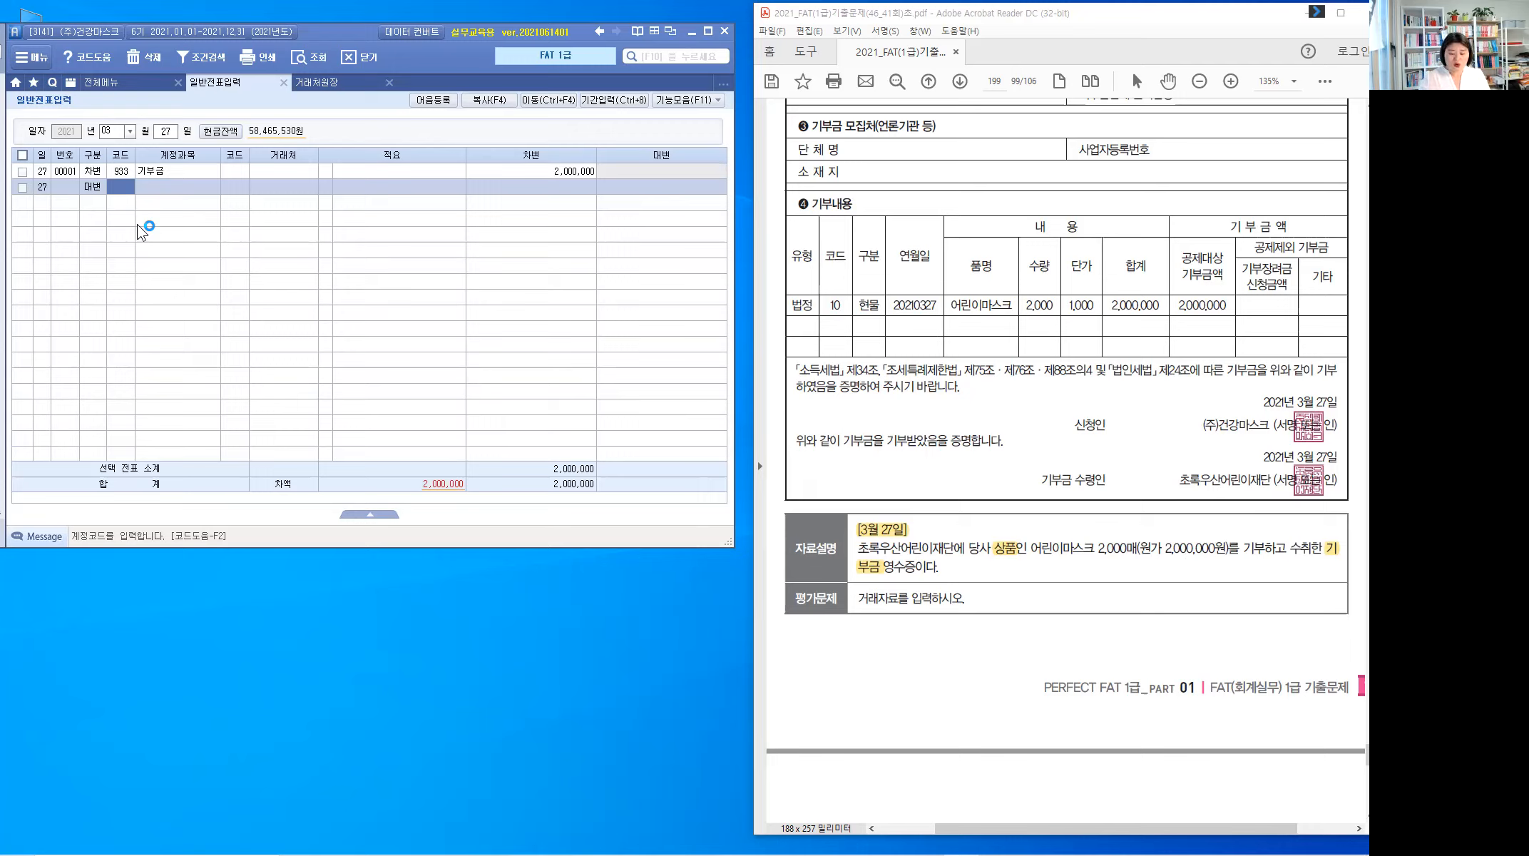
# Step: Credit 146 상품 for 2,000,000 with description 08 타계정으로 대체액, skipping the trading partner
pyautogui.write('146')
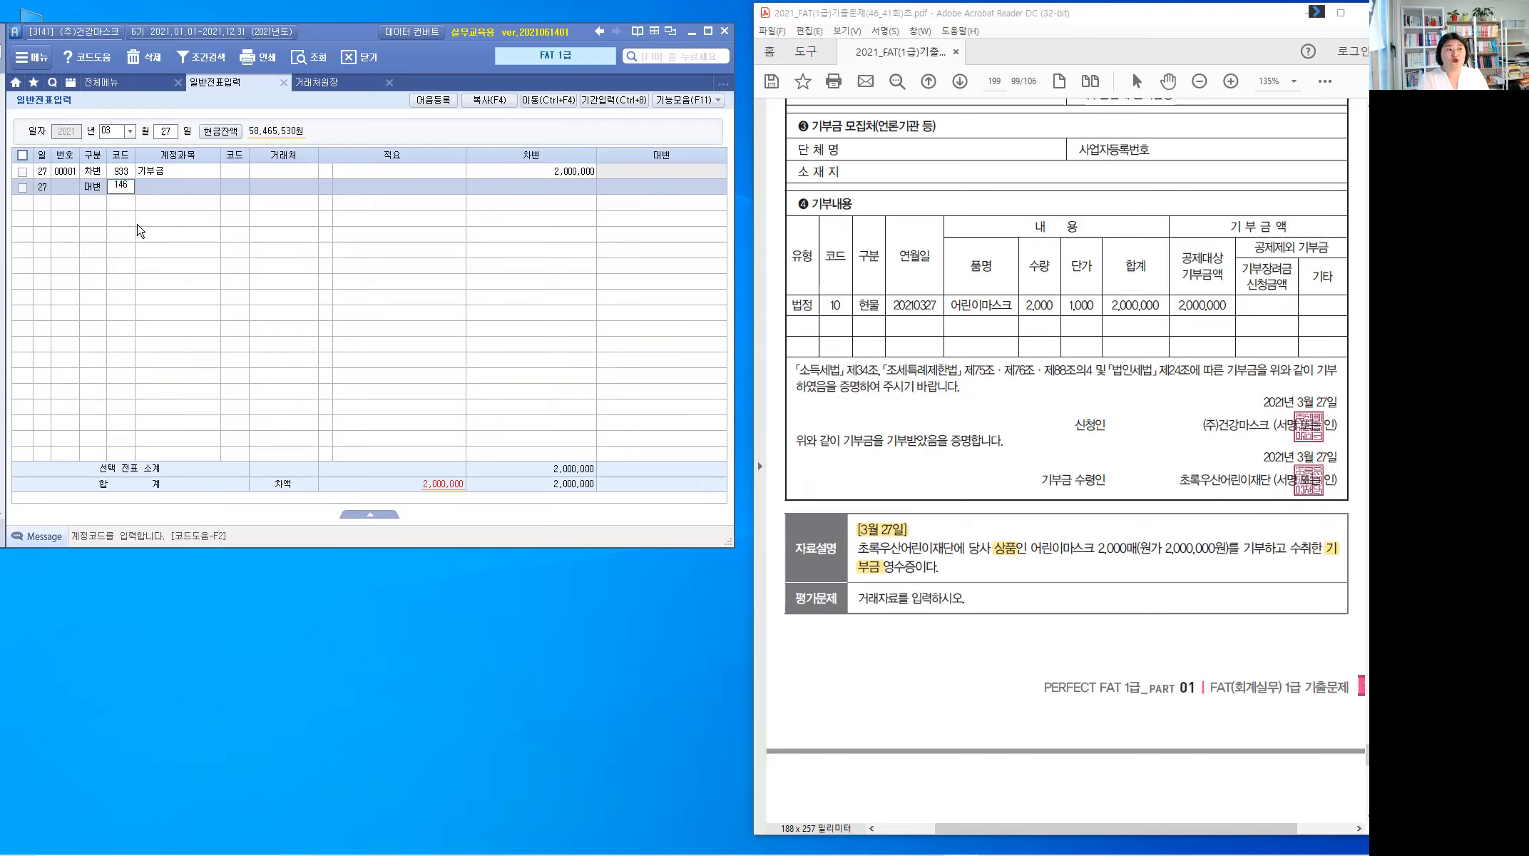
pyautogui.press('Return')
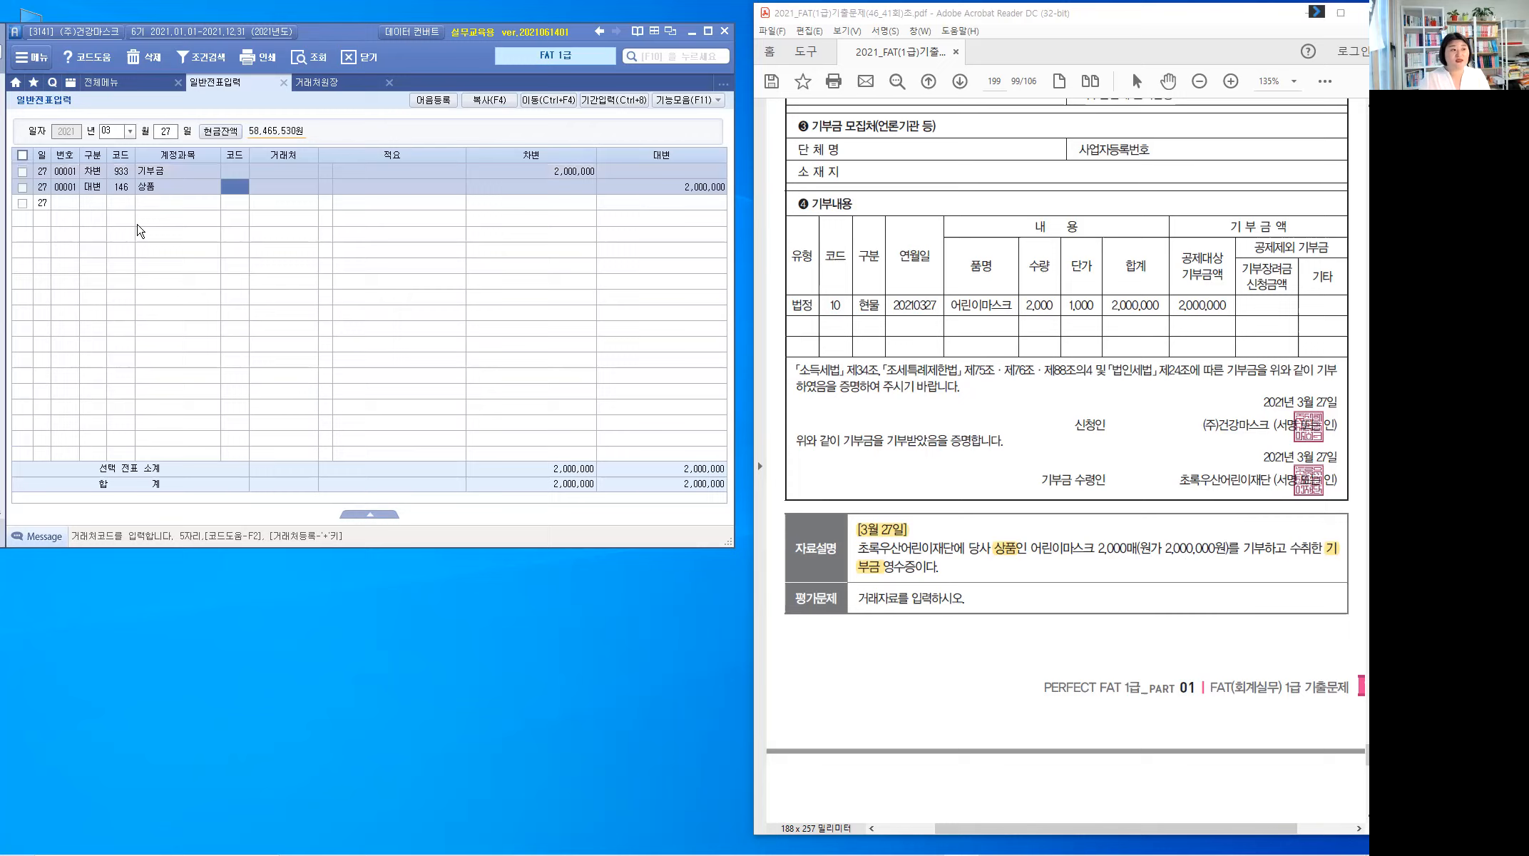
pyautogui.press('Return')
pyautogui.press('Return')
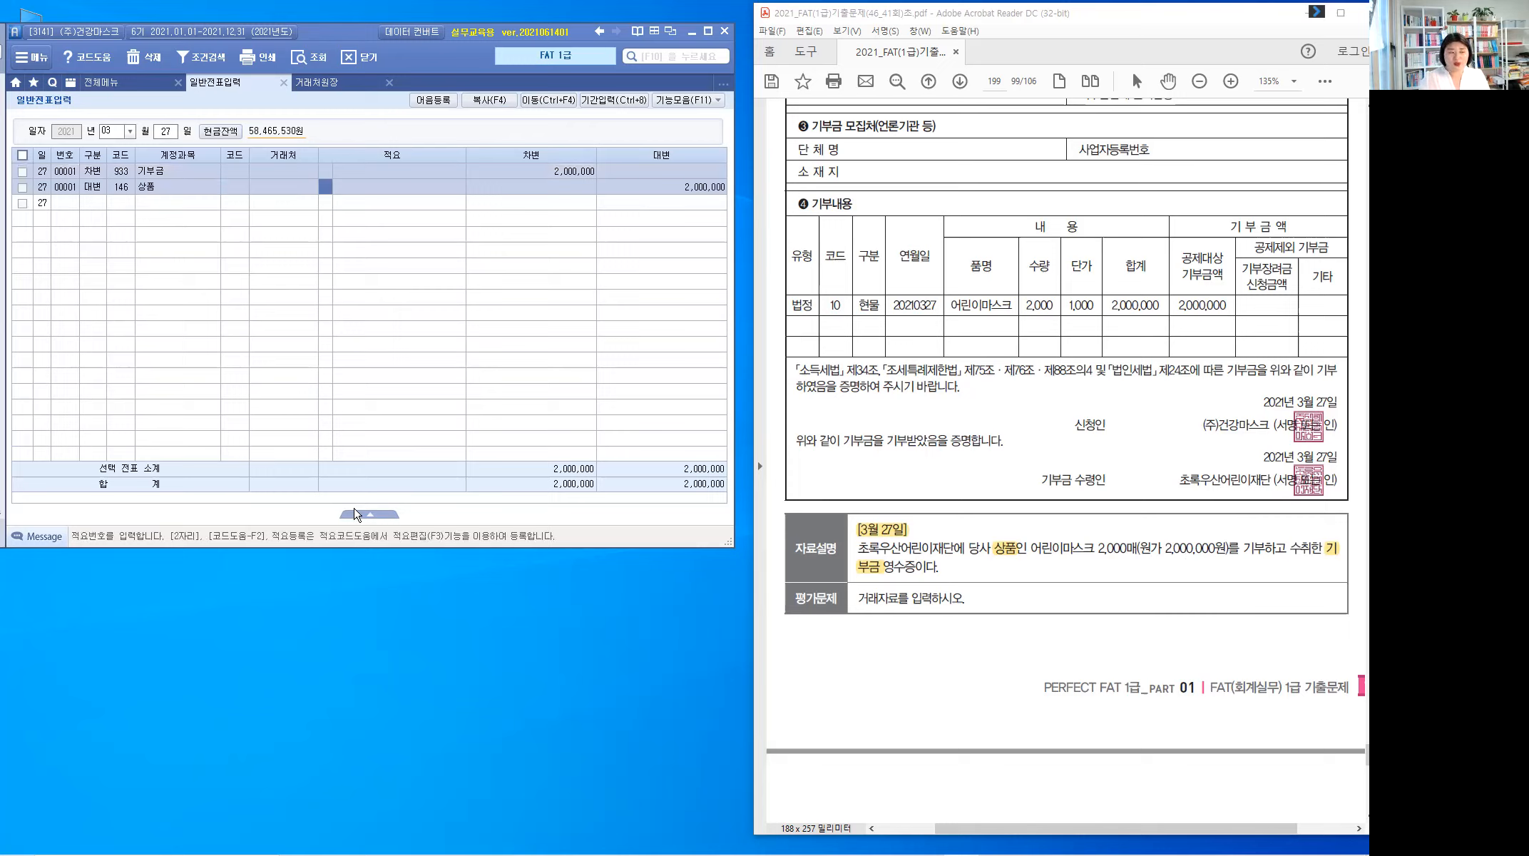
pyautogui.click(378, 516)
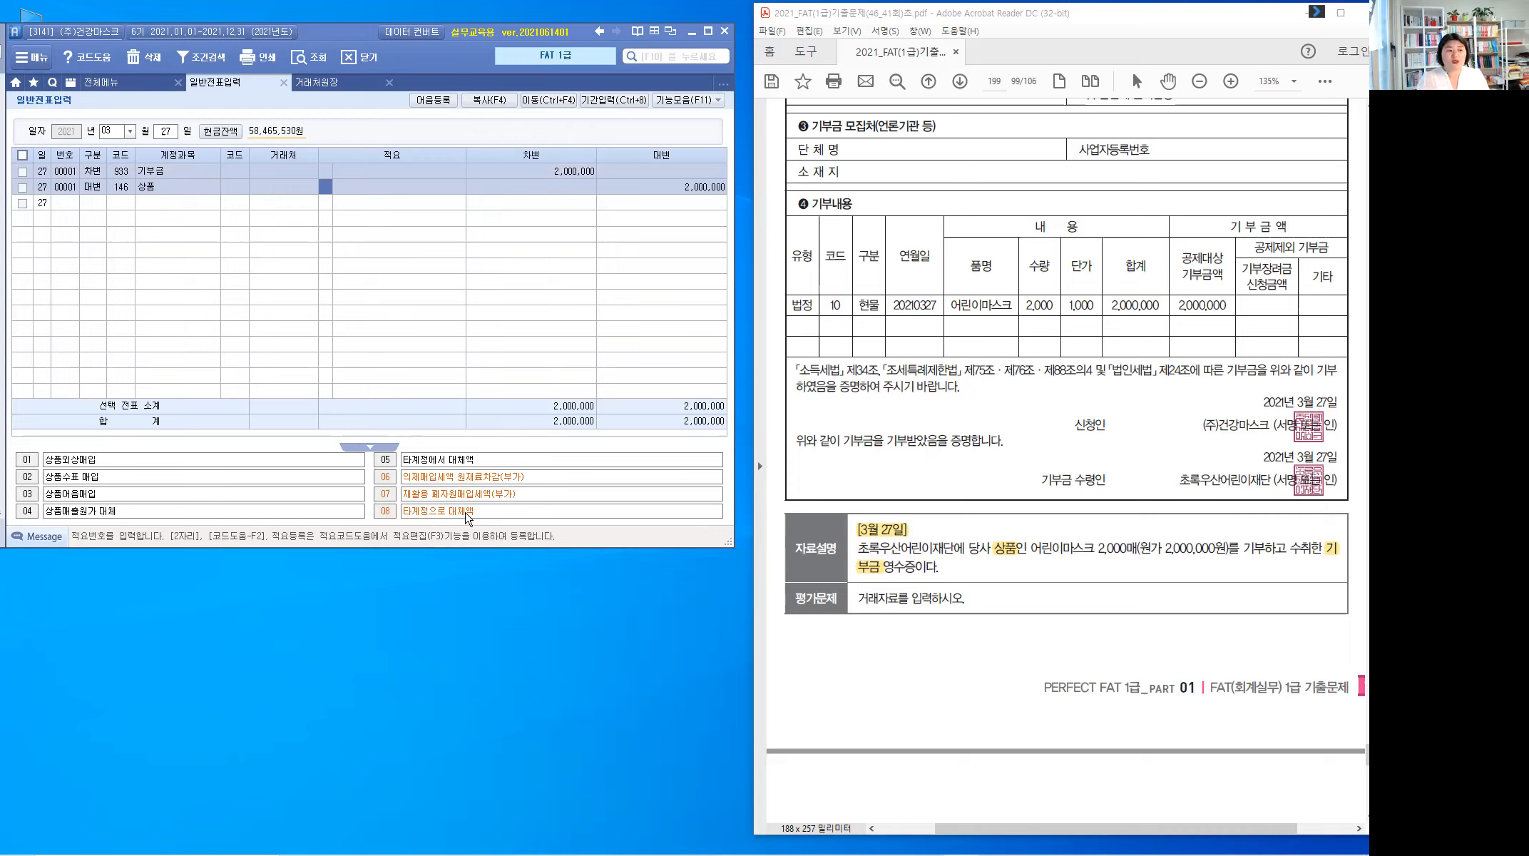
pyautogui.click(465, 513)
pyautogui.write('08')
pyautogui.press('Return')
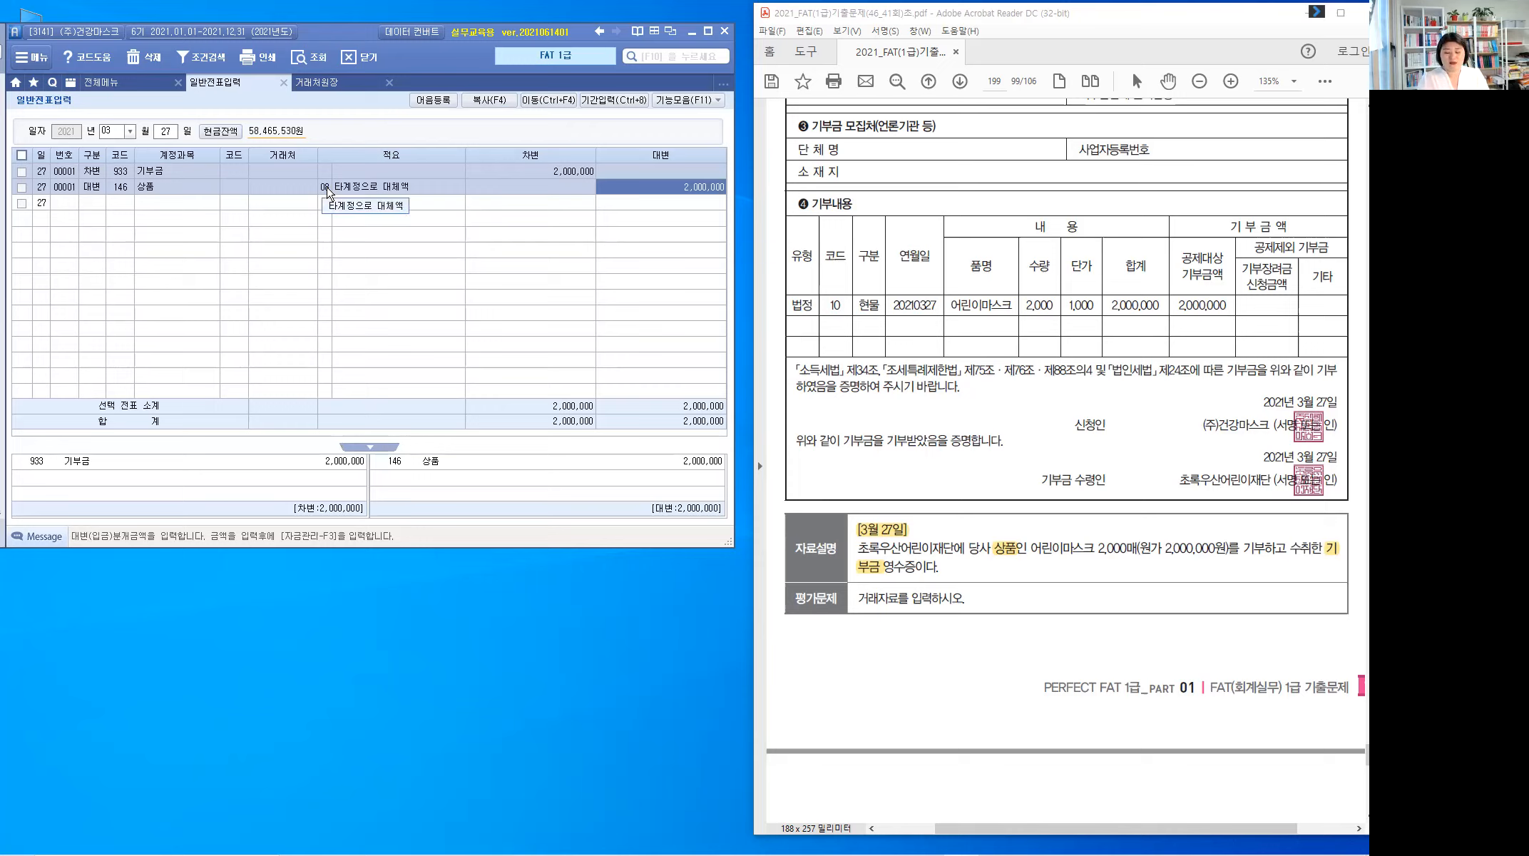
pyautogui.press('Return')
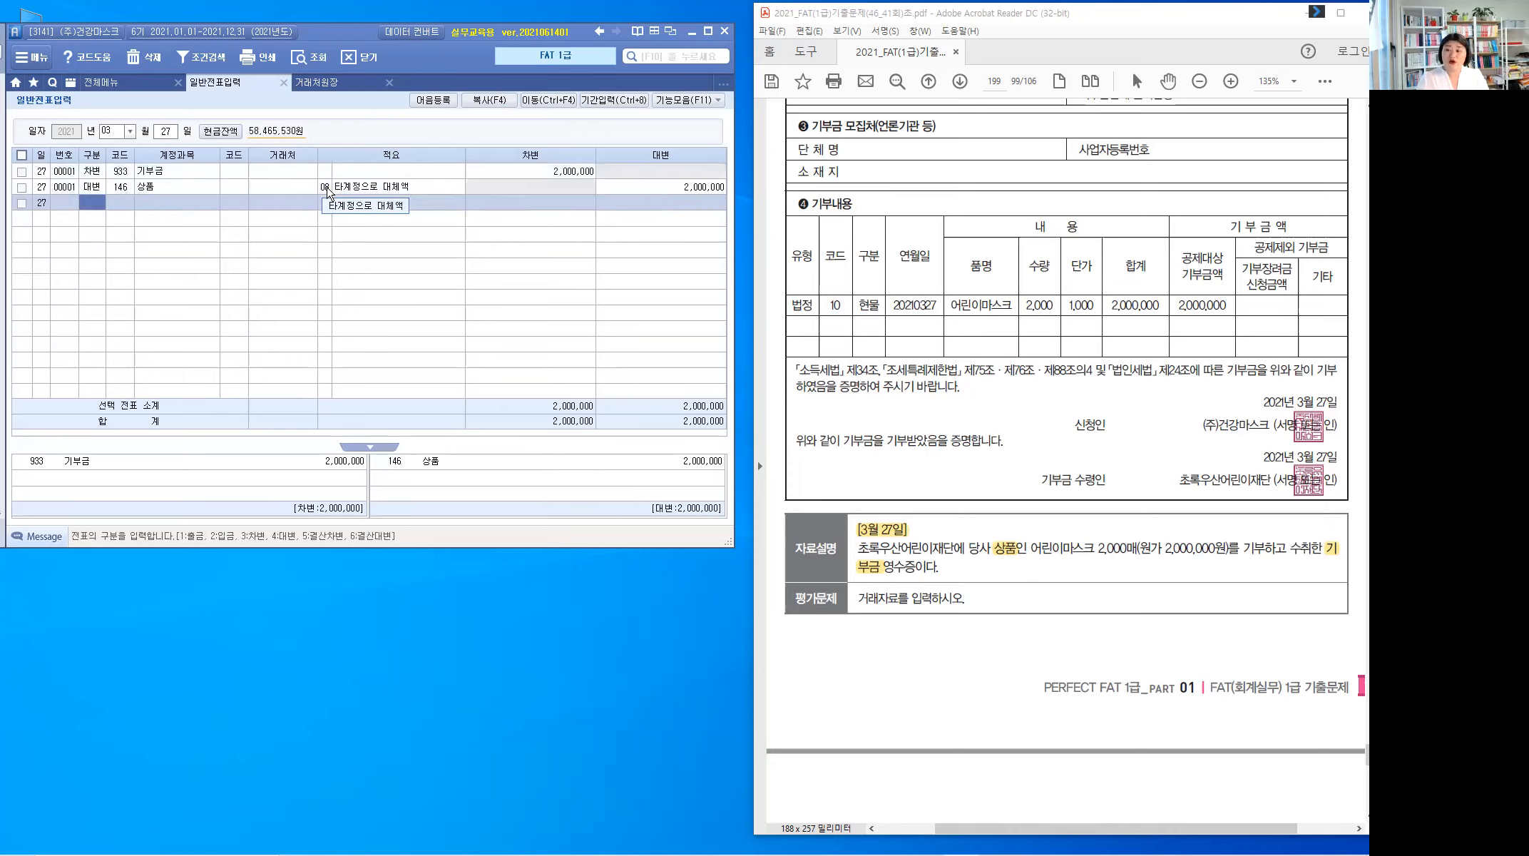
pyautogui.press('Up')
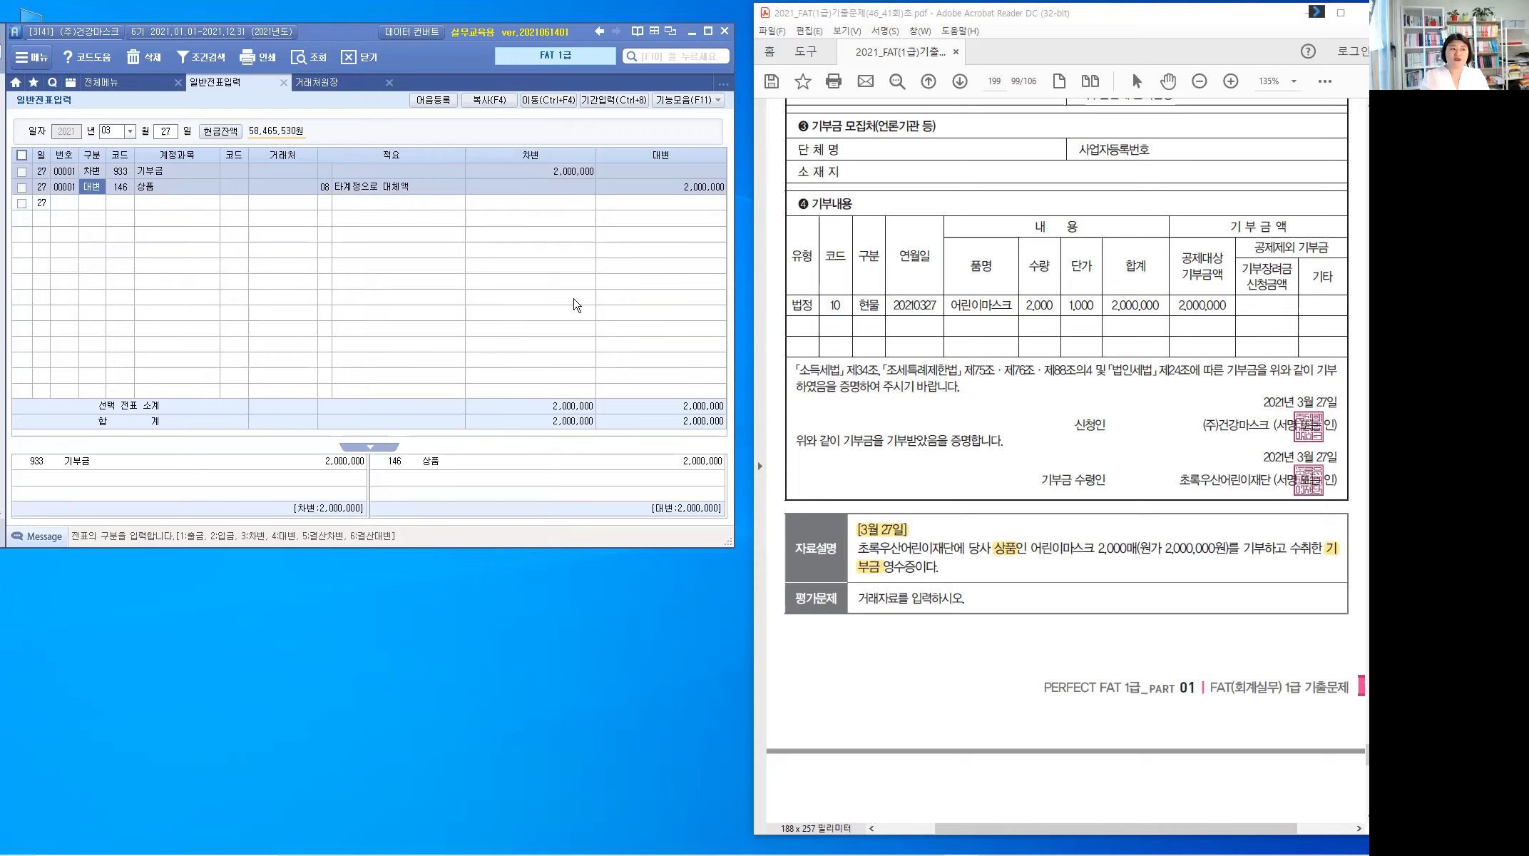
# Step: Collapse Smart A's lower account summary panel and return to the PDF
pyautogui.click(376, 447)
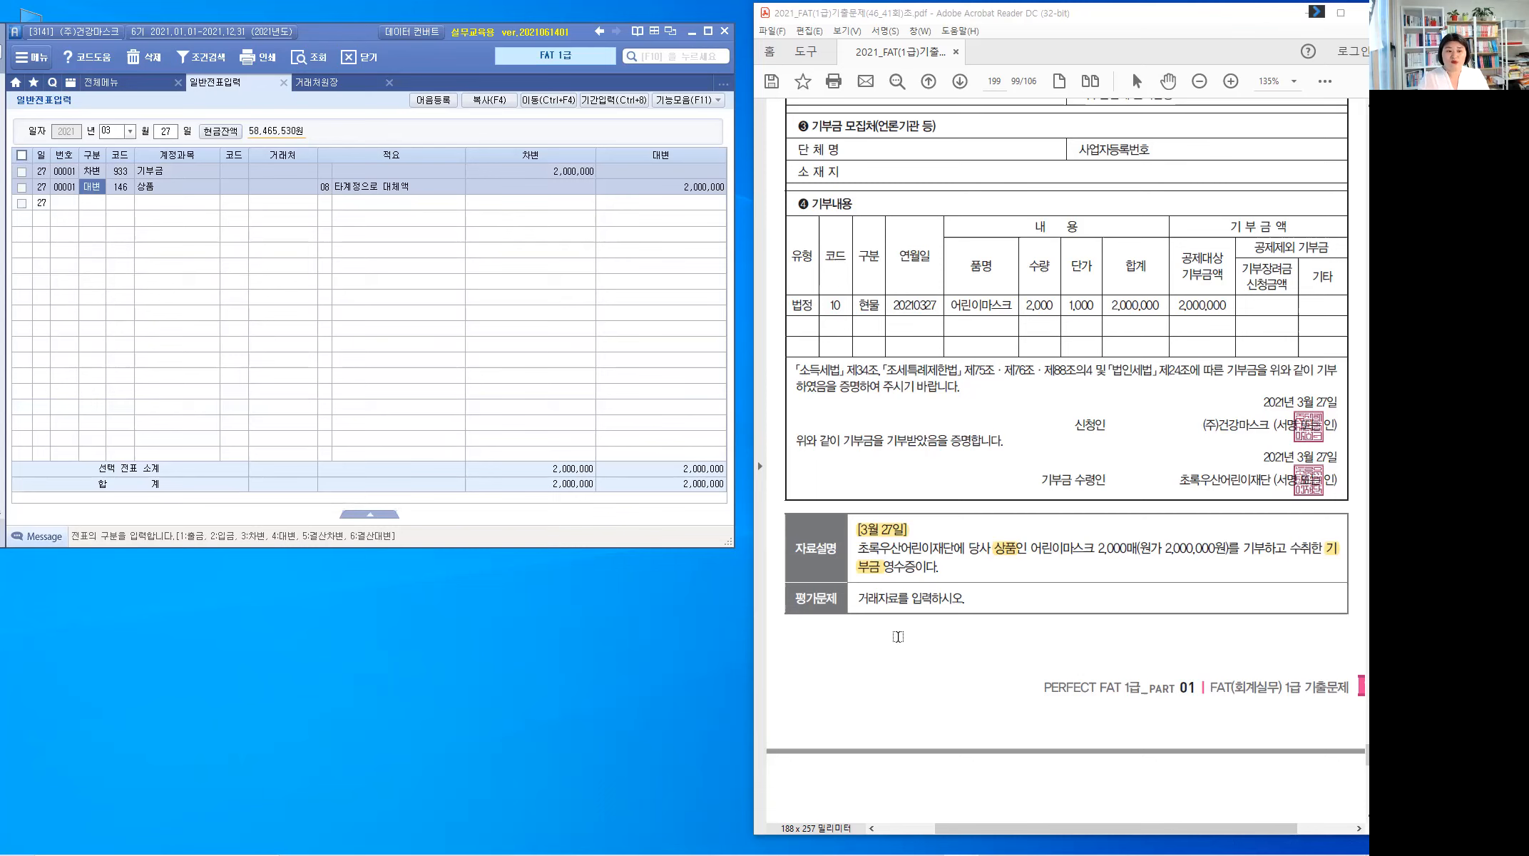
pyautogui.scroll(3, 912, 652)
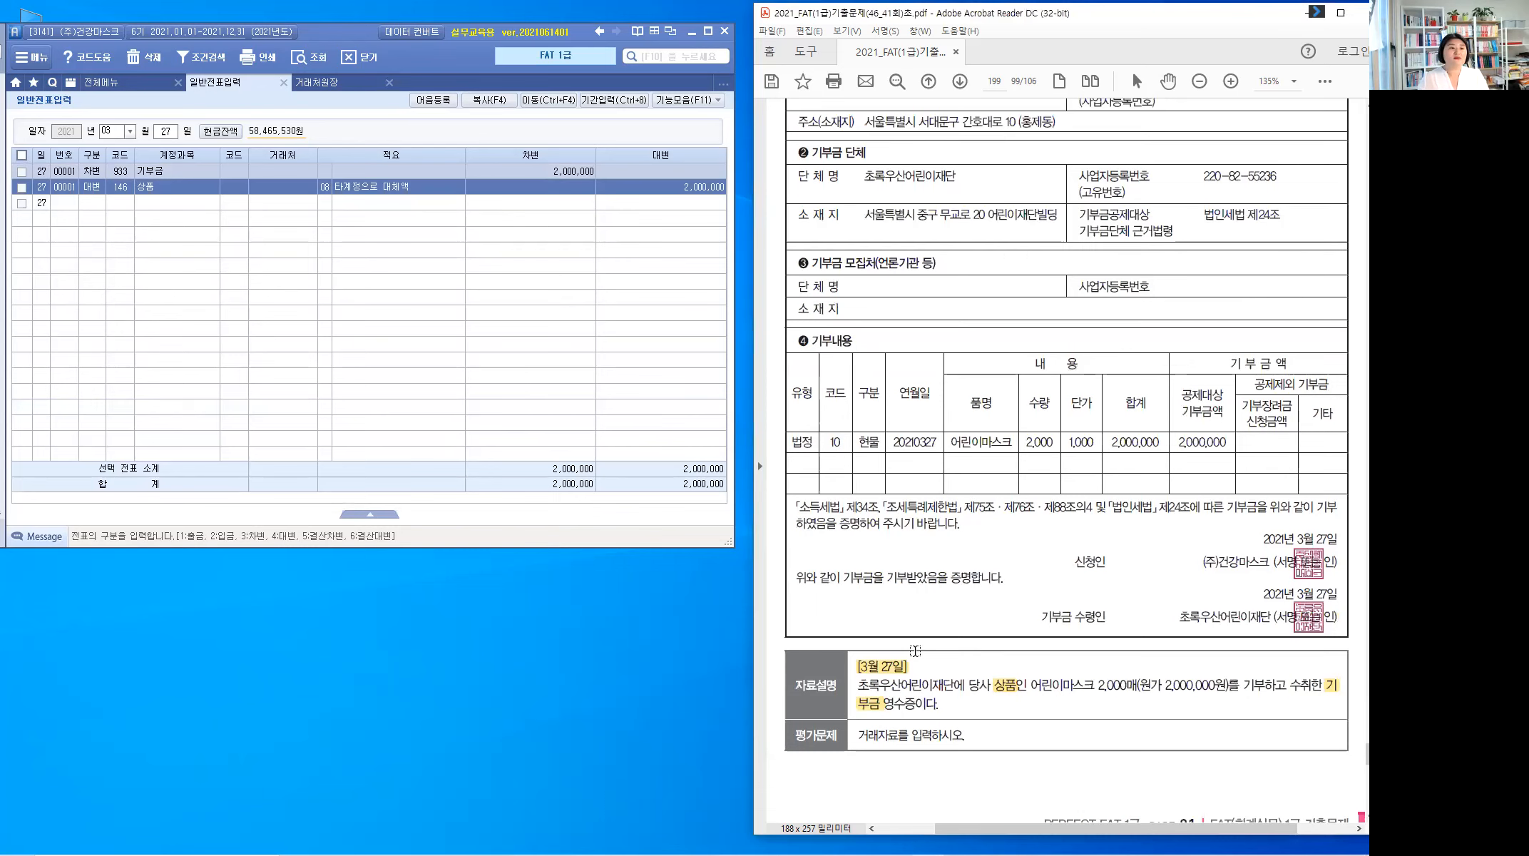
pyautogui.scroll(5, 915, 651)
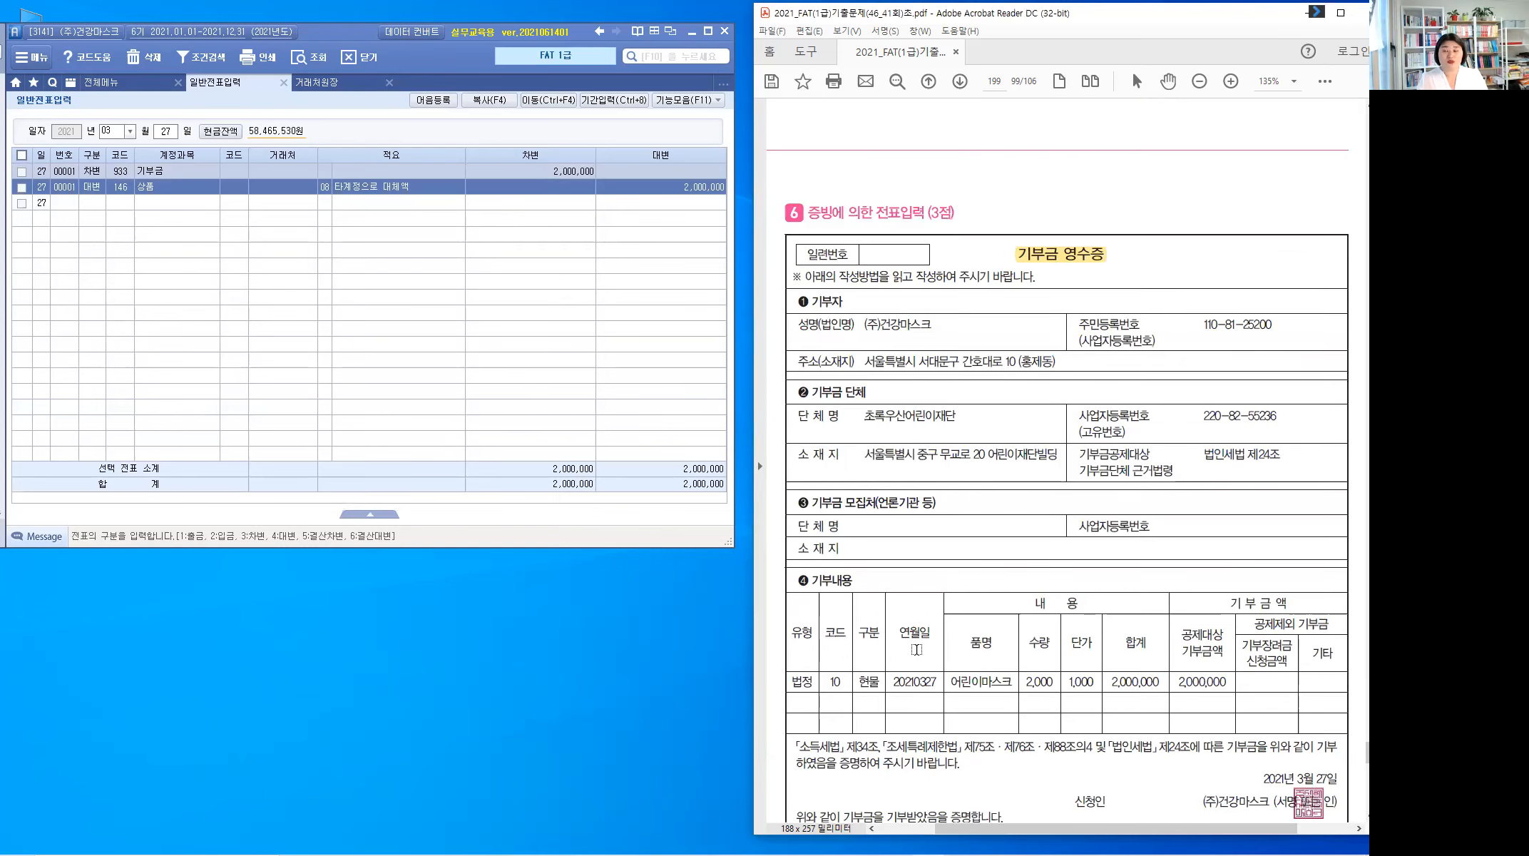
pyautogui.scroll(-1, 916, 649)
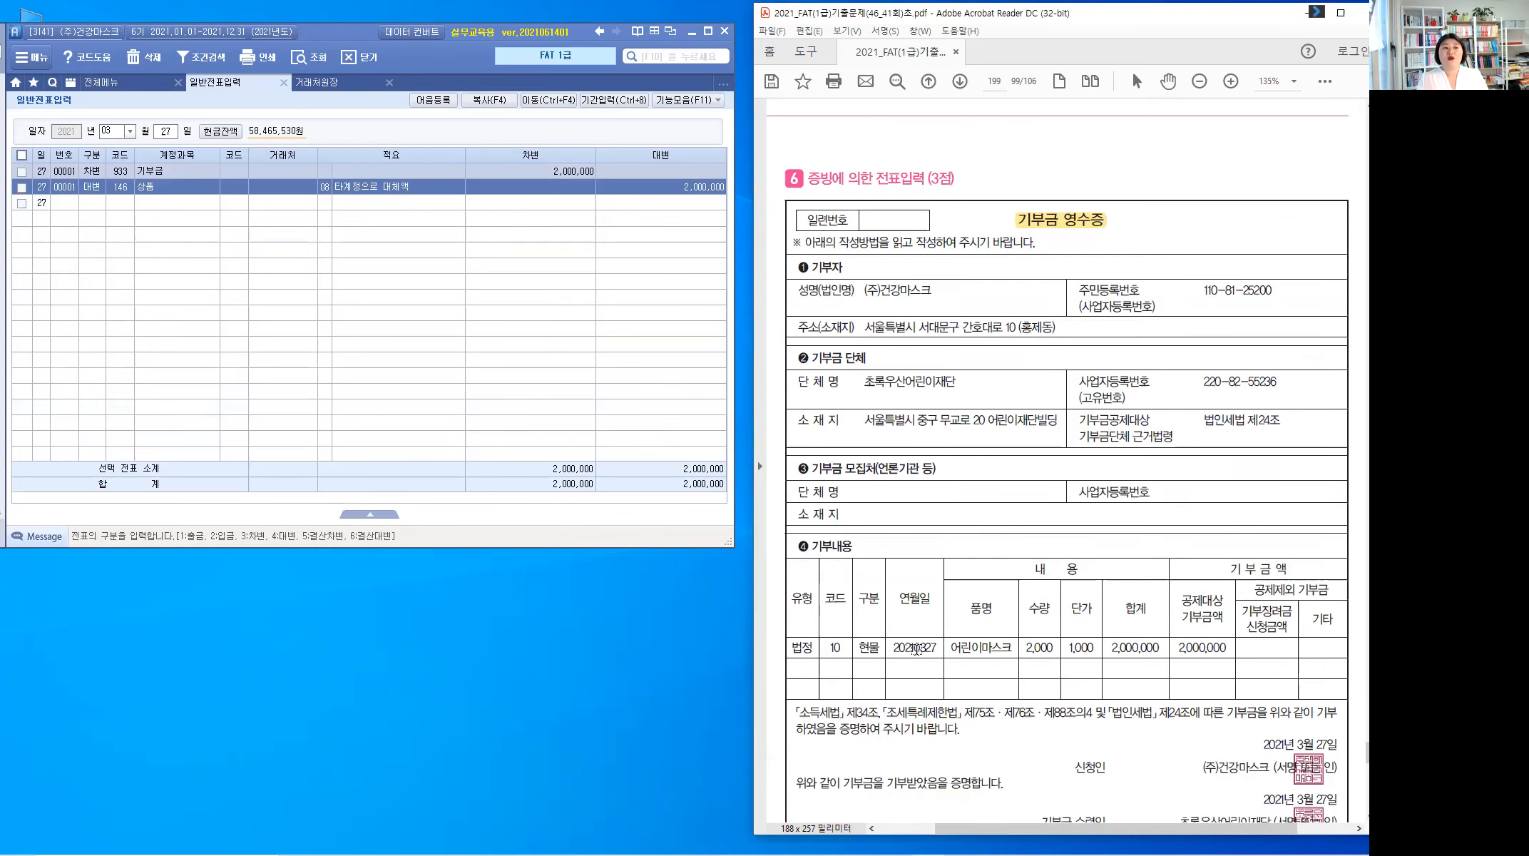
pyautogui.click(835, 230)
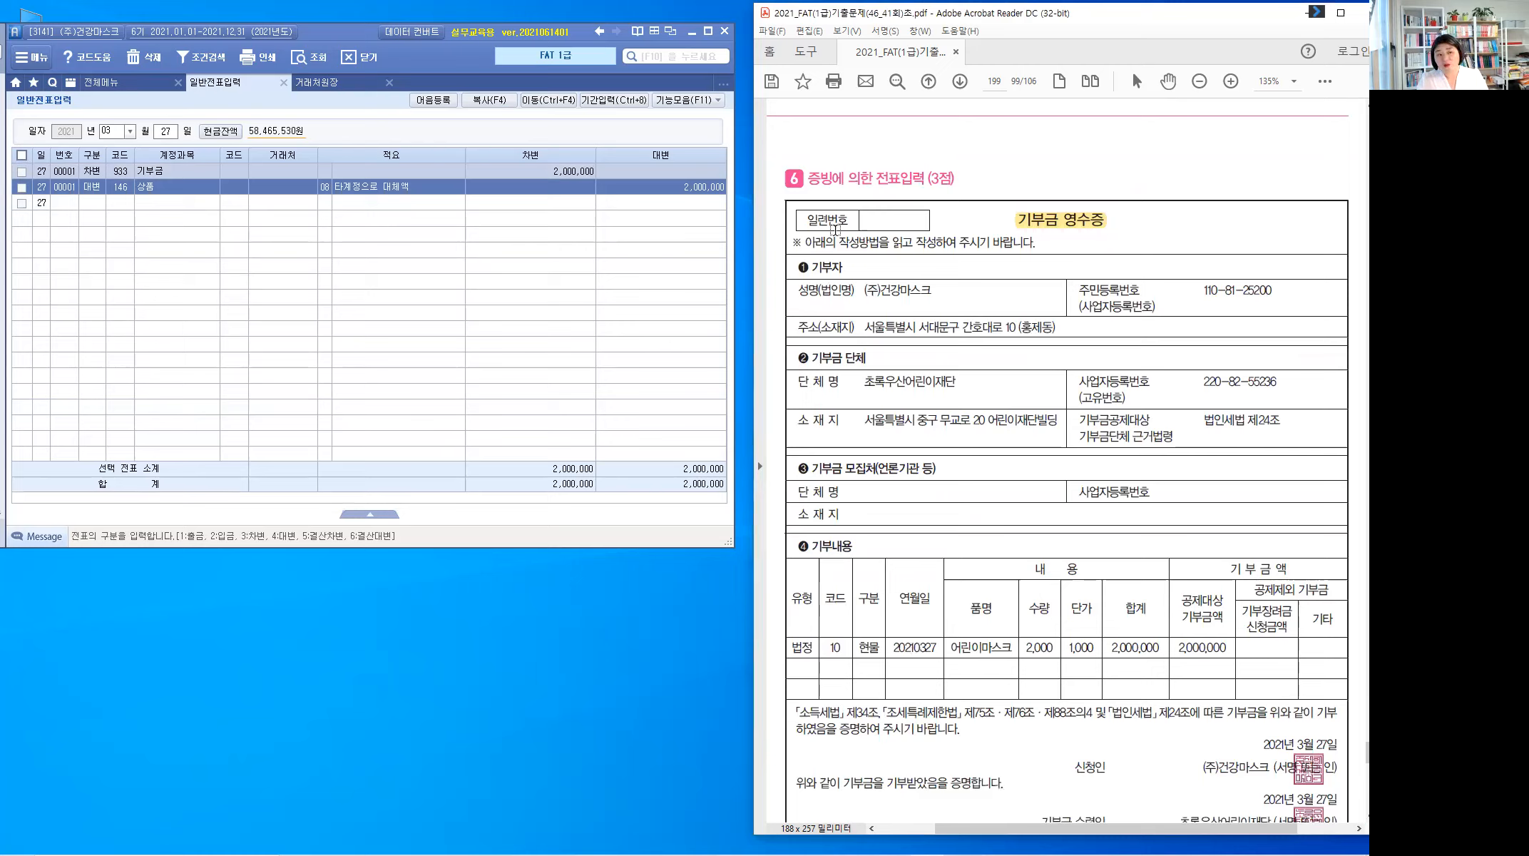
pyautogui.click(888, 225)
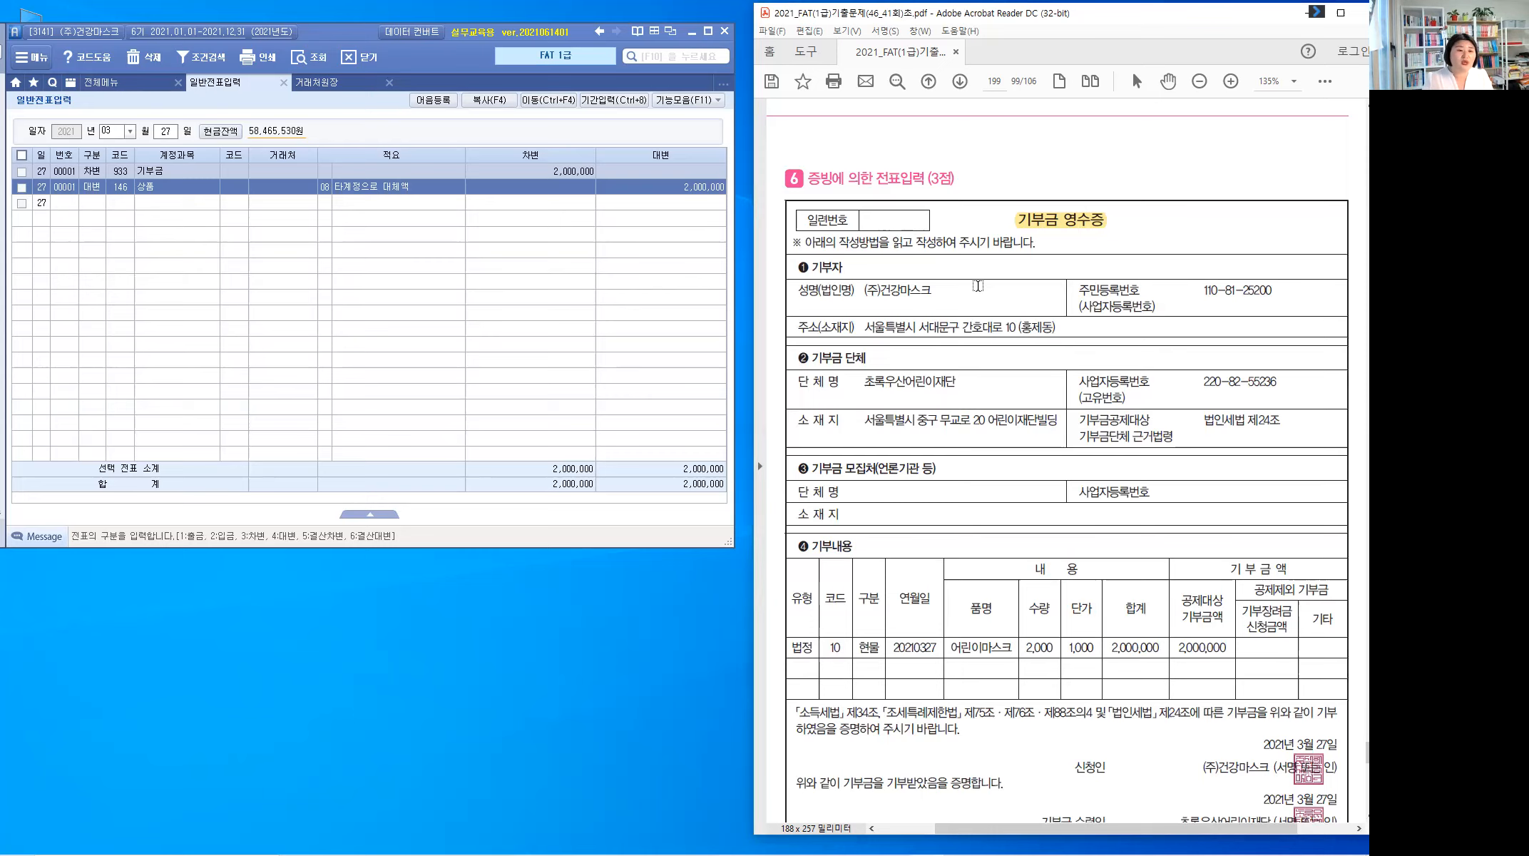
# Step: Scroll the PDF down to 문제 3's 2021. 4. 17 거래명세서 totaling 1,425,600
pyautogui.scroll(-1, 983, 293)
pyautogui.scroll(-3, 985, 294)
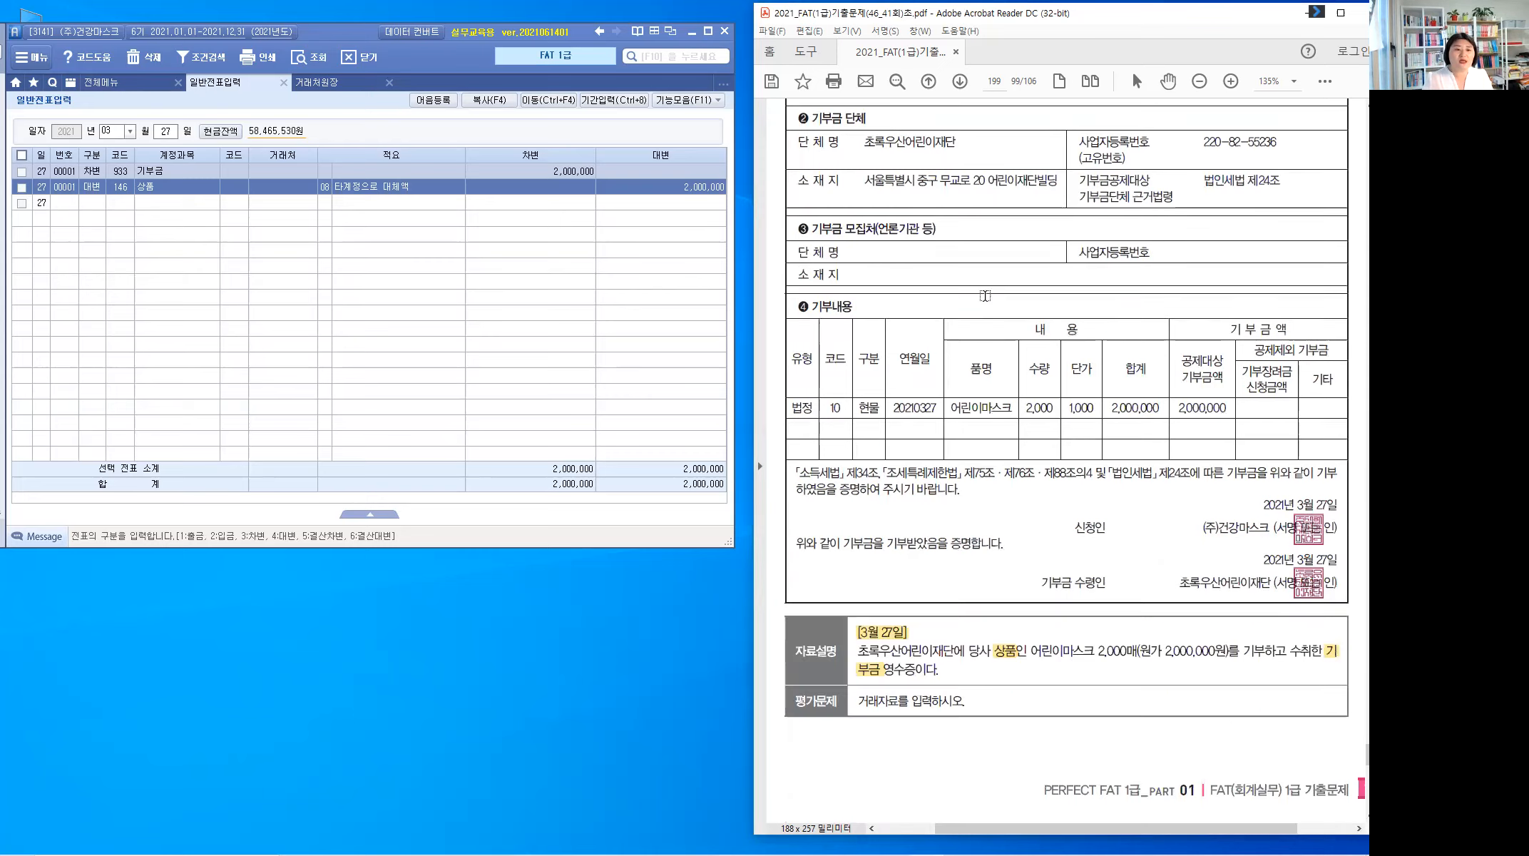
pyautogui.scroll(-3, 985, 296)
pyautogui.scroll(-2, 985, 295)
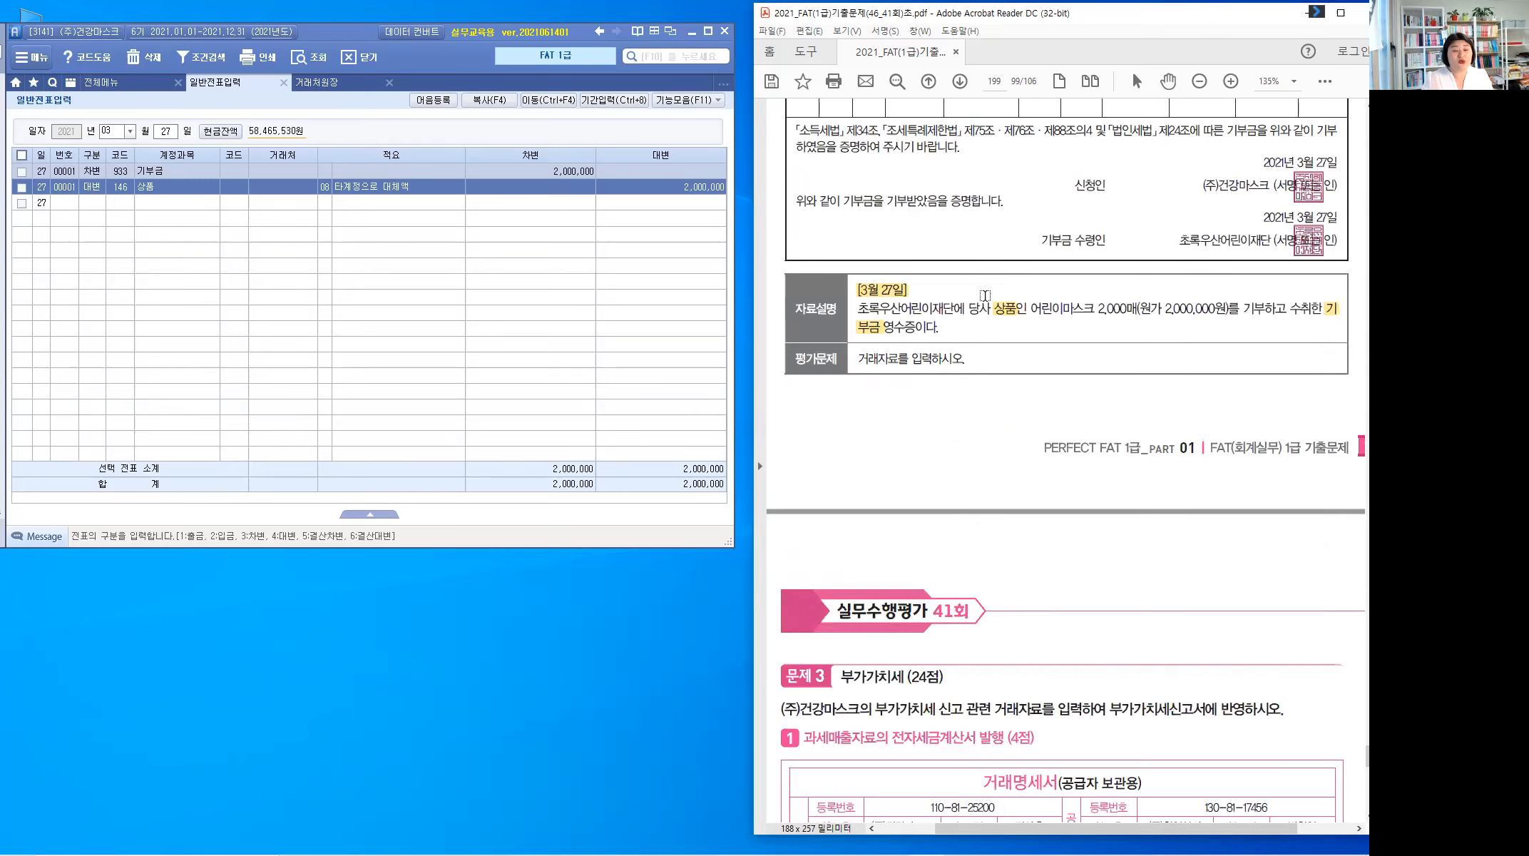
pyautogui.scroll(-4, 985, 295)
pyautogui.scroll(-1, 985, 295)
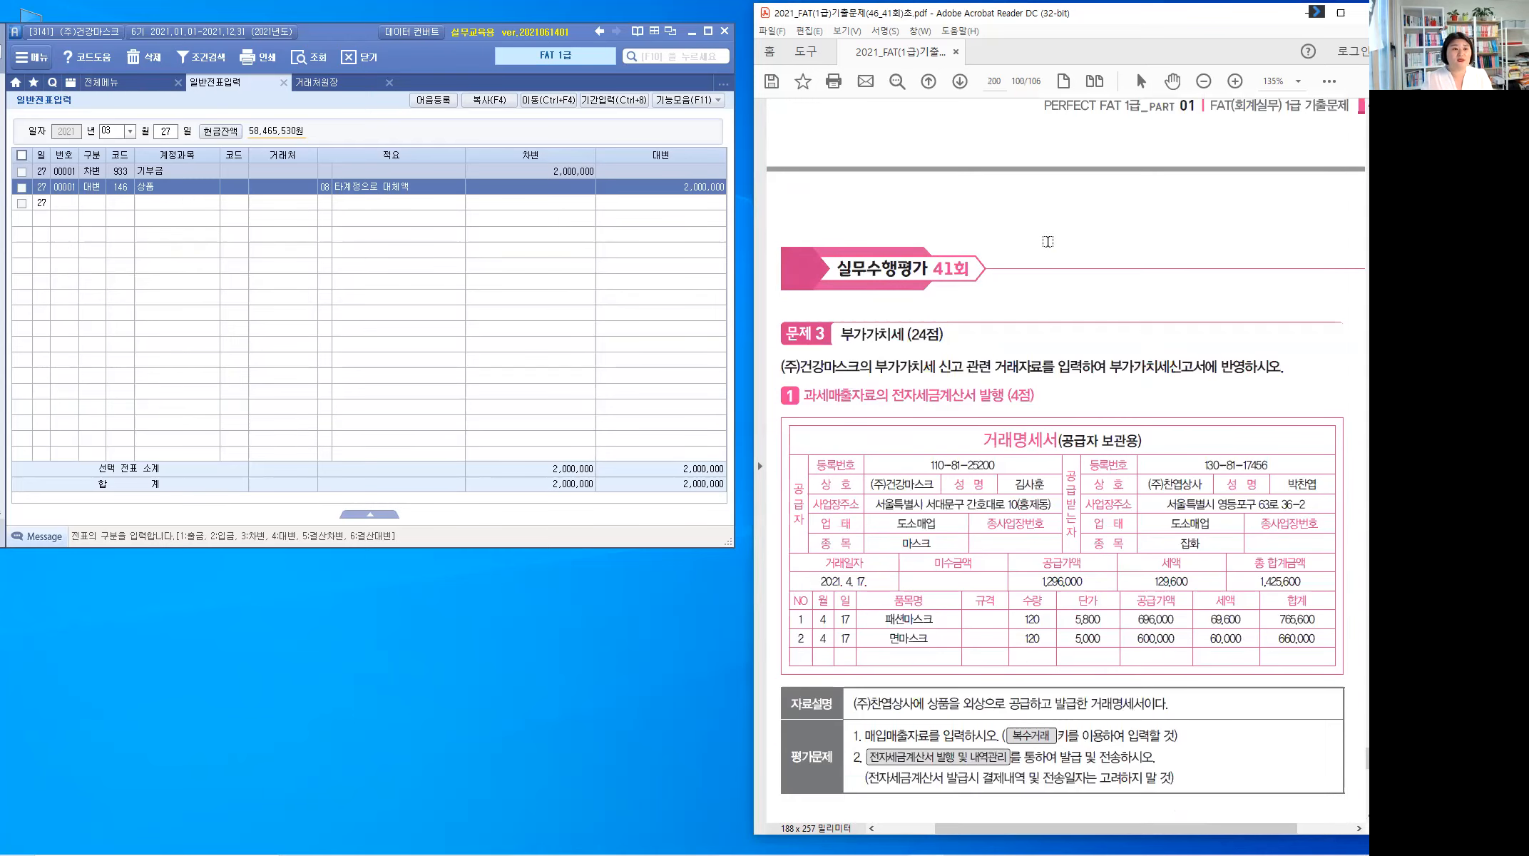
pyautogui.scroll(-1, 1050, 240)
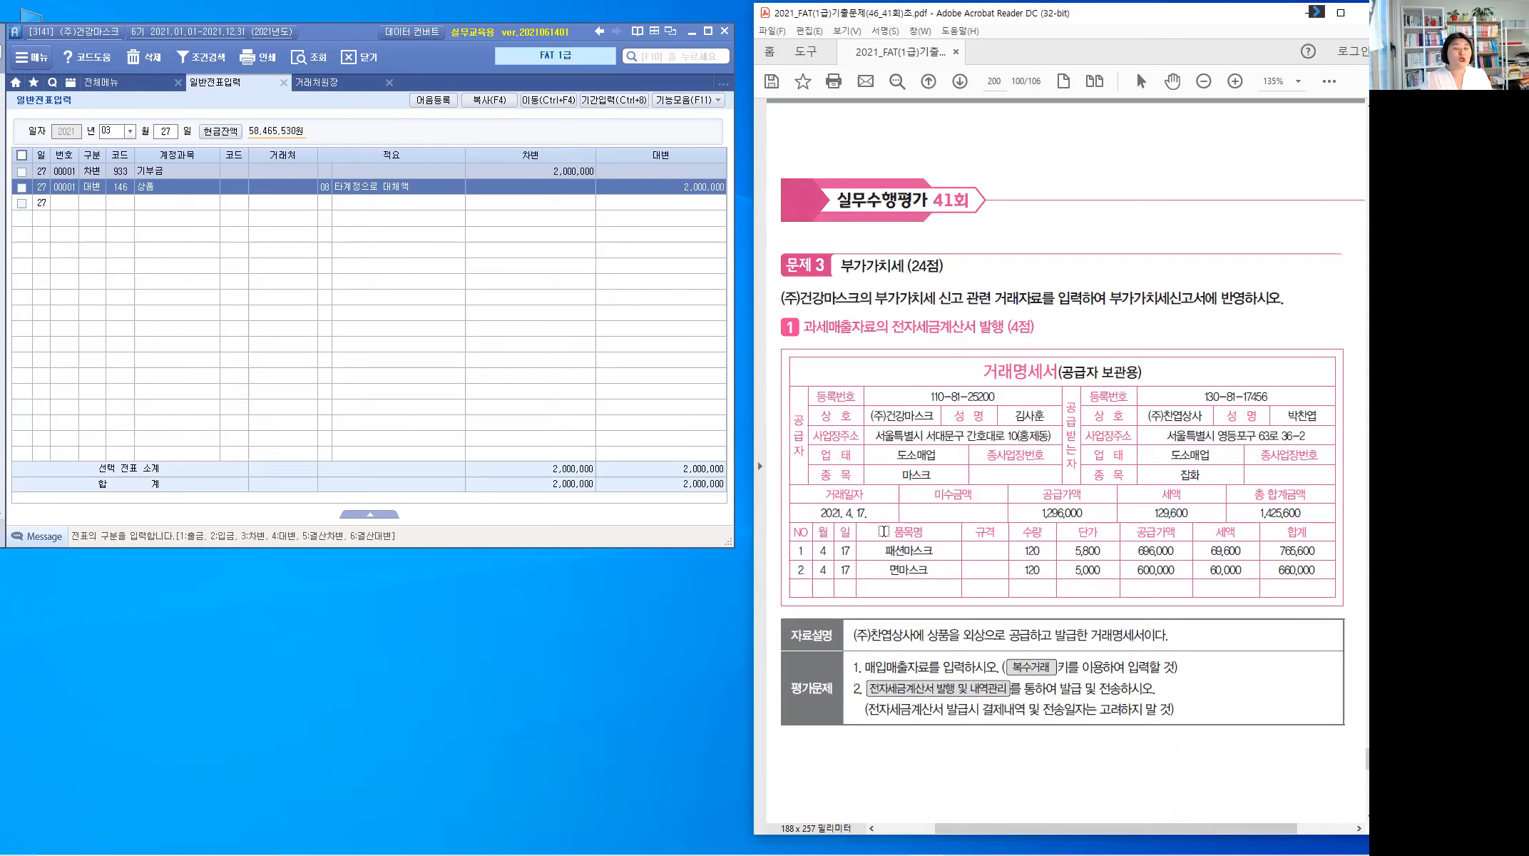